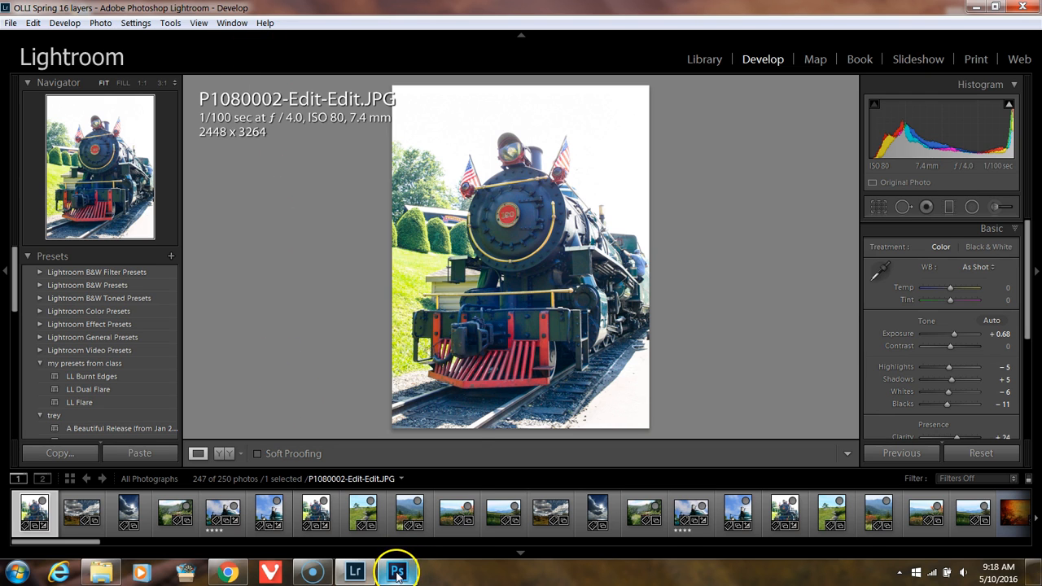
Step: Bring up the Photoshop editing options for the P1080002-Edit-Edit train photo, review the copy and original choices, and cancel
right_click(480, 353)
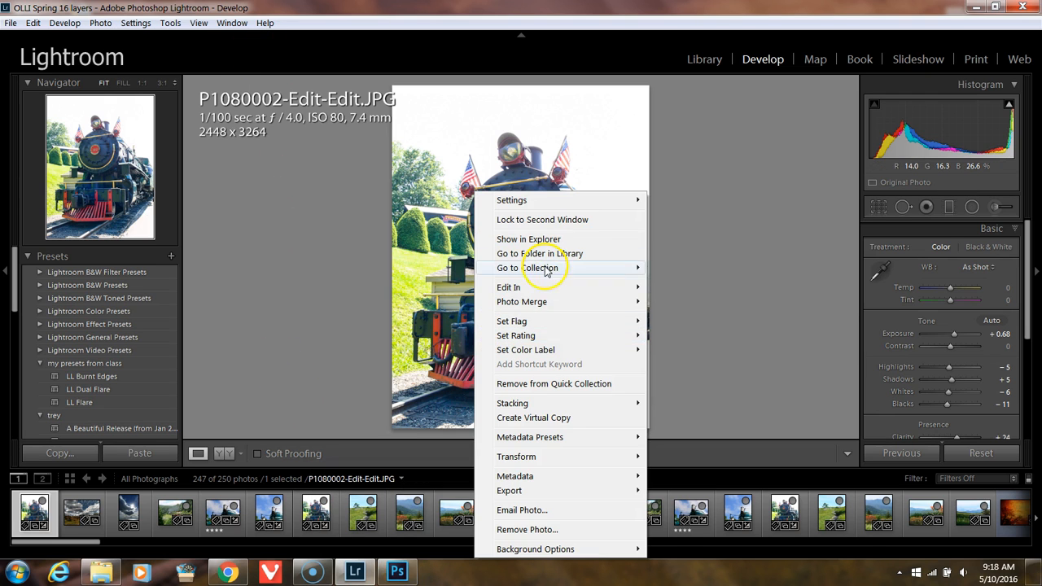
mouse_move(513, 292)
left_click(359, 287)
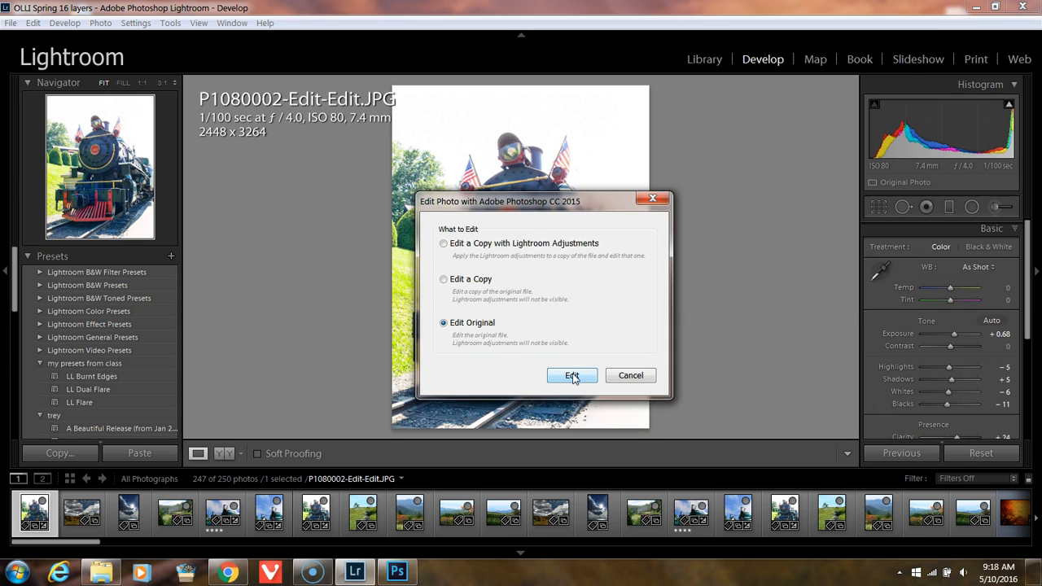
left_click(503, 252)
left_click(631, 376)
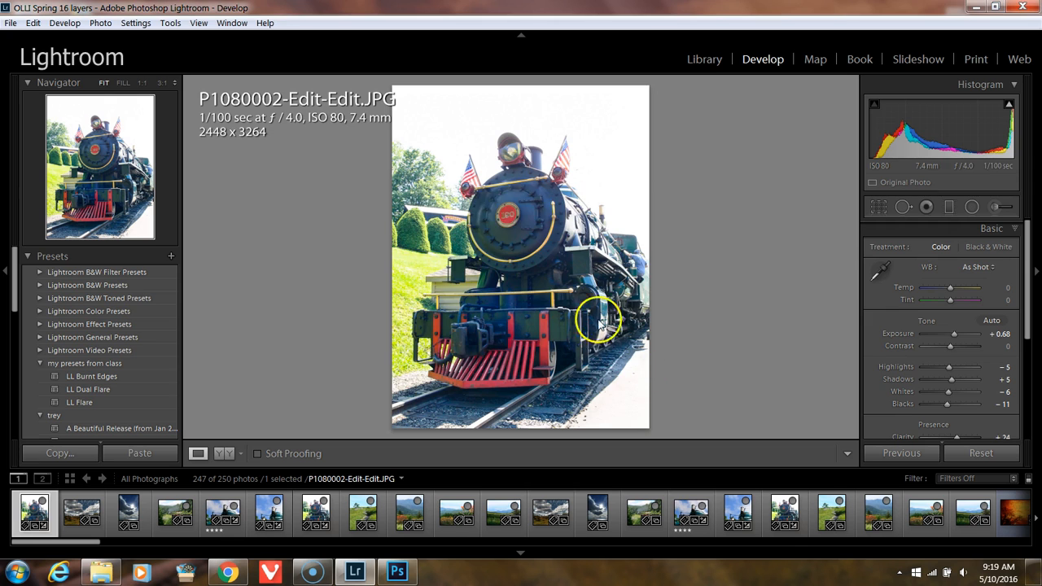
Step: Review the Lightroom preferences for general, presets, external editing and file handling, and close them without changes
left_click(34, 23)
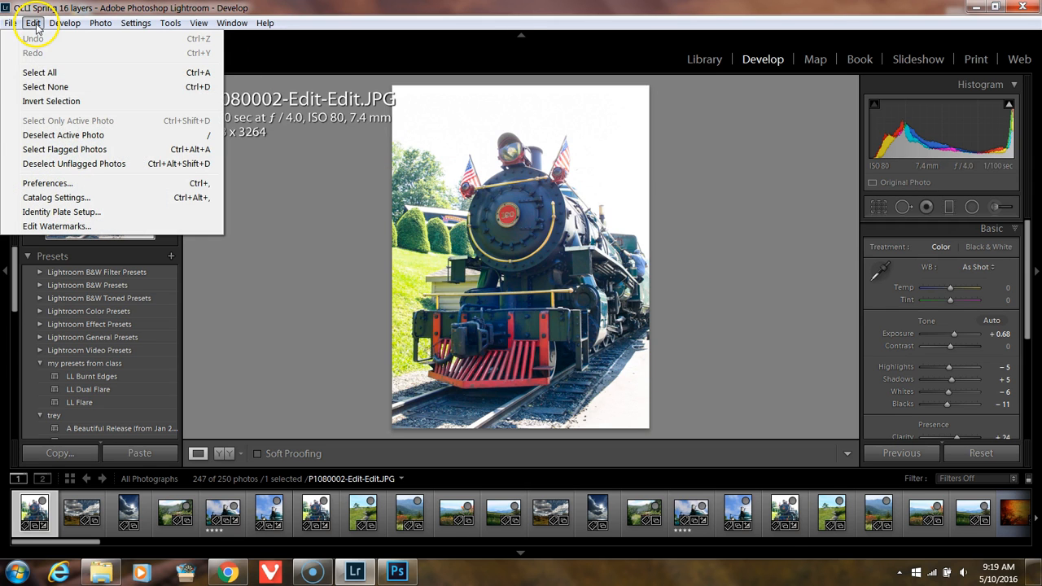
left_click(71, 187)
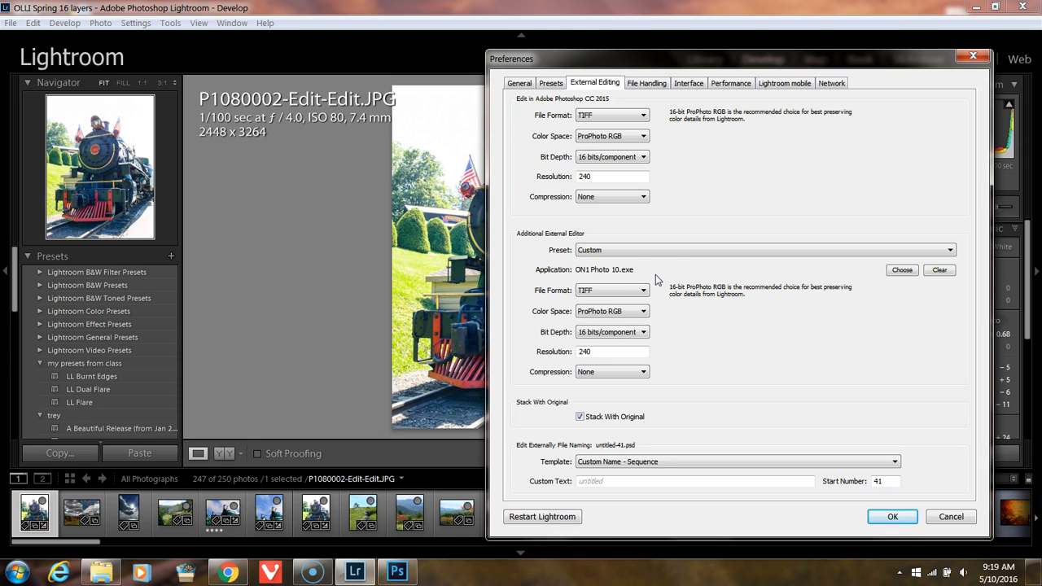
left_click(524, 85)
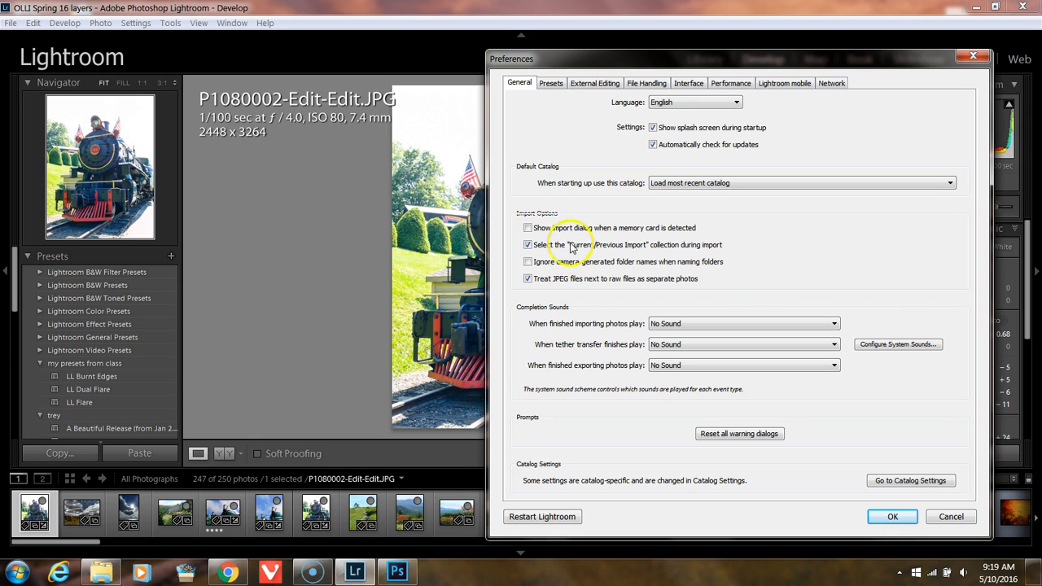
left_click(551, 84)
left_click(598, 84)
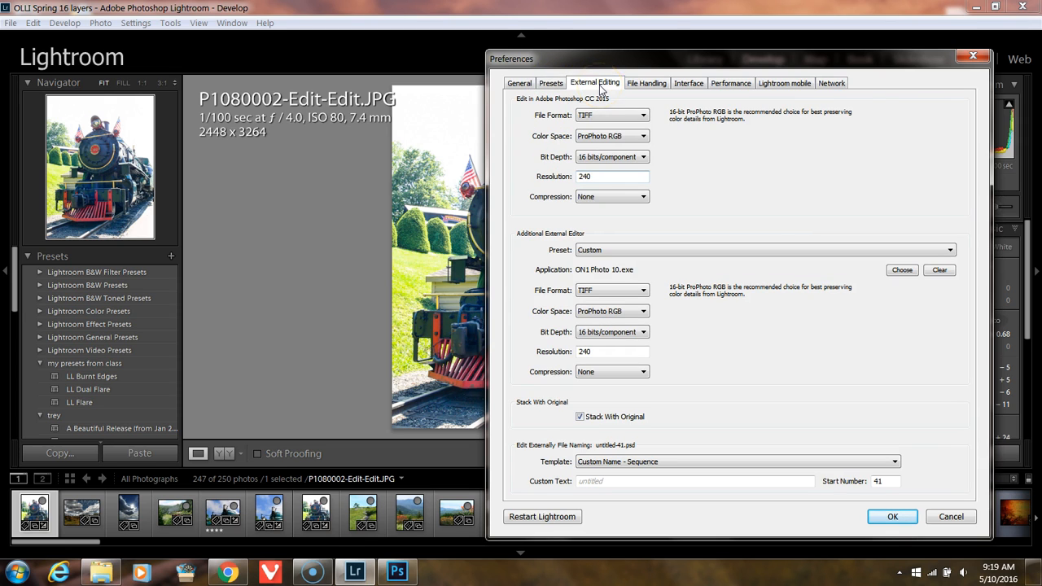
left_click(647, 84)
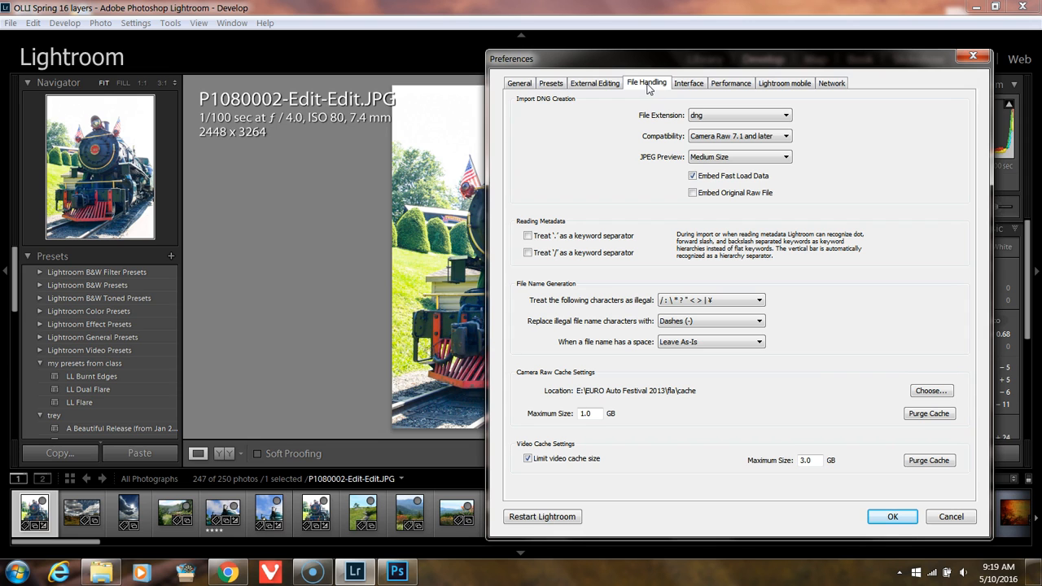
left_click(951, 518)
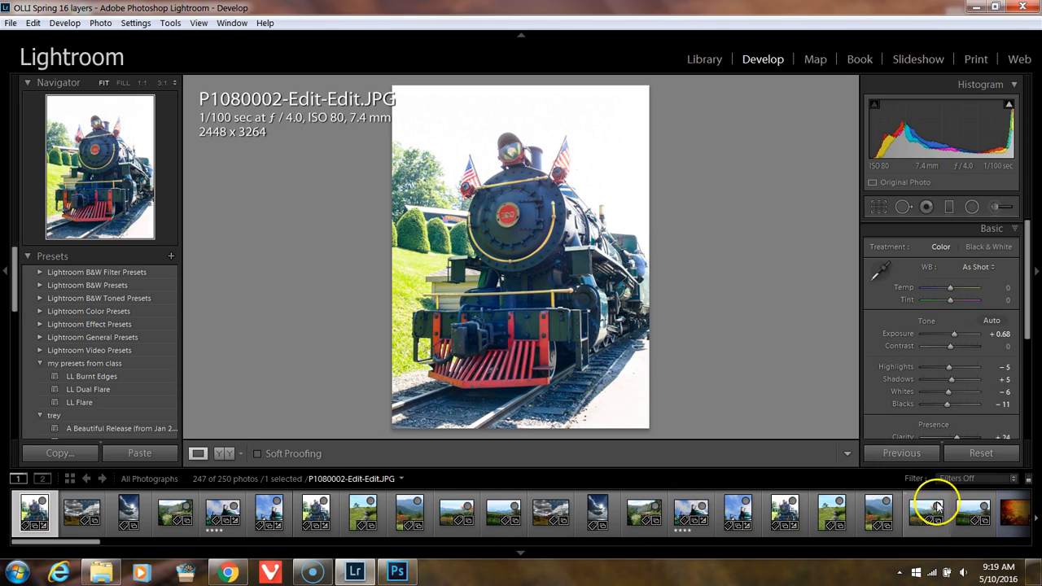
Step: Examine the list of external editors available for the train photo and dismiss it
right_click(551, 161)
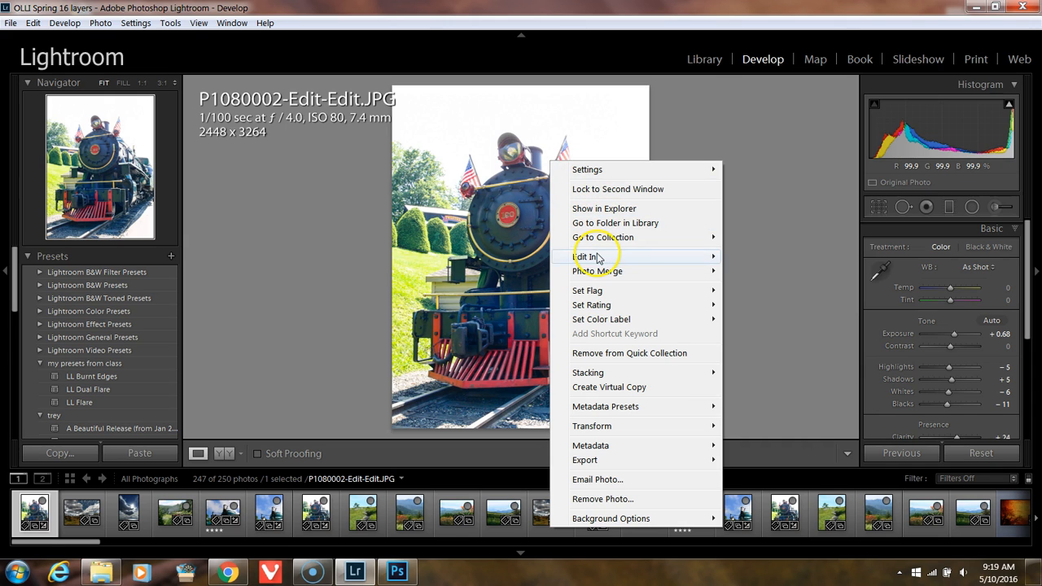
mouse_move(595, 257)
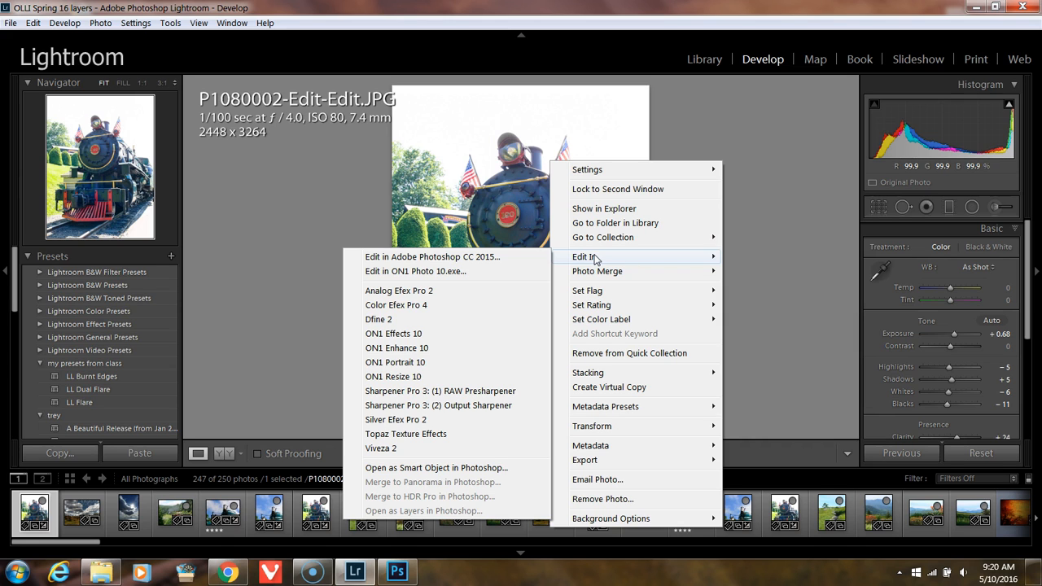
left_click(361, 234)
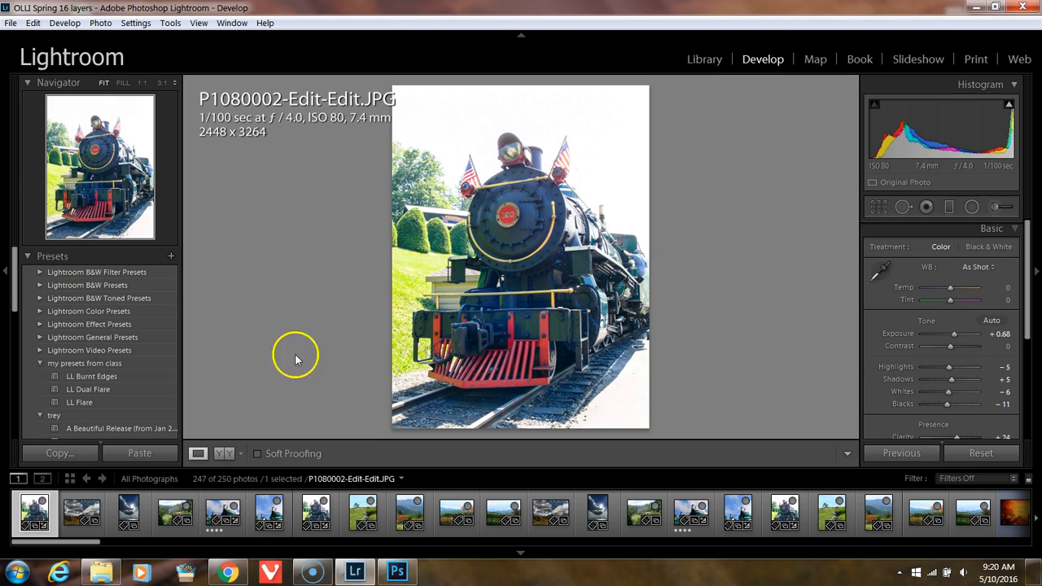
Step: Preview the portrait and landscape smokestack photos and the P1070280-Edit meadow photo in Develop
left_click(274, 522)
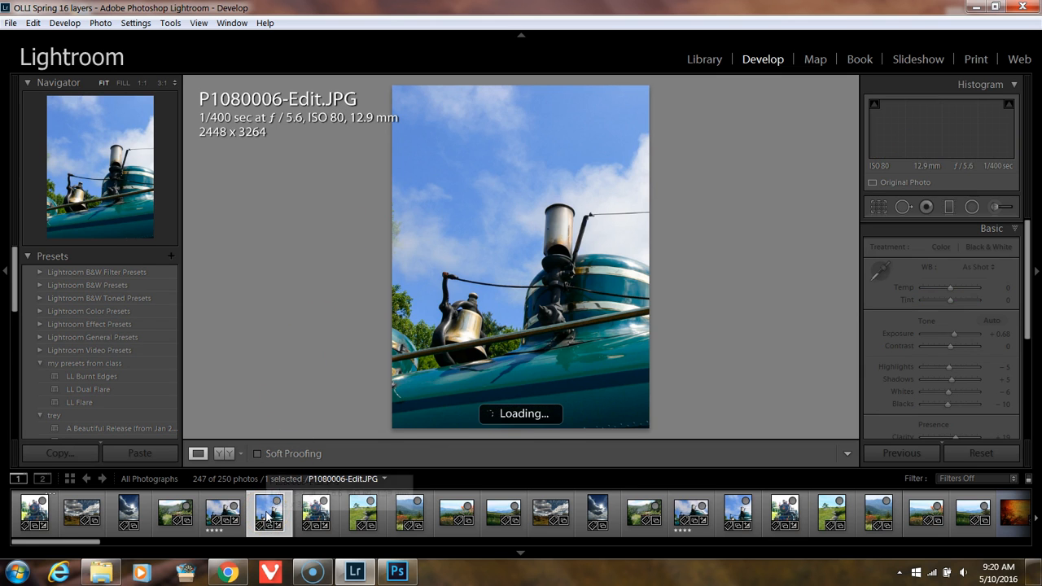
left_click(215, 512)
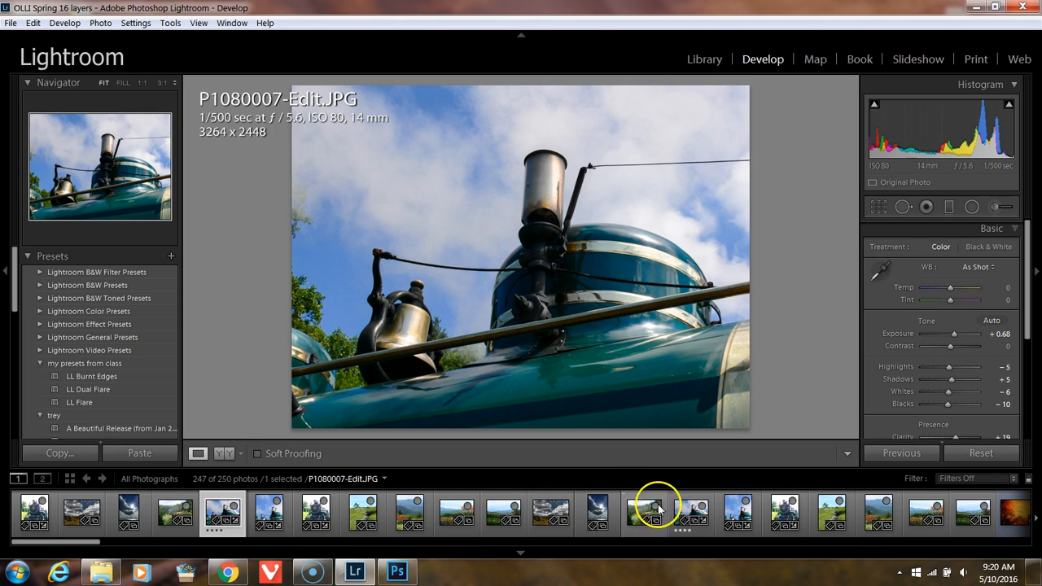
left_click(497, 512)
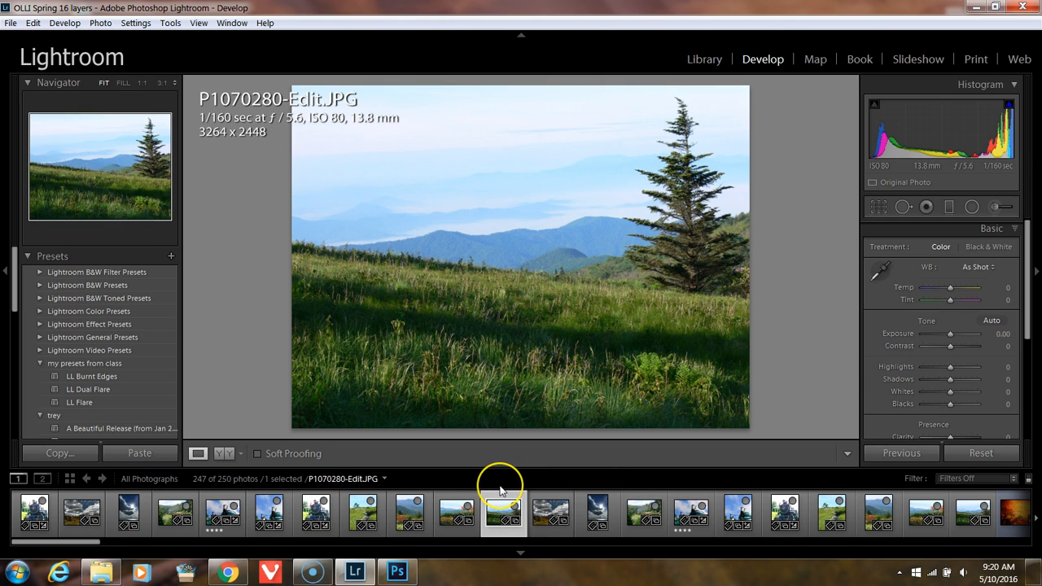
Step: Show the Library grid and look through all photographs for a raw image to edit
key("g")
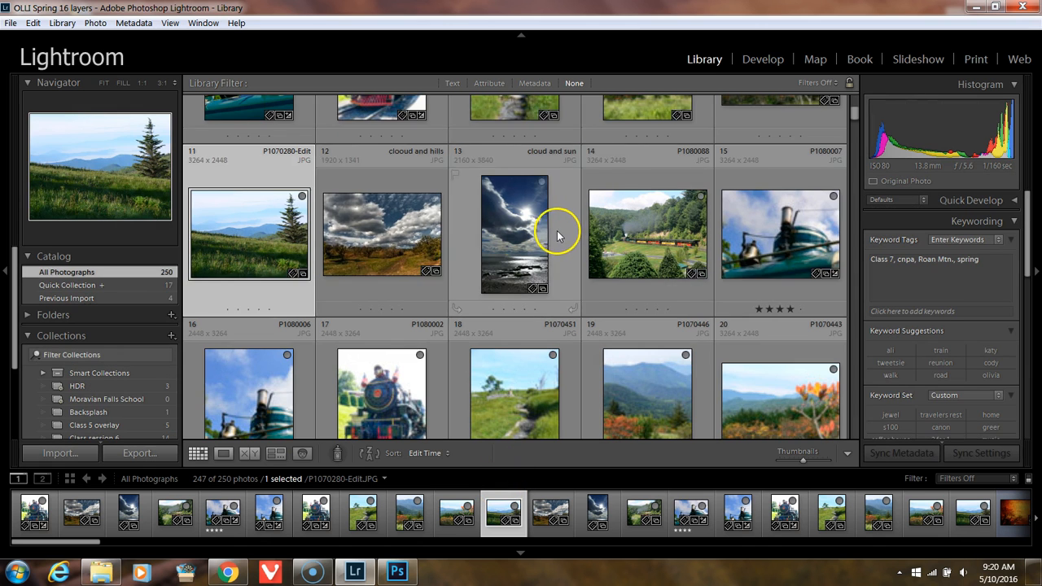
scroll(555, 237, "up", 3)
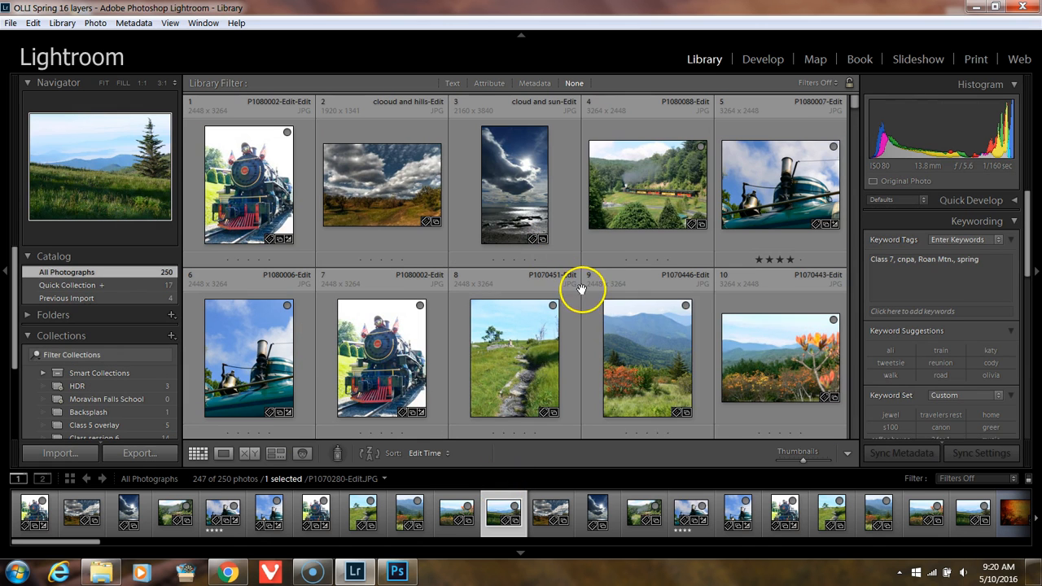
scroll(582, 288, "down", 5)
scroll(580, 285, "down", 6)
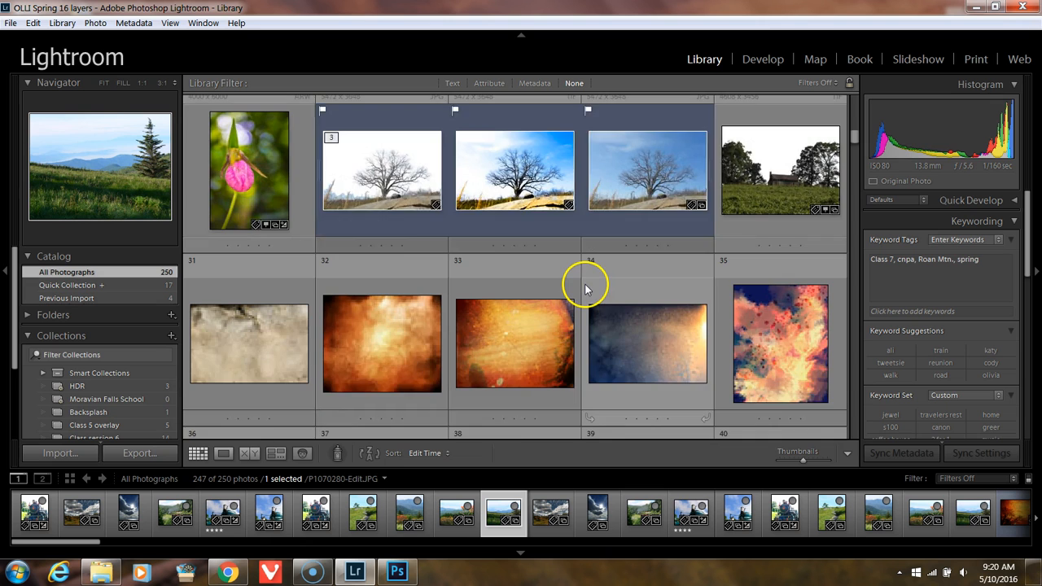
scroll(585, 287, "down", 12)
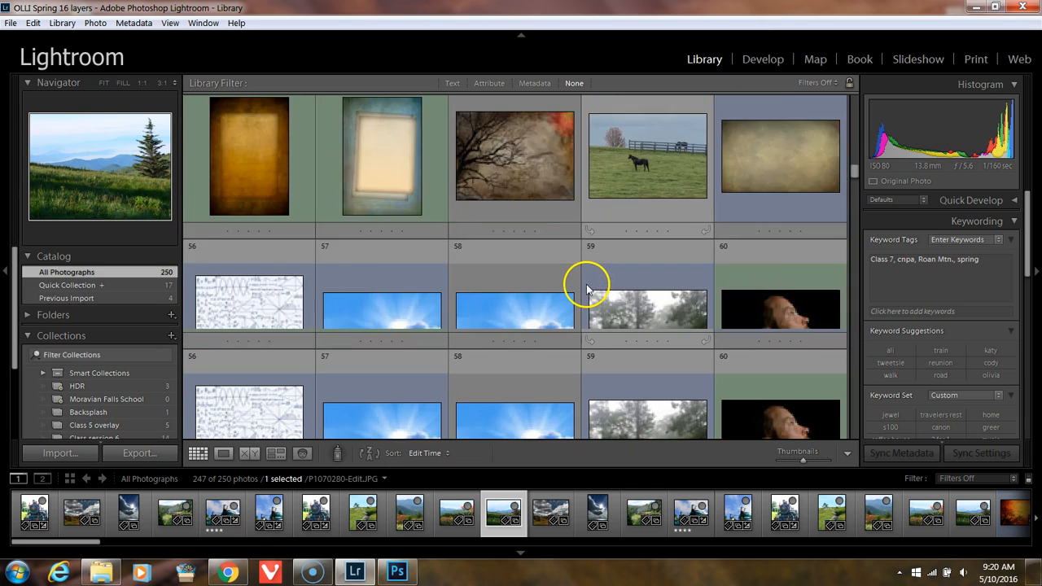
key("j")
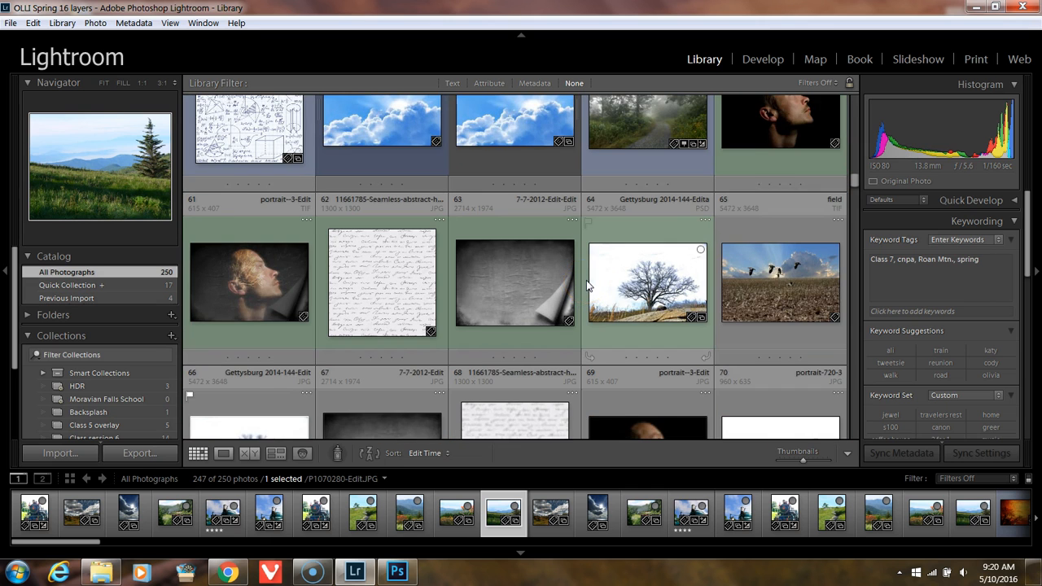
scroll(587, 285, "down", 3)
scroll(587, 285, "down", 5)
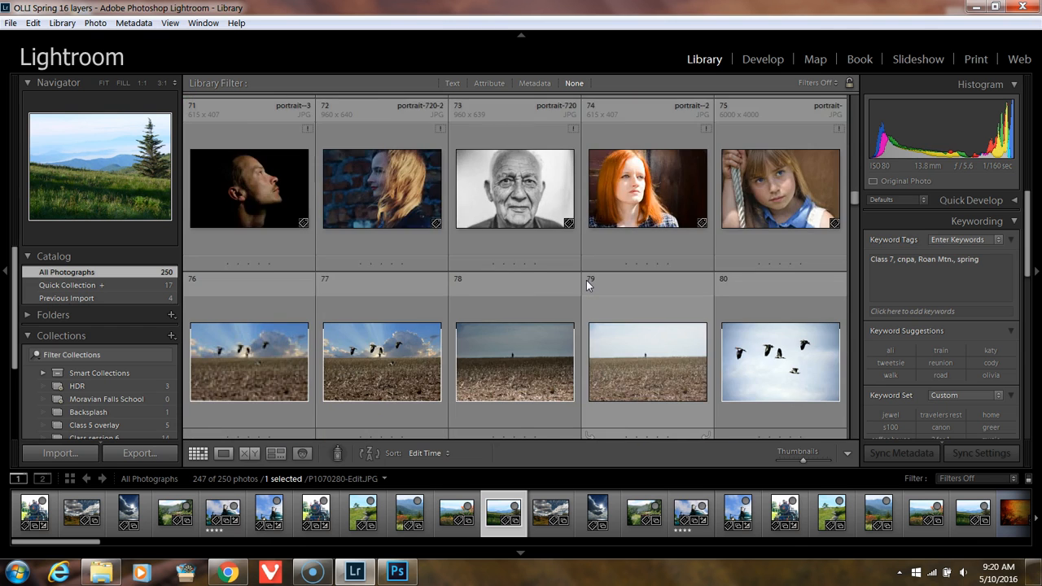
scroll(586, 280, "down", 3)
key("j")
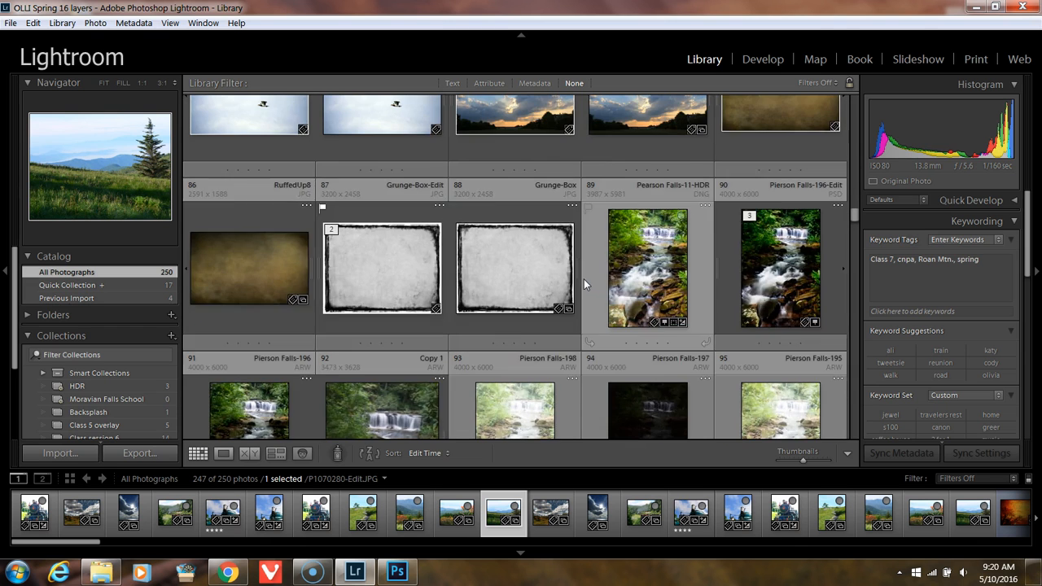
scroll(584, 279, "up", 3)
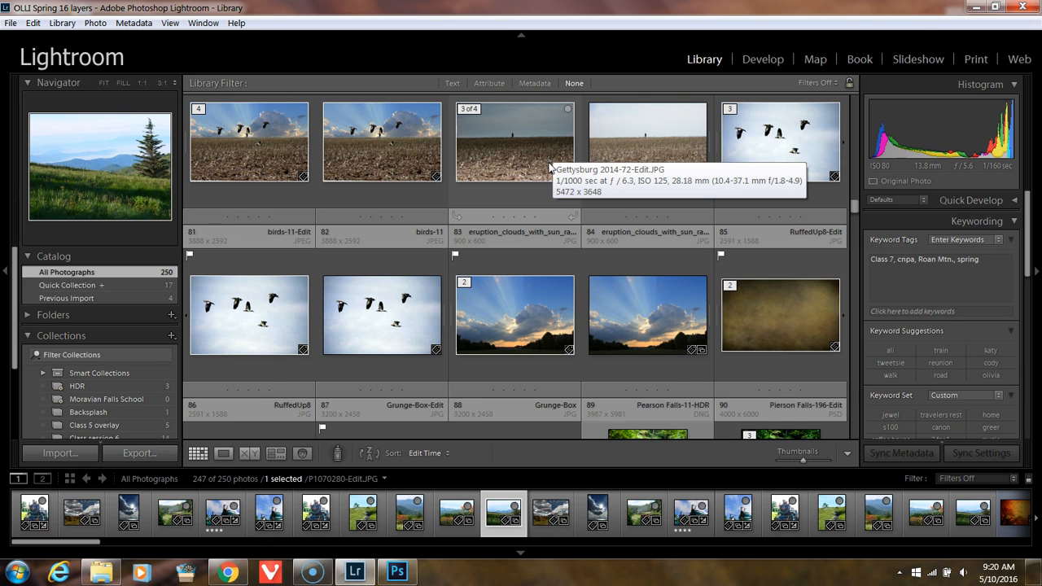
scroll(550, 163, "down", 5)
scroll(550, 178, "down", 5)
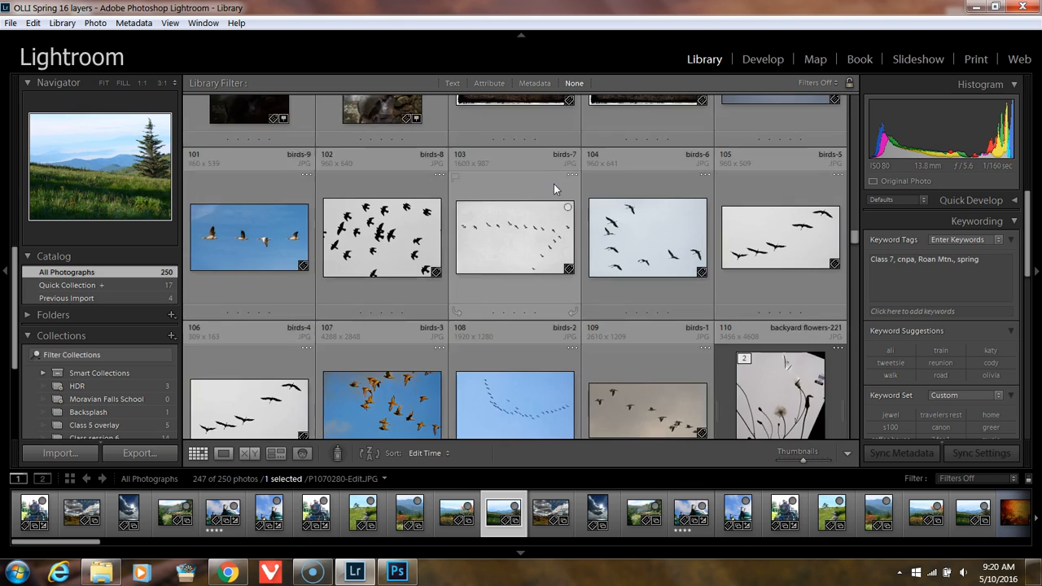
key("j")
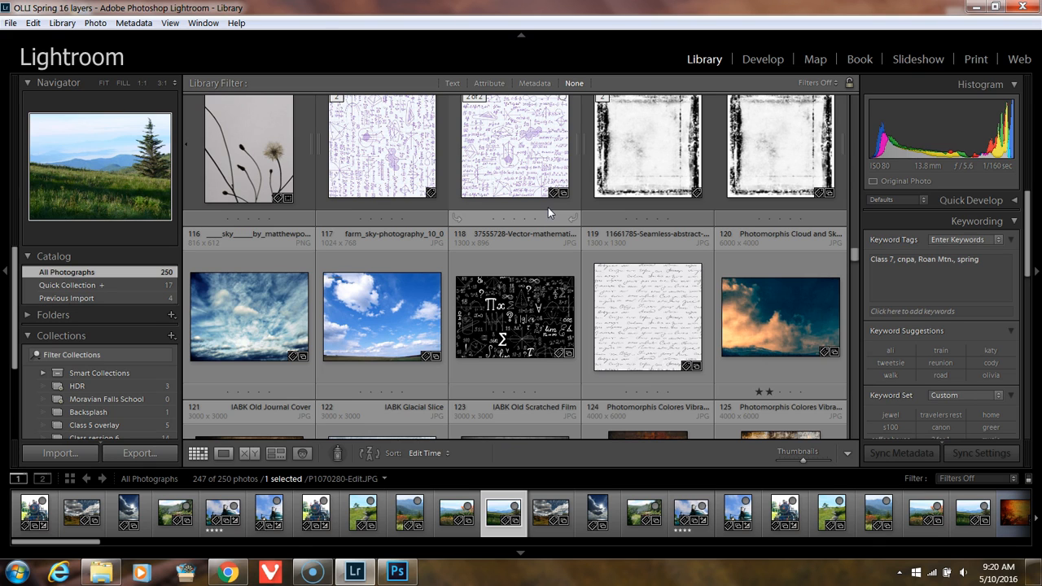
scroll(544, 213, "down", 3)
scroll(541, 213, "down", 10)
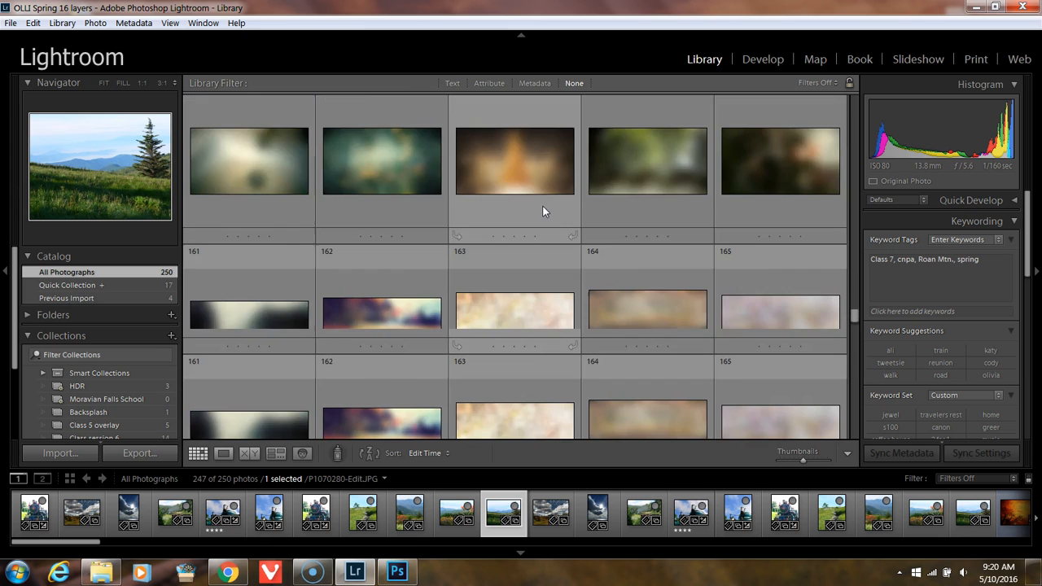
scroll(544, 211, "down", 8)
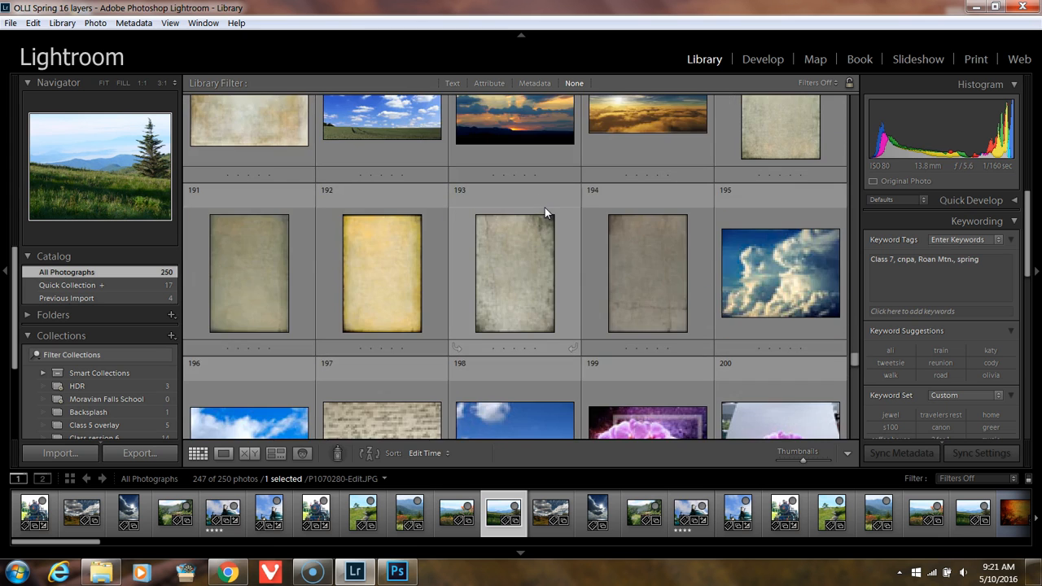
scroll(546, 211, "down", 4)
Step: Select the raw photo vulture in tree-6.RAF and open it for editing in Adobe Photoshop CC 2015
left_click(509, 186)
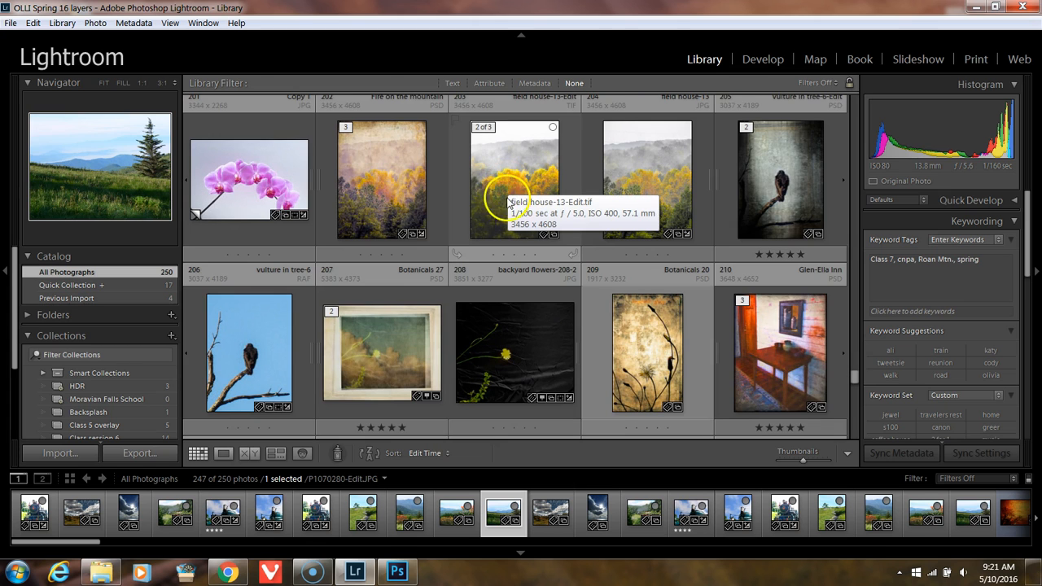
left_click(275, 326)
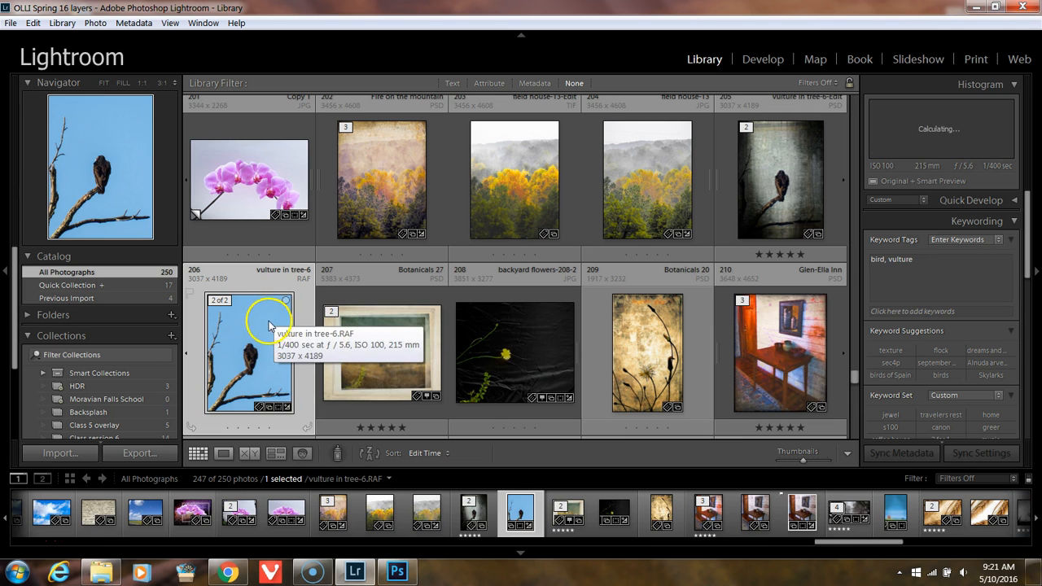
right_click(258, 320)
mouse_move(315, 262)
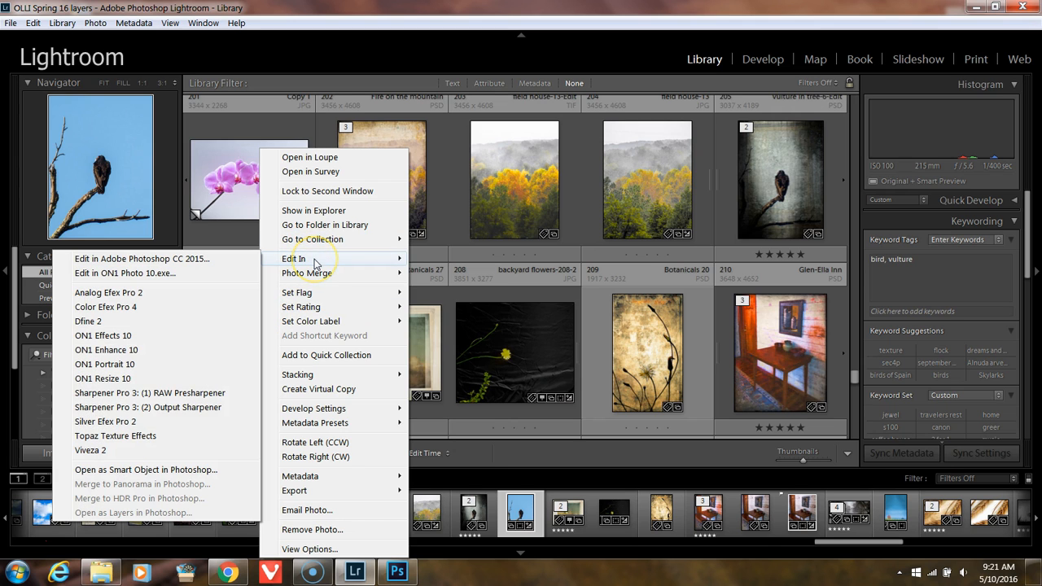
left_click(233, 259)
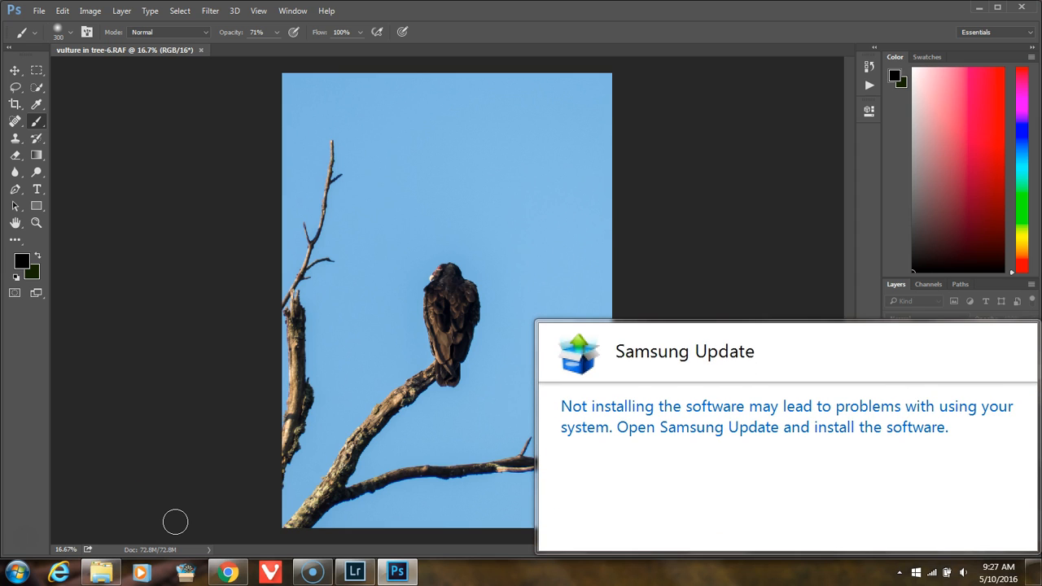
Step: Open the Samsung Update notification and decline the update to its latest version
left_click(859, 350)
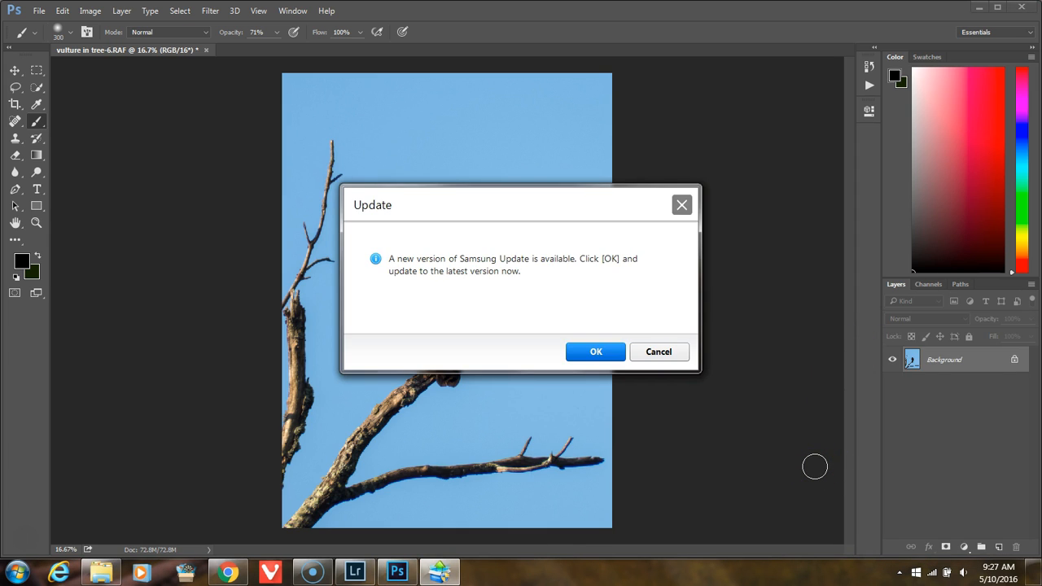
left_click(660, 354)
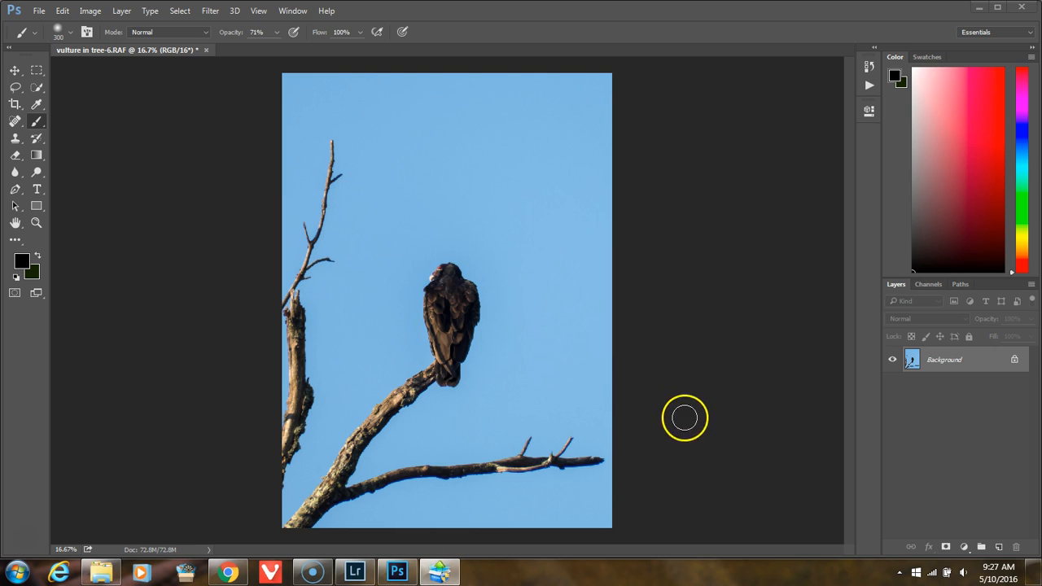
Step: Close the Samsung Update window and return from Chrome to the vulture photo in Photoshop
left_click(227, 574)
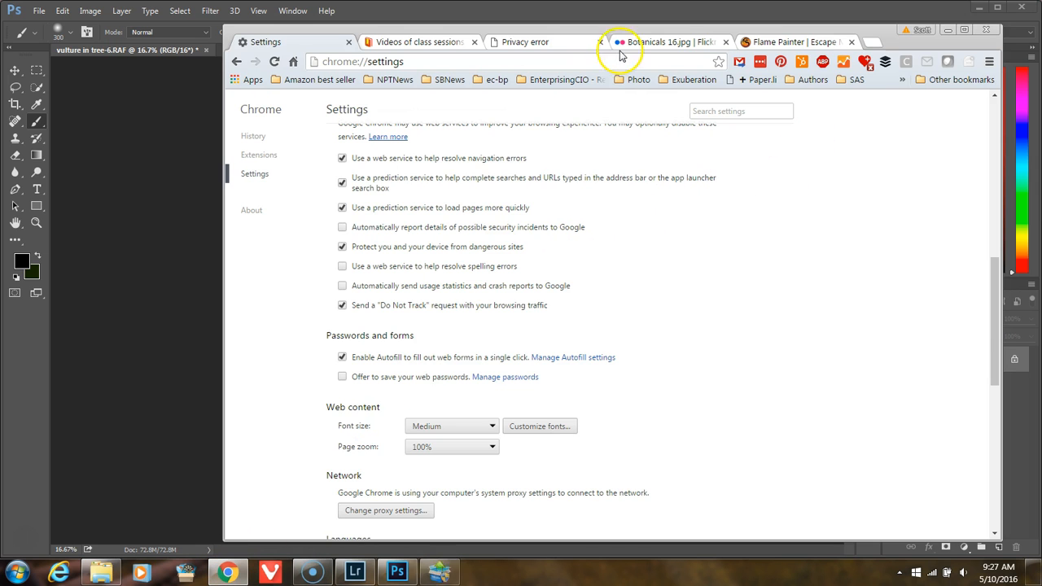
left_click(543, 42)
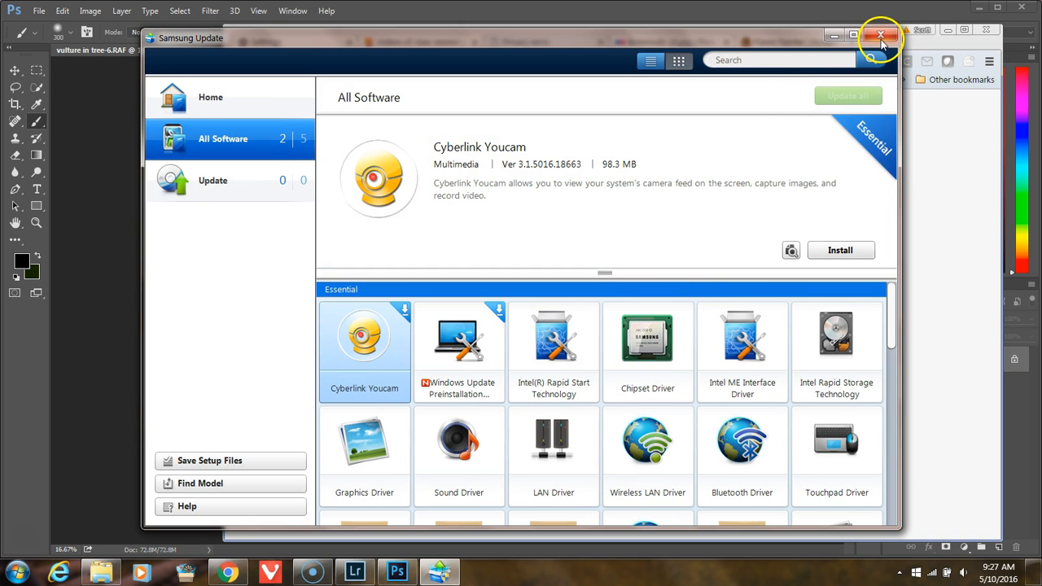
left_click(880, 36)
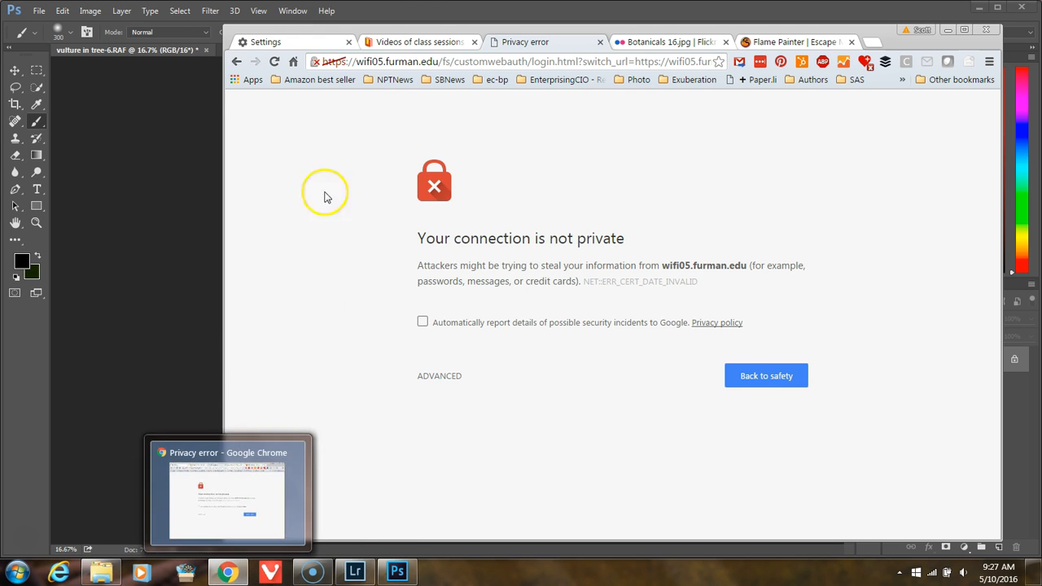
left_click(443, 15)
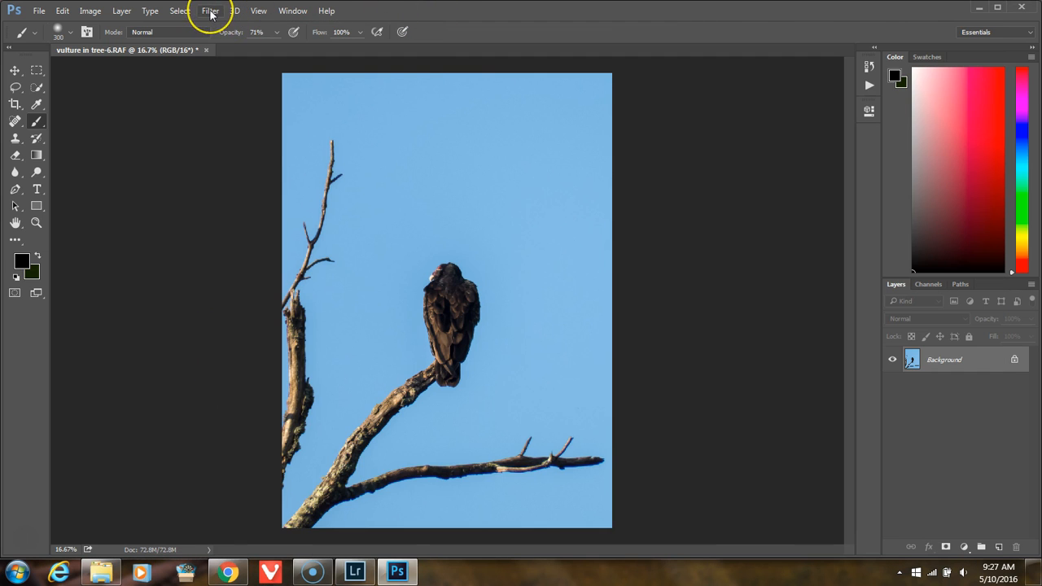
Step: Look over the available filters and duplicate the Background layer of the vulture photo
left_click(211, 11)
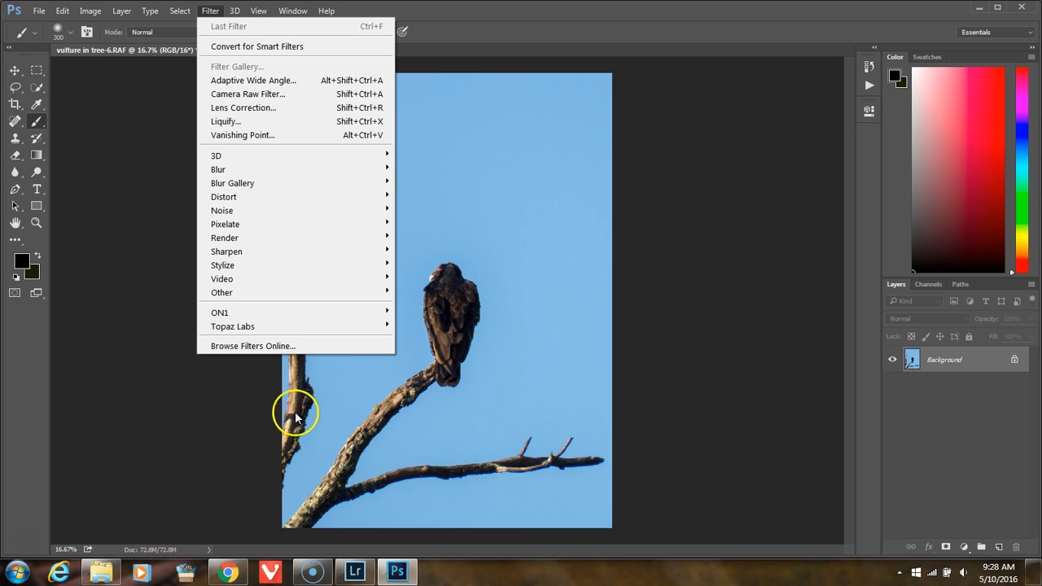
left_click(656, 252)
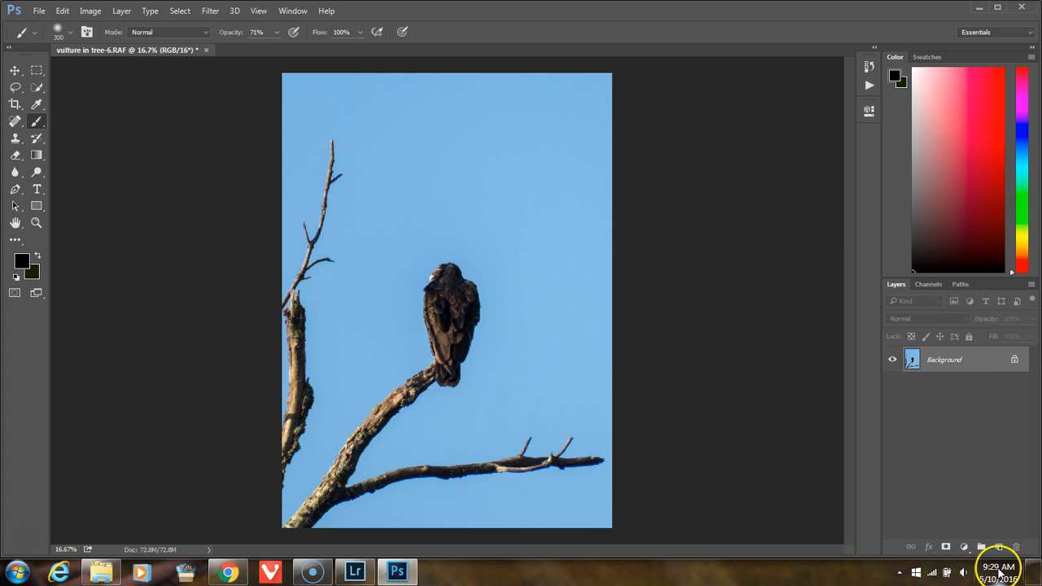
key("ctrl+j")
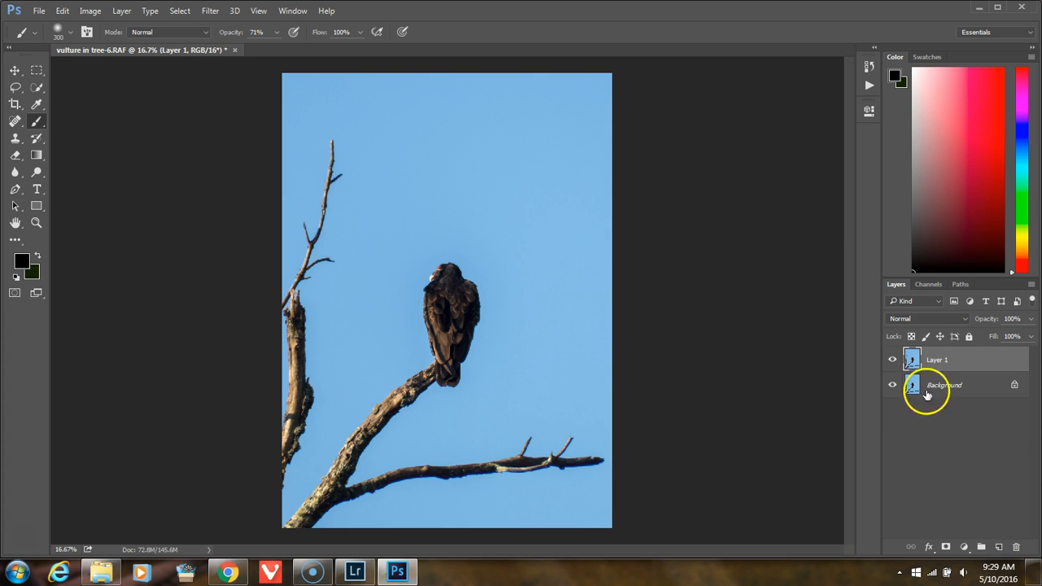
Step: Open the vulture's duplicated layer in the ON1 Enhance 10 filter, accepting the default memory cache location and minimizing Chrome
left_click(210, 12)
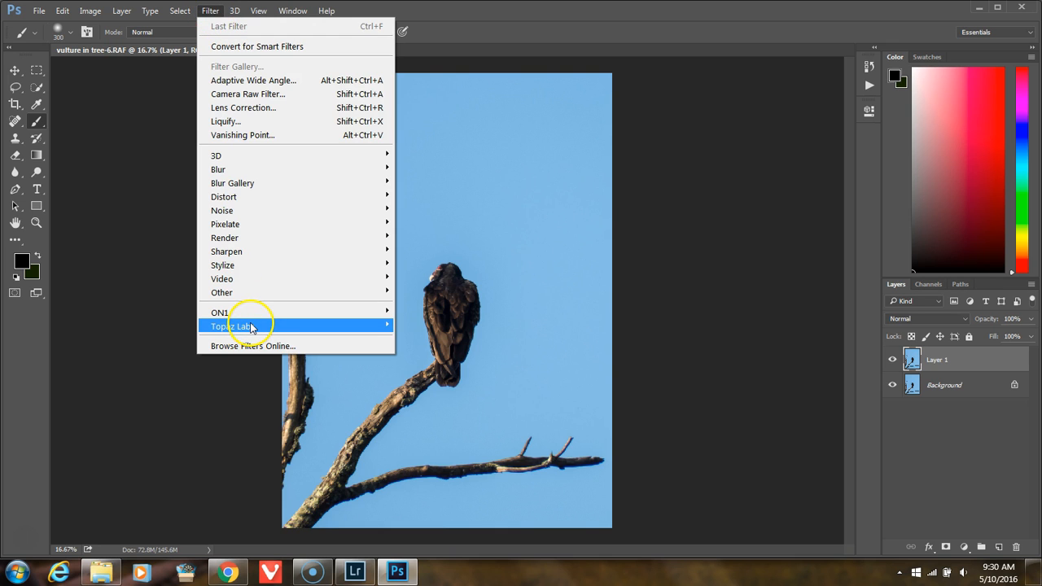
mouse_move(251, 328)
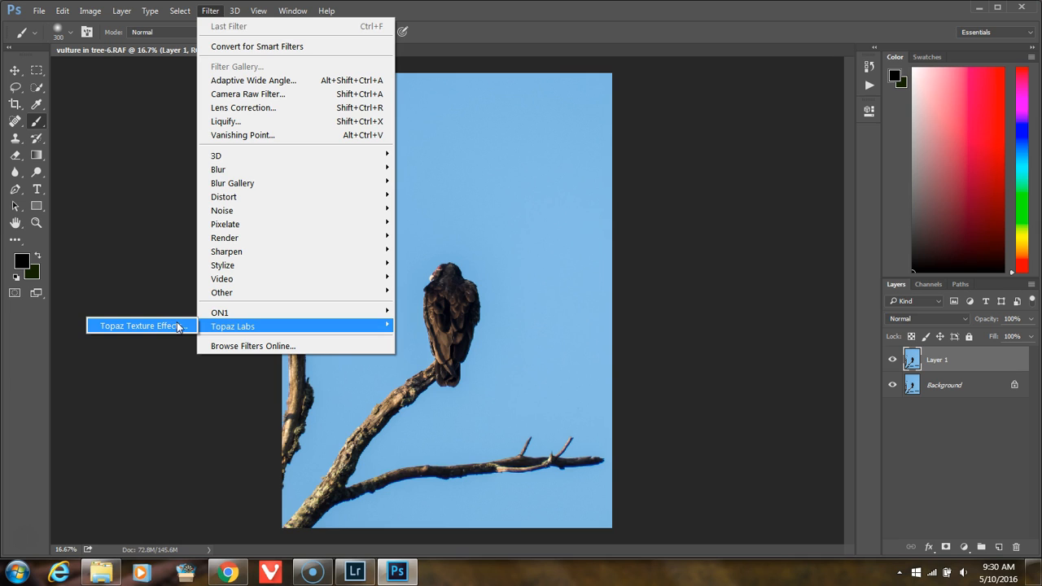
left_click(231, 313)
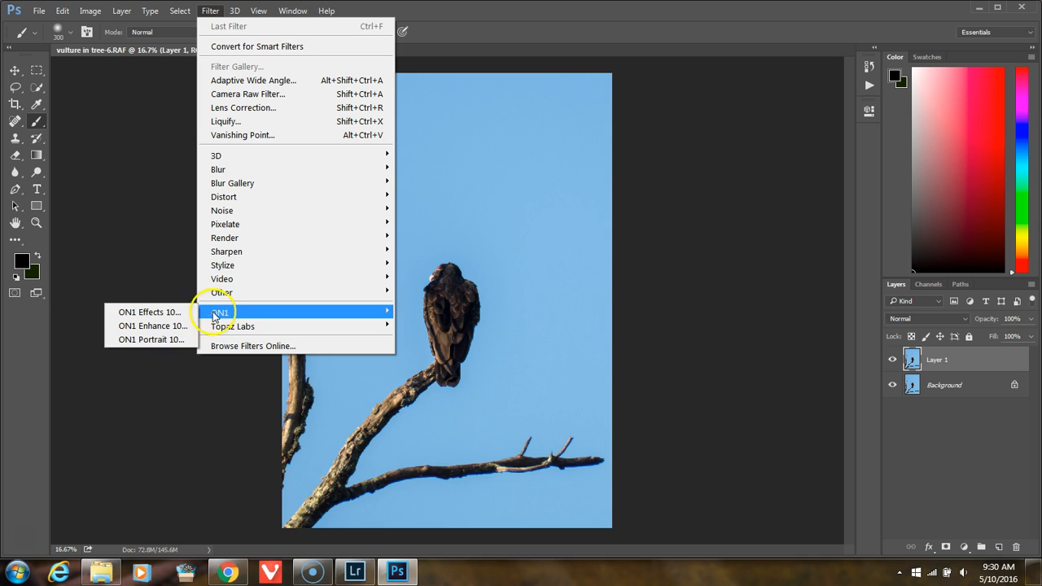
left_click(161, 327)
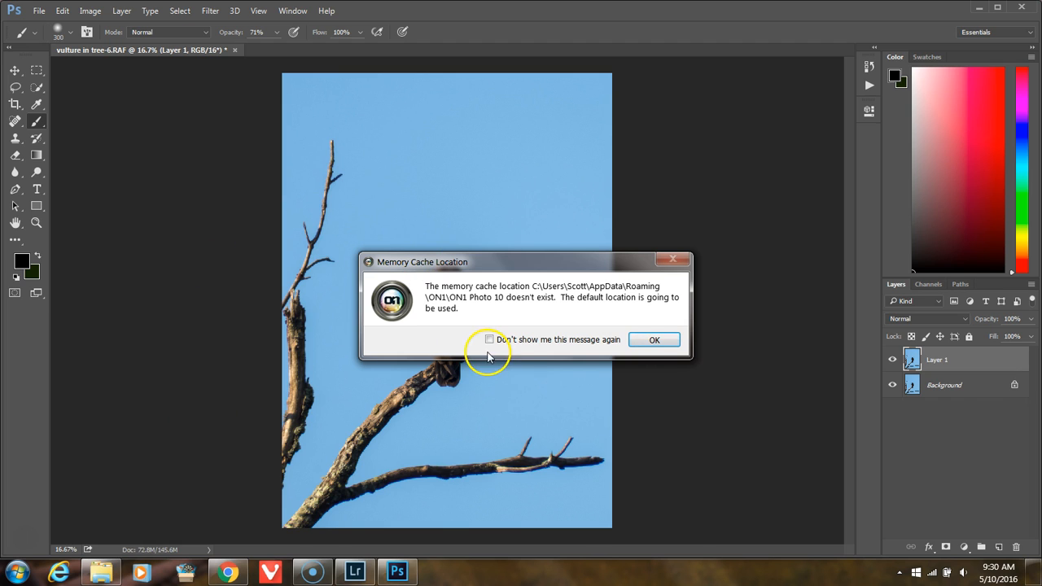
left_click(661, 343)
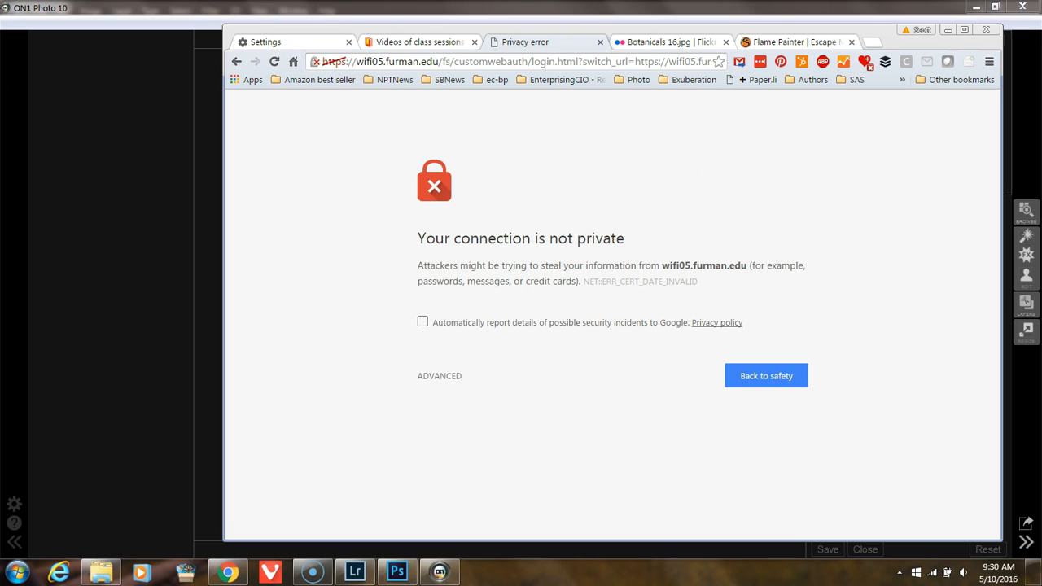
left_click(948, 29)
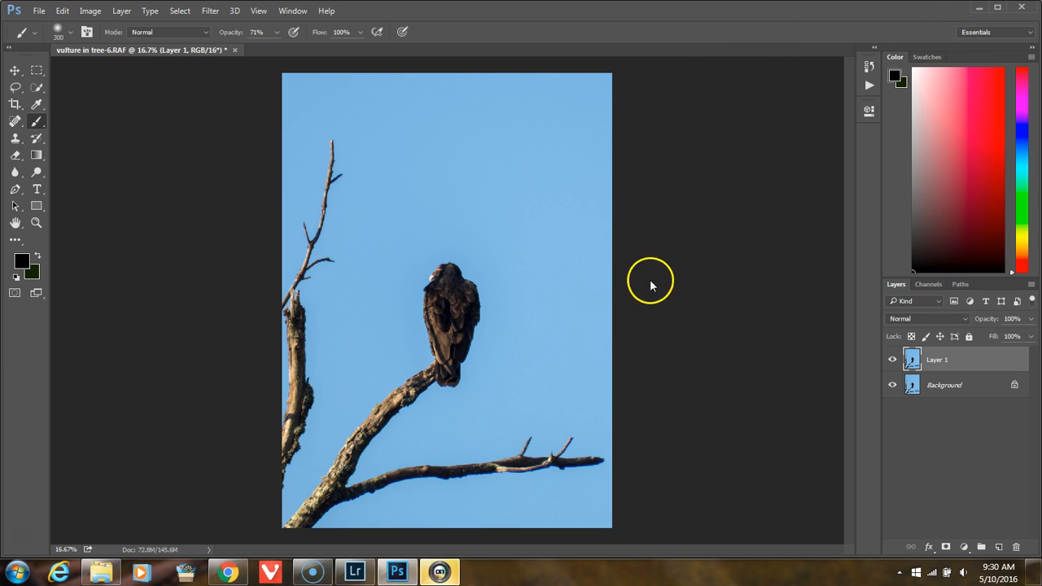
left_click(397, 572)
left_click(439, 573)
mouse_move(442, 572)
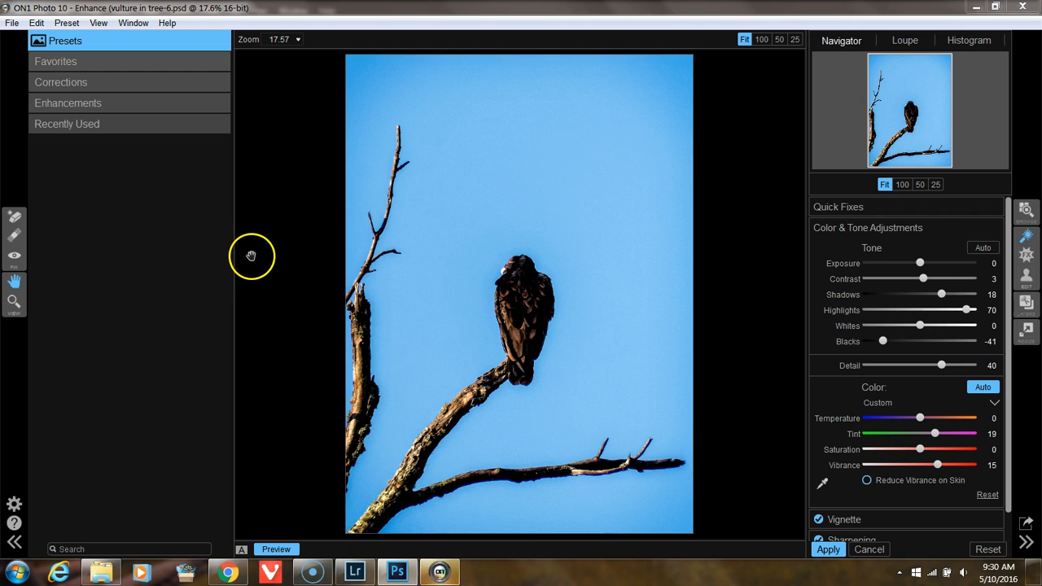
Step: Look through the Favorites and Enhancements preset categories in ON1 Enhance
left_click(77, 67)
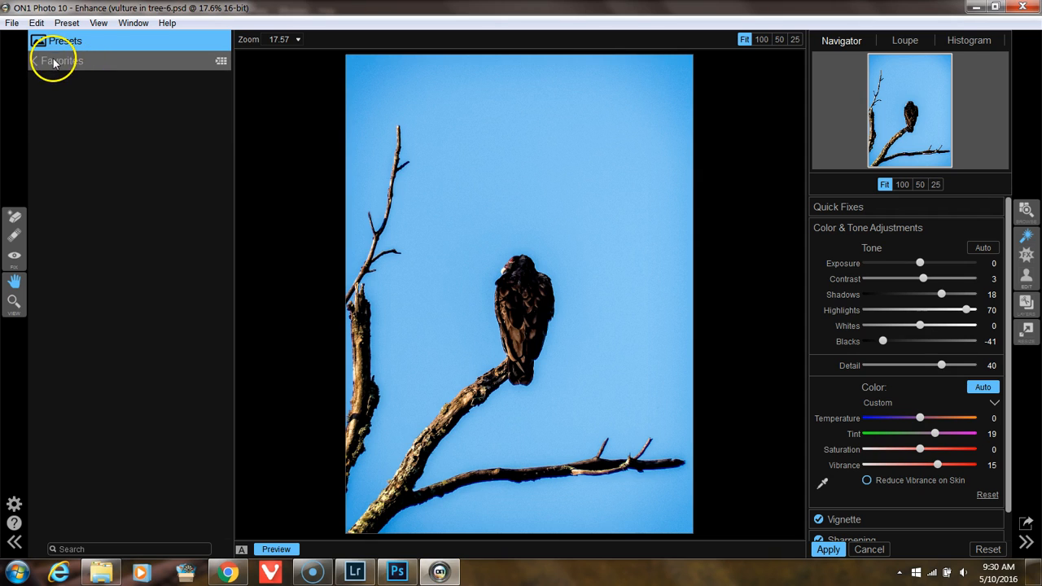
left_click(53, 64)
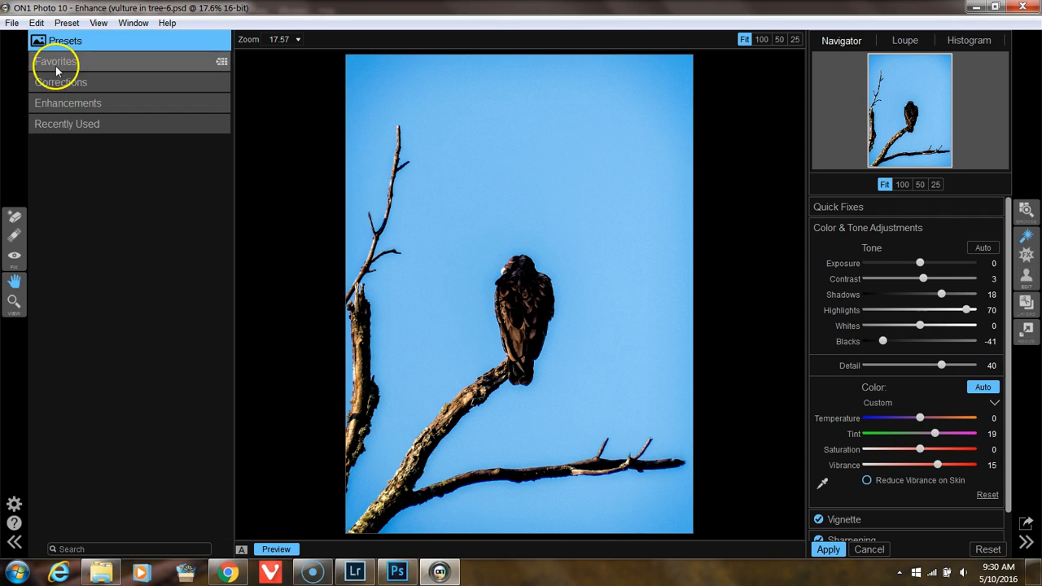
left_click(73, 108)
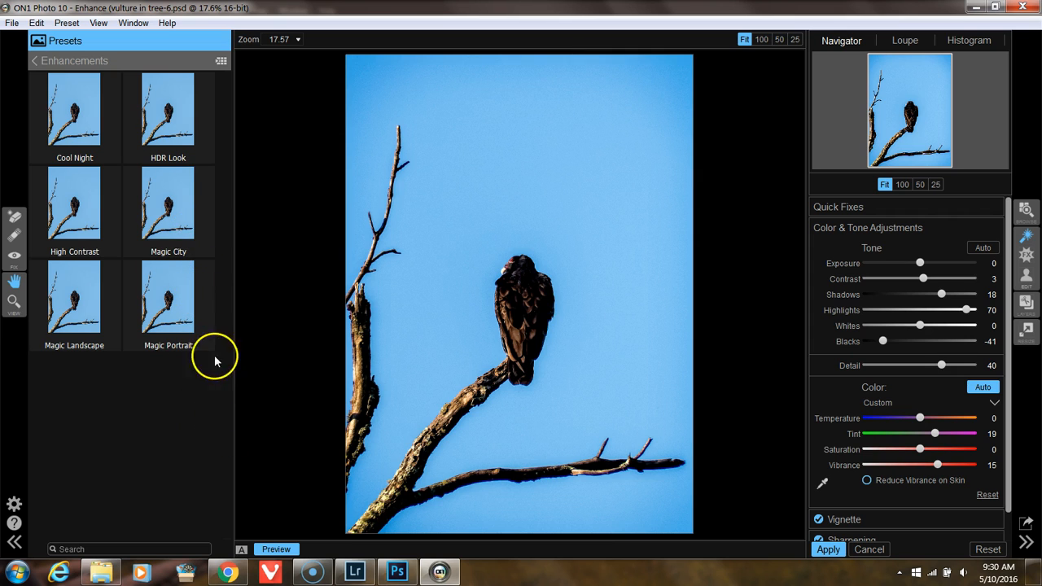
Step: Leave ON1 Enhance and return to the Lightroom Library grid, minimizing the Photoshop and Chrome windows
left_click(397, 572)
left_click(659, 381)
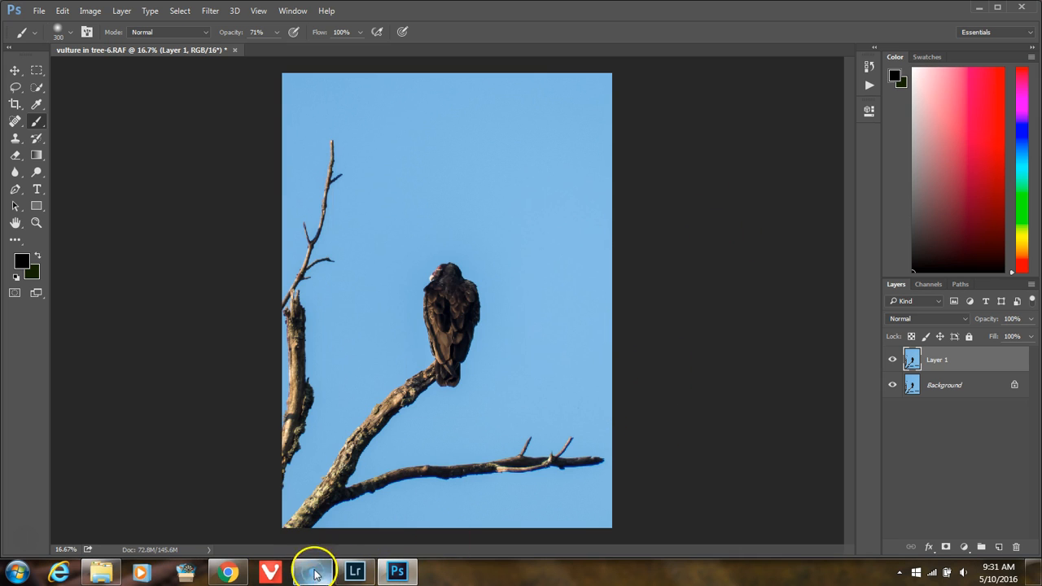
left_click(977, 7)
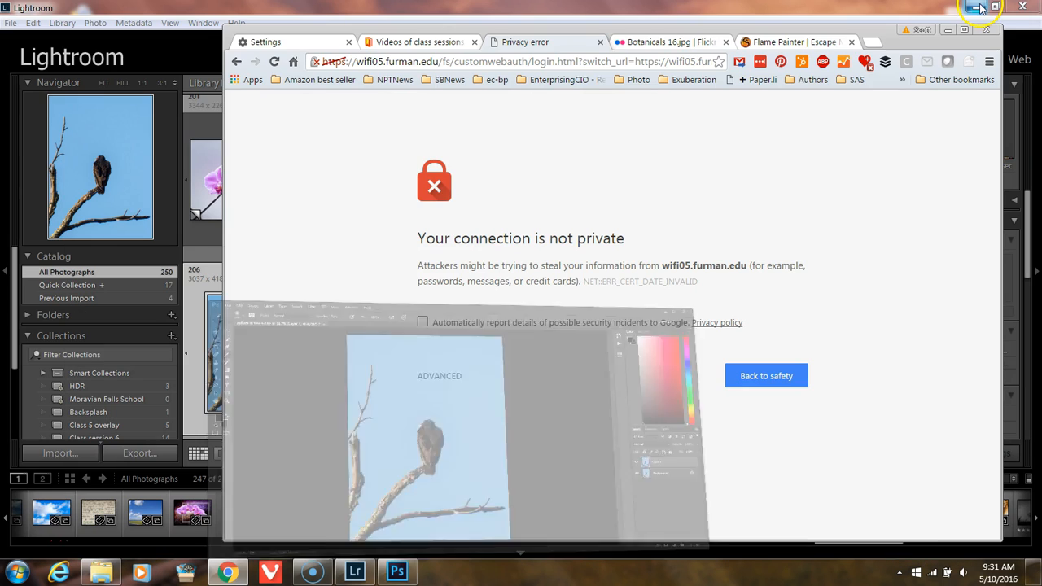
left_click(949, 30)
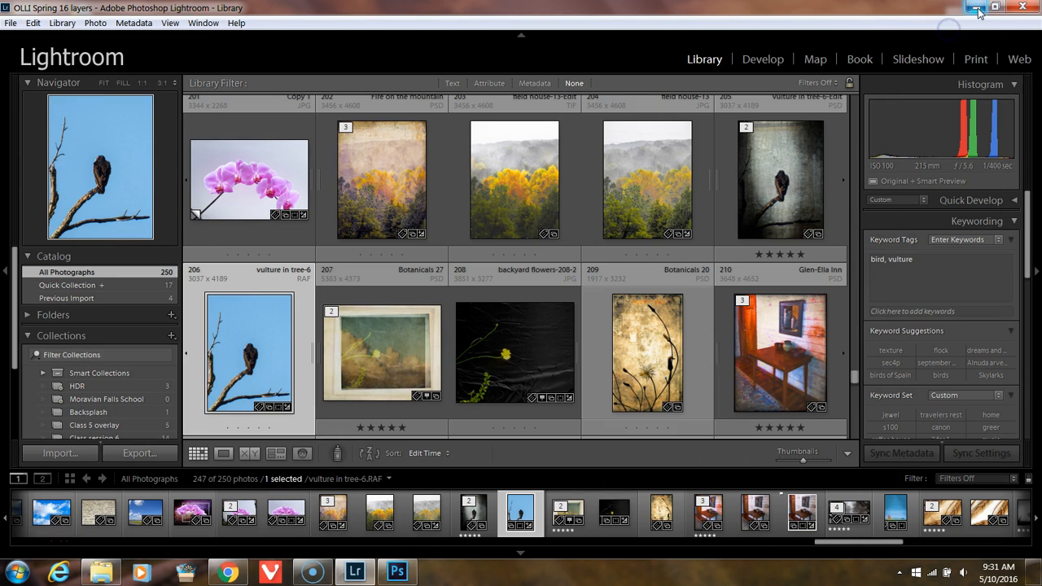
Step: Open the field house-13 JPG from the Library in Adobe Photoshop CC 2015 using the Edit Original option
left_click(634, 197)
right_click(634, 197)
mouse_move(658, 258)
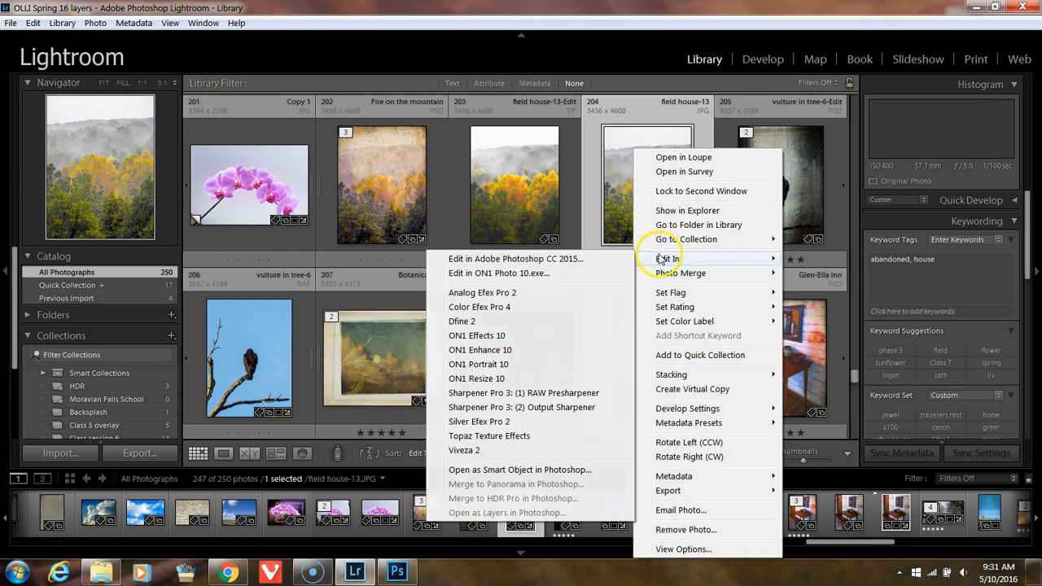
left_click(599, 261)
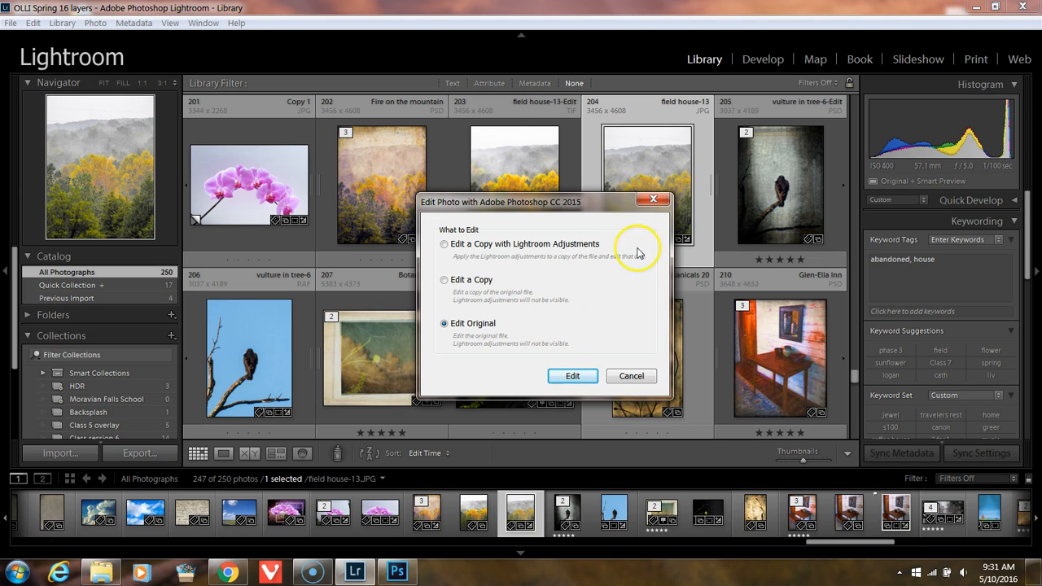
left_click(573, 376)
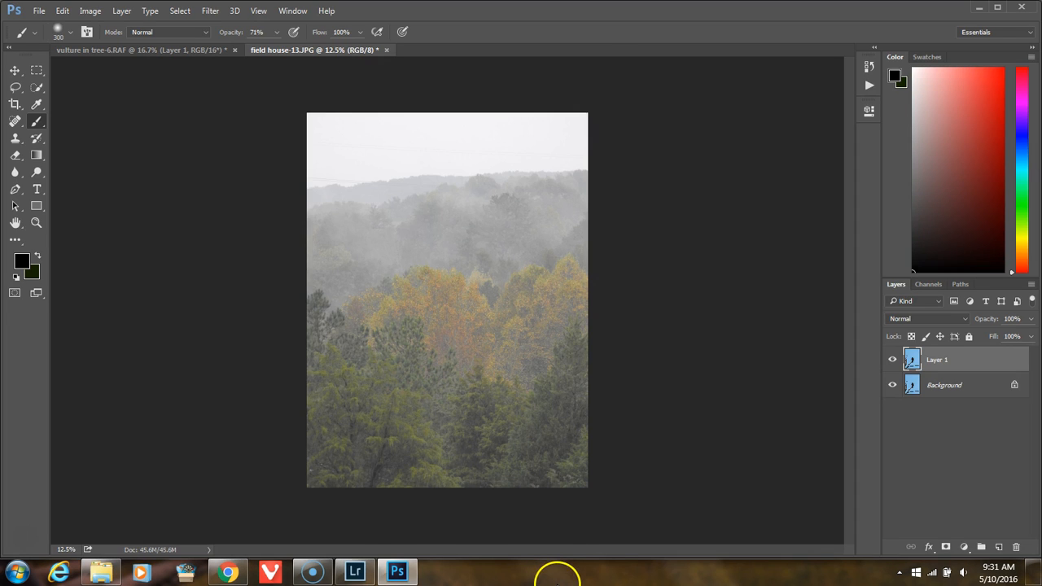
Step: Close the vulture in tree-6.RAF document without saving its changes
left_click(230, 49)
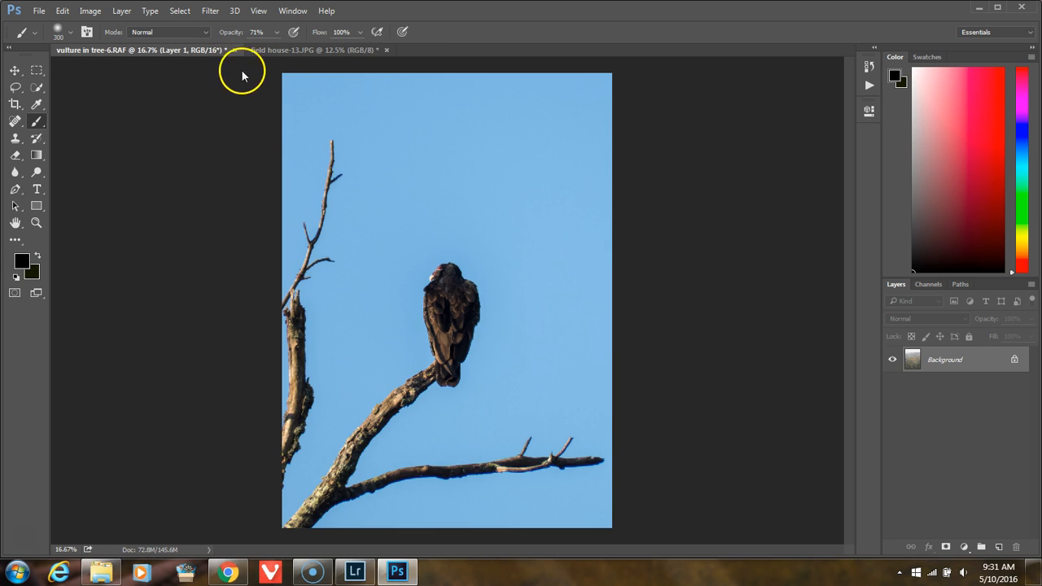
left_click(235, 50)
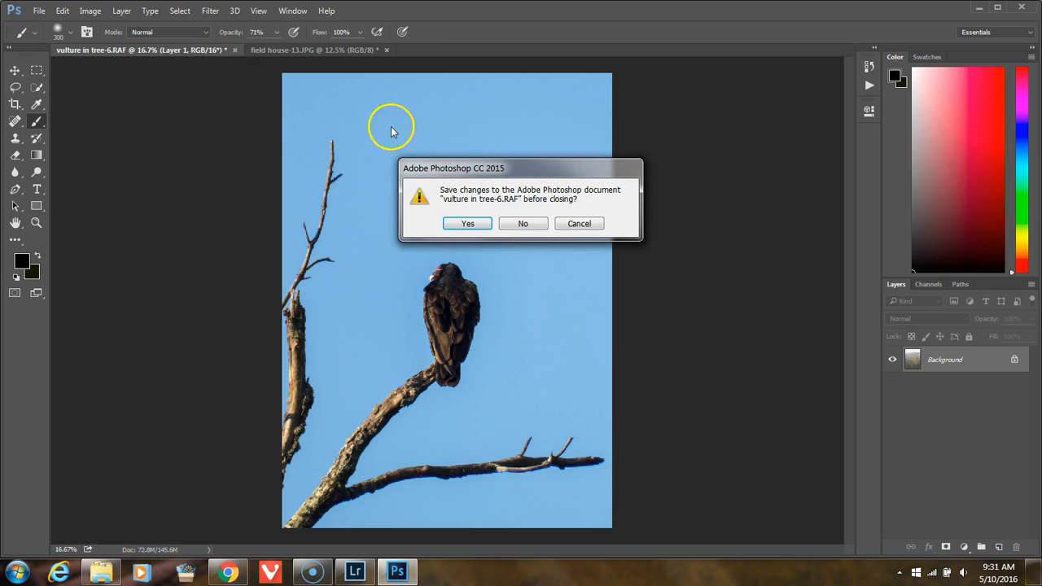
left_click(523, 223)
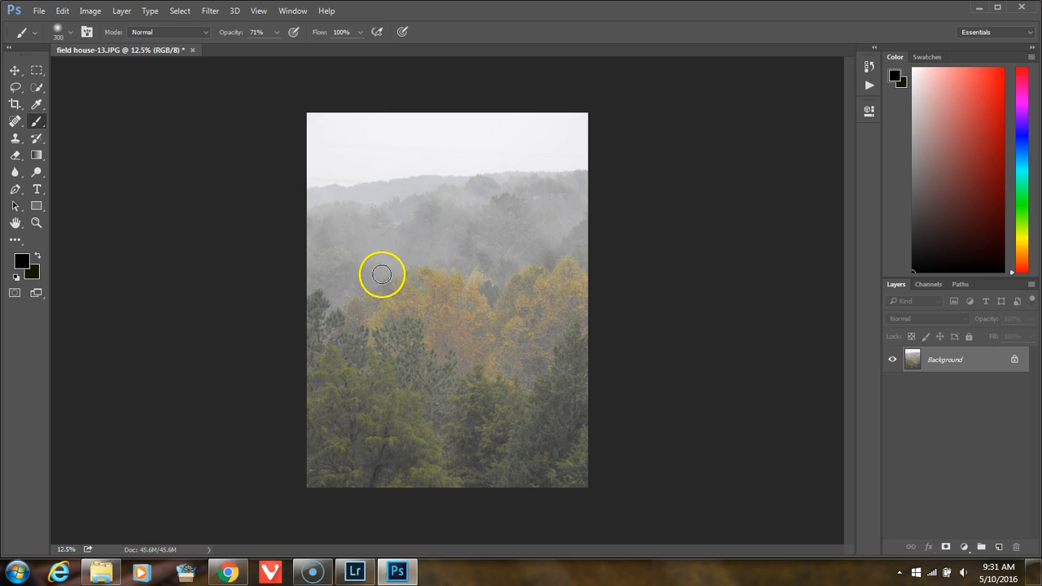
Step: Fit the field house-13 photo to the screen and open it in ON1 Enhance 10, accepting the default memory cache location
left_click(14, 223)
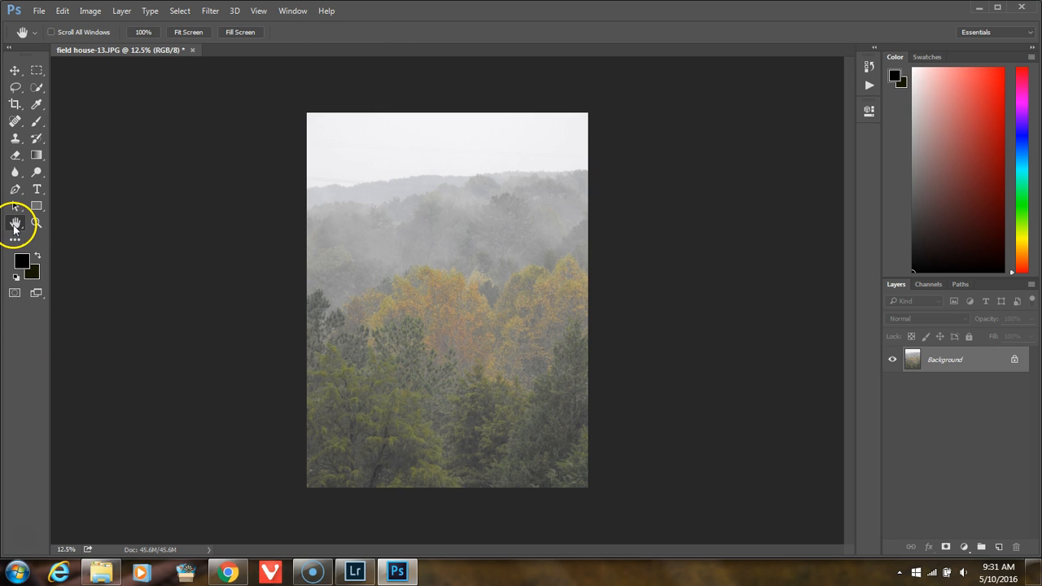
double_click(14, 224)
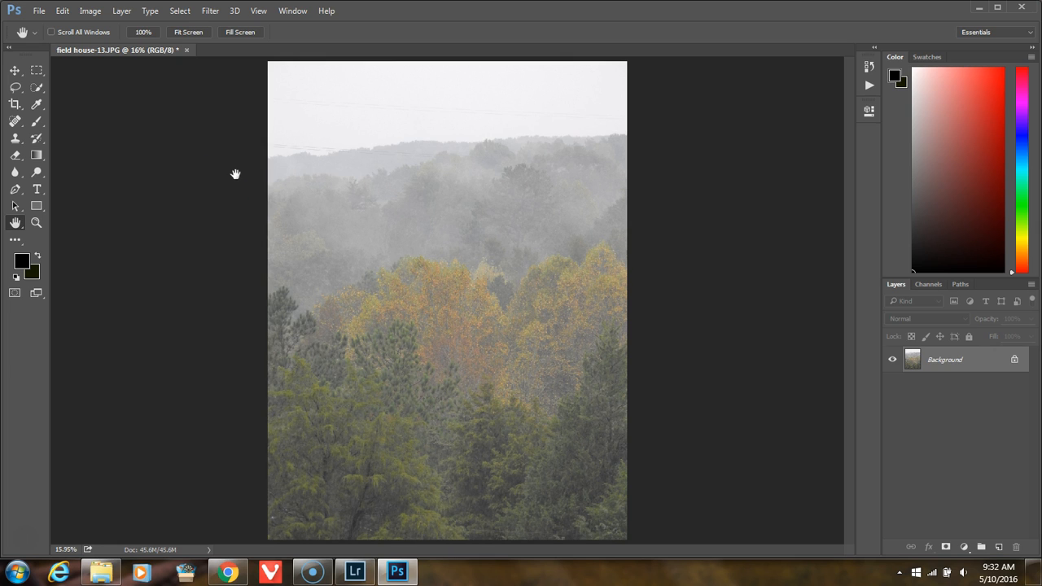
left_click(180, 10)
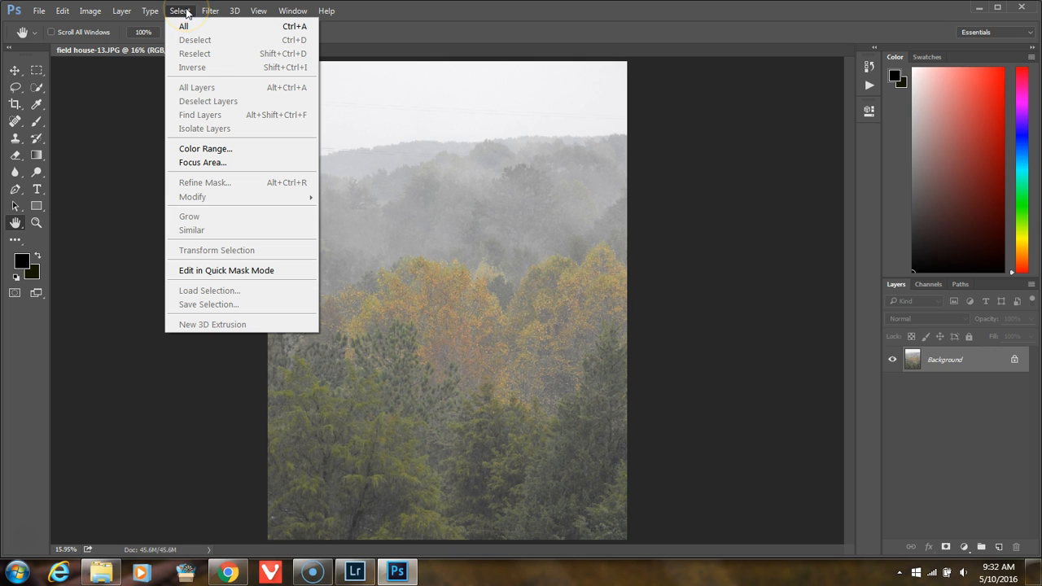
left_click(209, 11)
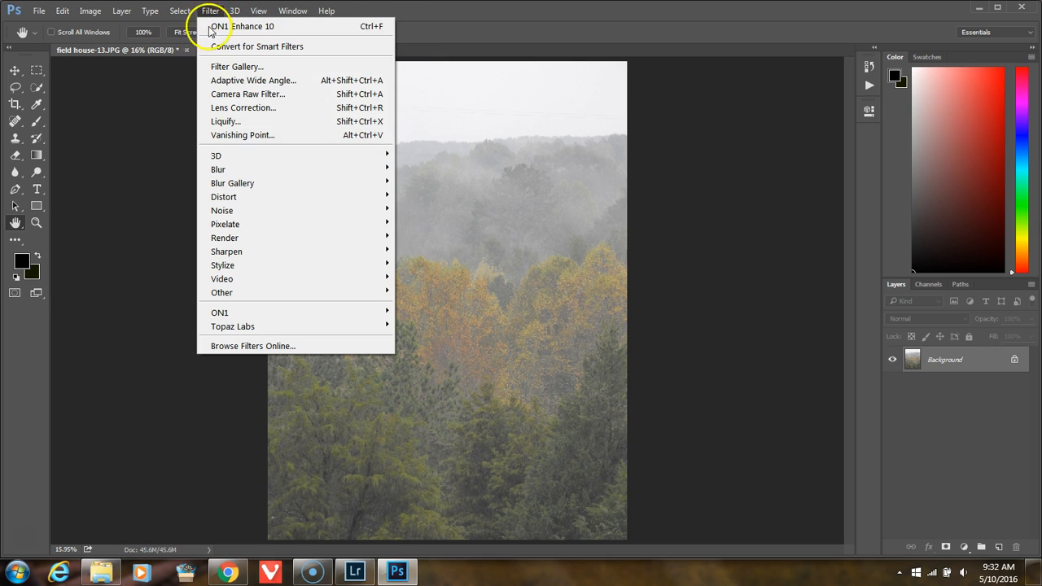
mouse_move(213, 315)
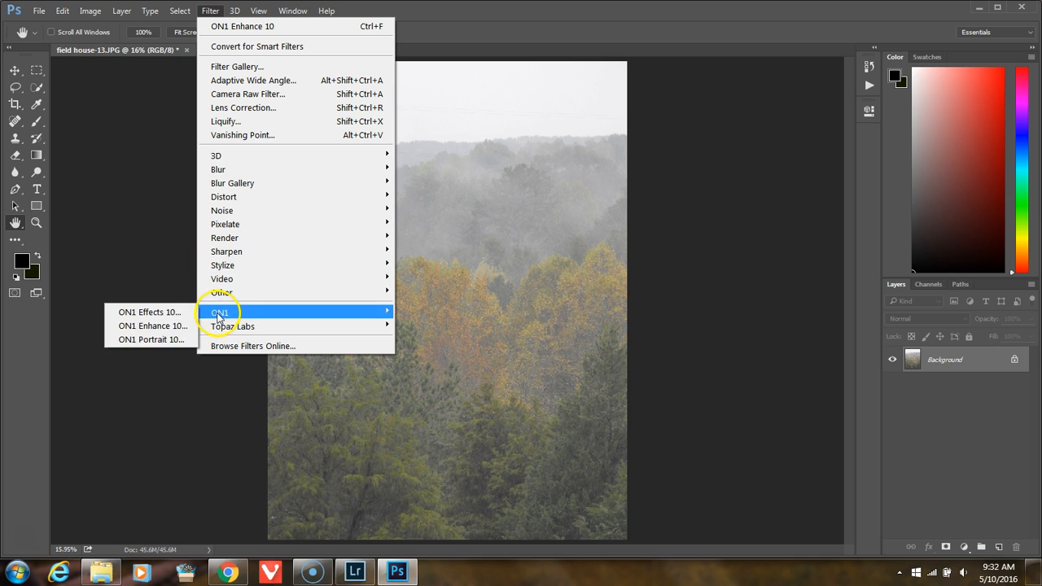
left_click(157, 327)
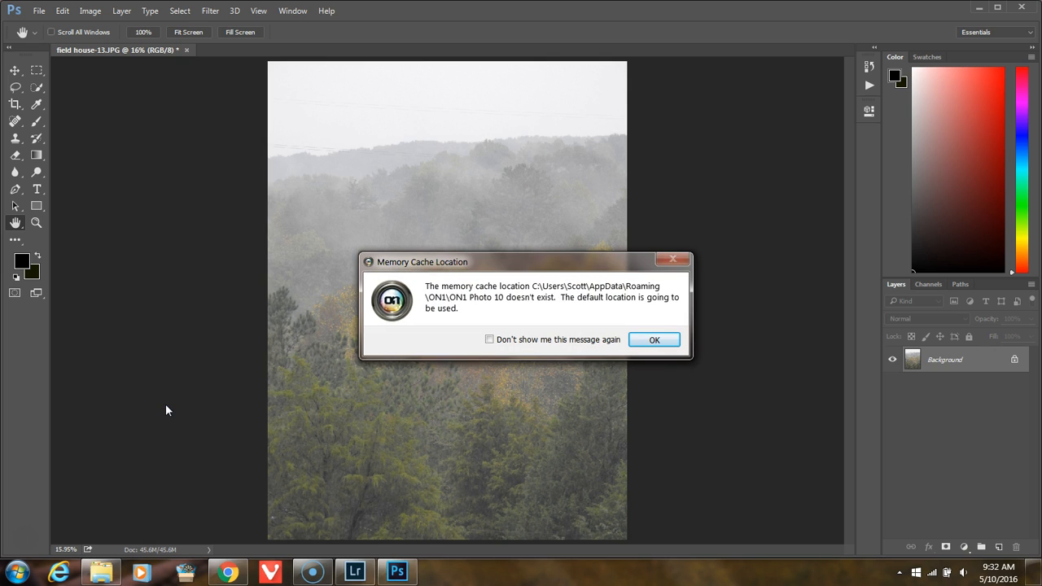
left_click(652, 339)
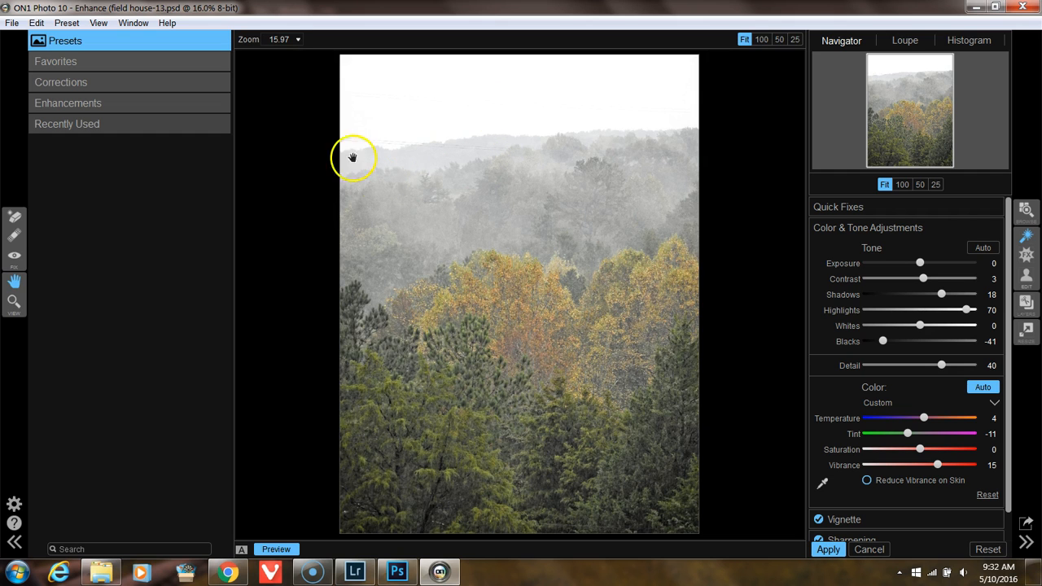
Step: Apply the Auto Levels & Colors preset from the Corrections category, choosing it in the enlarged preset previews
left_click(66, 82)
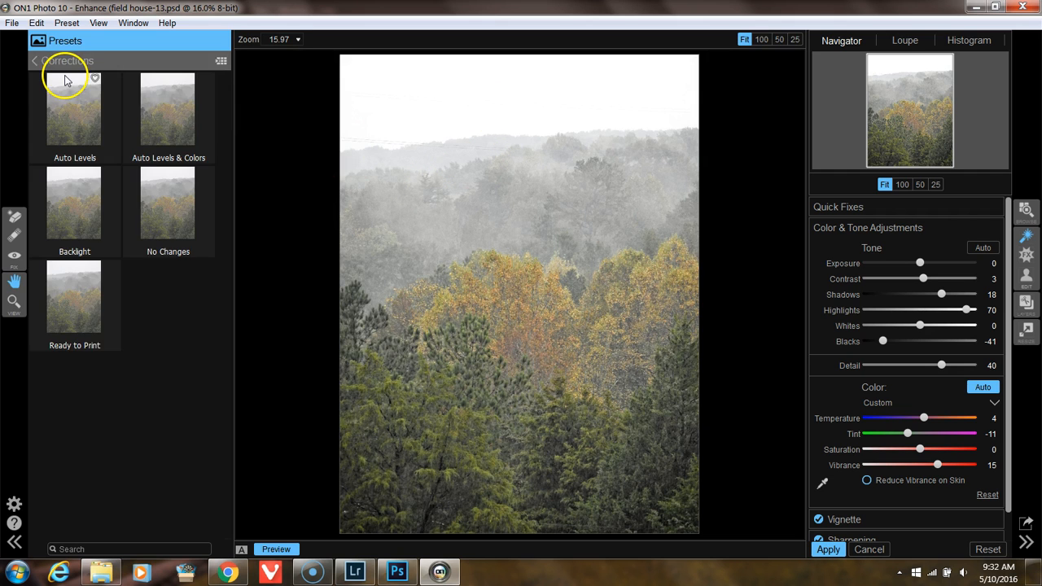
left_click(220, 61)
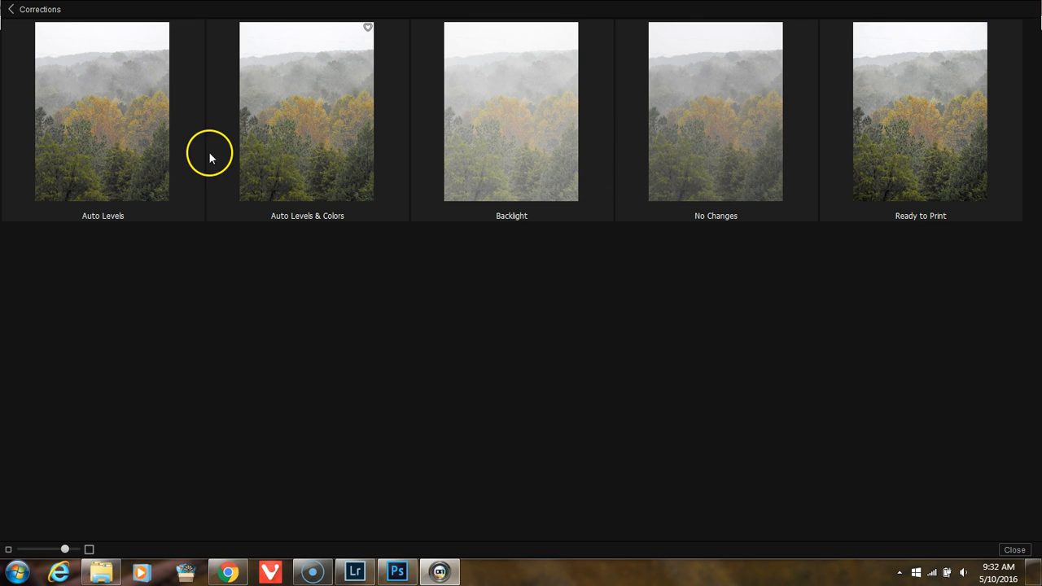
left_click(311, 144)
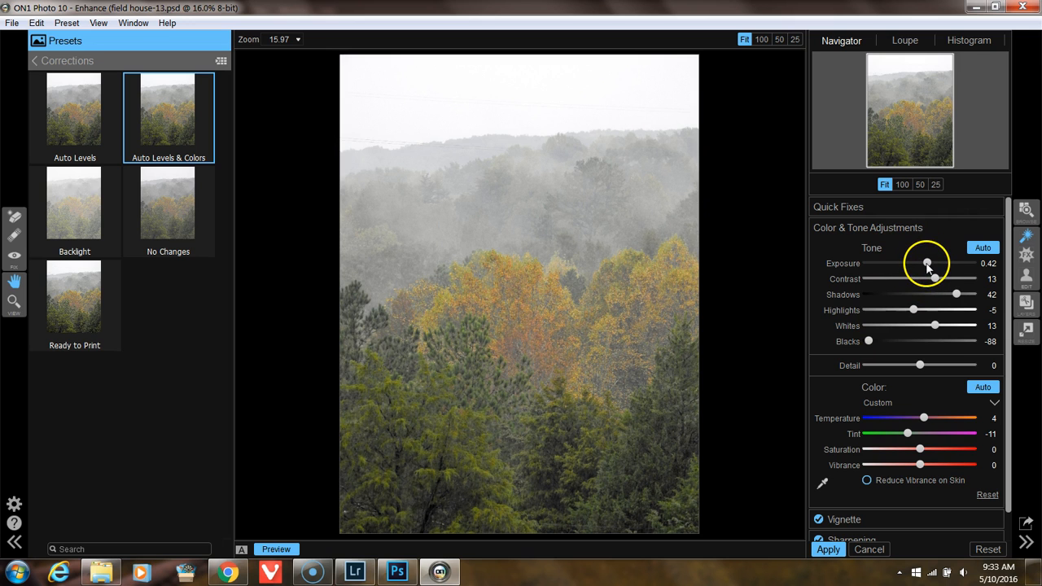
Step: Set the Exposure to 0.4 and apply the ON1 Enhance adjustments to the photo
left_click_drag(928, 266, 927, 265)
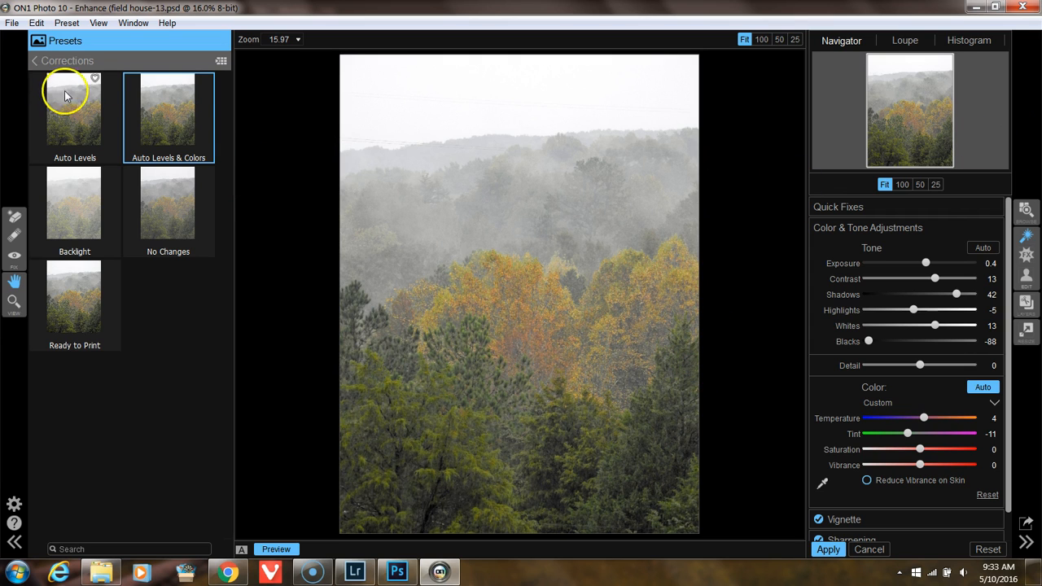
left_click(35, 61)
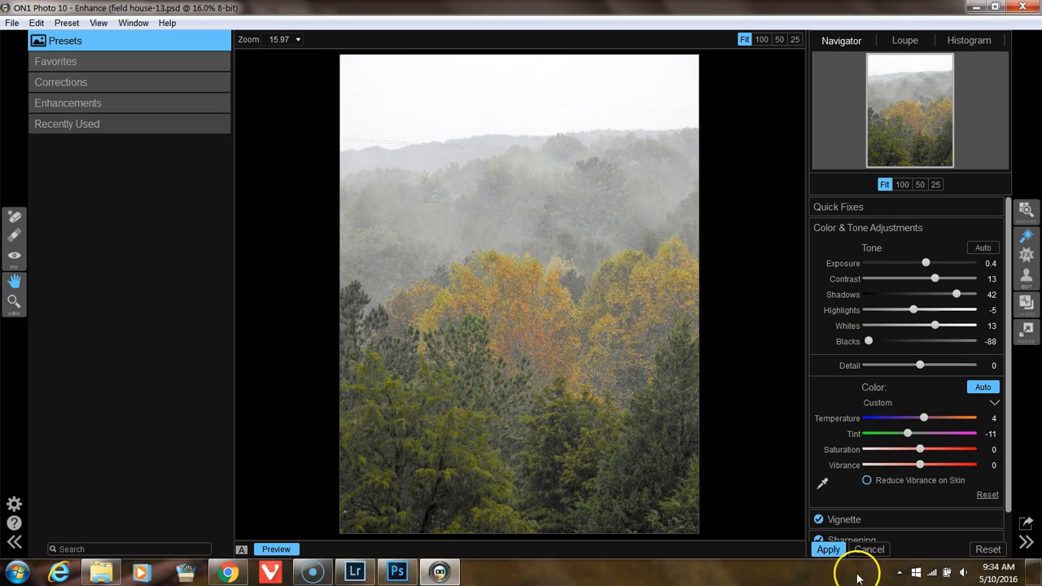
left_click(828, 550)
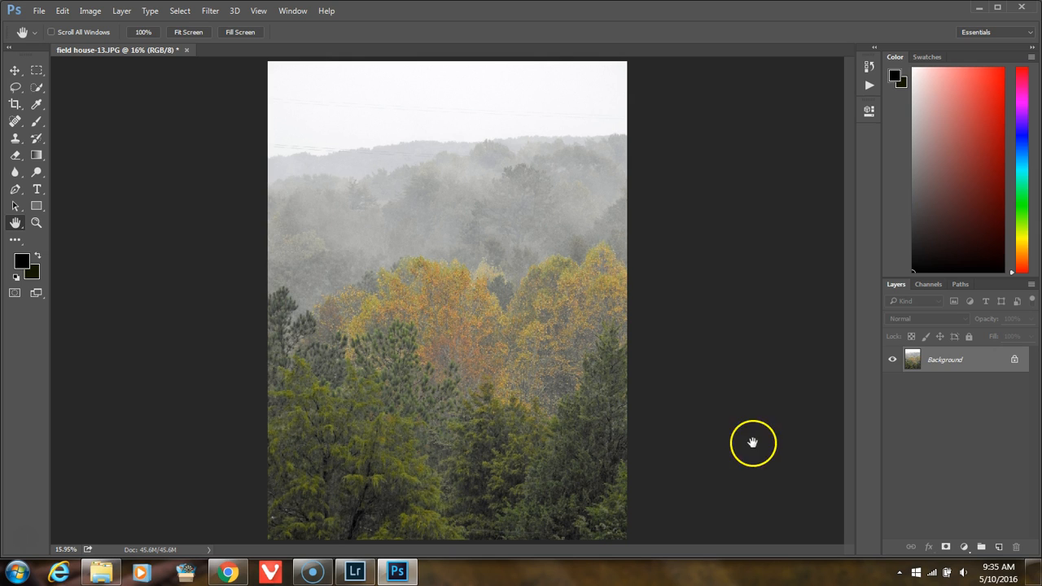
Step: Switch to Lightroom and try to send the field house-13 JPG to Photoshop again with Edit Original
left_click(355, 570)
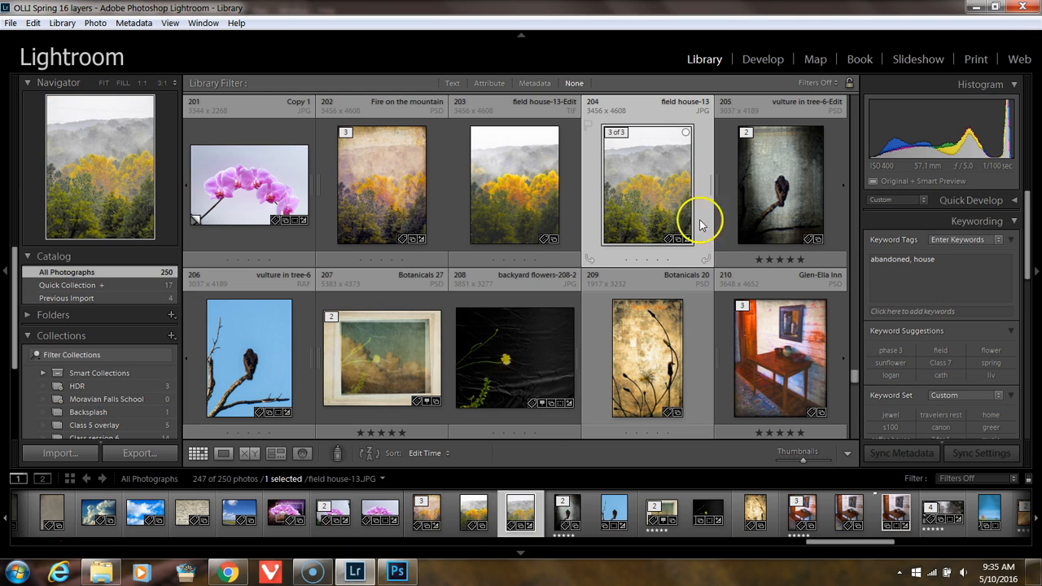
right_click(648, 175)
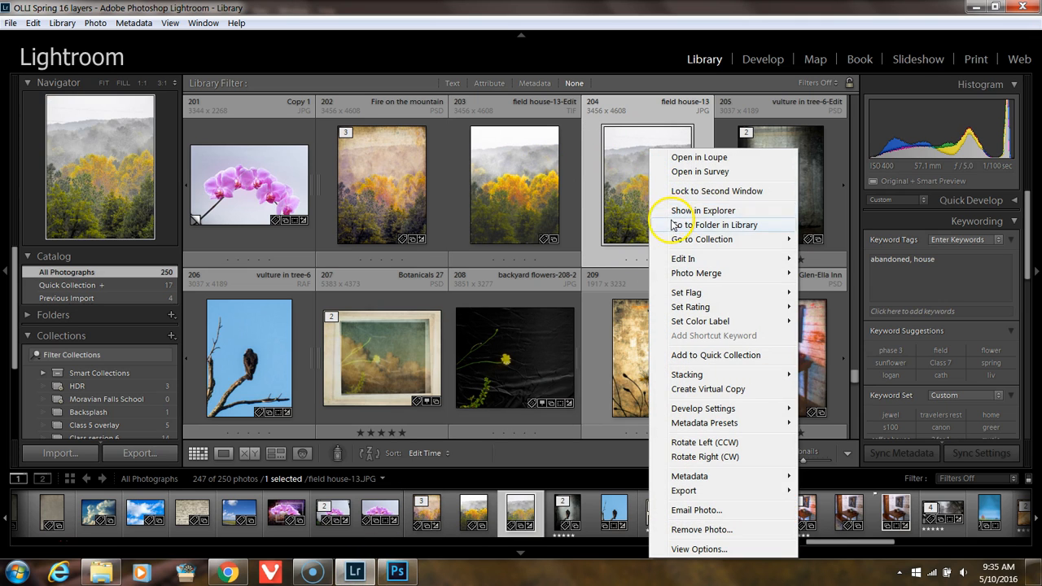
mouse_move(688, 258)
left_click(593, 261)
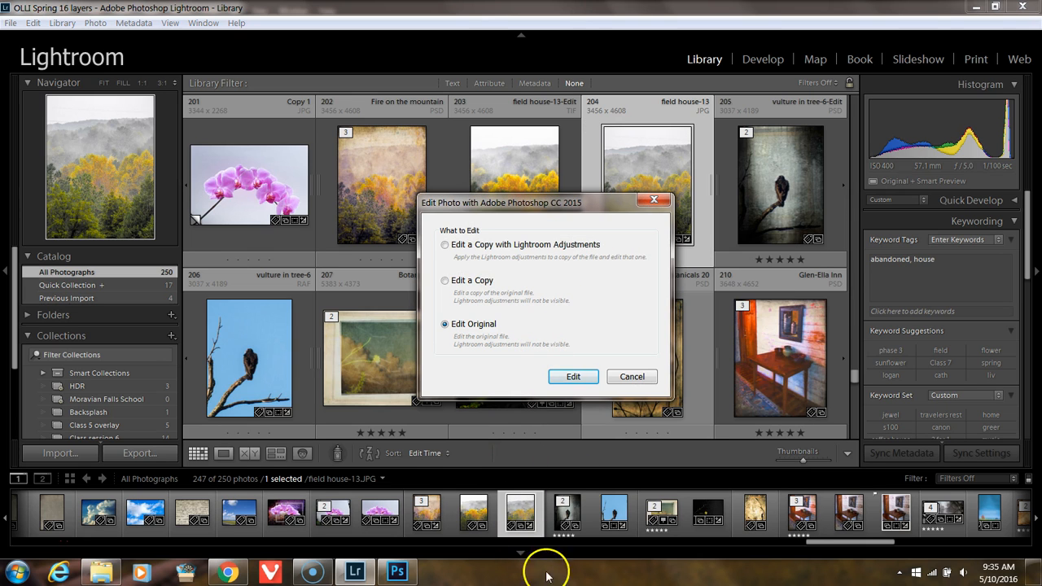
left_click(575, 377)
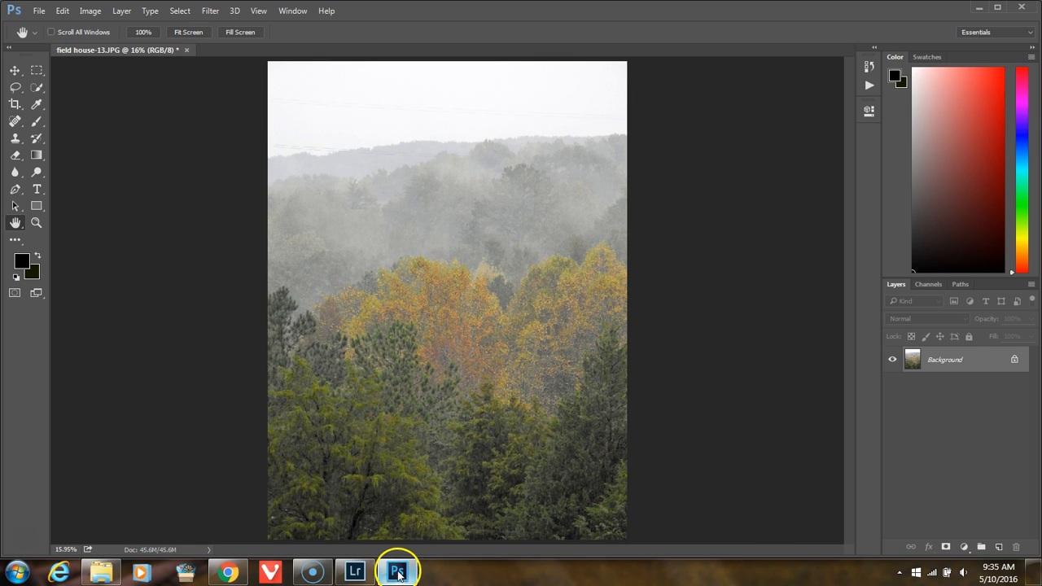
Step: Return to Lightroom and open the field house-13 JPG in Adobe Photoshop CC 2015 with the Edit a Copy option
left_click(356, 571)
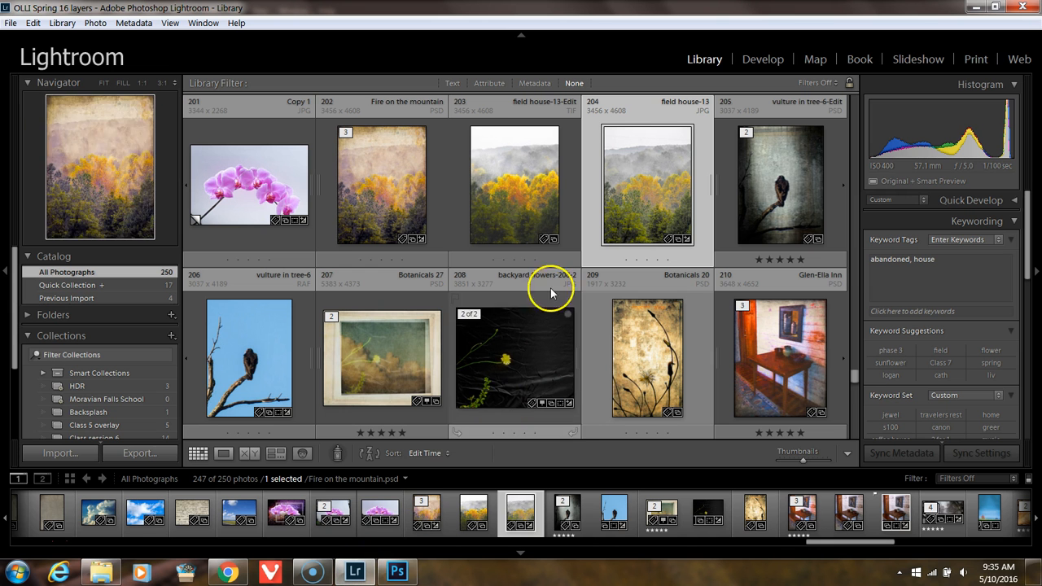
right_click(642, 193)
mouse_move(658, 260)
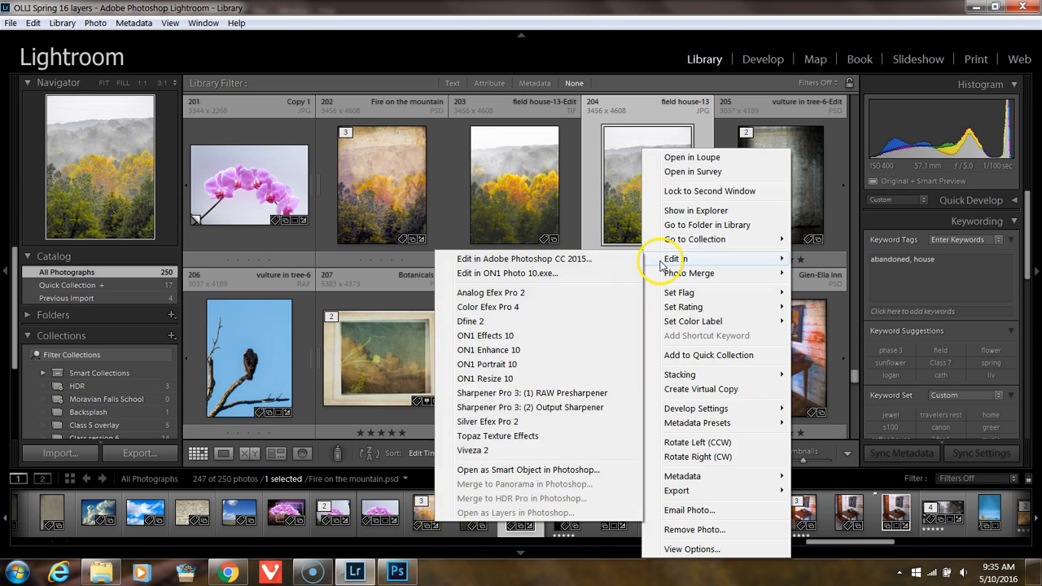
left_click(594, 262)
left_click(483, 281)
left_click(573, 377)
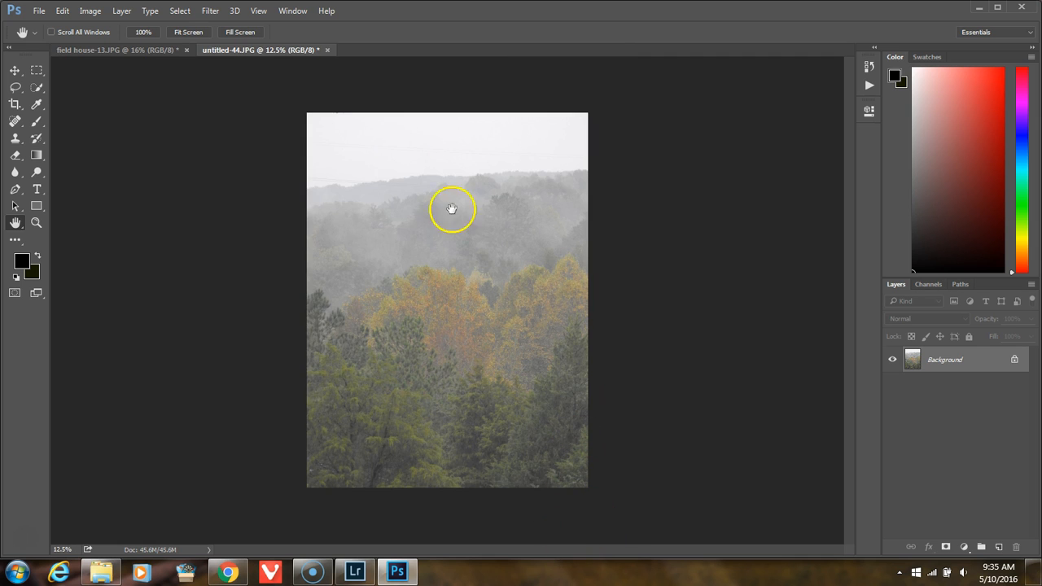
Step: Copy the Background layer of untitled-44.JPG into the field house-13.JPG document and align it over the photo
left_click(151, 52)
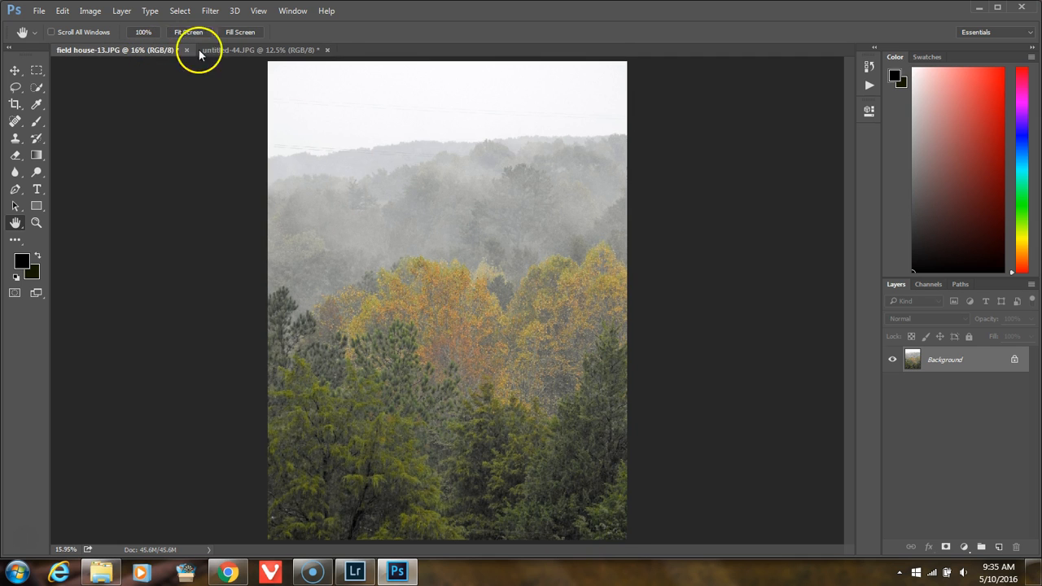
left_click(236, 51)
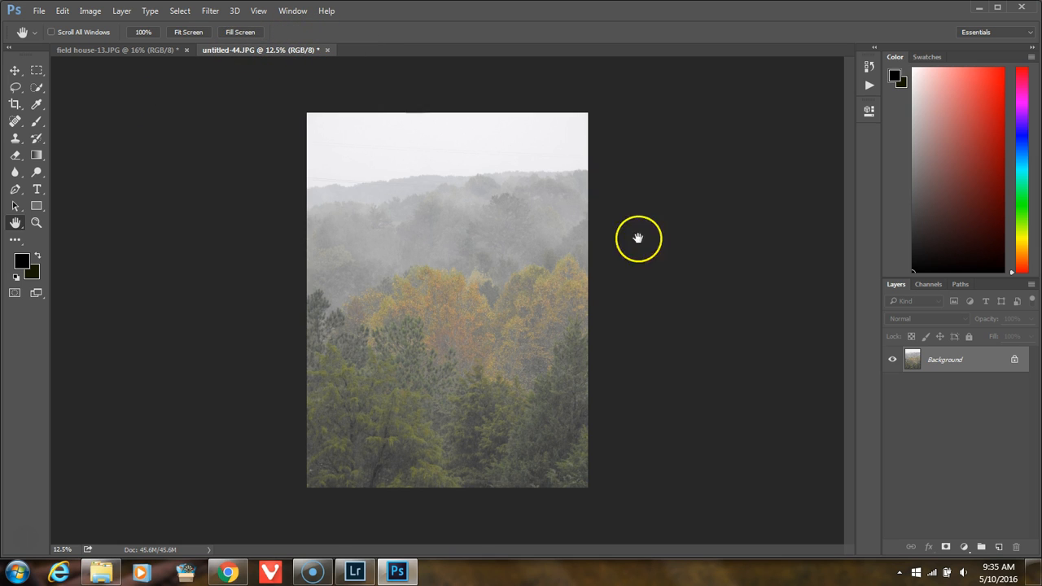
left_click_drag(917, 355, 232, 173)
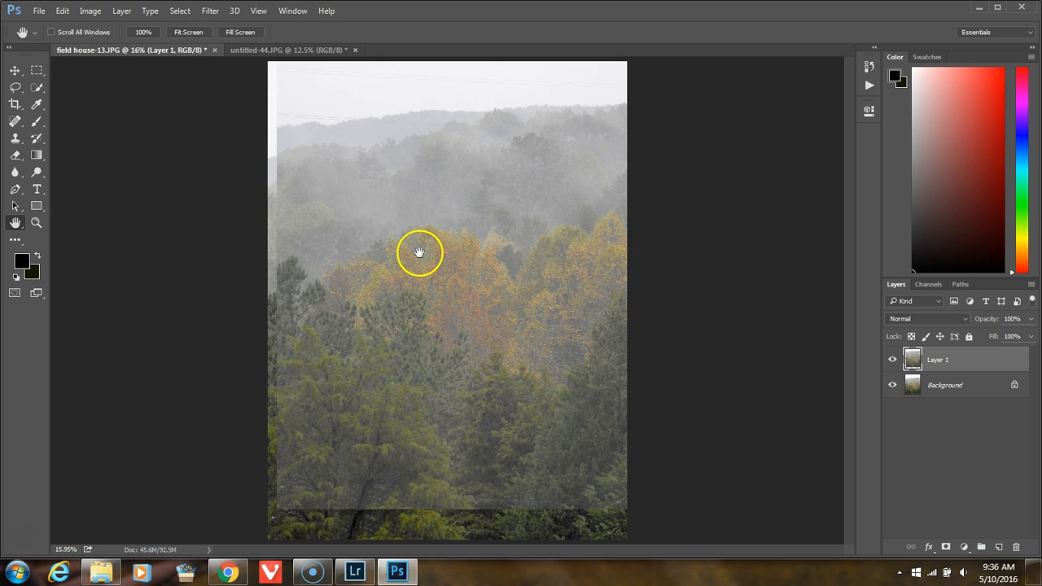
key("v")
left_click_drag(422, 251, 416, 275)
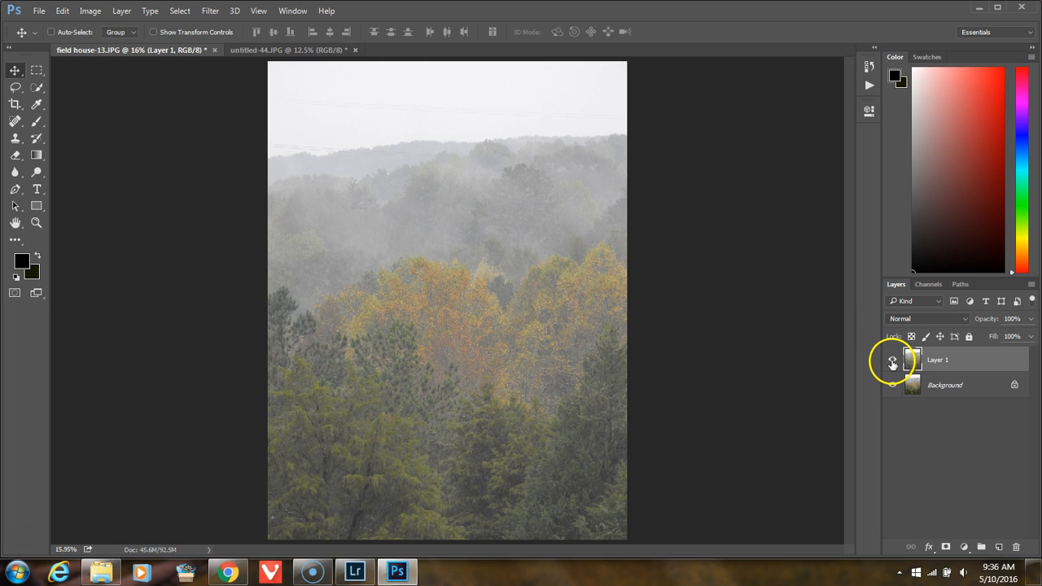
Step: Compare the two layers by toggling their visibility, finishing with Layer 1 shown and the Background layer hidden
left_click(892, 384, "alt")
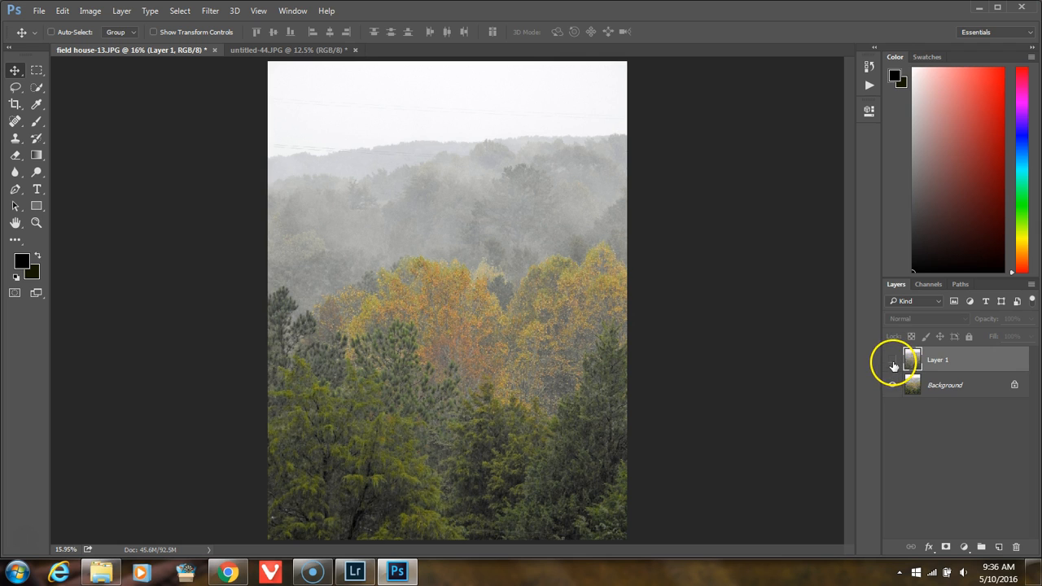
left_click(893, 360, "alt")
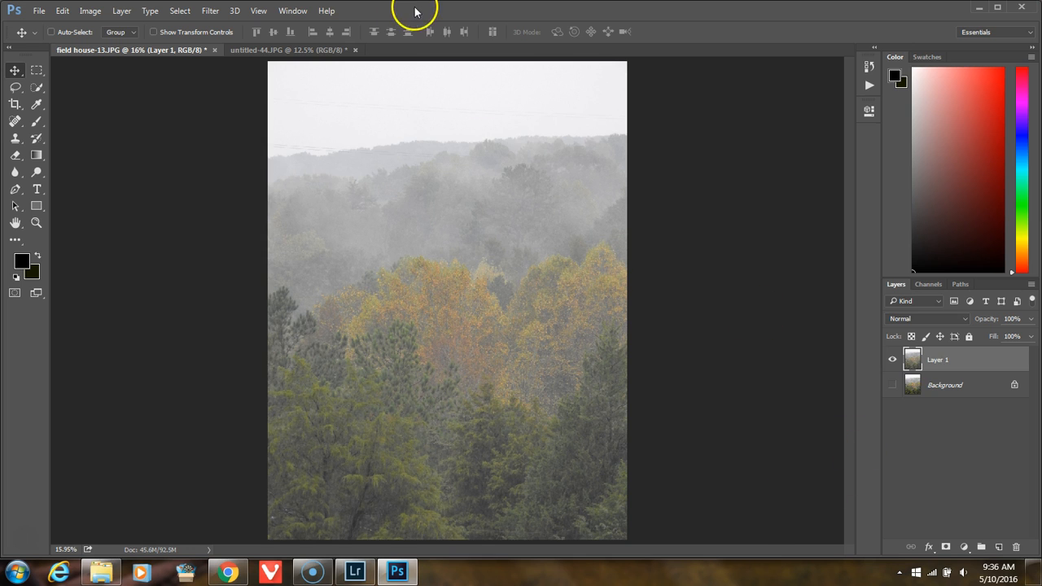
left_click(211, 11)
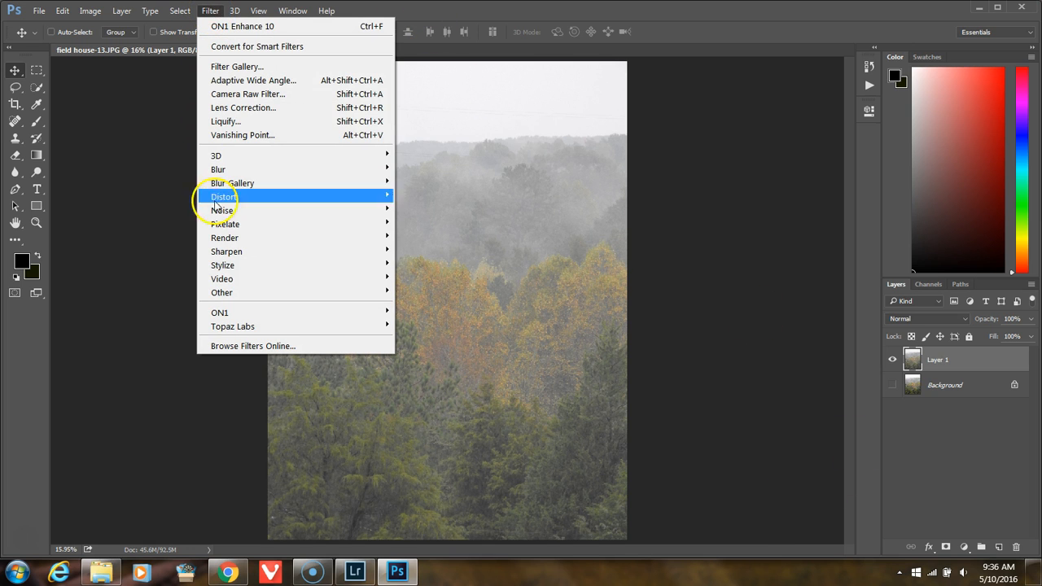
mouse_move(231, 316)
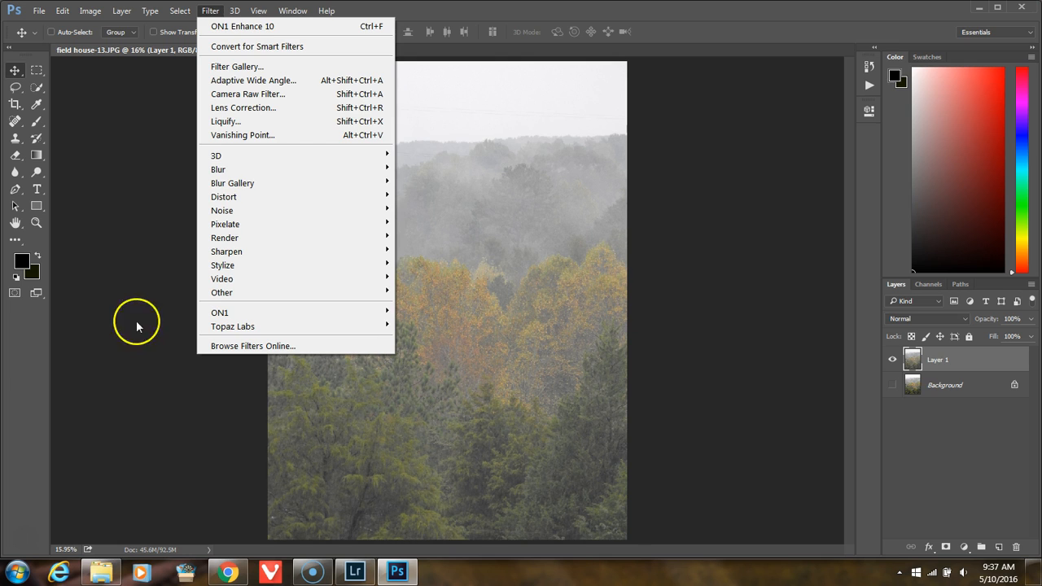
left_click(175, 188)
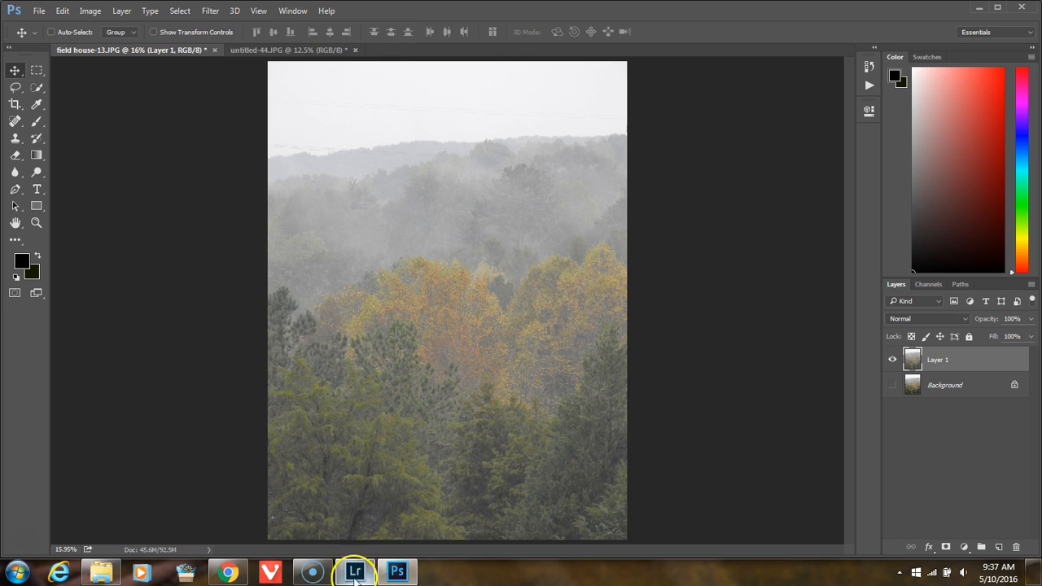
Step: Switch to Lightroom and go to the library folder that contains the field house-13-Edit TIF
left_click(355, 572)
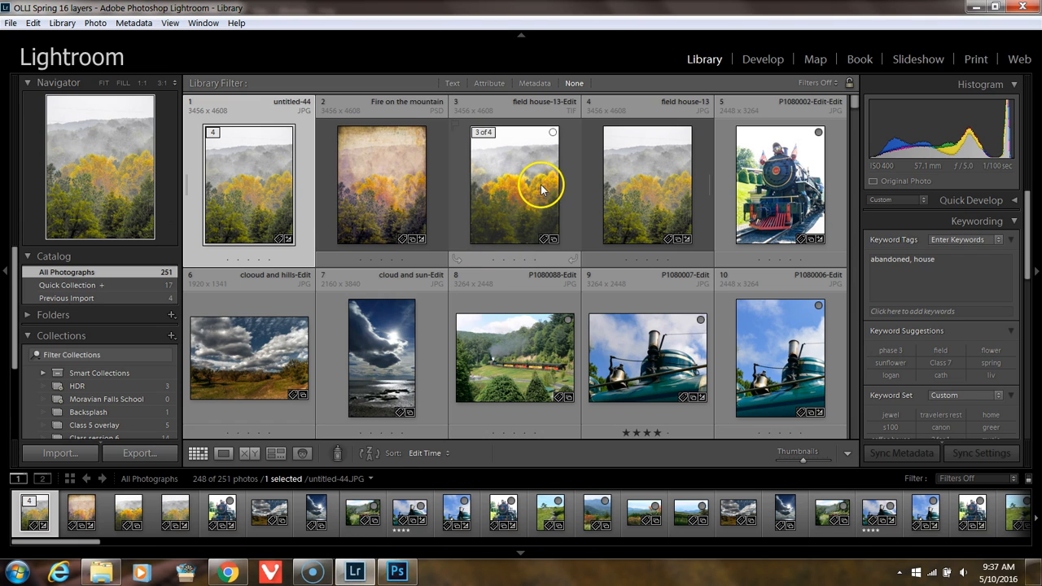
left_click(516, 174)
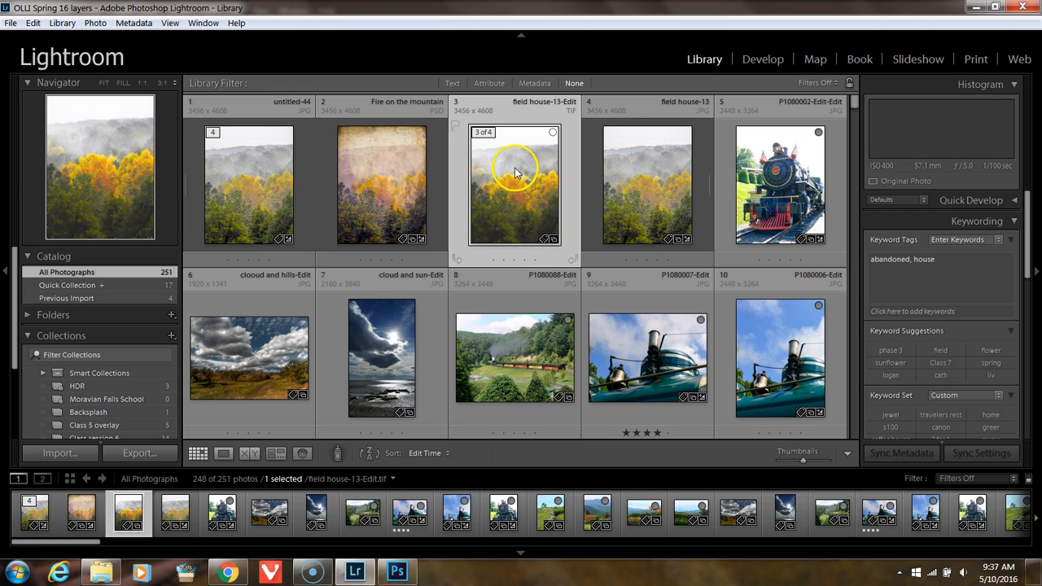
right_click(516, 171)
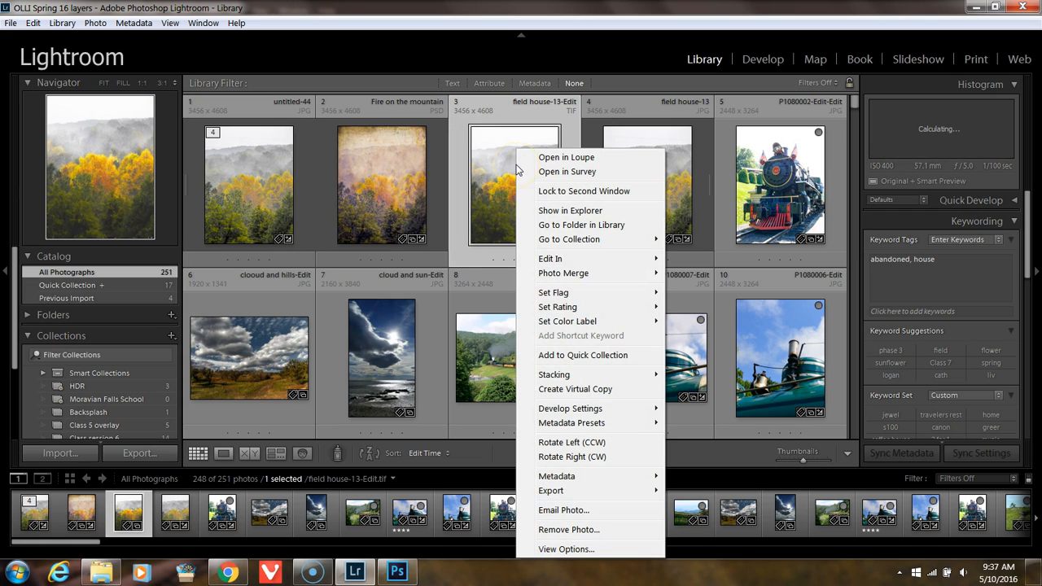
left_click(551, 225)
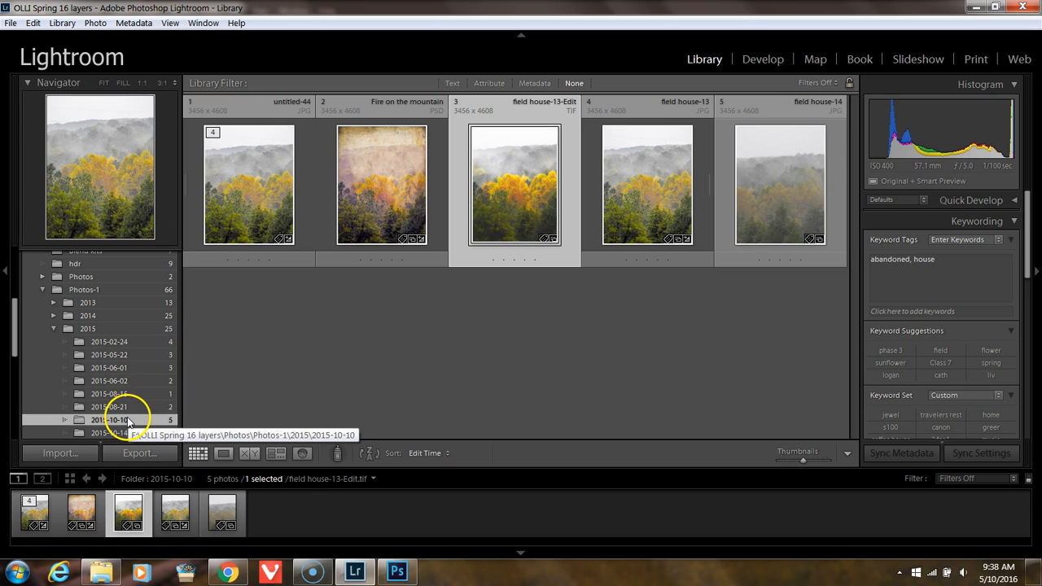
Step: Synchronize the 2015-10-10 folder with Scan for metadata updates enabled
right_click(129, 419)
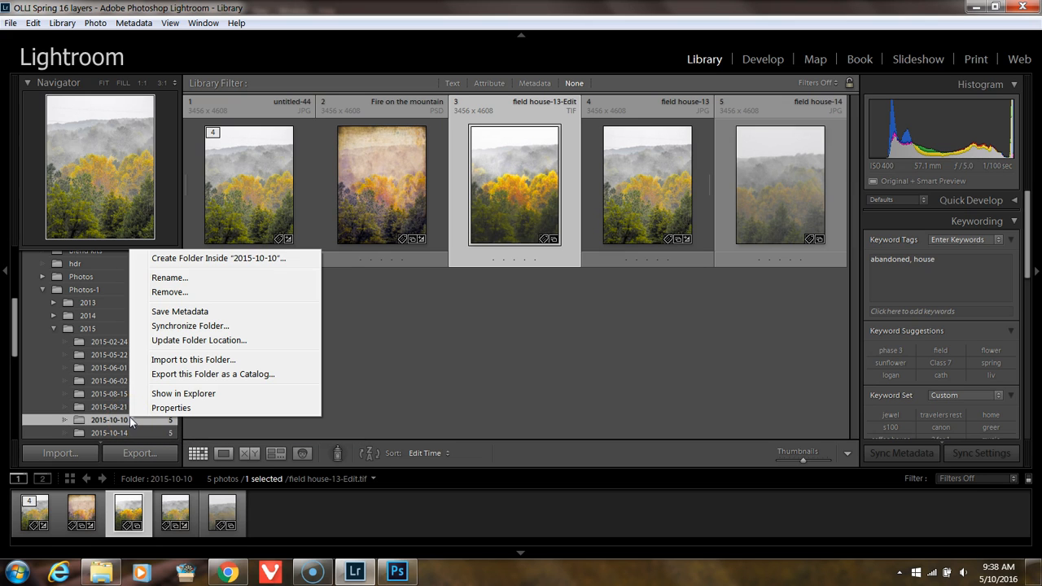
left_click(217, 325)
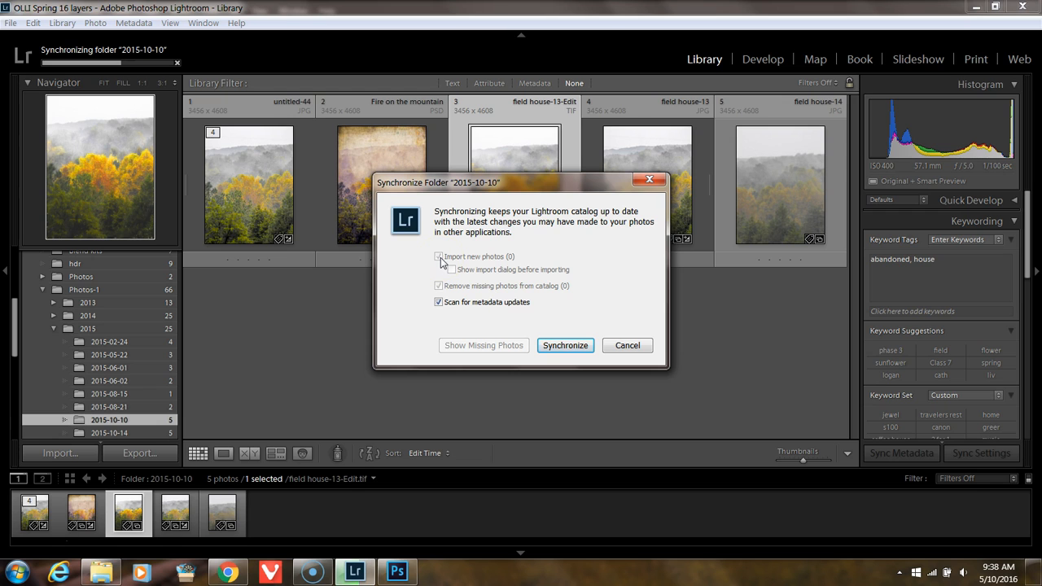
left_click(555, 345)
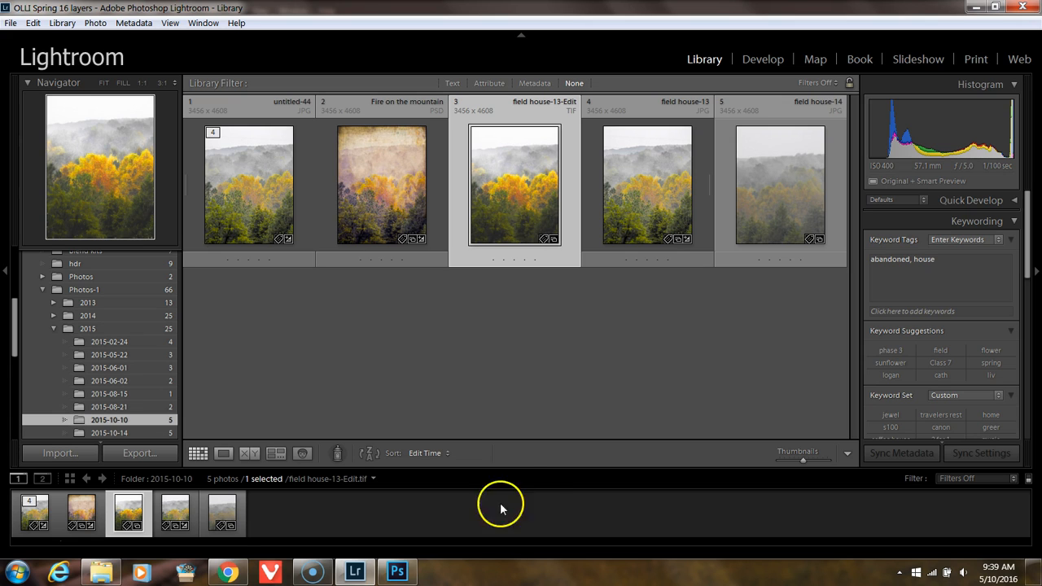
left_click(85, 290)
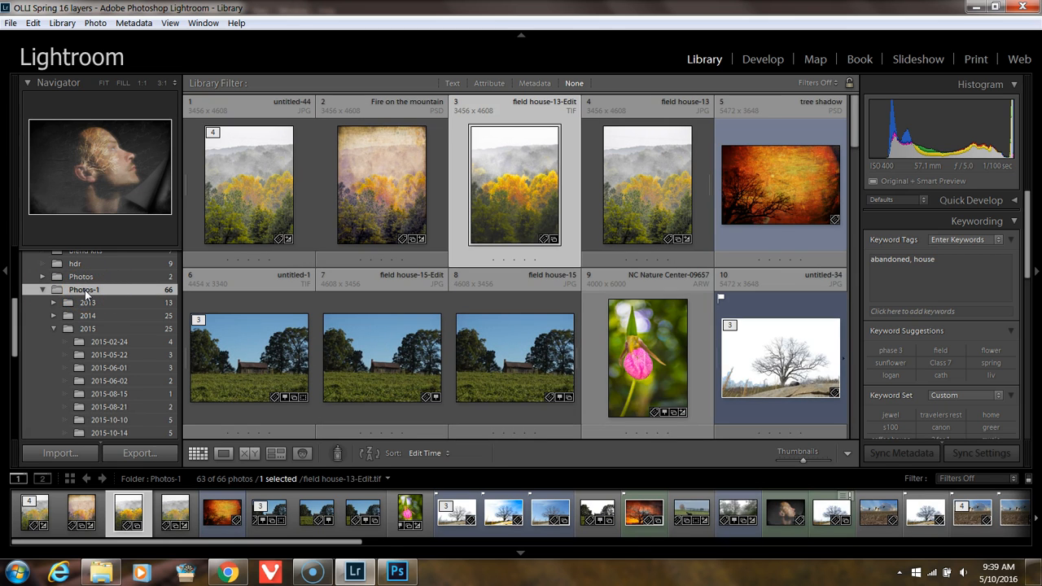
right_click(85, 290)
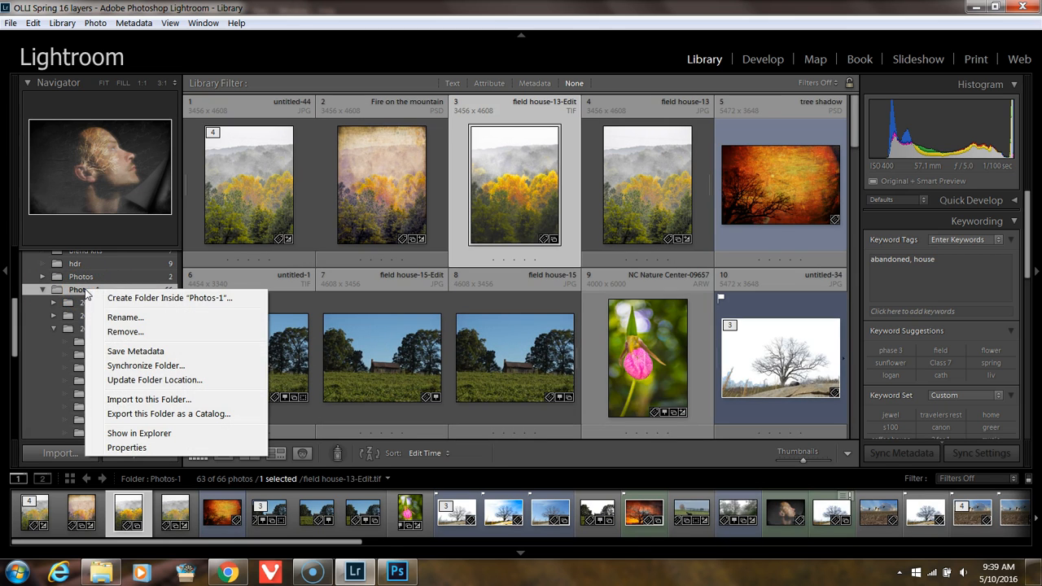
left_click(134, 368)
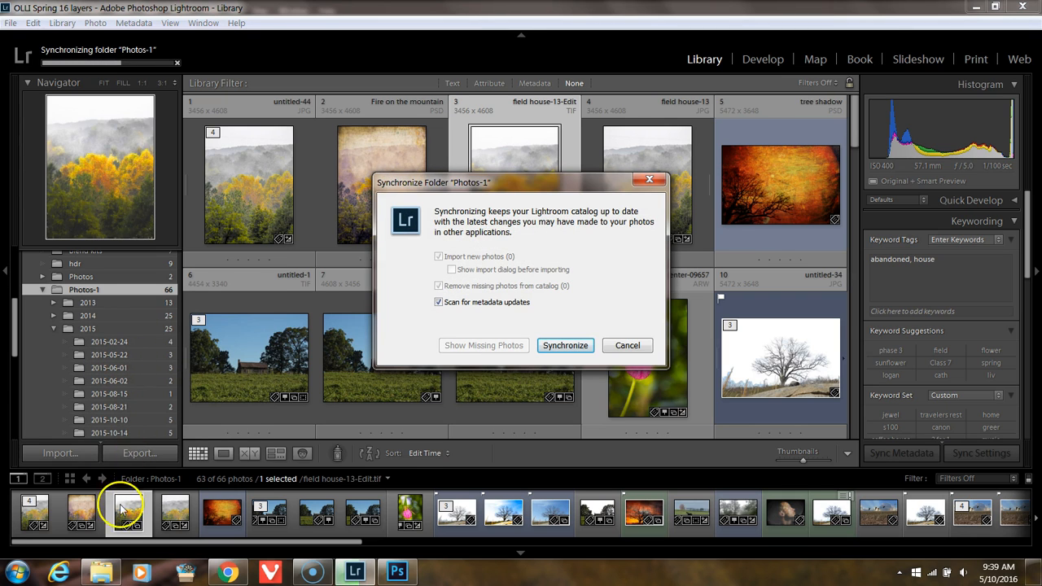
mouse_move(118, 572)
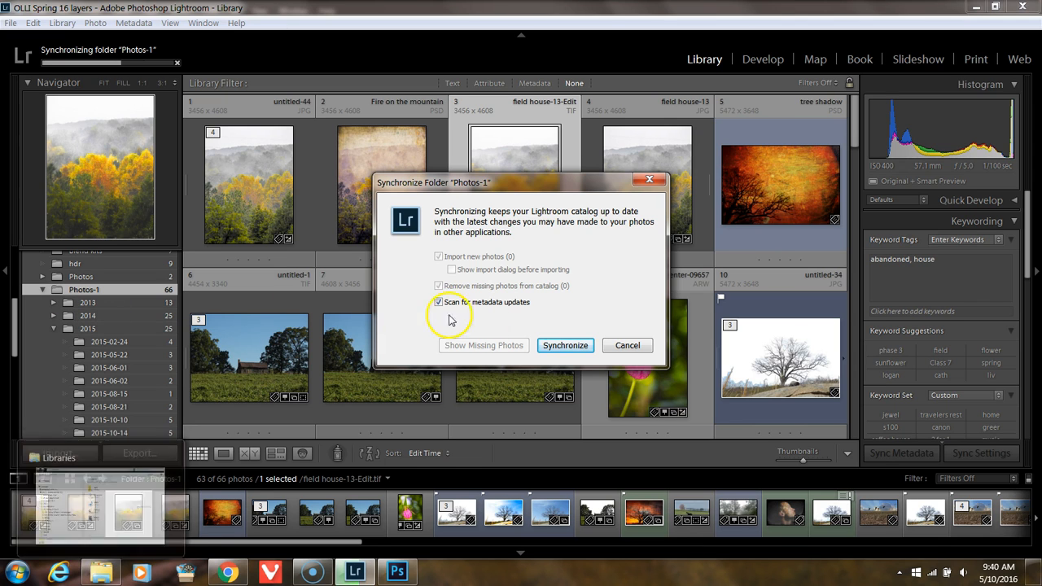
left_click(628, 345)
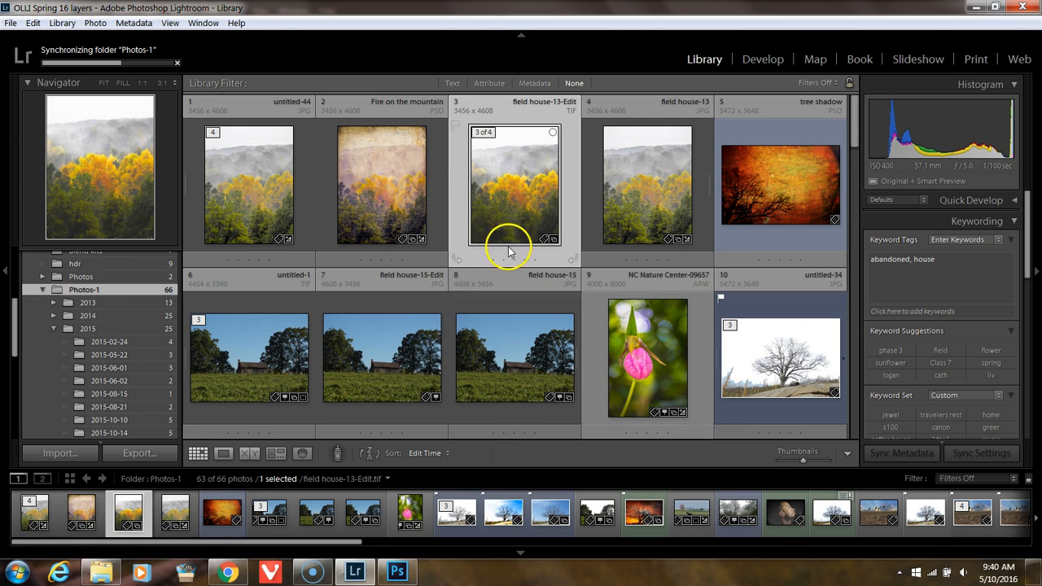
Step: View the Fire on the mountain PSD enlarged in Loupe view
double_click(396, 167)
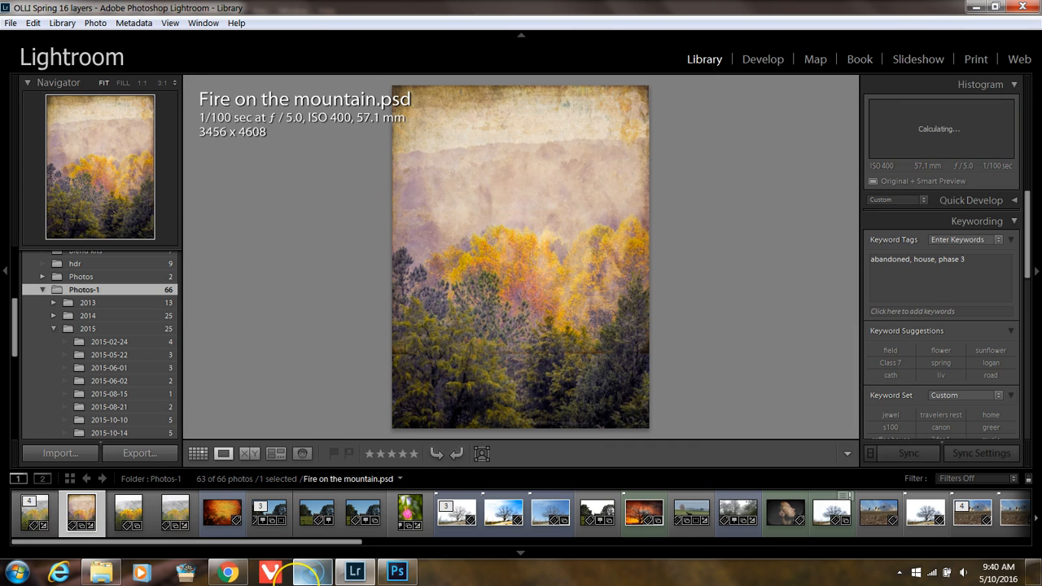
Step: Compare the field house-13 JPG, its field house-13-Edit TIF and the Fire on the mountain PSD, ending on the PSD
mouse_move(312, 573)
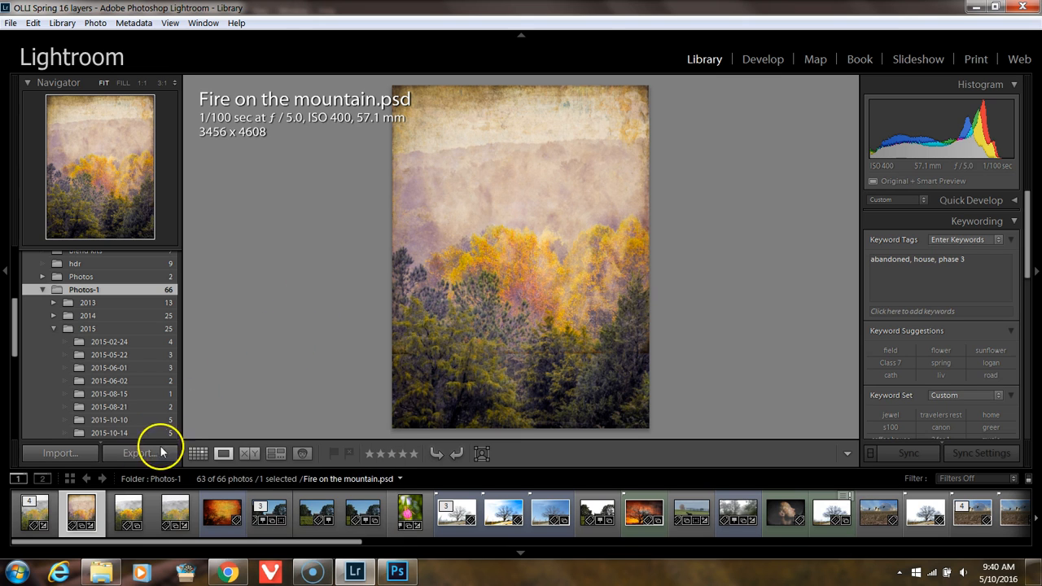
left_click(126, 511)
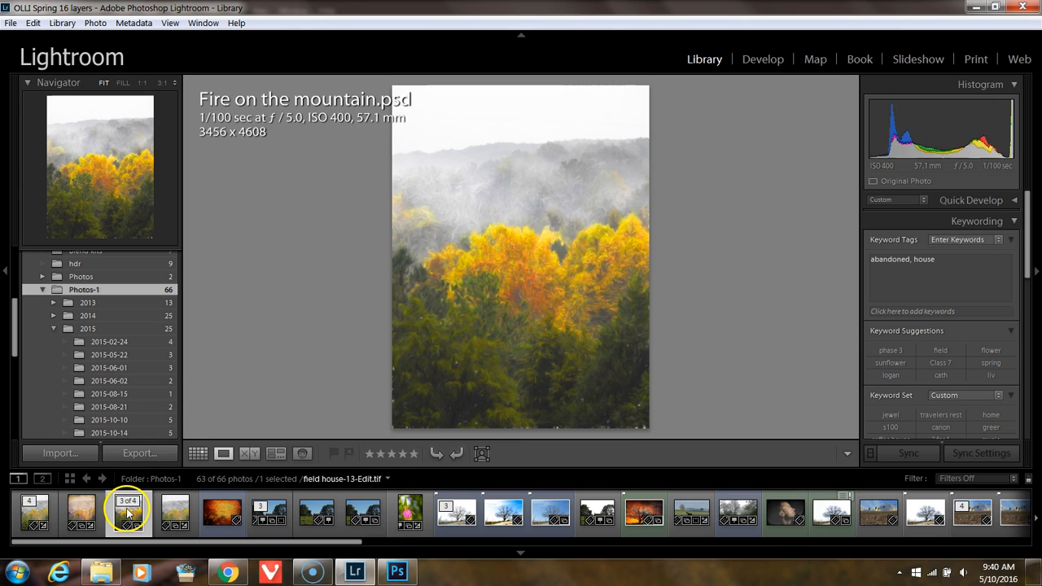
left_click(179, 517)
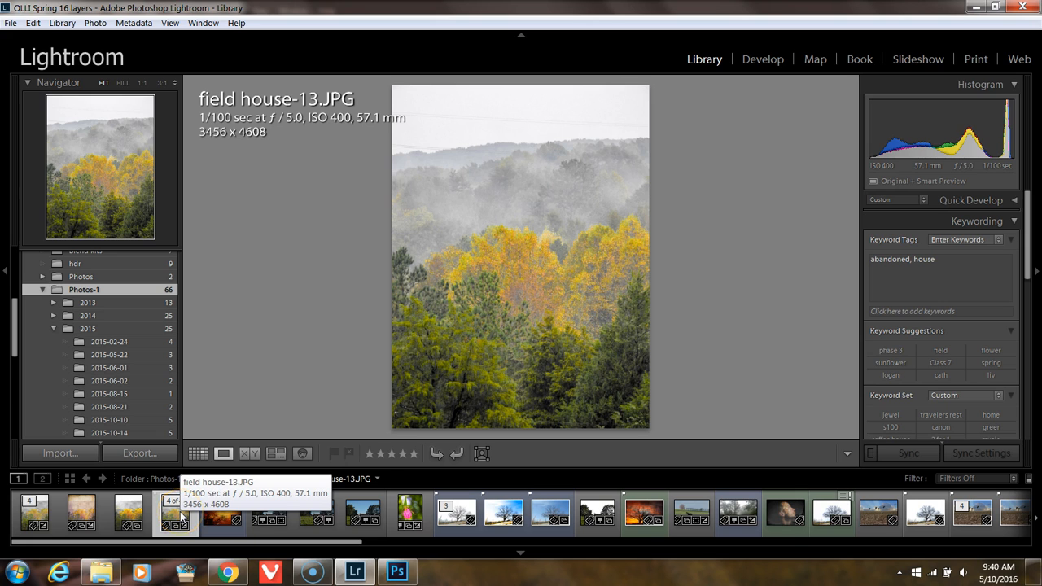
left_click(130, 513)
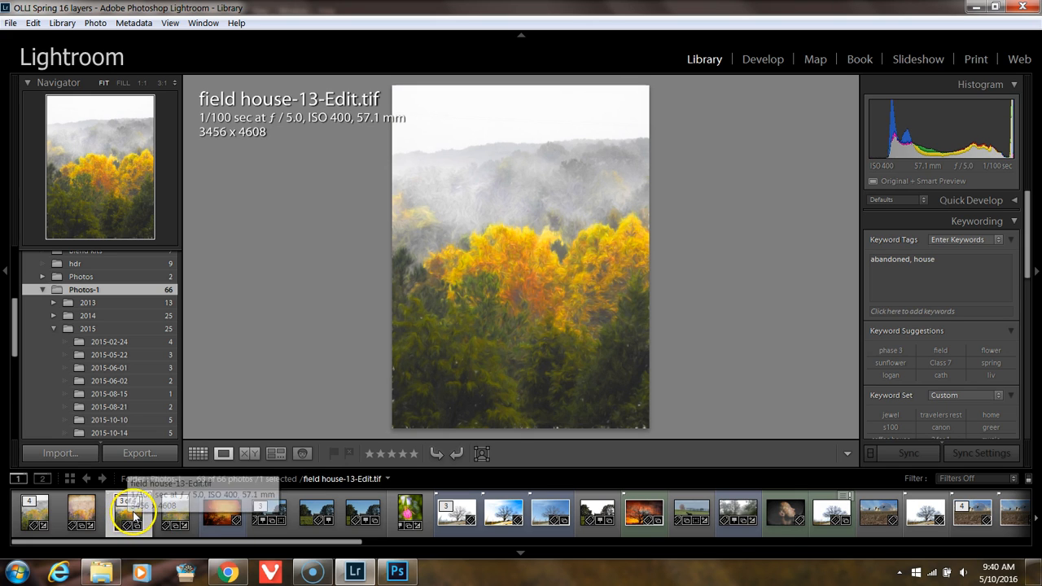
left_click(81, 513)
left_click(80, 503)
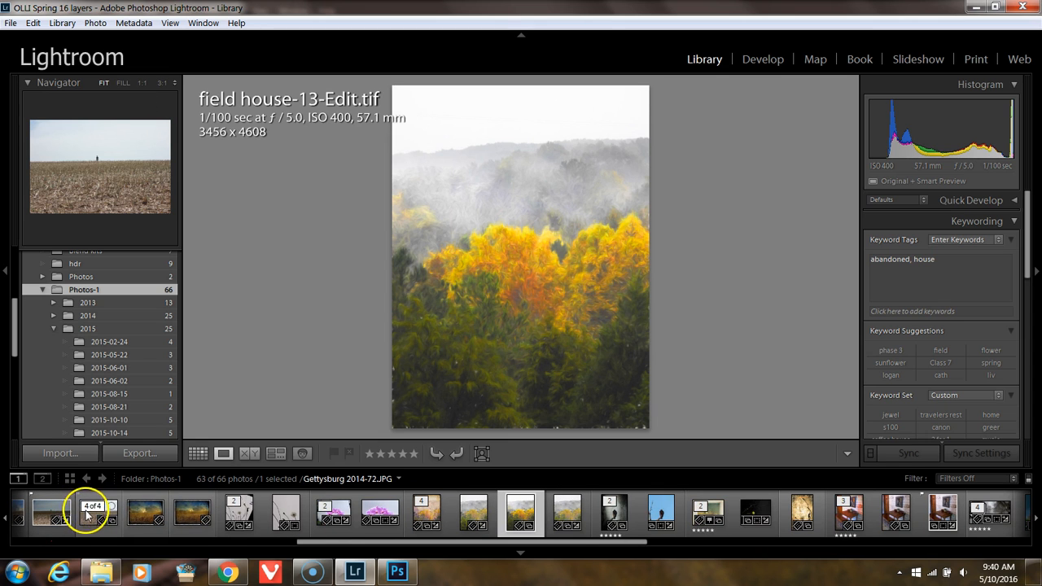
left_click(474, 512)
left_click(425, 507)
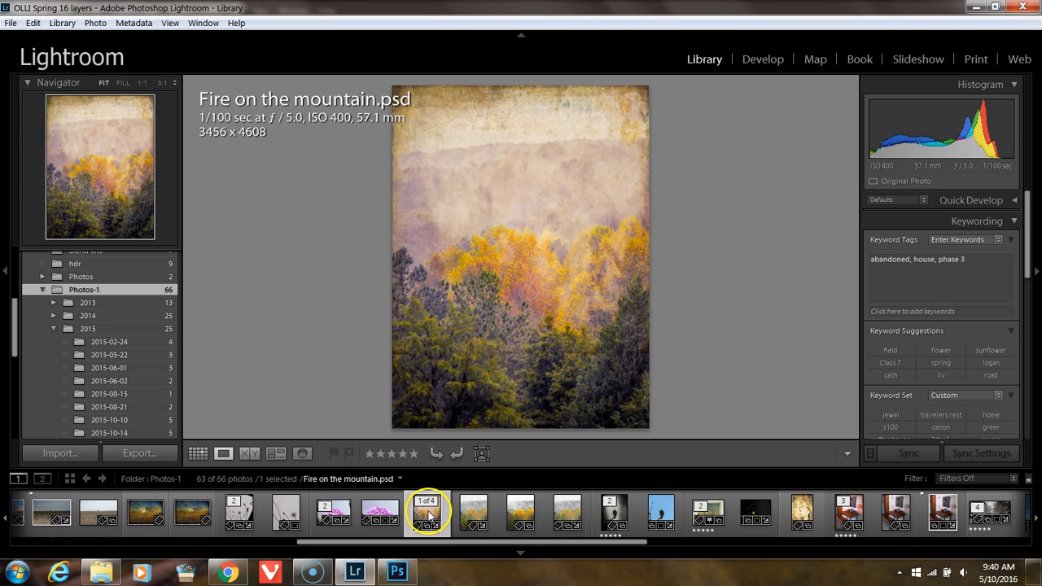
Step: Switch to Photoshop, then show the Background layer and hide Layer 1 in field house-13.JPG
mouse_move(397, 573)
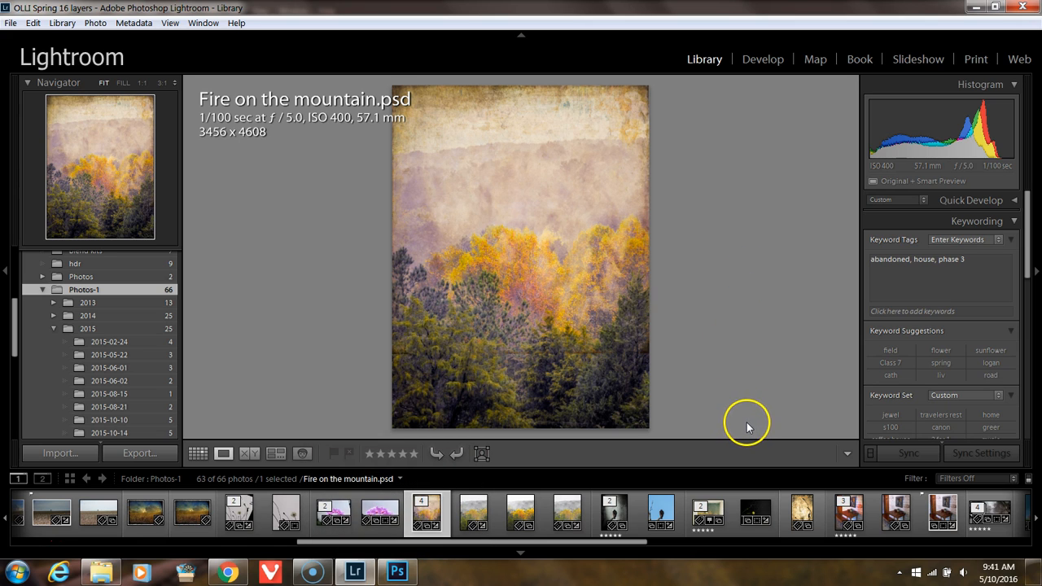
left_click(393, 572)
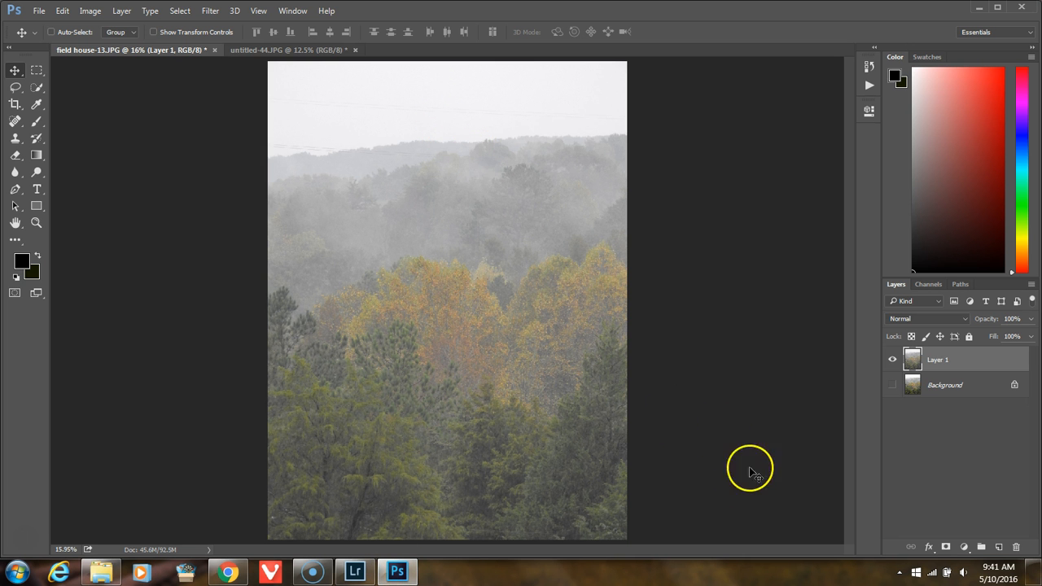
left_click(892, 359)
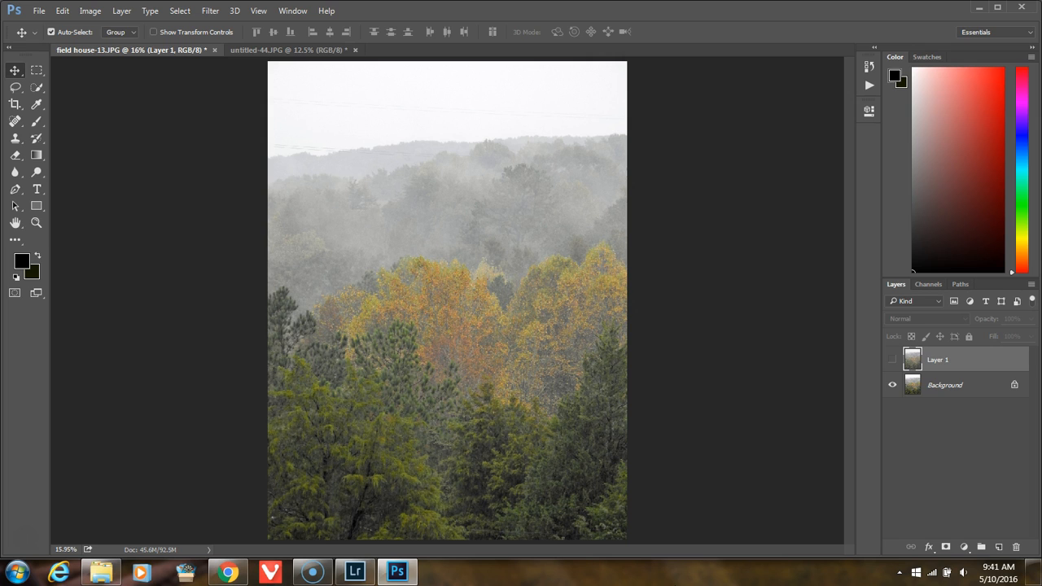
Step: Duplicate Layer 1 and delete the copy
key("ctrl+j")
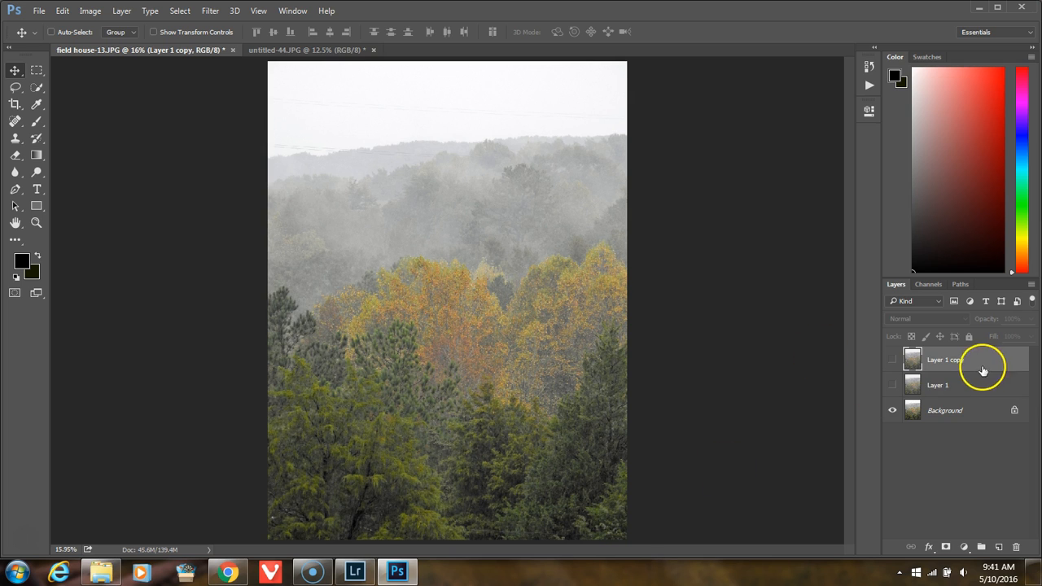
left_click_drag(997, 364, 1016, 547)
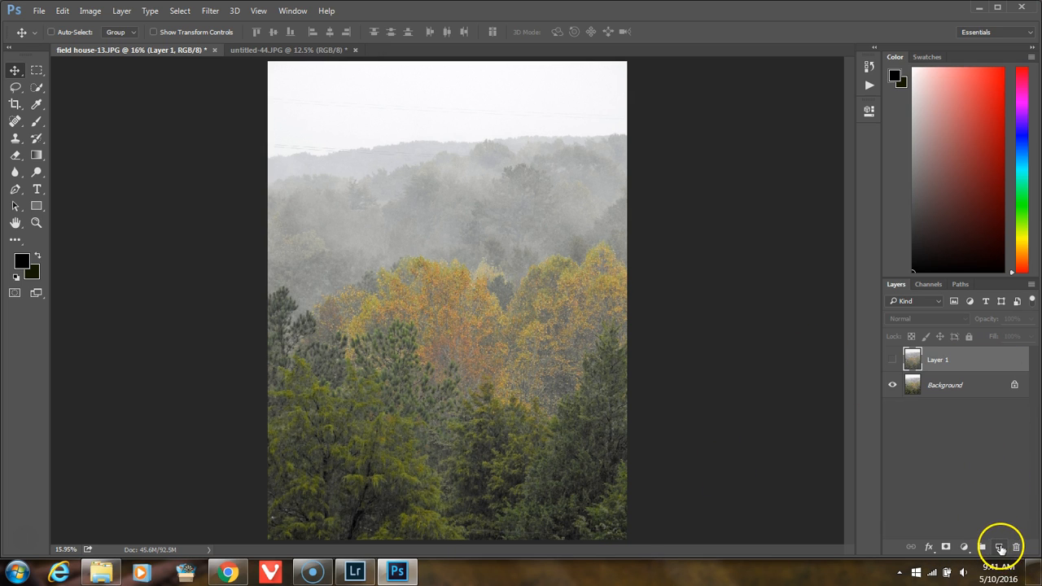
Step: Add a new empty layer above Layer 1 and give it a white layer mask
left_click(1001, 548)
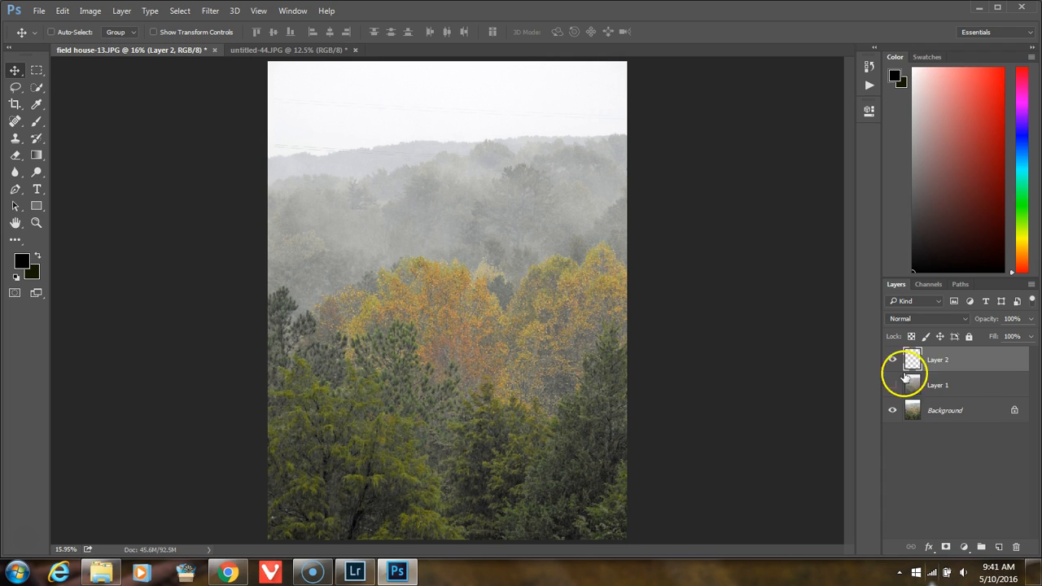
left_click(36, 121)
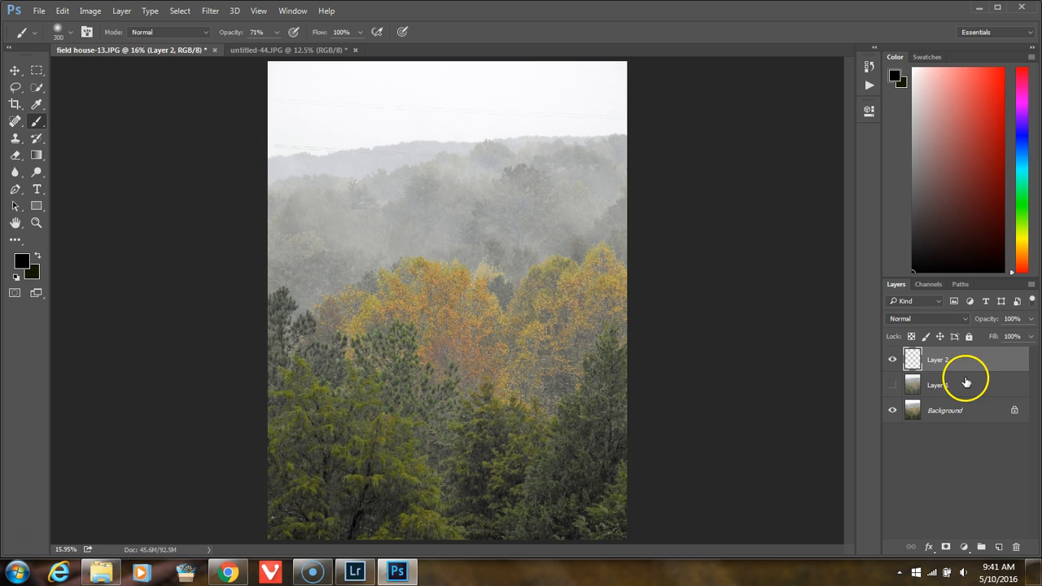
left_click(947, 547)
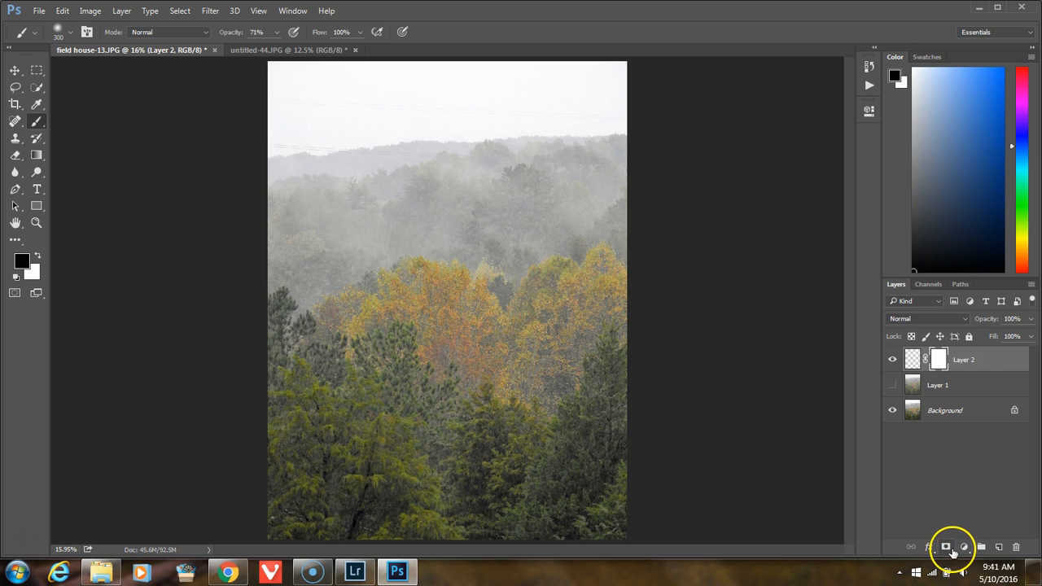
Step: Show Layer 1 with a new layer mask and brush black on the mask over the orange trees near the middle
left_click(969, 389)
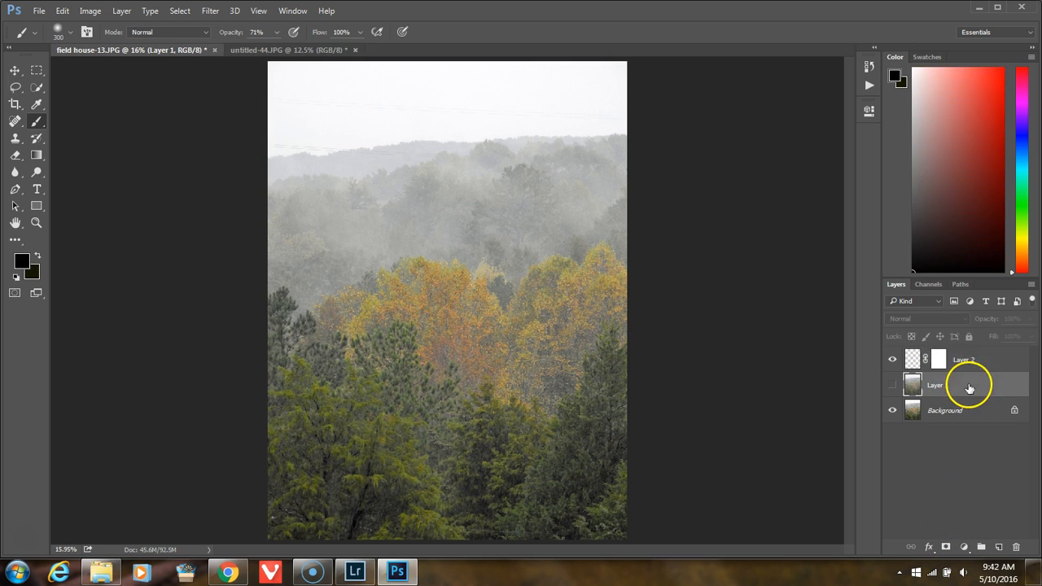
left_click(947, 547)
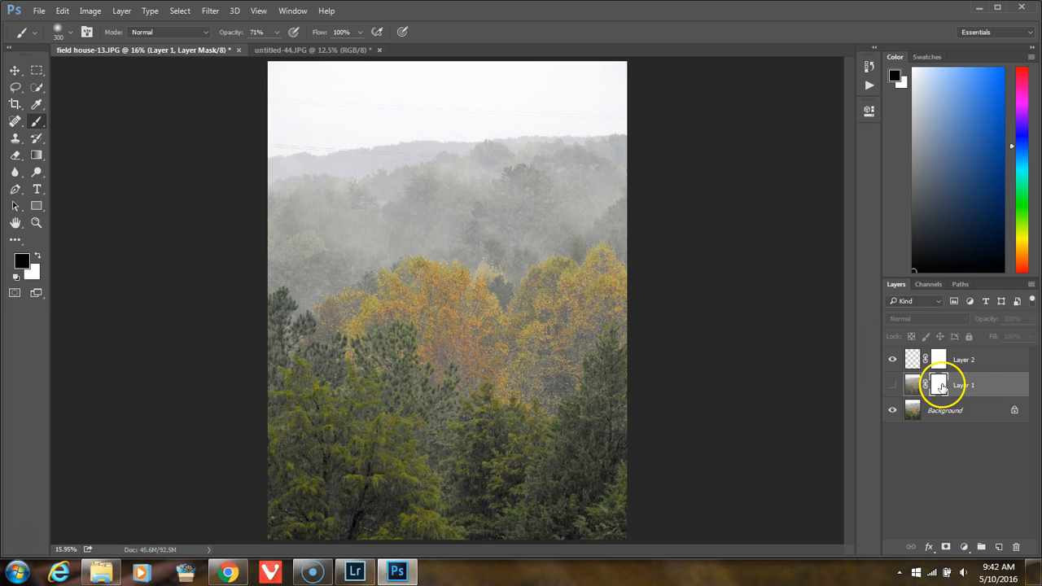
left_click(892, 384)
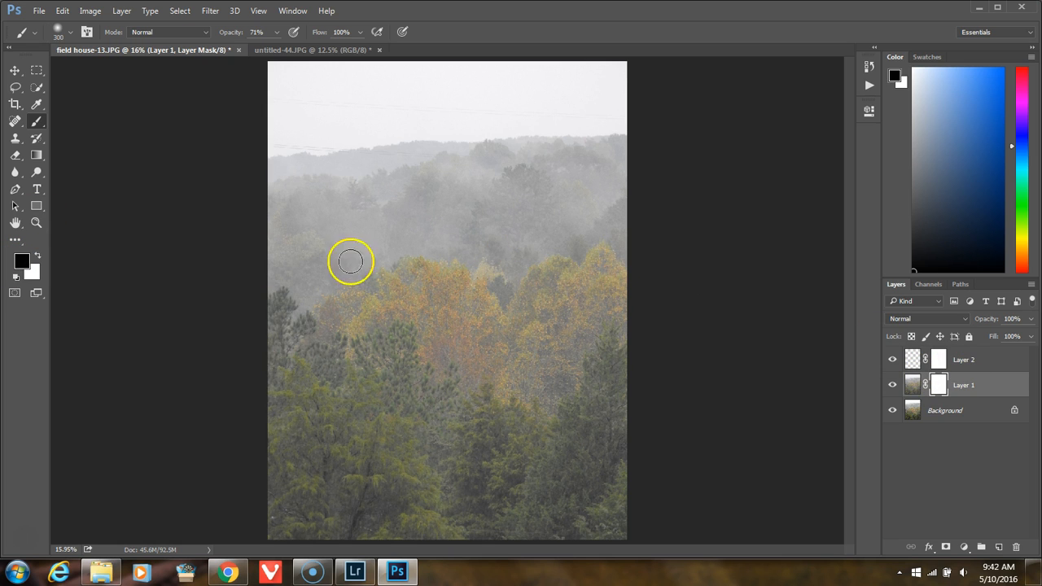
mouse_move(417, 290)
left_mouse_down()
mouse_move(396, 325)
mouse_move(444, 324)
mouse_move(425, 316)
mouse_move(432, 311)
left_mouse_up()
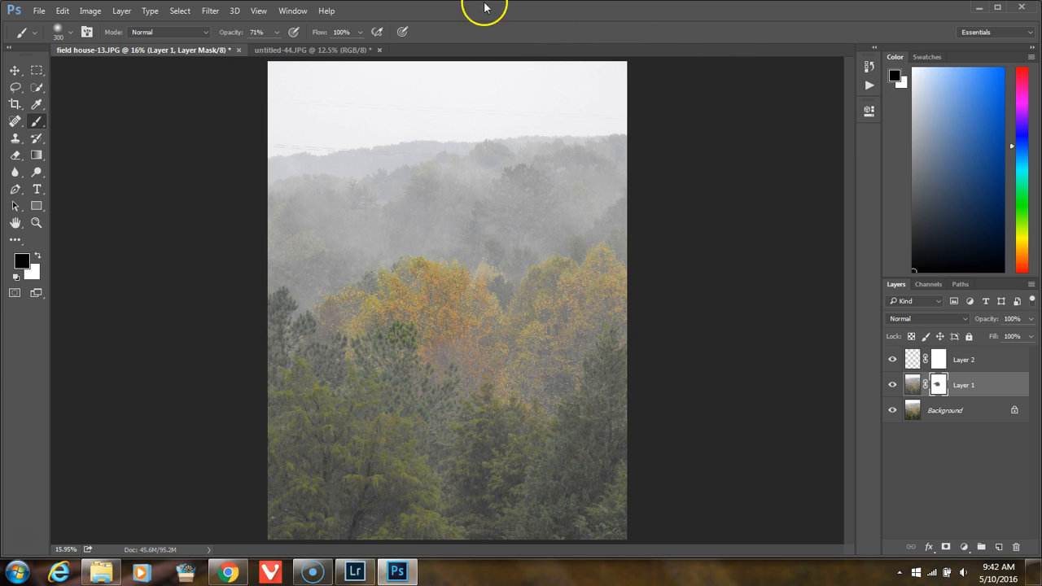
Step: Display the detailed brush settings and look through the preset tips available for the Brush tool
left_click(294, 11)
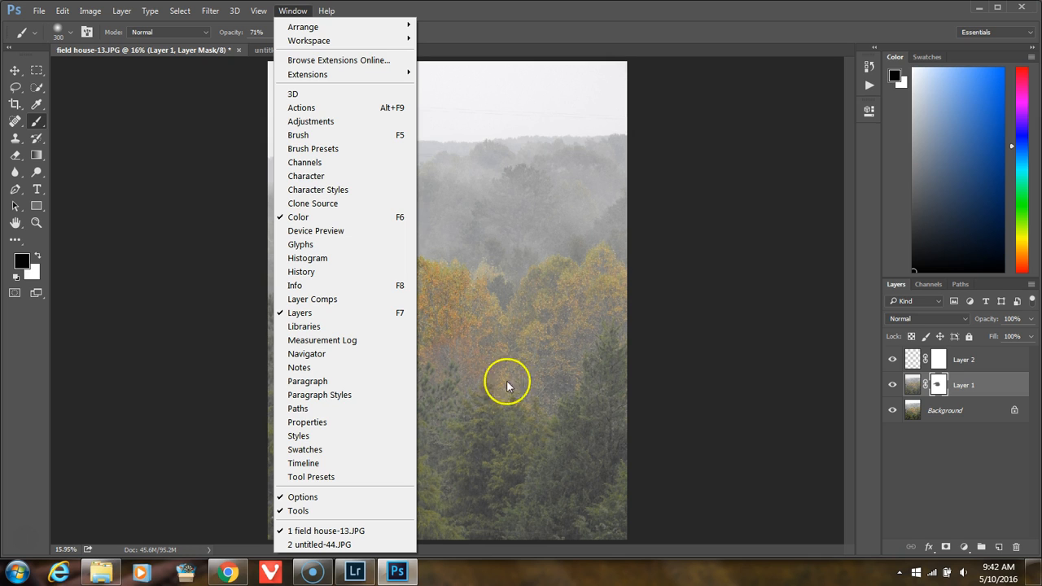
left_click(324, 136)
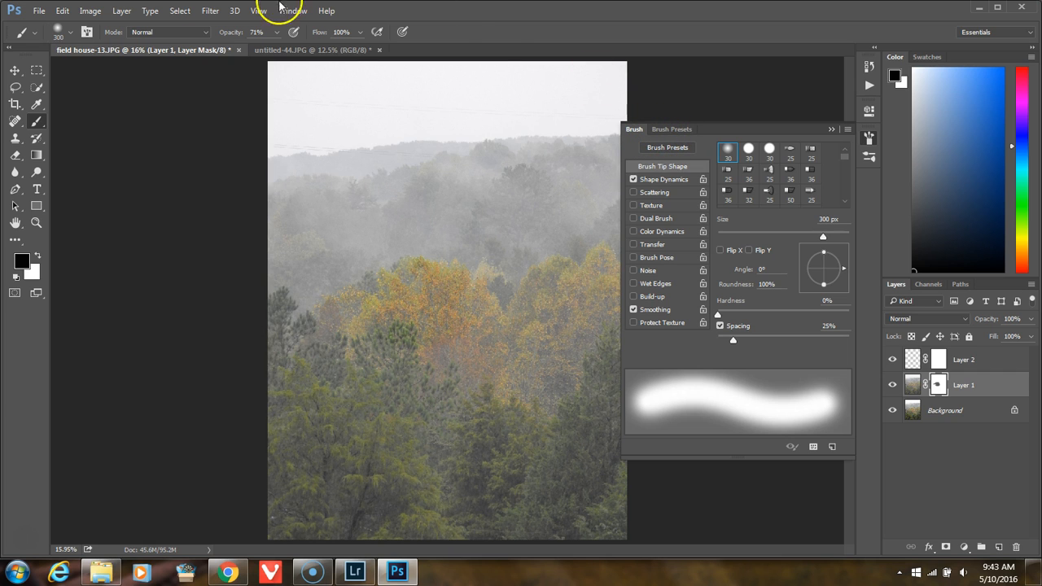
left_click(70, 32)
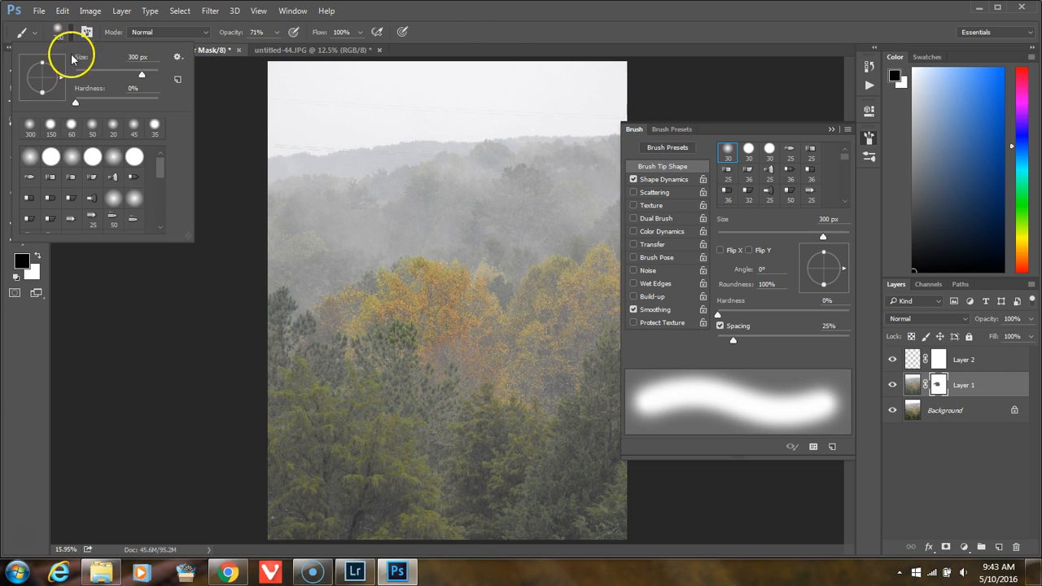
mouse_move(163, 165)
left_mouse_down()
mouse_move(162, 216)
mouse_move(154, 132)
left_mouse_up()
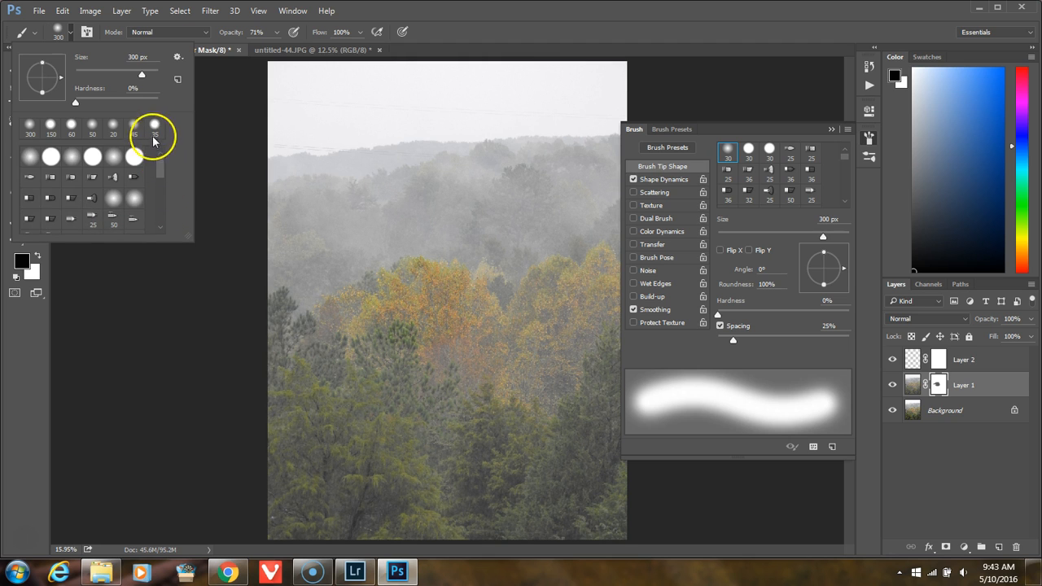
left_click(226, 117)
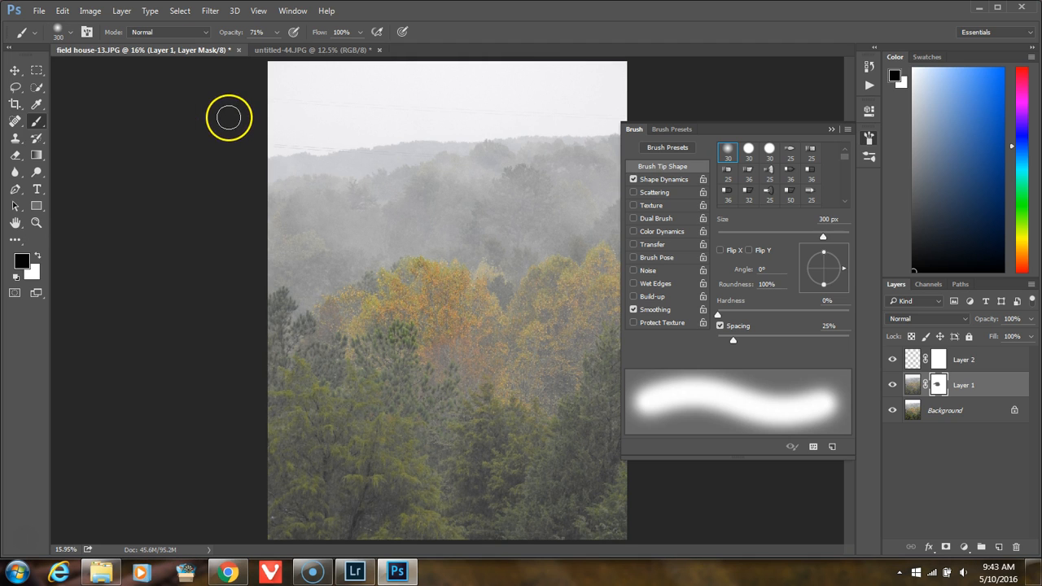
left_click(58, 34)
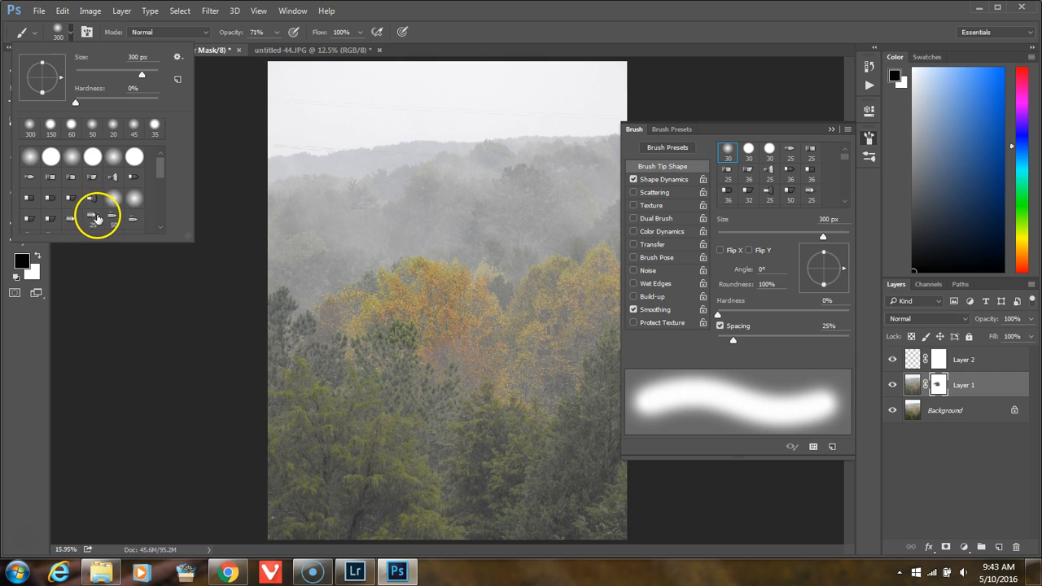
left_click(208, 231)
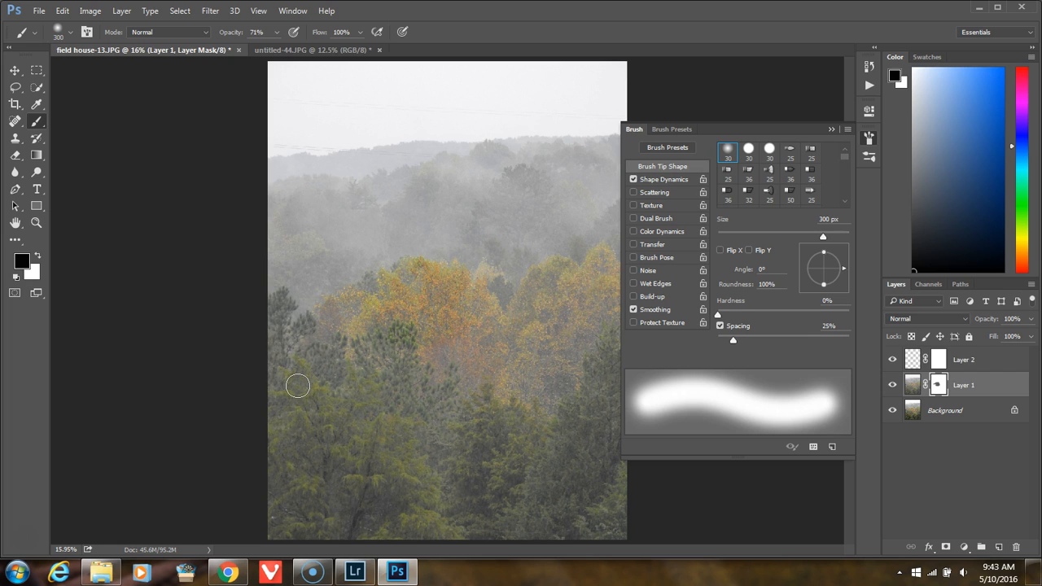
Step: Load the clouds____madly brush file from the Textures folder on Disk 1 and bring the end of the brush preset list into view
left_click(848, 130)
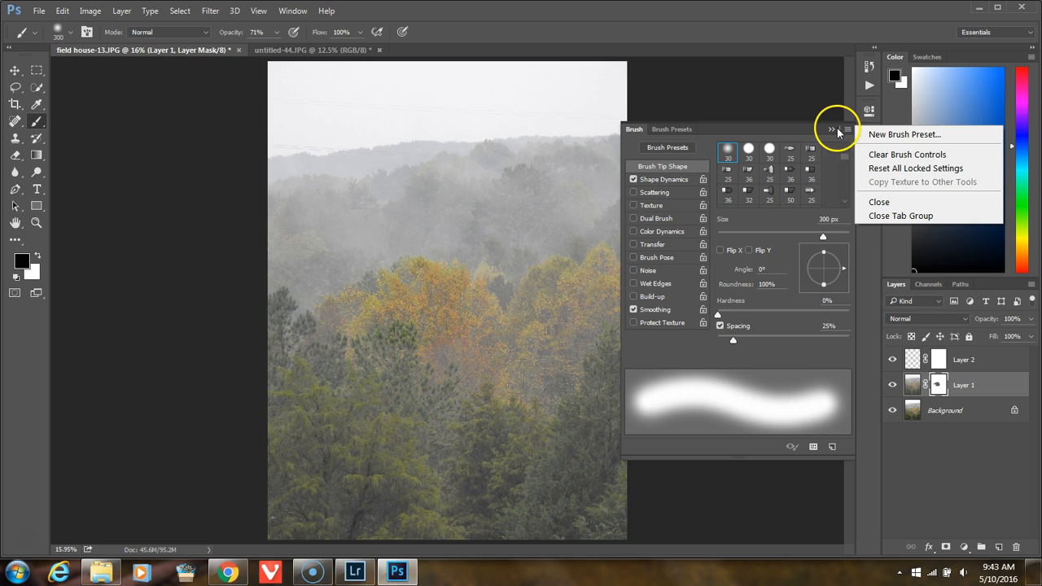
left_click(810, 130)
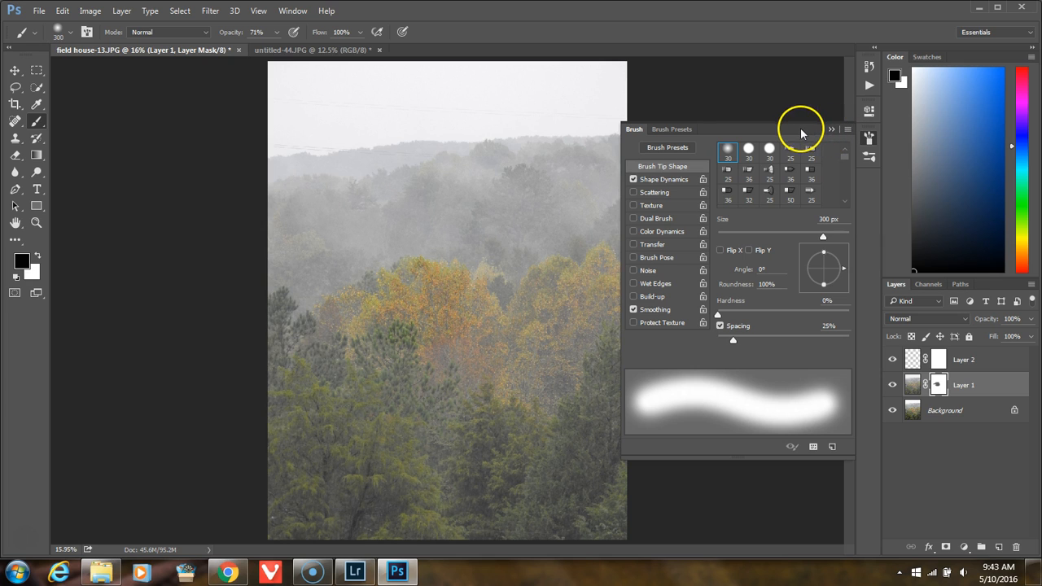
left_click(674, 131)
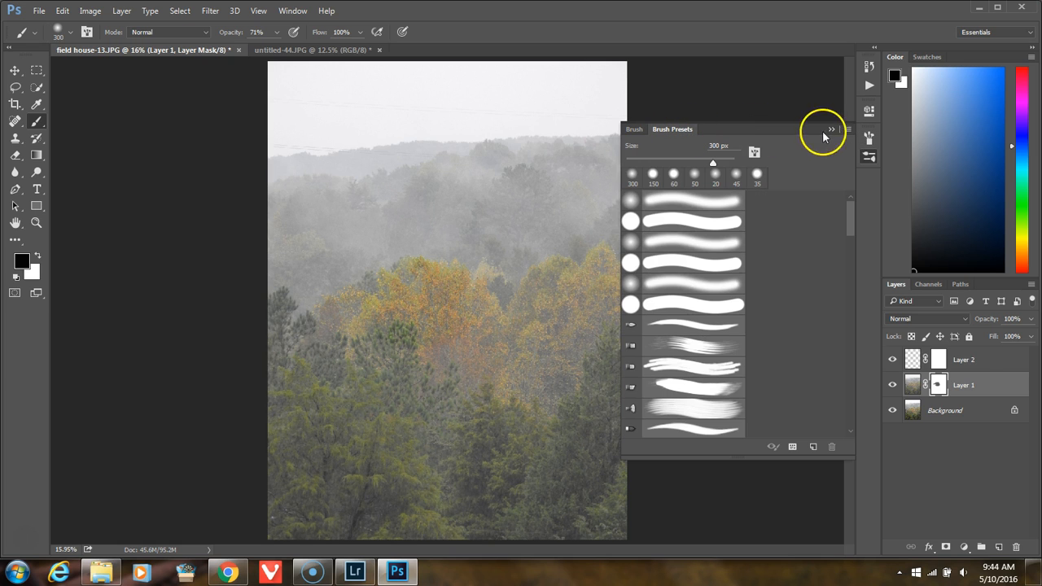
left_click(846, 130)
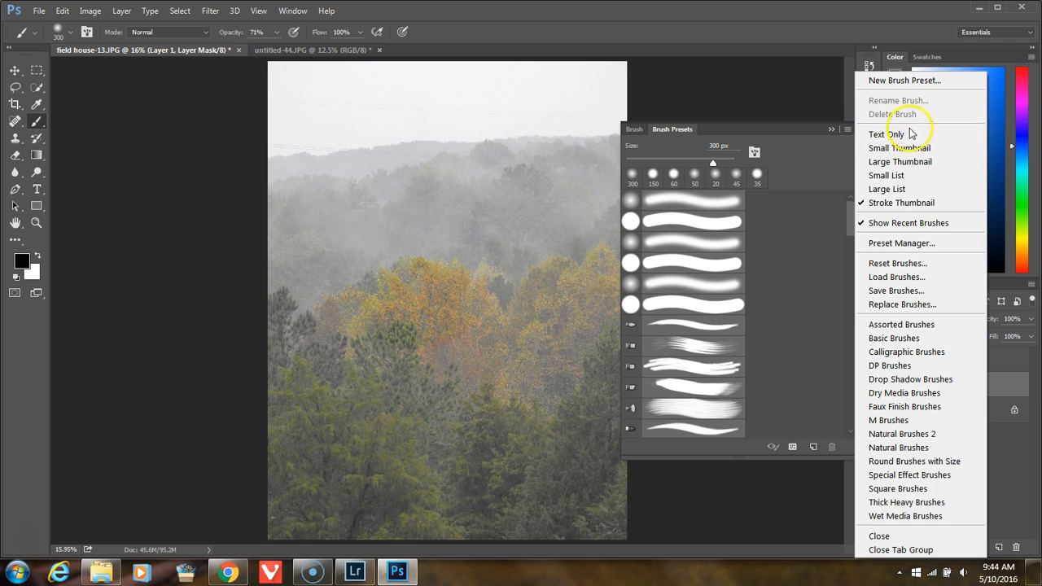
left_click(911, 280)
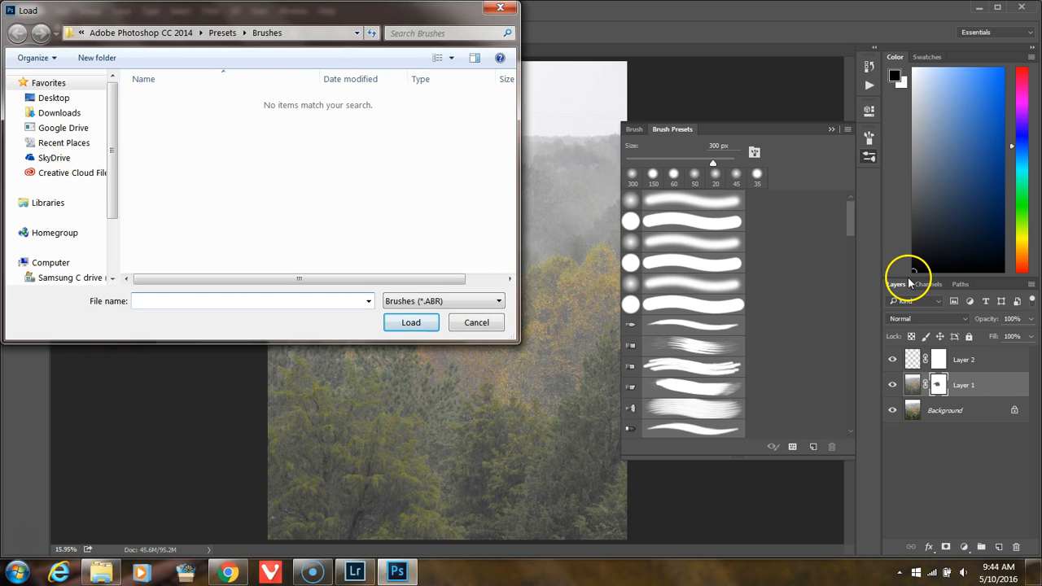
left_click_drag(118, 218, 116, 251)
left_click(21, 228)
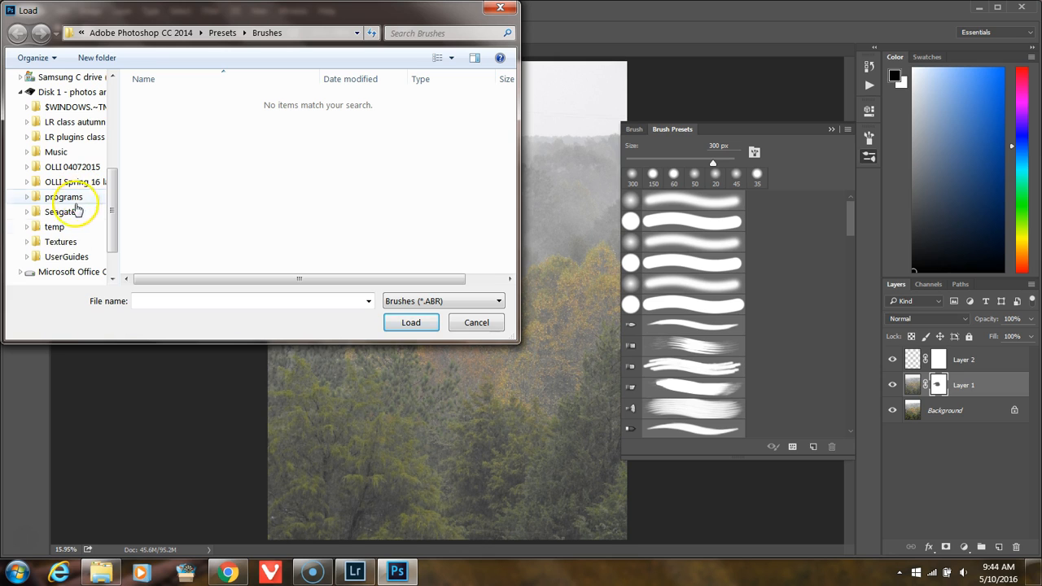
left_click(58, 242)
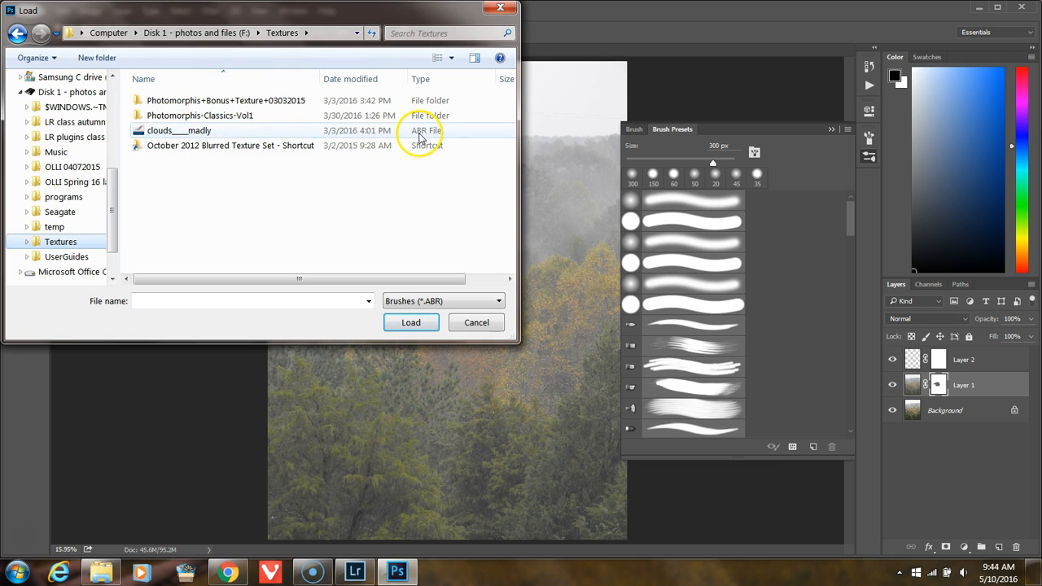
left_click(199, 134)
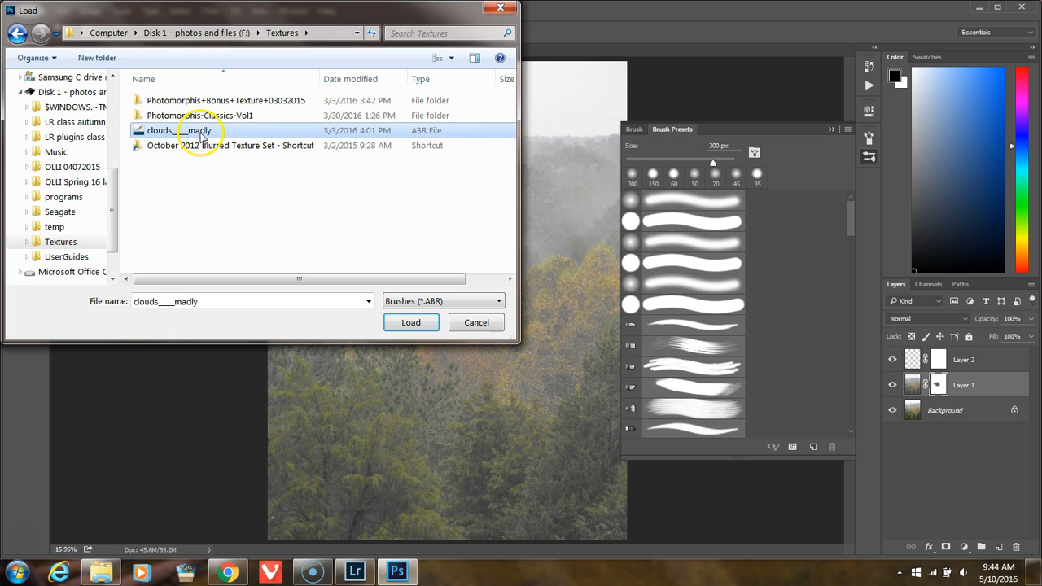
left_click(411, 322)
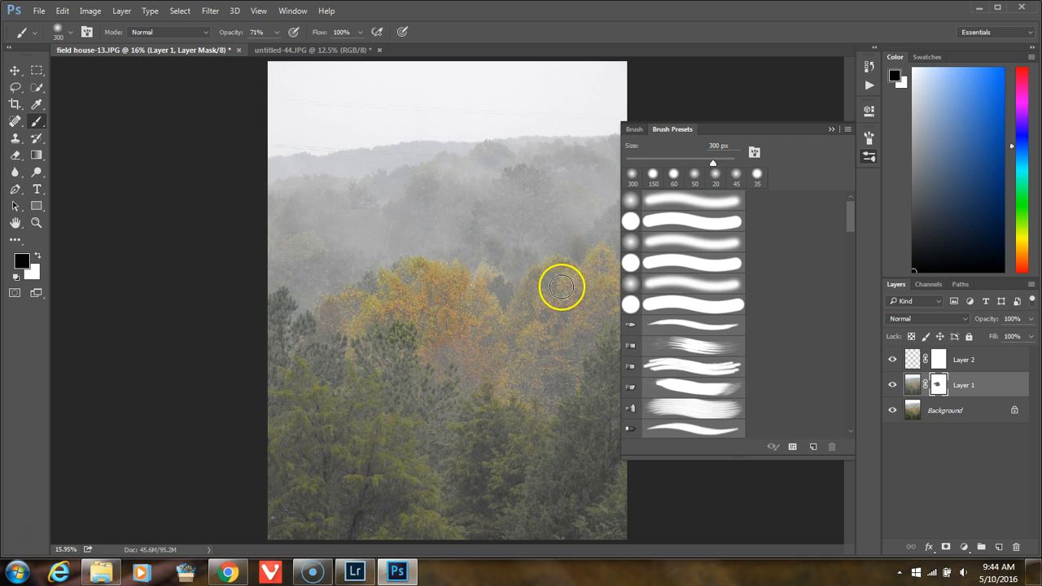
left_click_drag(852, 215, 841, 415)
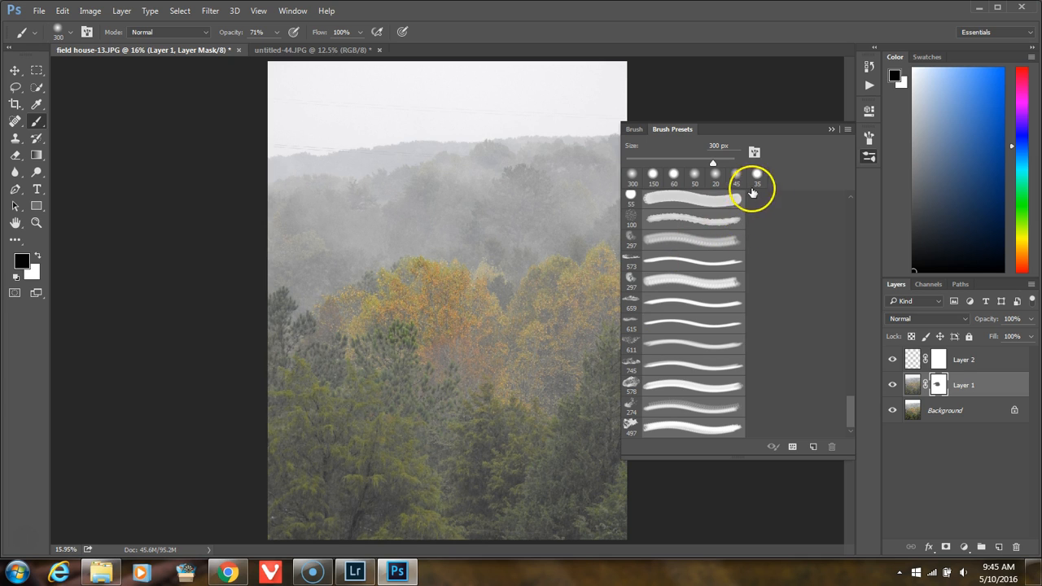
Step: Load the cloud_brushes_by_rosecabriolet brush file from the Training folder in OLLI Spring 16 layers and look back through the preset list
left_click(845, 129)
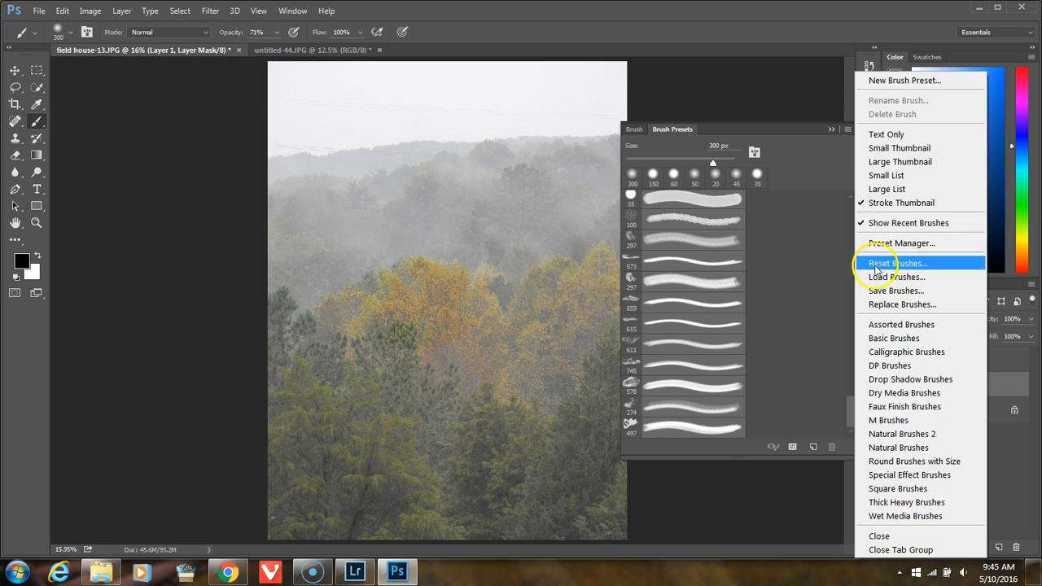
left_click(876, 279)
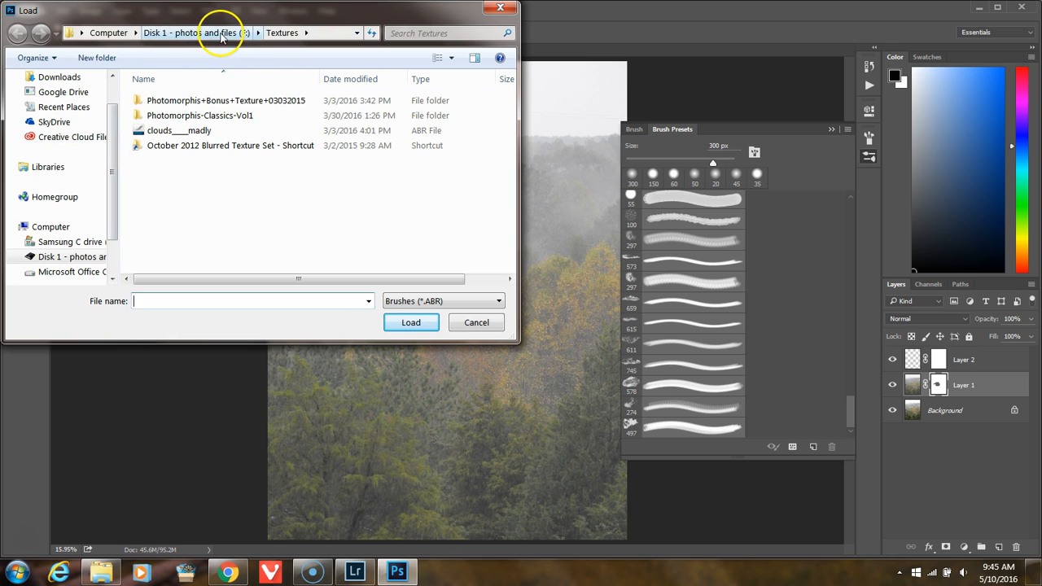
left_click(221, 34)
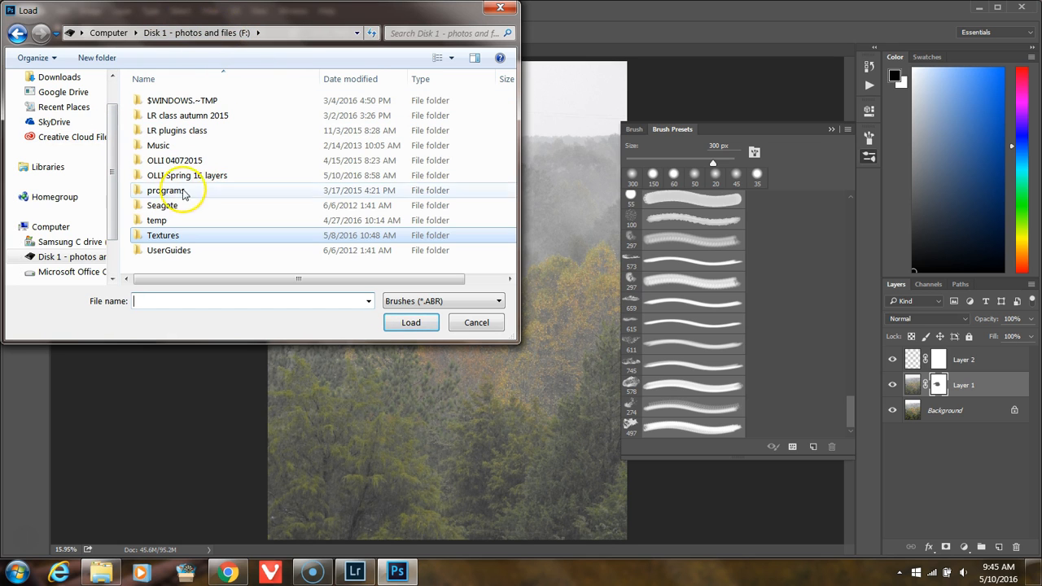
left_click(169, 236)
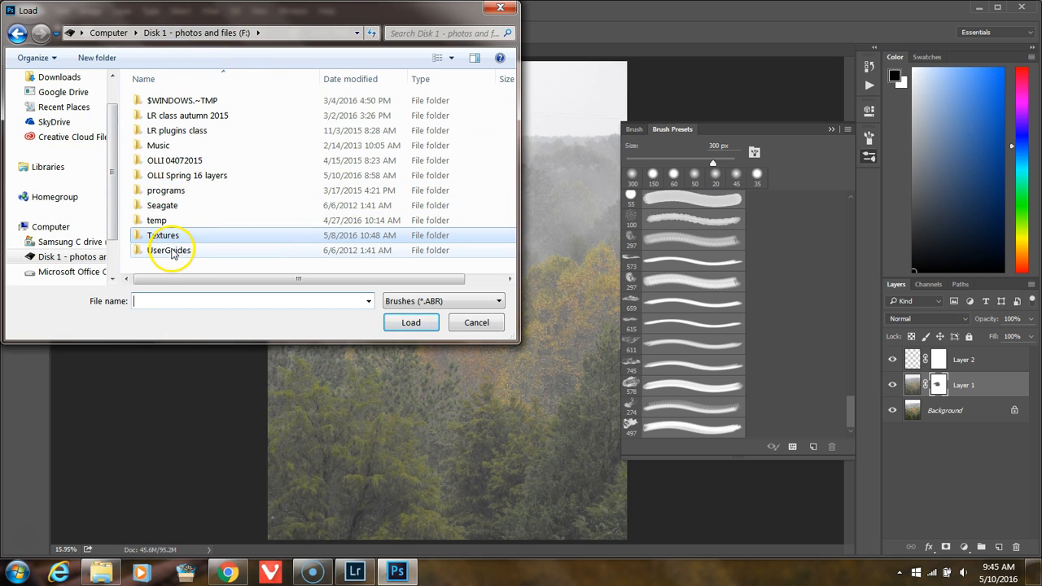
double_click(205, 175)
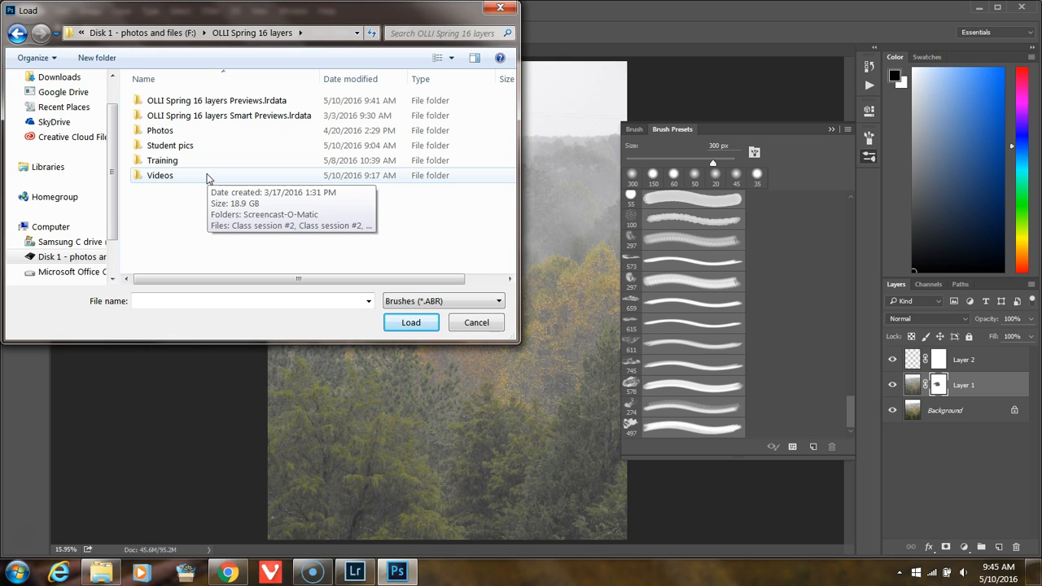
double_click(173, 162)
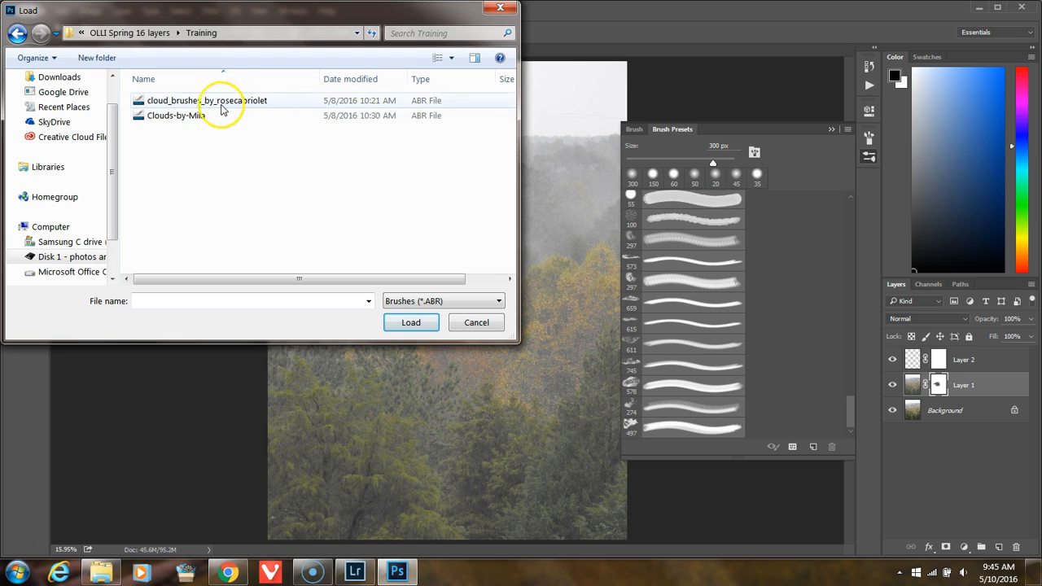
left_click(172, 117)
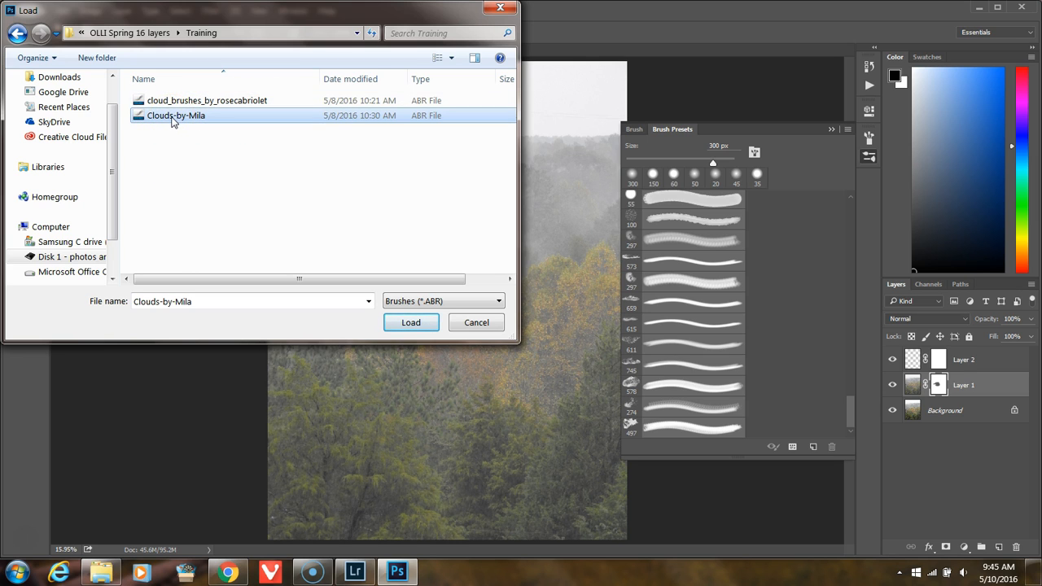
left_click(197, 100)
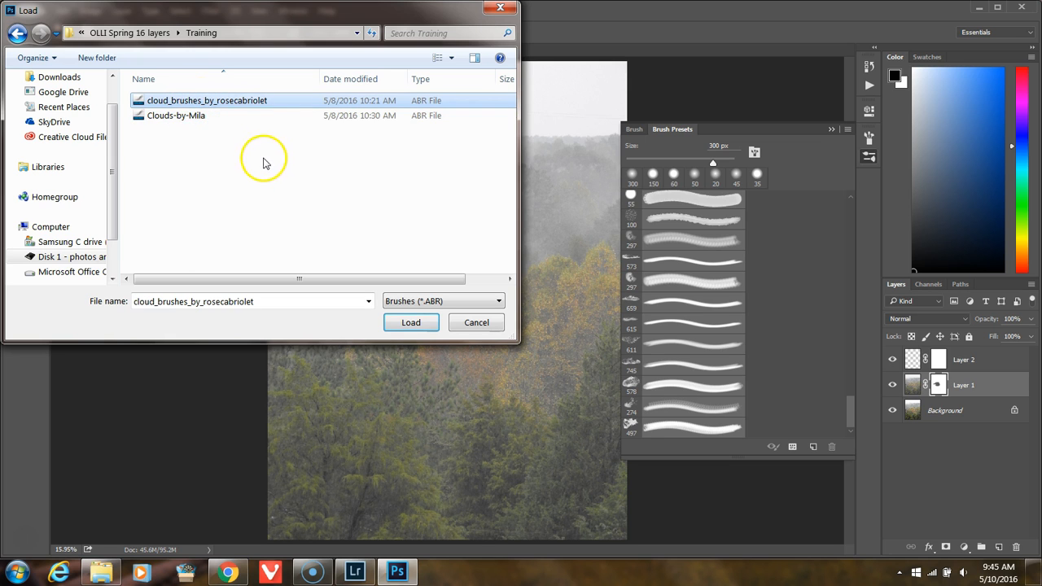
left_click(410, 323)
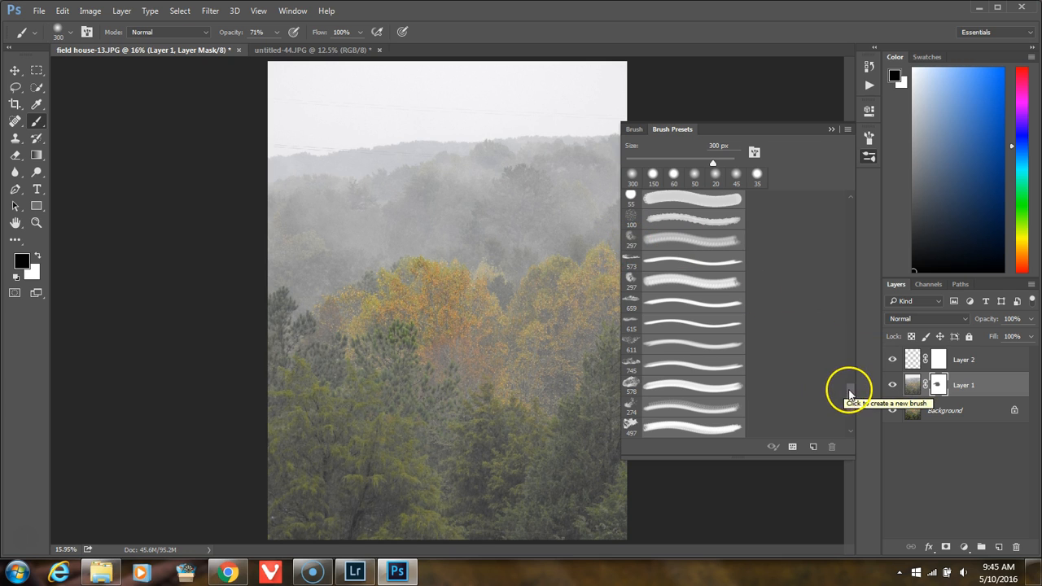
mouse_move(852, 395)
left_mouse_down()
mouse_move(854, 426)
mouse_move(843, 350)
mouse_move(851, 233)
left_mouse_up()
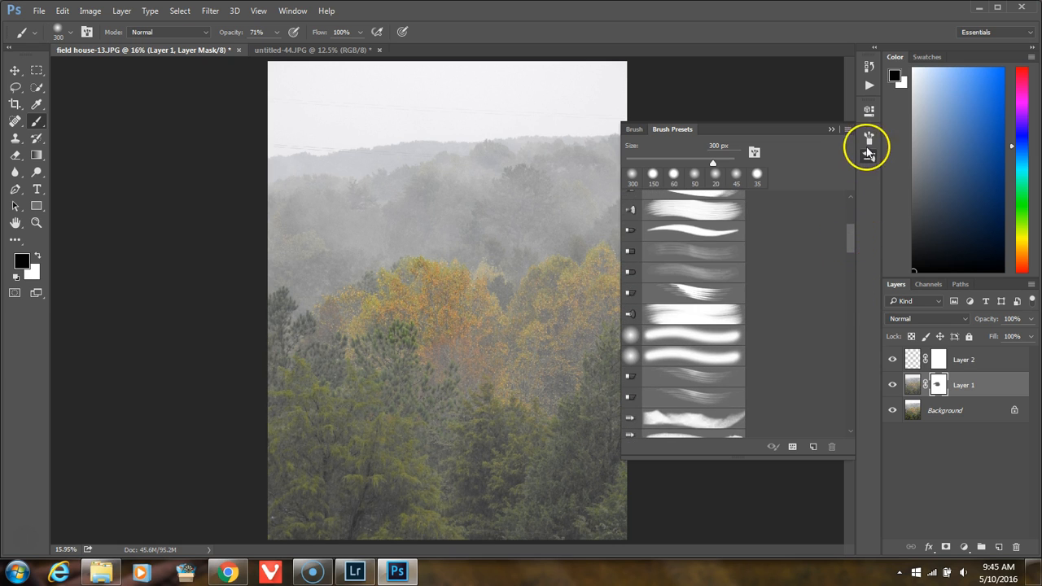
Step: Load the Clouds-by-Mila brush file from the Training folder into the brush presets
left_click(846, 128)
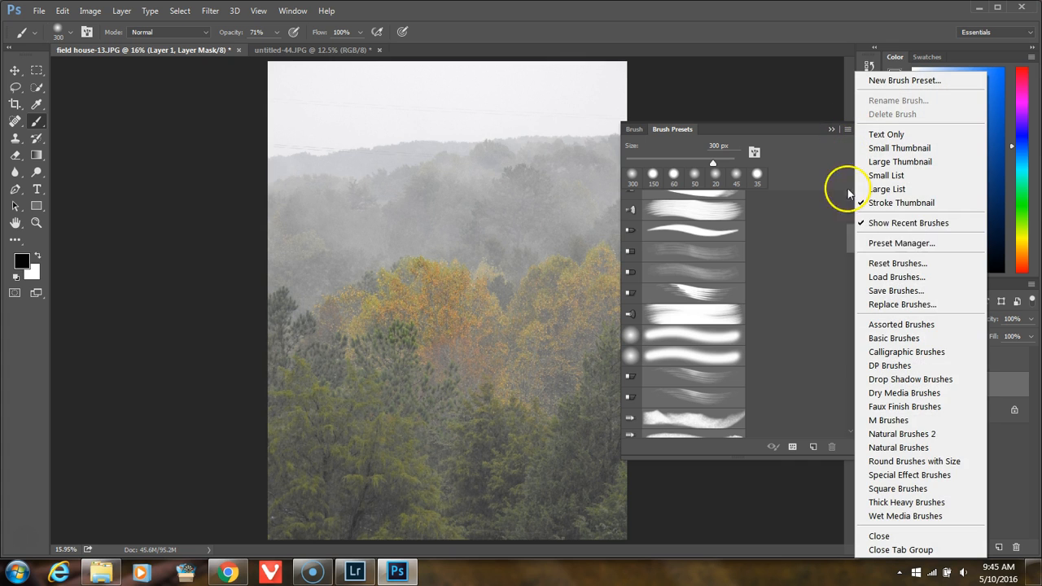
left_click(896, 276)
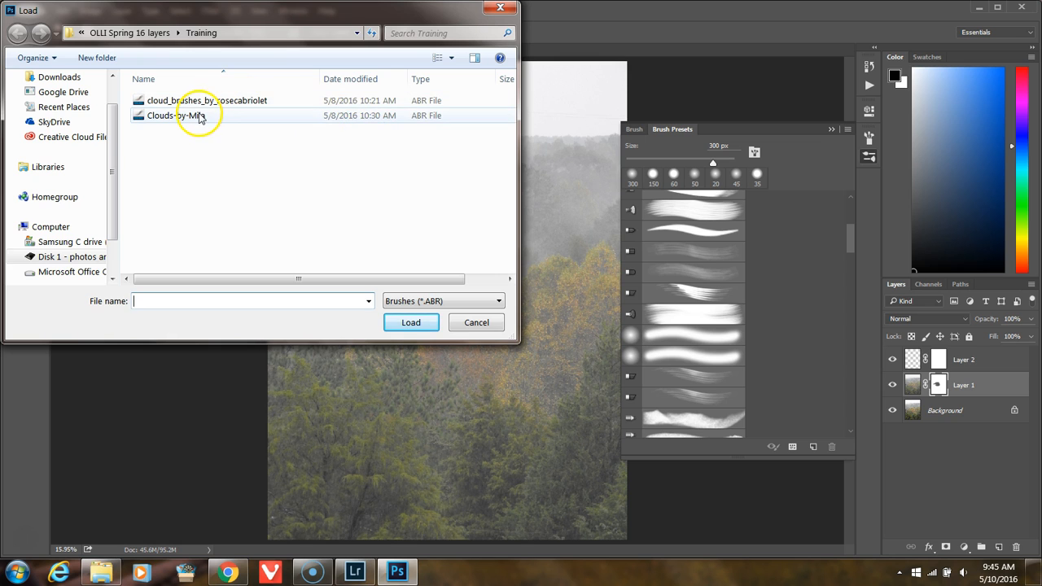
left_click(218, 105)
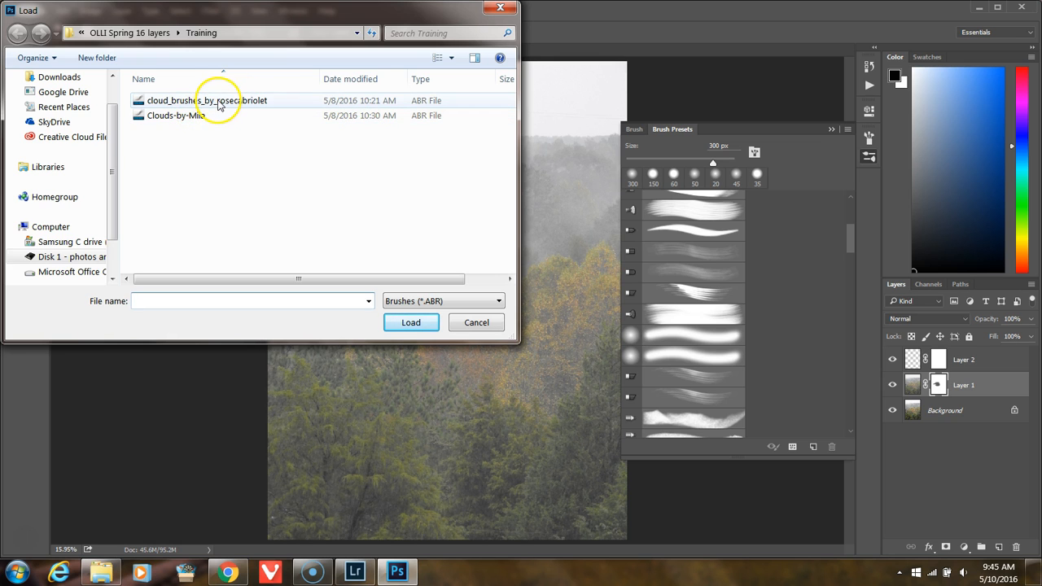
double_click(195, 116)
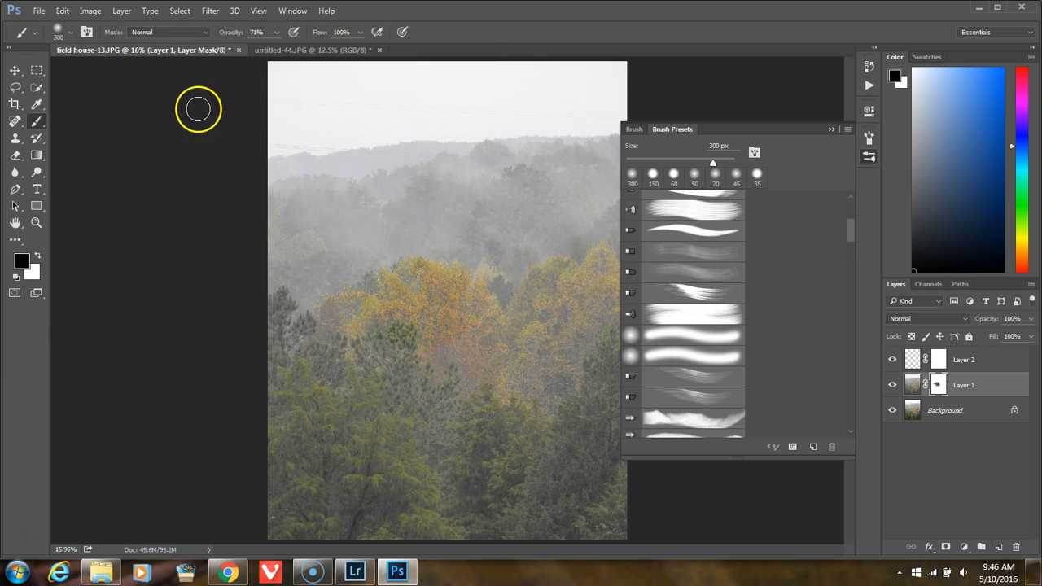
mouse_move(850, 234)
left_mouse_down()
mouse_move(841, 418)
mouse_move(841, 324)
left_mouse_up()
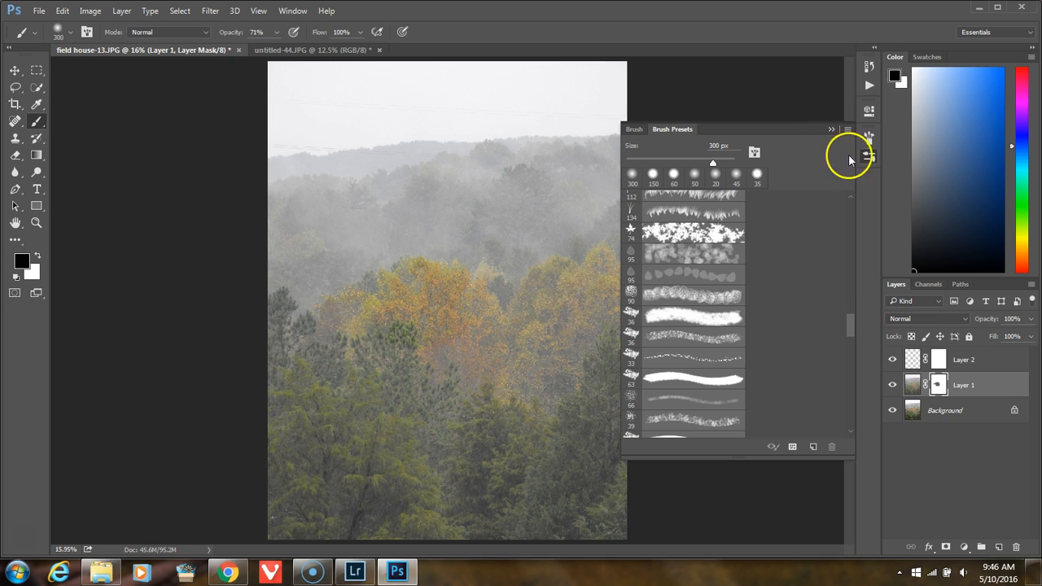
Step: Load the cloud_brushes_by_rosecabriolet brush file a second time and bring the 42 px star preset into view
left_click(847, 130)
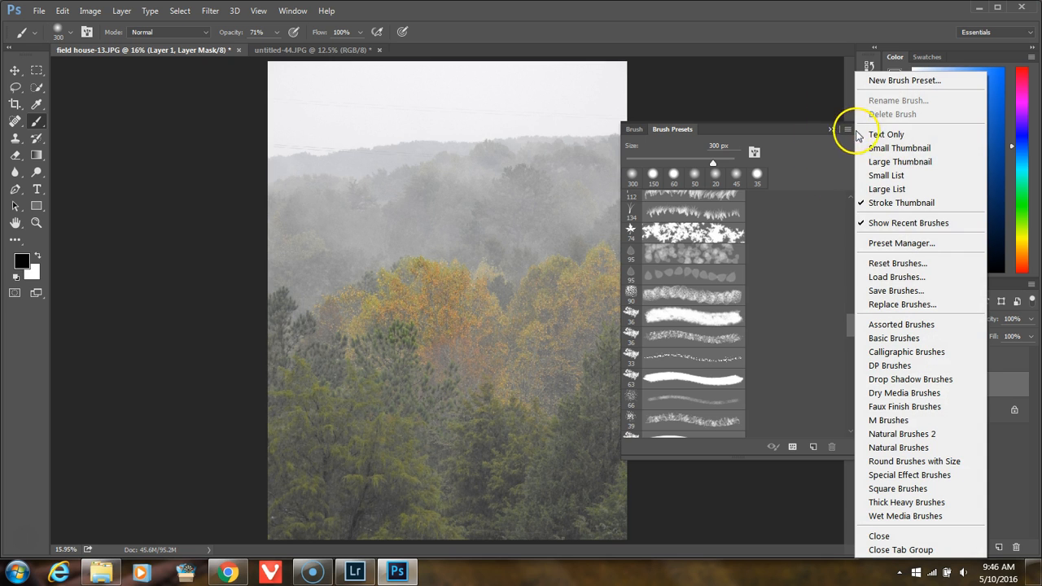
left_click(886, 275)
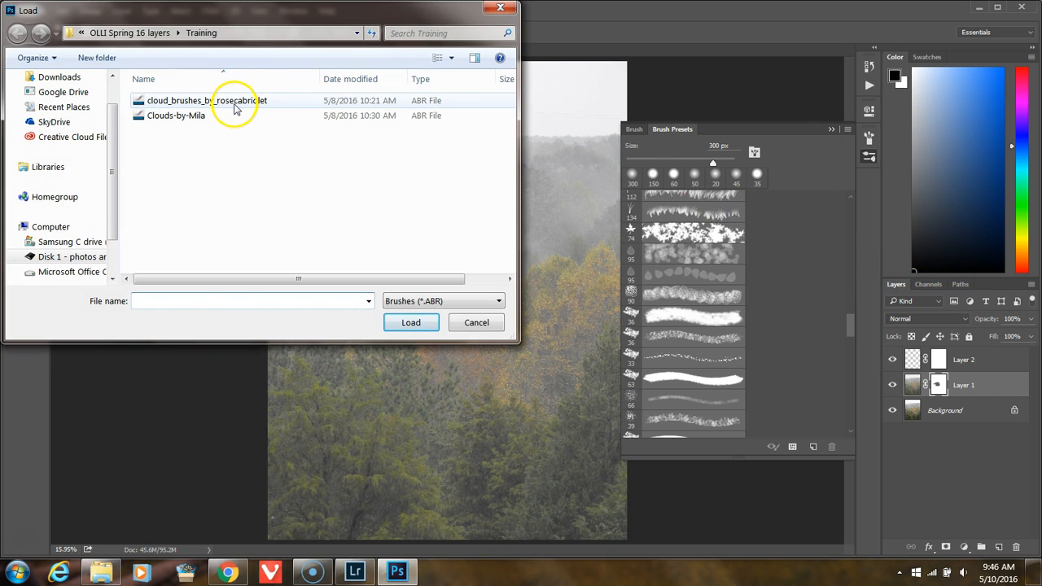
left_click(235, 103)
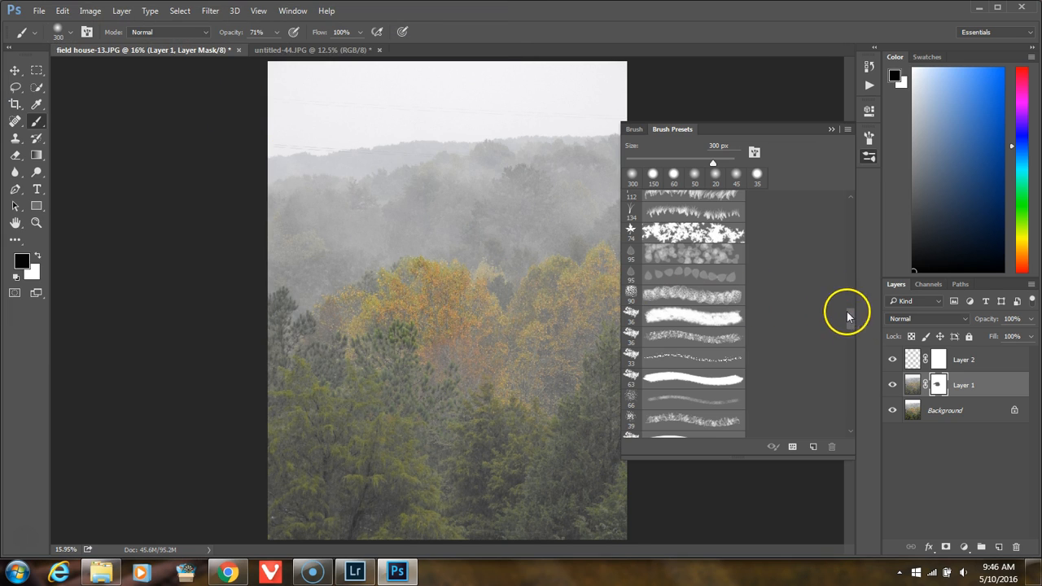
mouse_move(852, 323)
left_mouse_down()
mouse_move(847, 443)
mouse_move(850, 307)
mouse_move(858, 313)
left_mouse_up()
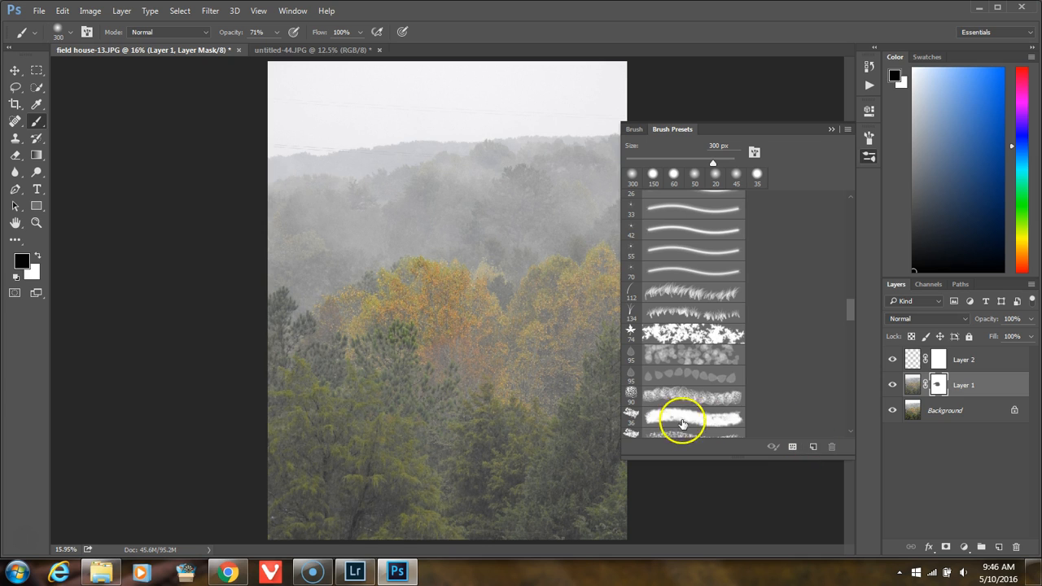
Step: Choose the 42 px star brush preset, enlarge it to 1100 px and brush black and white strokes on Layer 1's mask
left_click(695, 293)
left_click(686, 236)
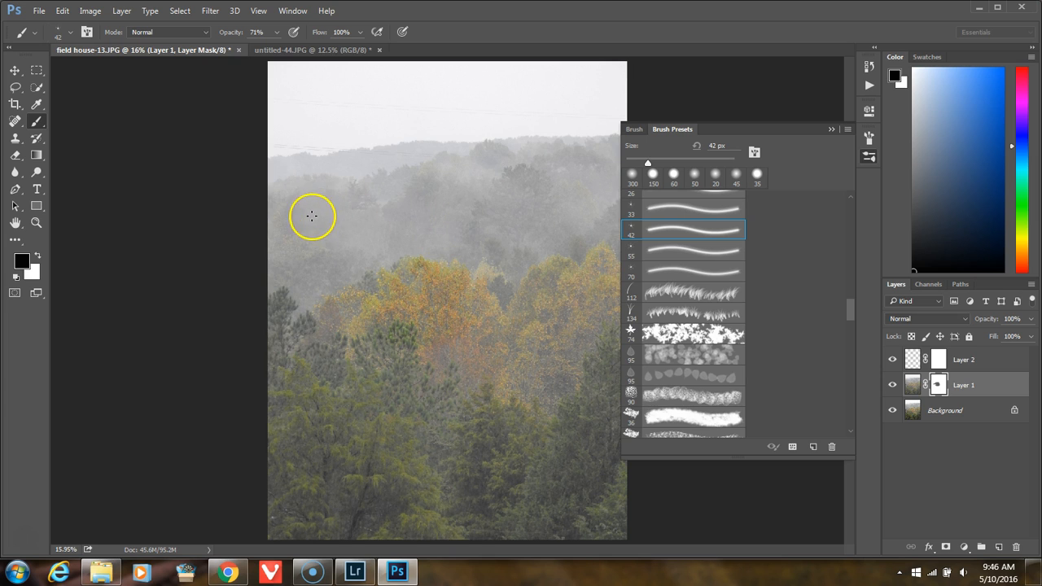
key("bracketright")
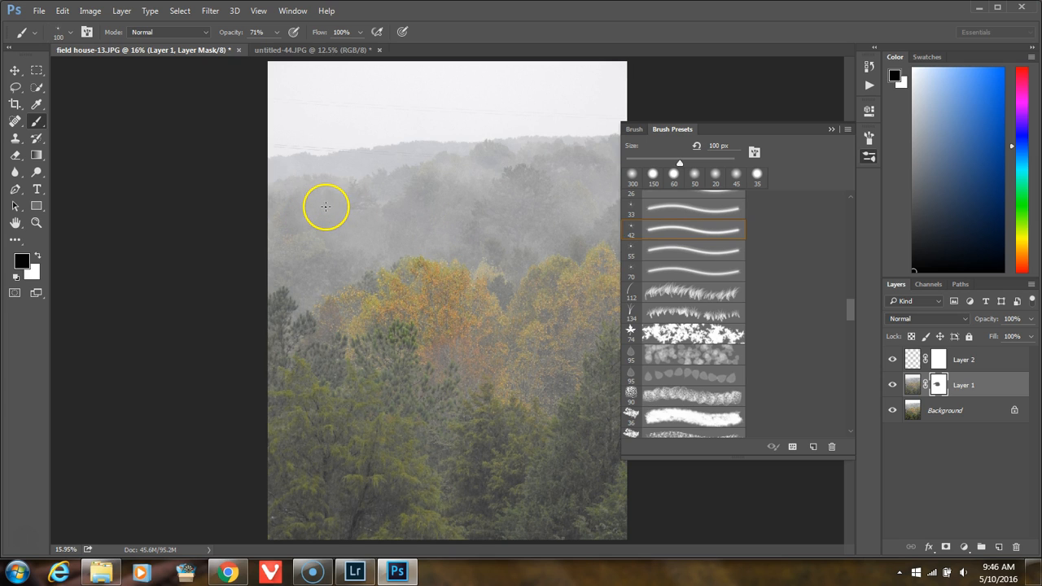
left_click_drag(350, 188, 378, 192)
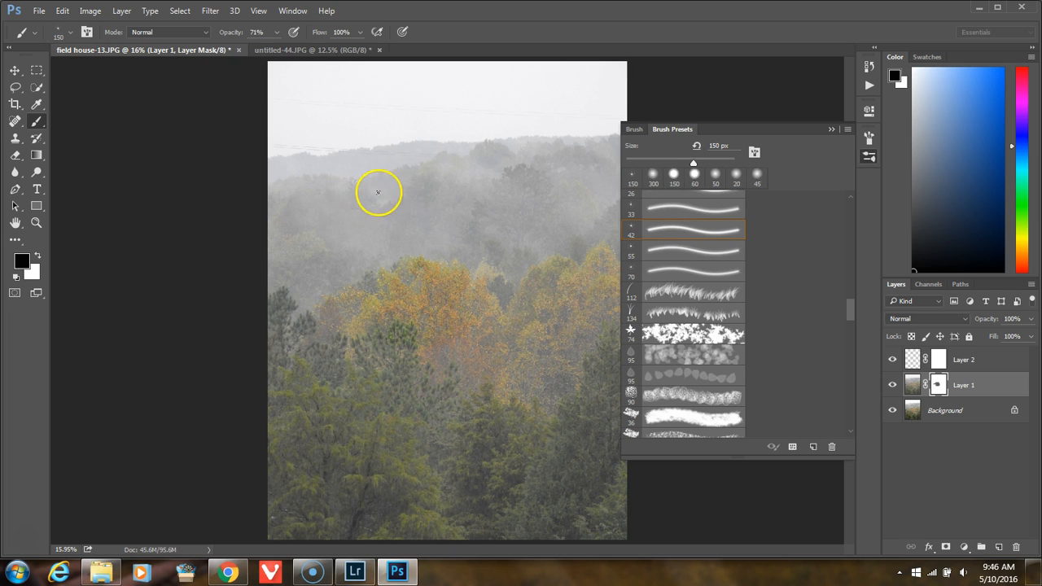
key("bracketright")
key("bracketright")
key("bracketright")
key("bracketright")
key("bracketright")
key("bracketright")
key("bracketright")
key("bracketright")
key("bracketright")
key("bracketright")
key("bracketright")
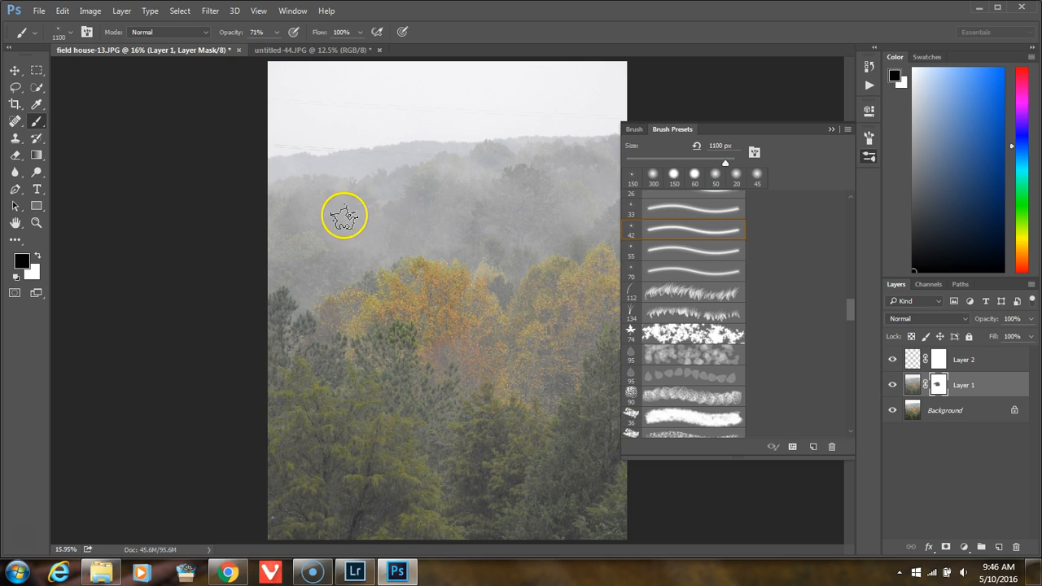
mouse_move(402, 176)
left_mouse_down()
mouse_move(373, 128)
mouse_move(356, 174)
left_mouse_up()
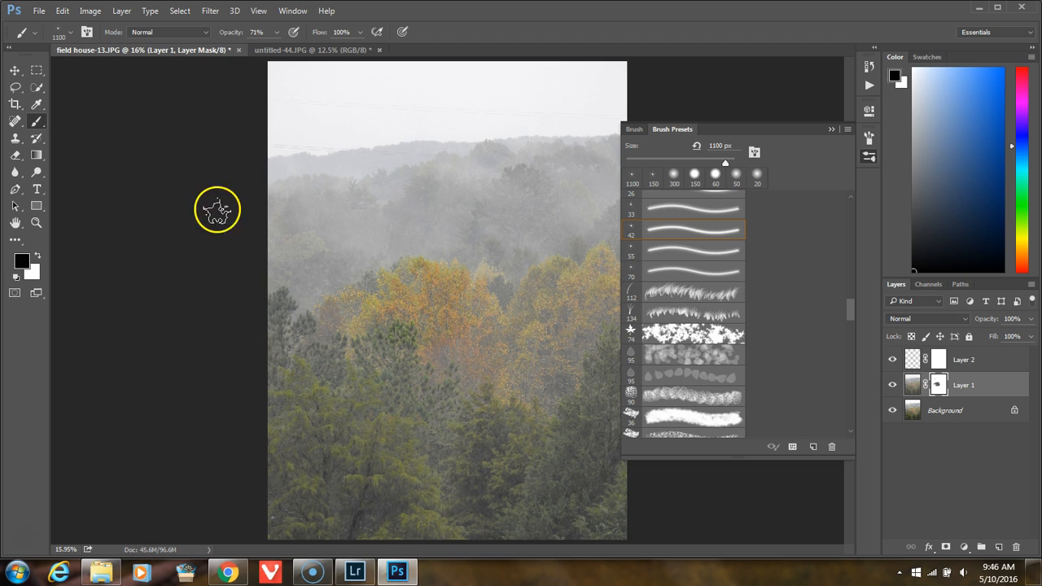
left_click(38, 257)
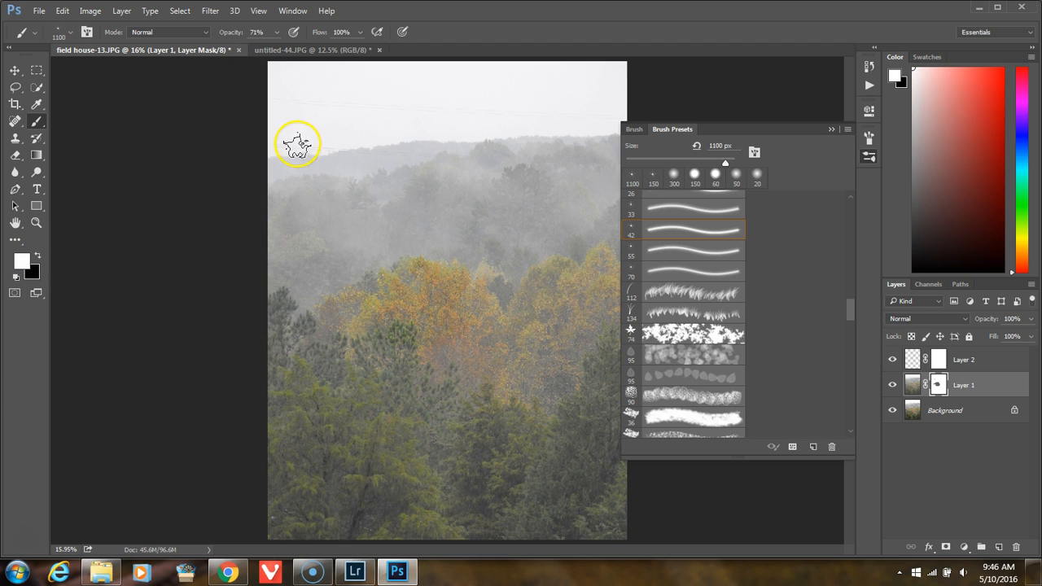
mouse_move(365, 126)
left_mouse_down()
mouse_move(395, 128)
mouse_move(372, 140)
left_mouse_up()
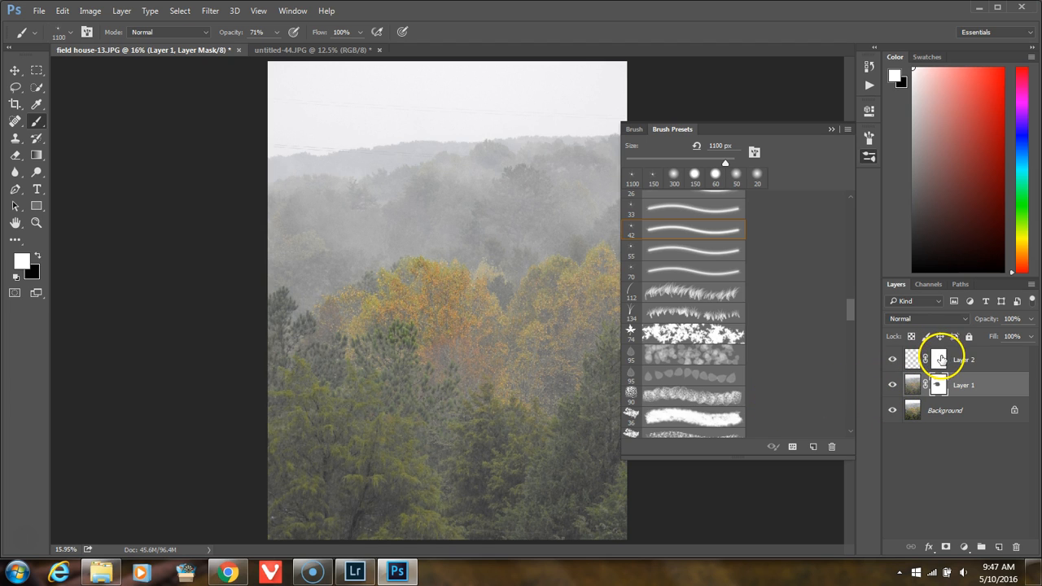
Step: Hide Layer 1 and the Background, and make Layer 2's image content active with black as the foreground color
left_click(939, 359)
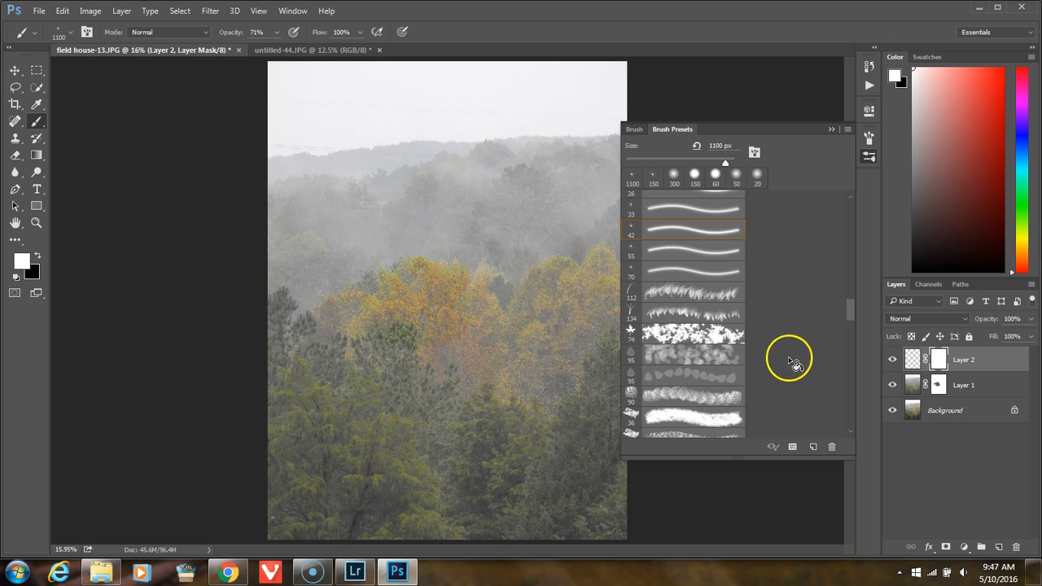
left_click(891, 385)
left_click(892, 410)
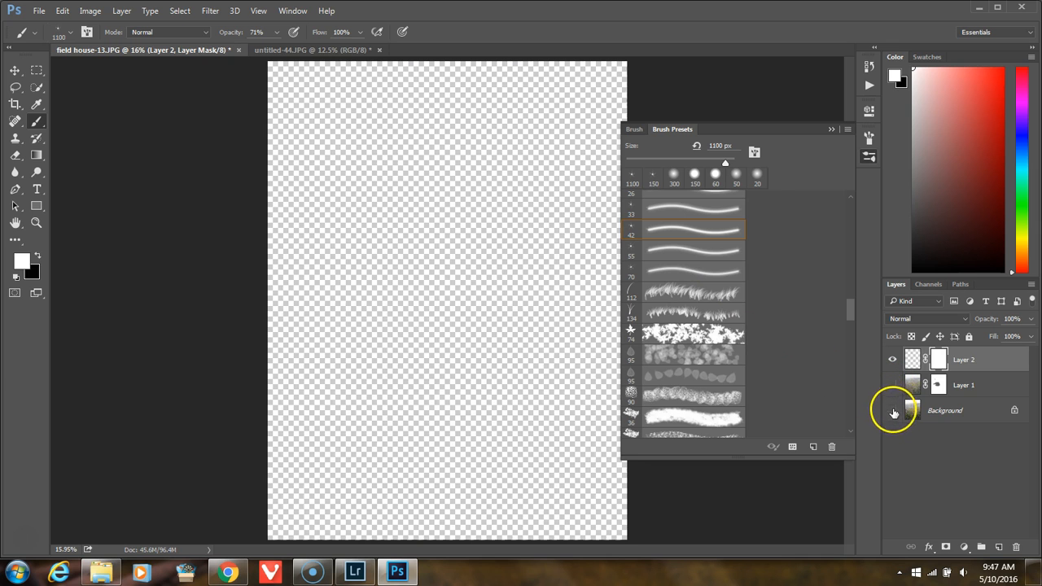
left_click(37, 256)
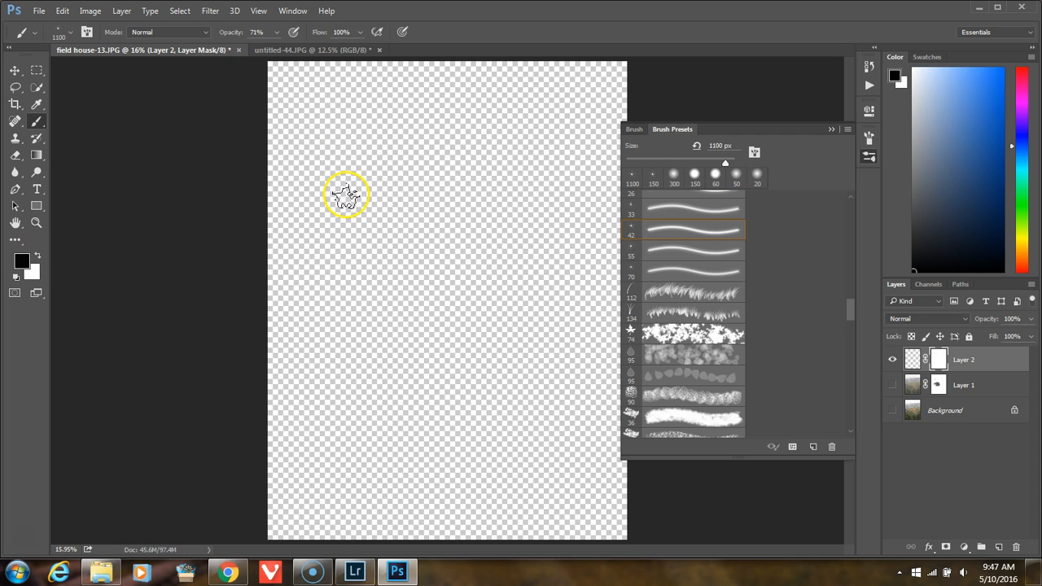
left_click(910, 362)
Step: Stamp two black stars near the top of Layer 2 and paint broad strokes below them with the star brush
left_click(328, 144)
left_click(384, 133)
mouse_move(357, 196)
left_mouse_down()
mouse_move(400, 182)
mouse_move(469, 181)
mouse_move(356, 221)
mouse_move(498, 203)
mouse_move(498, 211)
mouse_move(460, 217)
left_mouse_up()
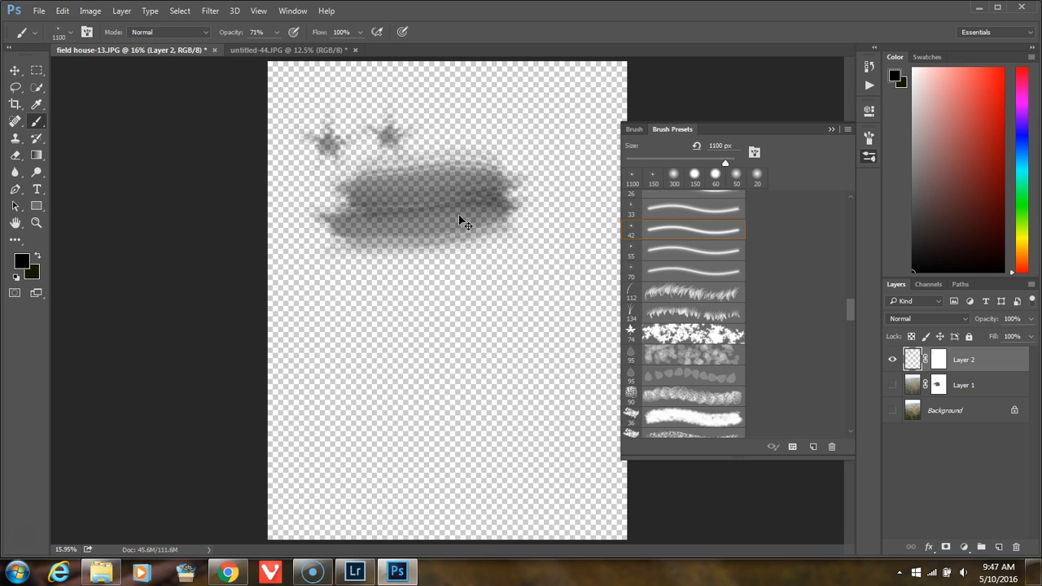
Step: Undo the star stamps and broad strokes painted on Layer 2
key("ctrl+alt+z")
key("ctrl+alt+z")
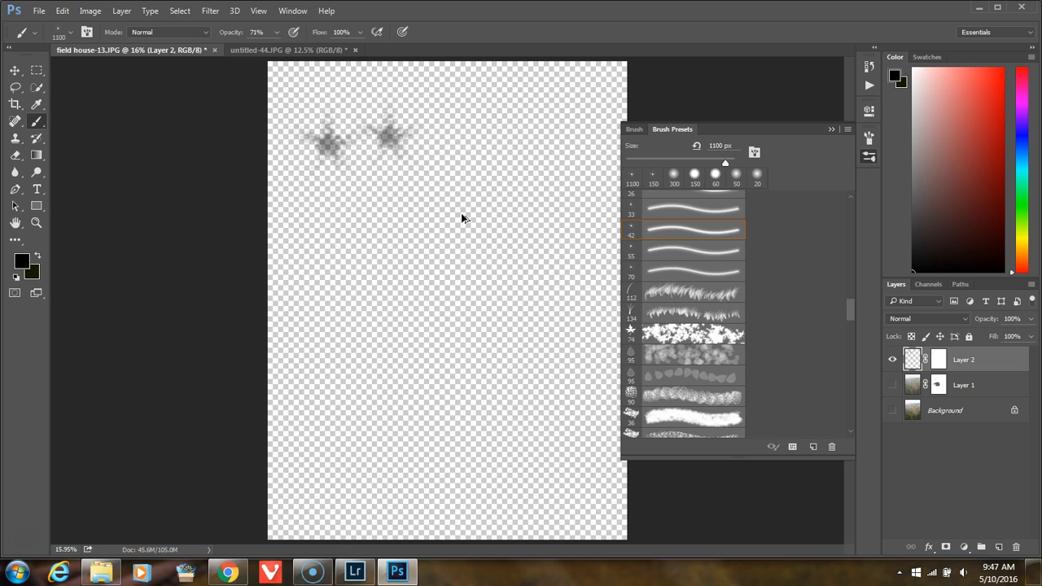
key("ctrl+alt+z")
key("ctrl+alt+z")
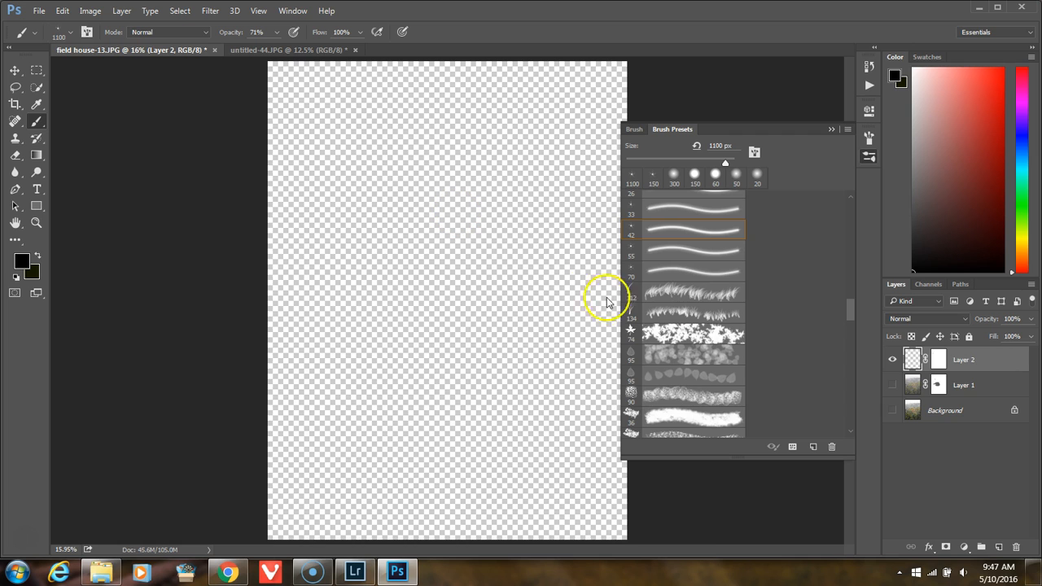
Step: Choose the 578 px cloud brush preset and stamp two black clouds side by side near the top of Layer 2
scroll(717, 343, "down", 1)
scroll(721, 340, "down", 6)
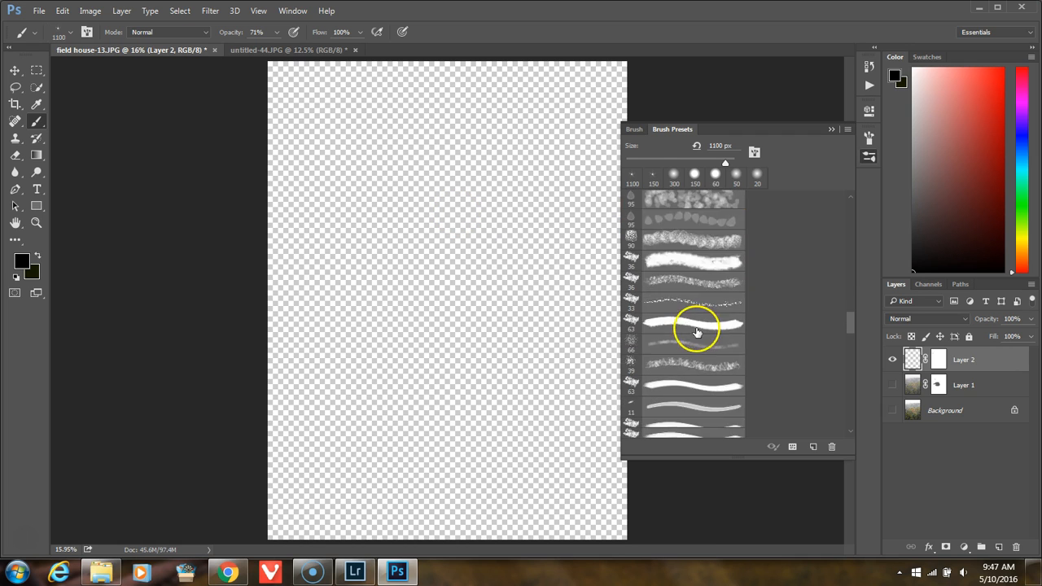
scroll(686, 326, "down", 9)
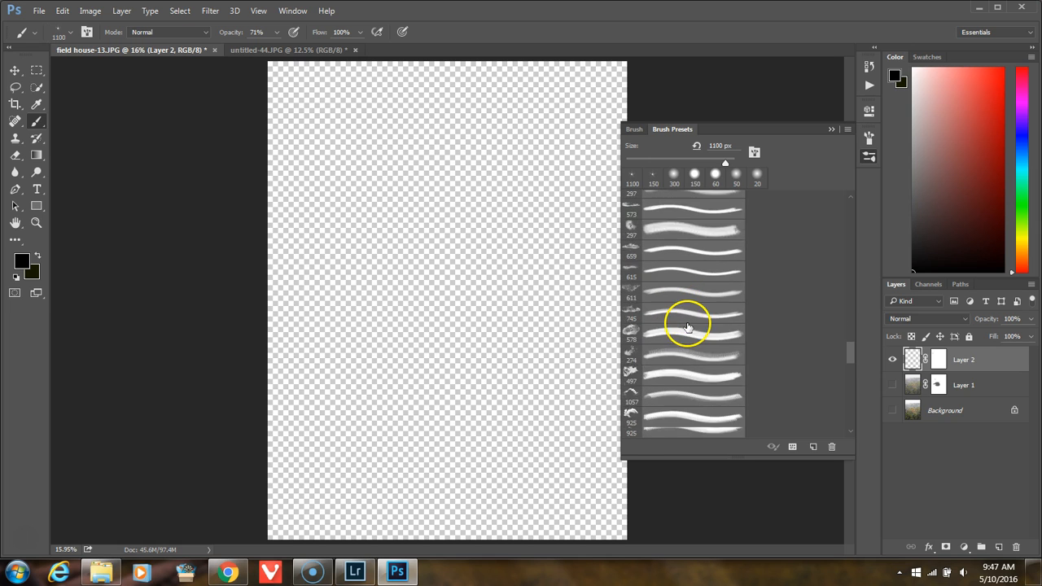
scroll(687, 325, "down", 1)
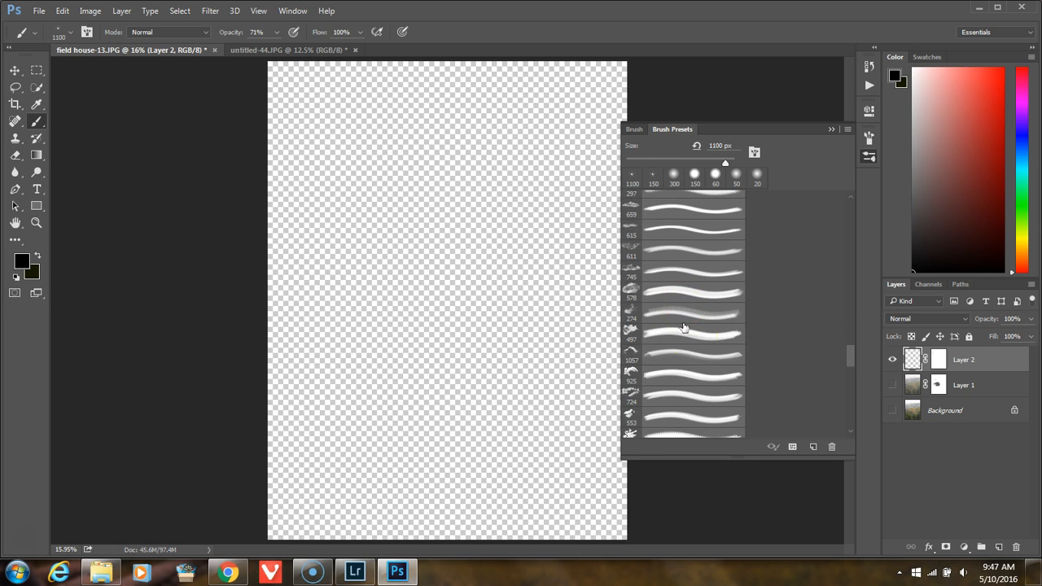
left_click(632, 290)
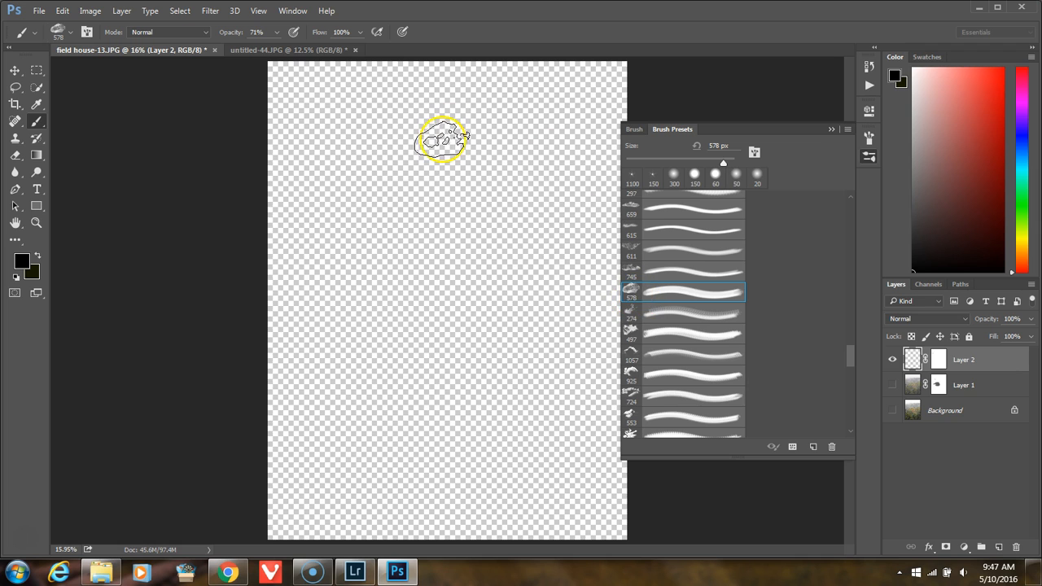
left_click(364, 161)
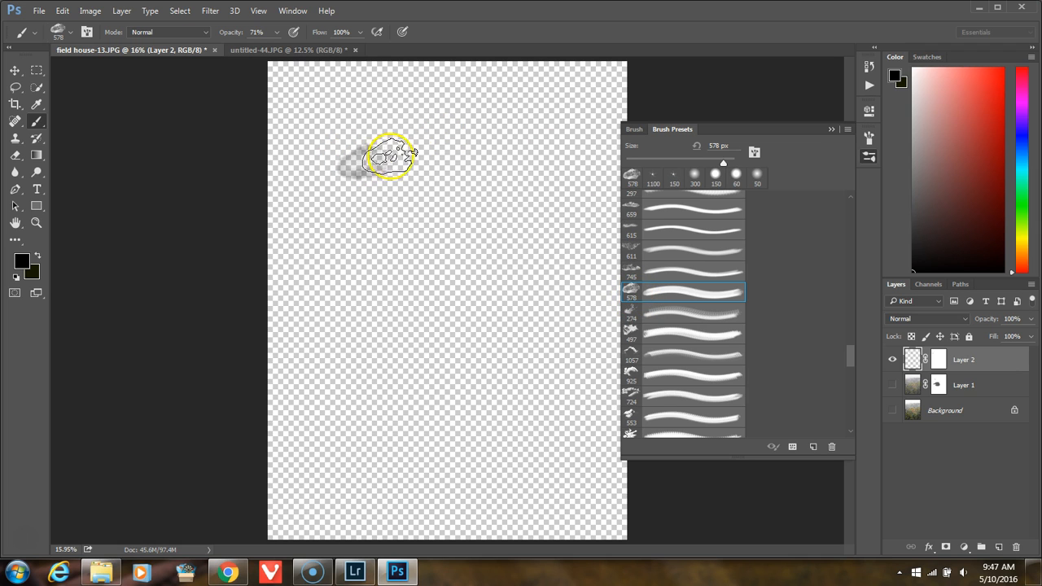
left_click(420, 152)
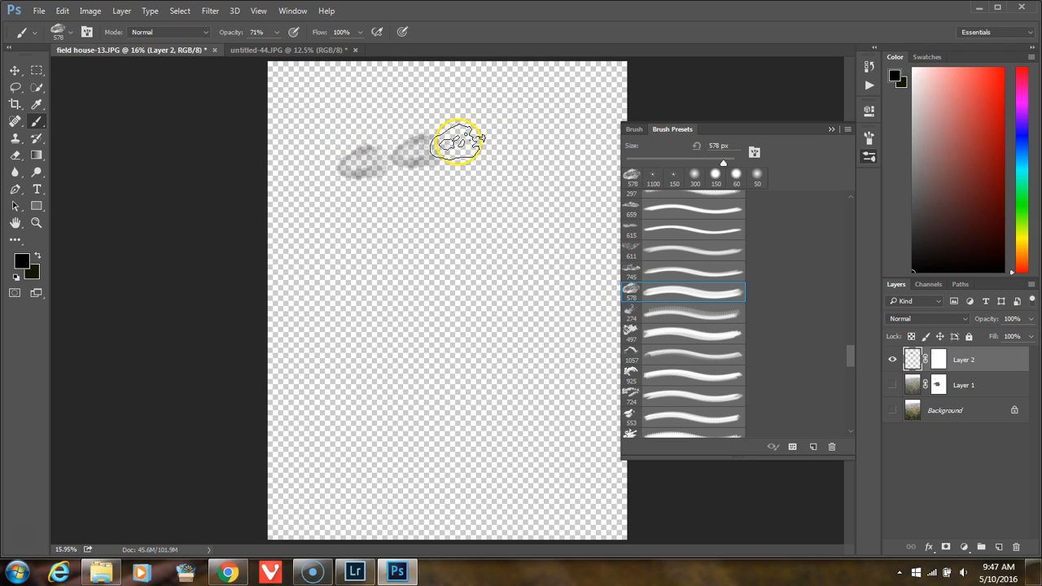
Step: Enlarge the cloud brush to 1100 px and stamp a bigger cloud beside the two small ones on Layer 2
key("bracketright")
key("bracketright")
Step: Enlarge the cloud brush to 1200 px and 1300 px, stamping more clouds below the first row on Layer 2
key("bracketright")
key("bracketright")
key("bracketright")
key("bracketright")
left_click(487, 131)
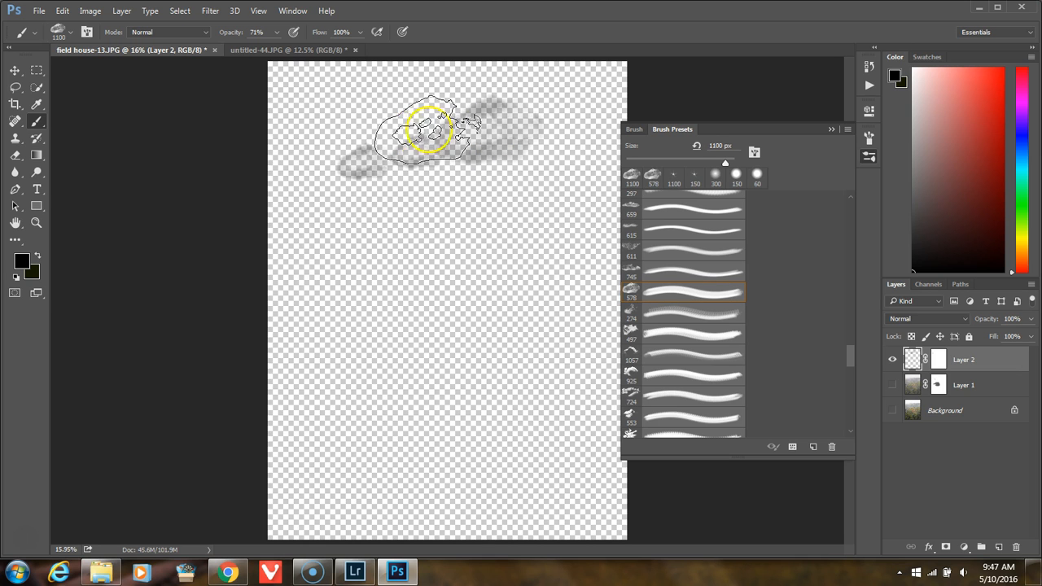
key("bracketright")
left_click(367, 193)
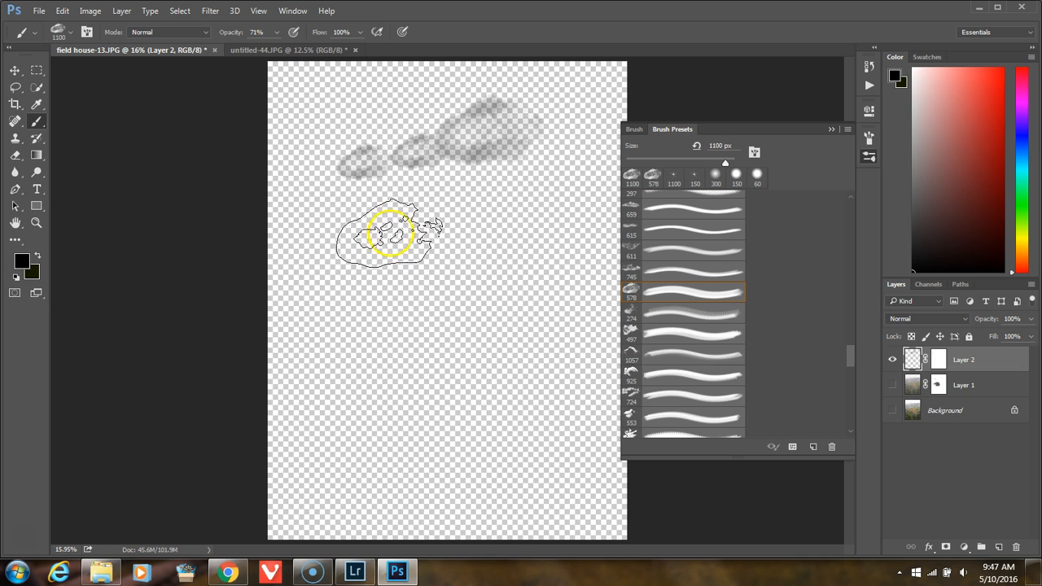
Step: Enlarge the cloud brush to 2100 px and stamp one large cloud in the upper-left corner of Layer 2
key("bracketright")
left_click(397, 236)
left_click(501, 229)
key("bracketright")
key("bracketright")
key("bracketright")
key("bracketright")
key("bracketright")
key("bracketright")
key("bracketright")
key("bracketright")
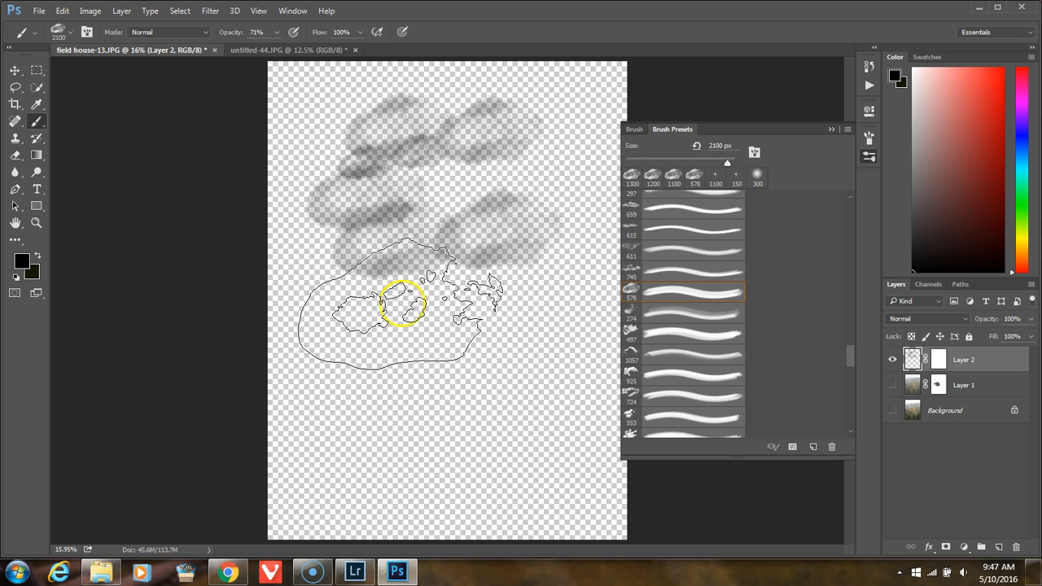
left_click(374, 128)
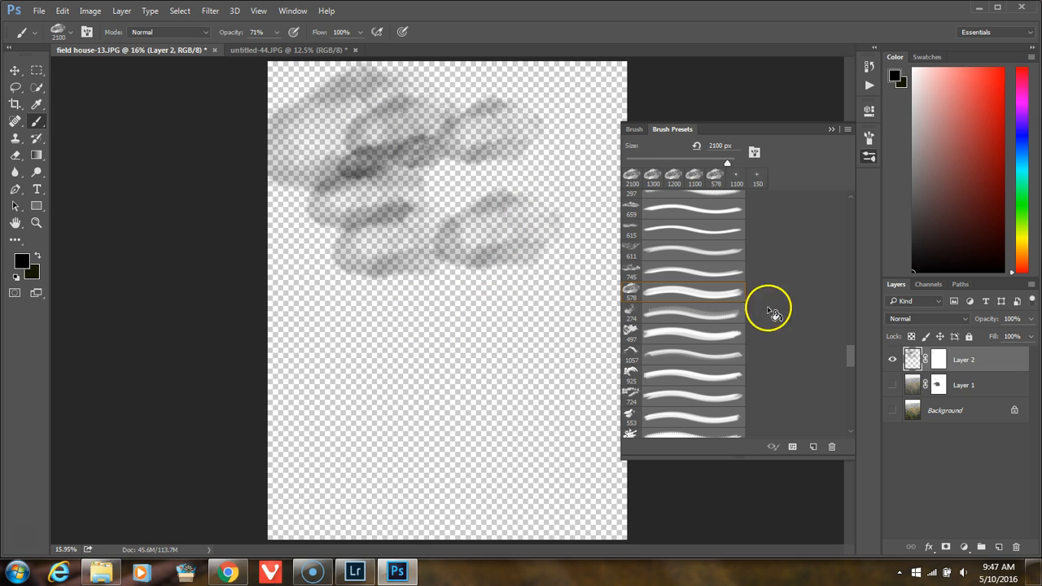
Step: Show Layer 1 again and delete its layer mask
left_click(891, 385)
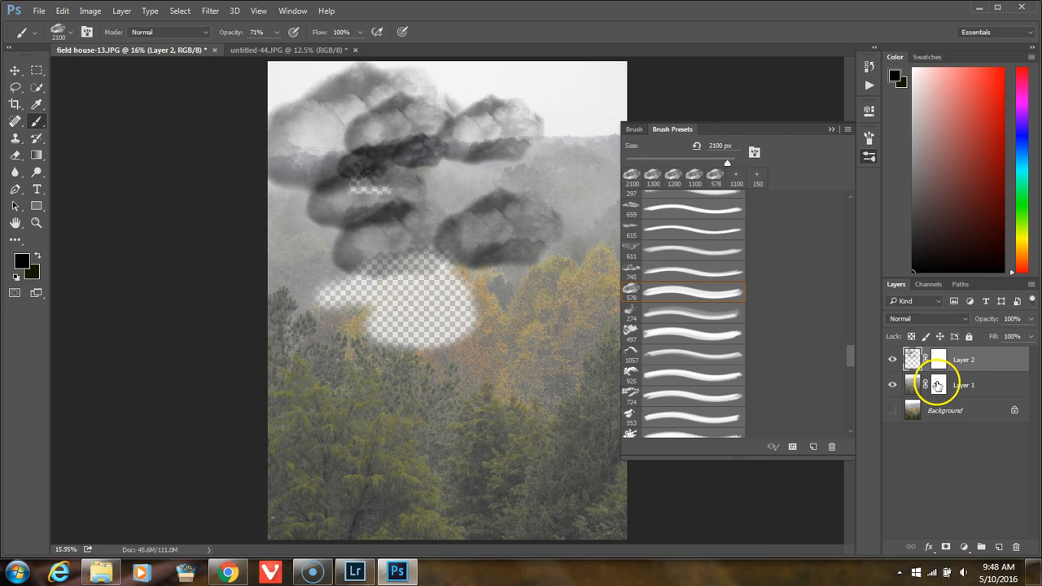
right_click(939, 386)
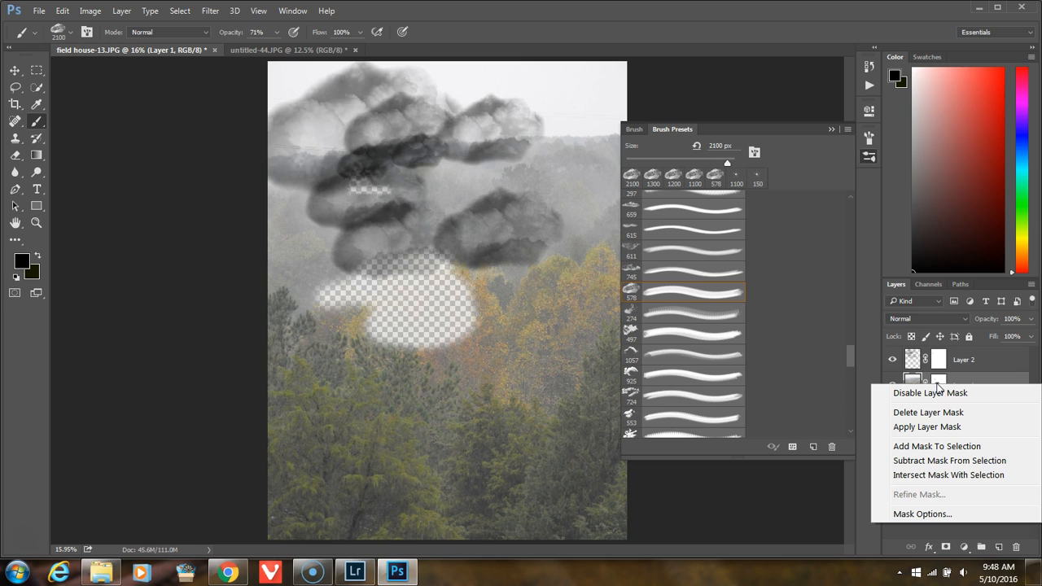
left_click(929, 413)
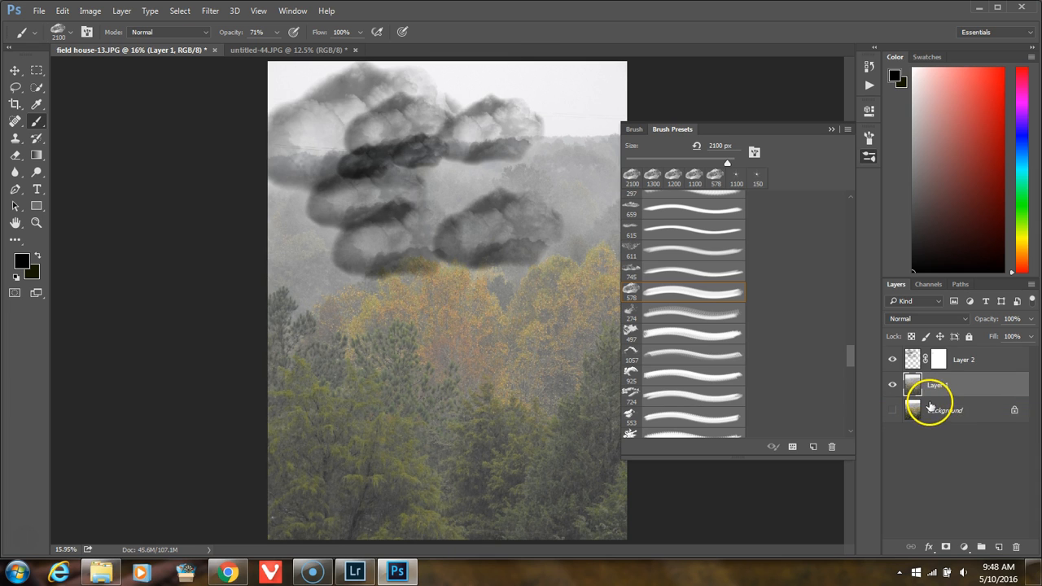
Step: Try two 1200 px cloud stamps in the upper-right sky of Layer 1, and undo both
key("bracketleft")
key("bracketleft")
key("bracketleft")
key("bracketleft")
key("bracketleft")
key("bracketleft")
key("bracketleft")
key("bracketleft")
key("bracketleft")
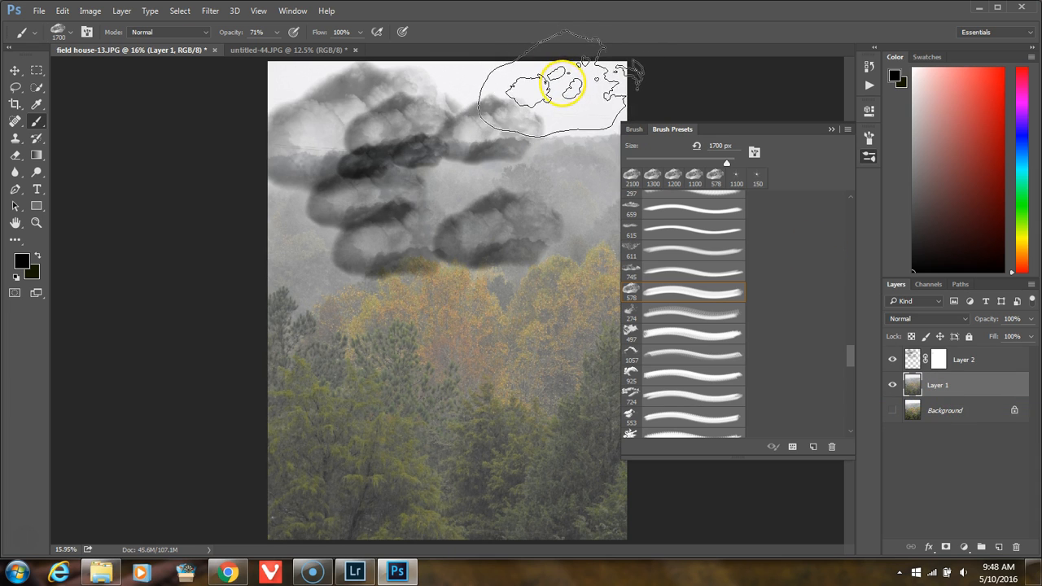
left_click(580, 96)
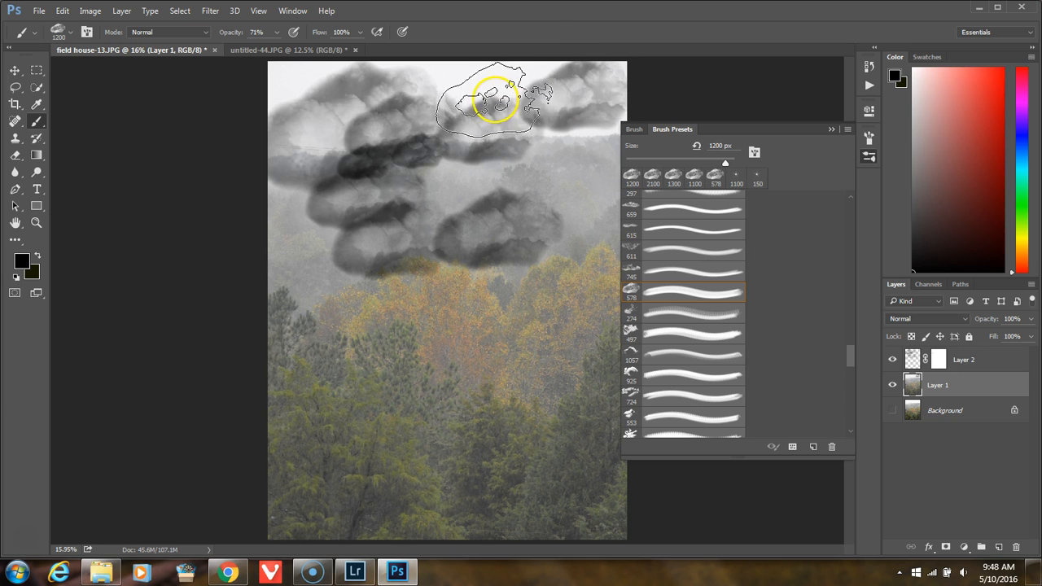
left_click(477, 90)
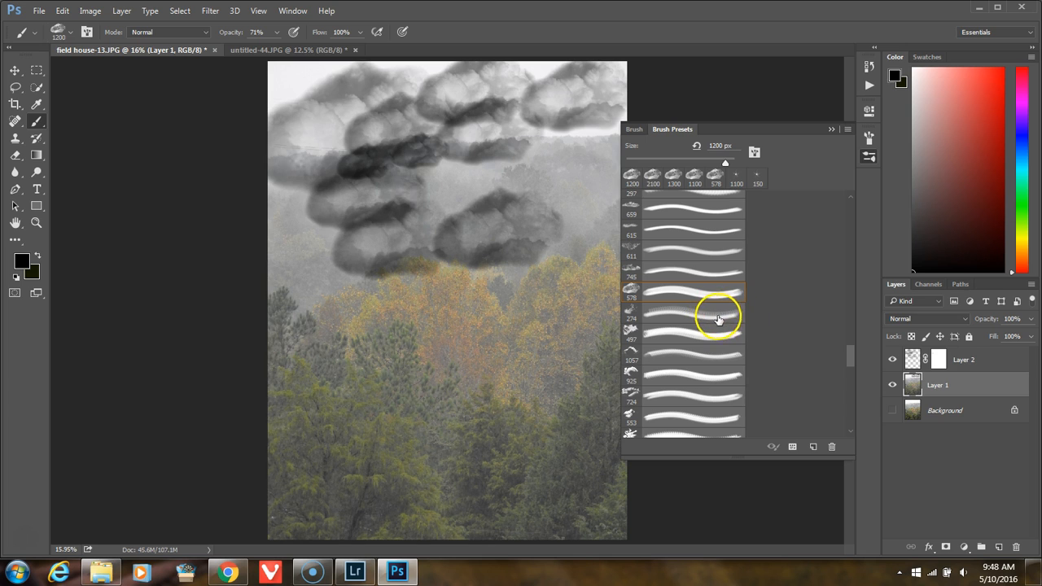
key("ctrl+alt+z")
key("ctrl+alt+z")
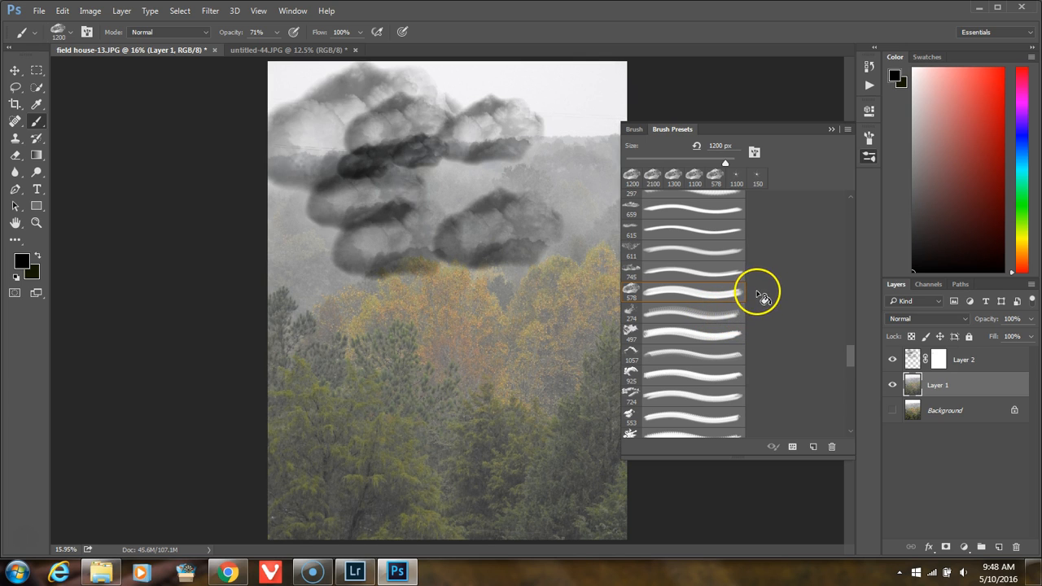
Step: Browse further through the brush presets for another cloud brush
scroll(765, 303, "down", 5)
scroll(775, 311, "down", 3)
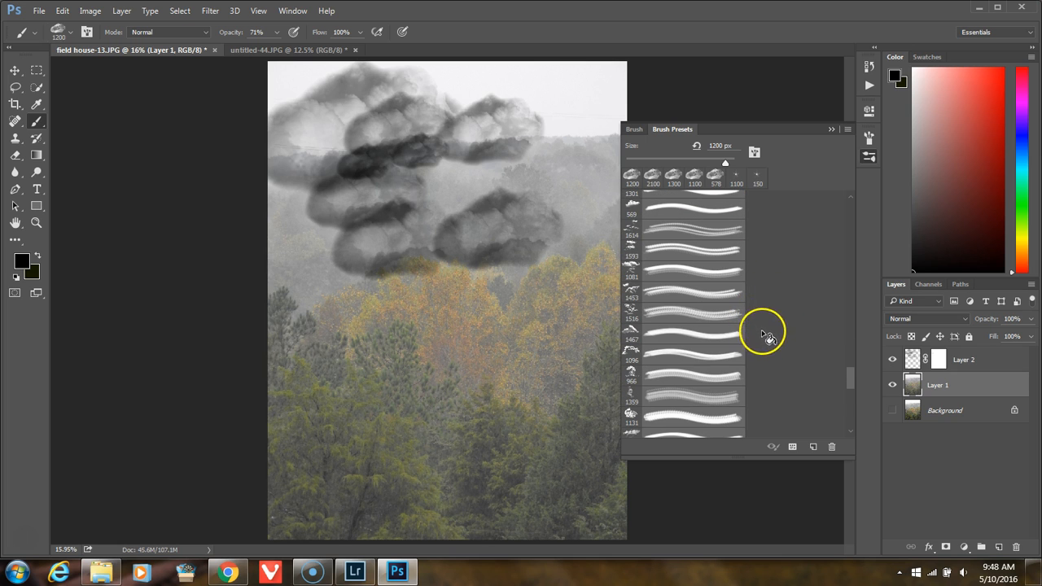
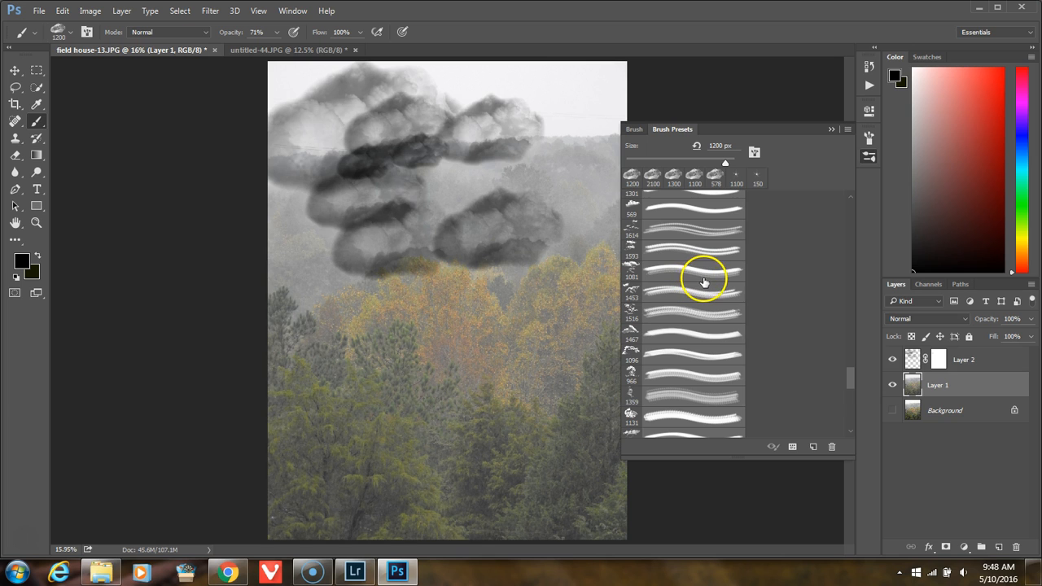
Step: Remove the layer mask from Layer 2, applying it to the layer
left_click(981, 359)
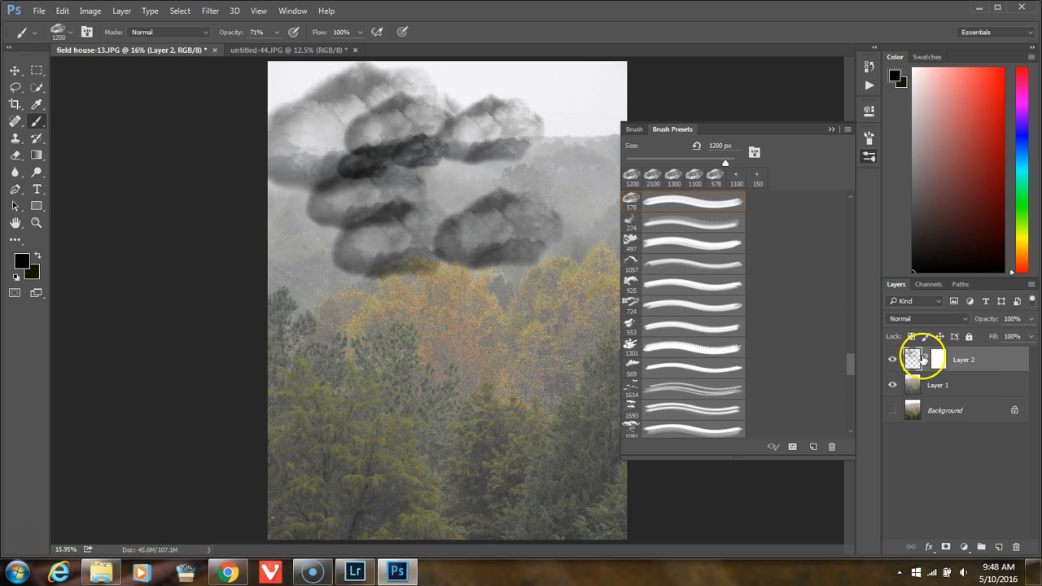
left_click(938, 359)
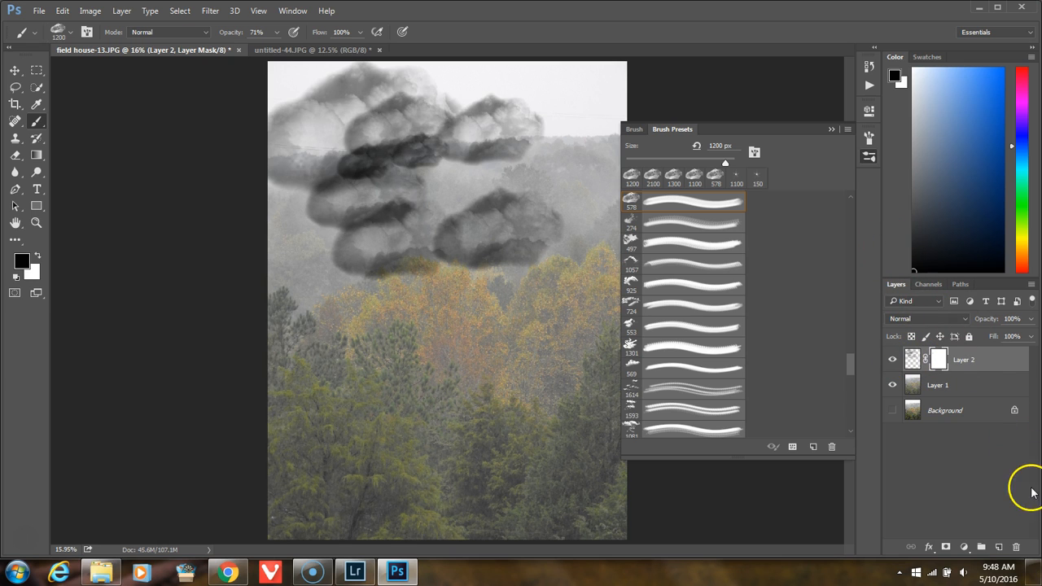
left_click(1016, 546)
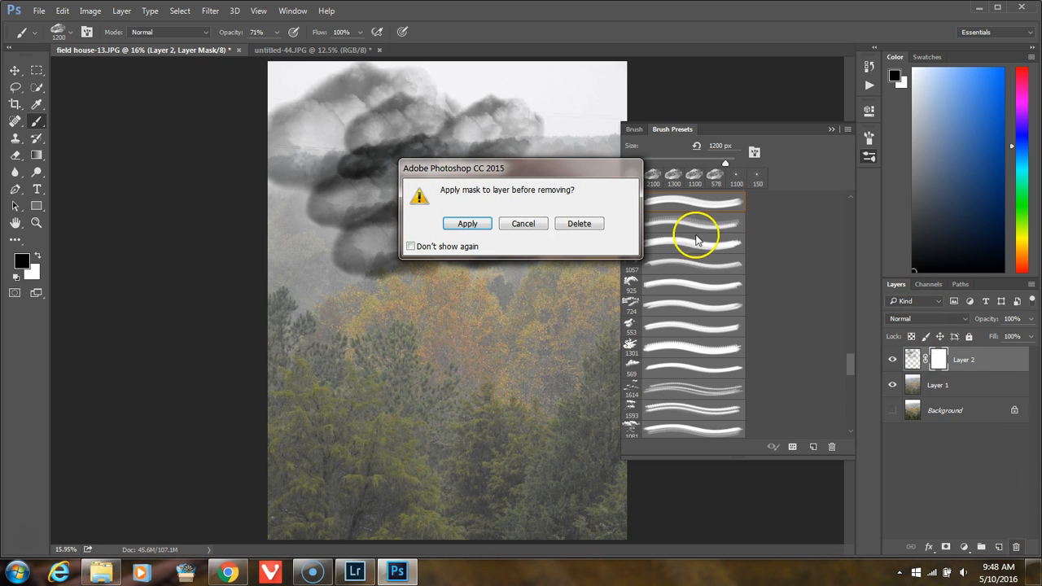
left_click(523, 224)
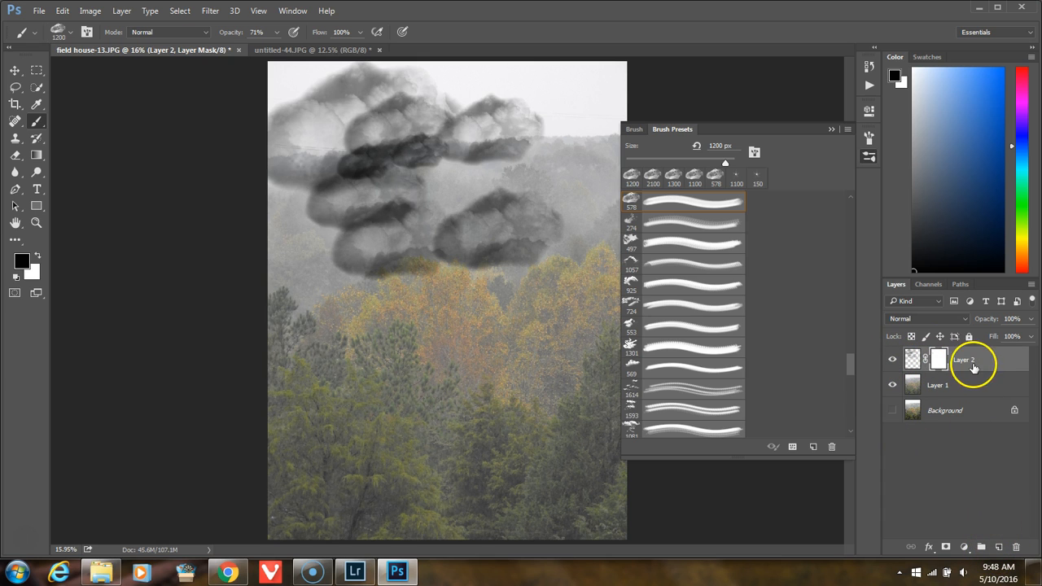
left_click(1017, 548)
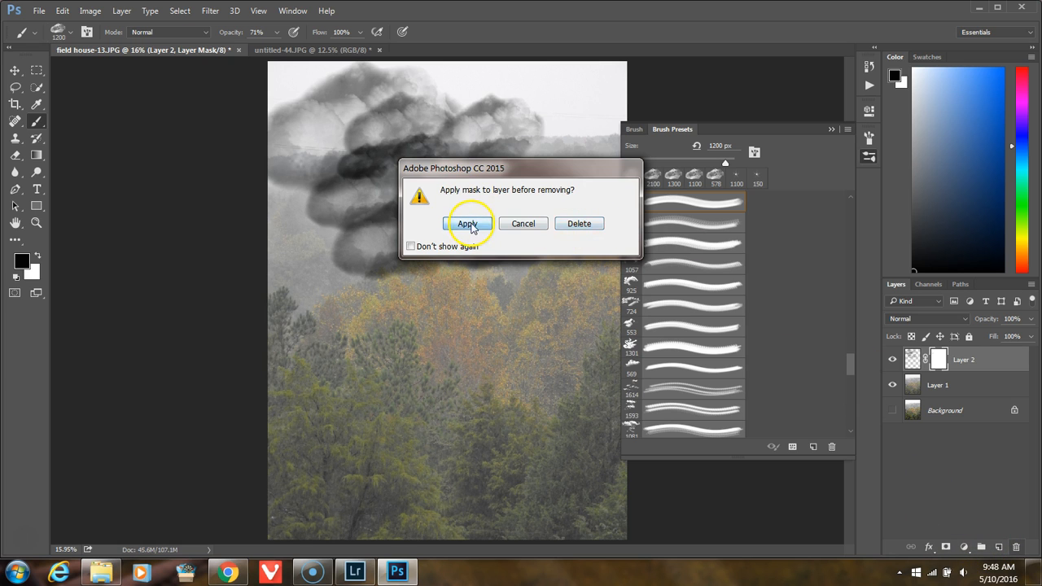
left_click(468, 224)
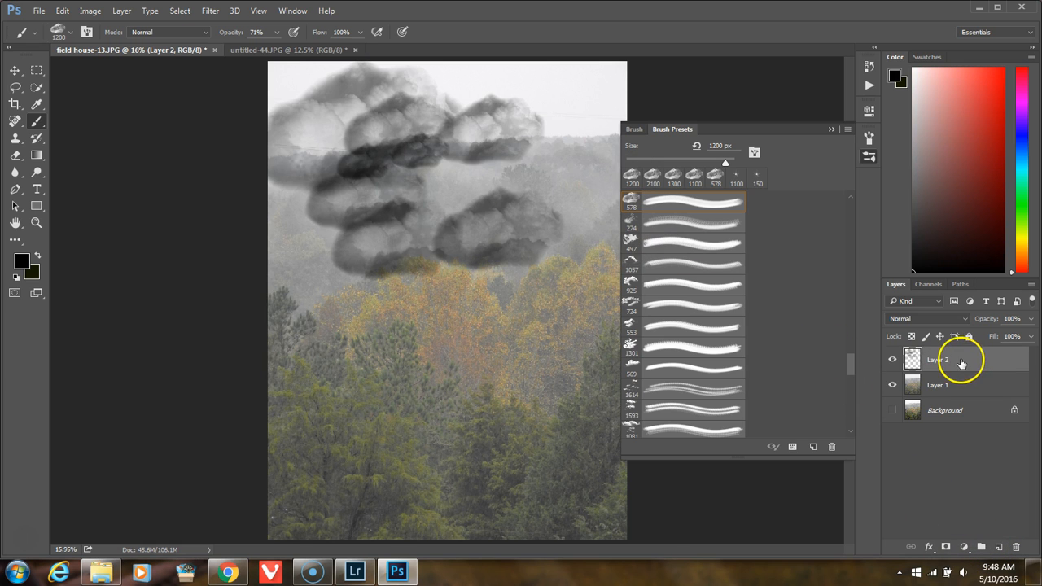
Step: Delete Layer 2 with its cloud stamps and create a new empty layer above Layer 1
left_click_drag(1002, 363, 1016, 550)
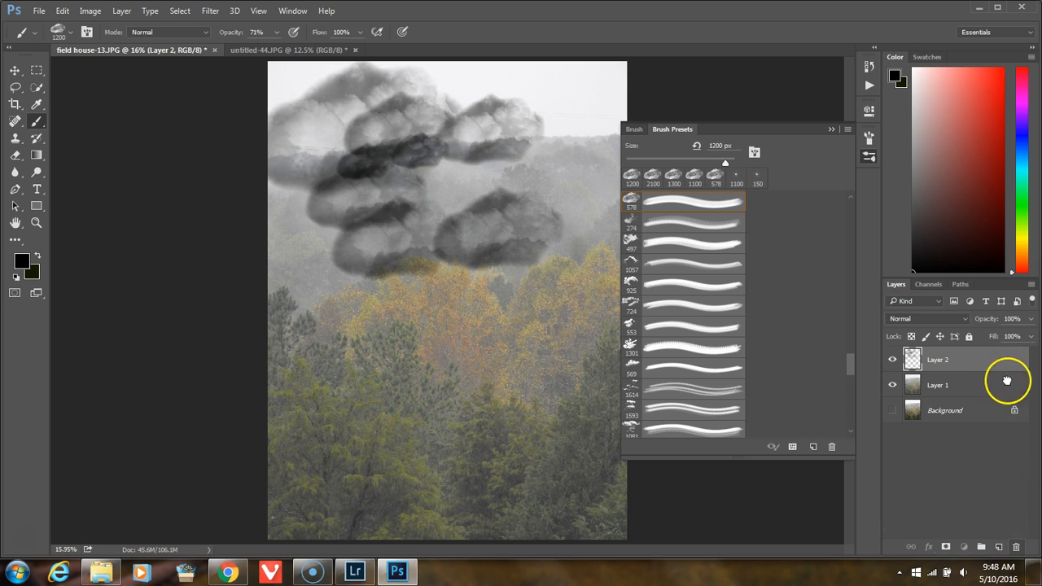
left_click(999, 547)
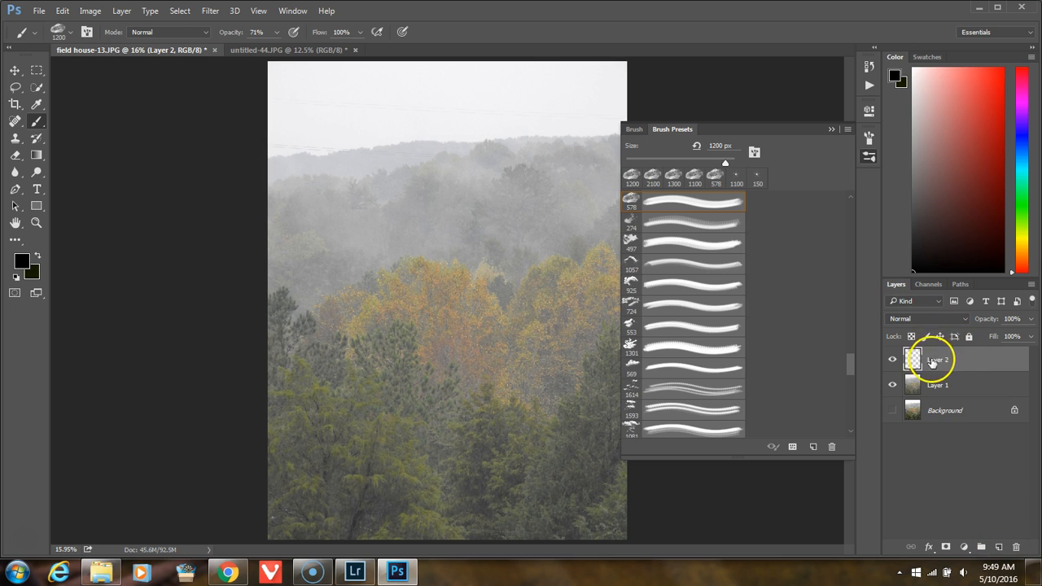
Step: Add a Gradient Overlay effect to the new Layer 2 and set the overlay's blend mode to Multiply
double_click(994, 359)
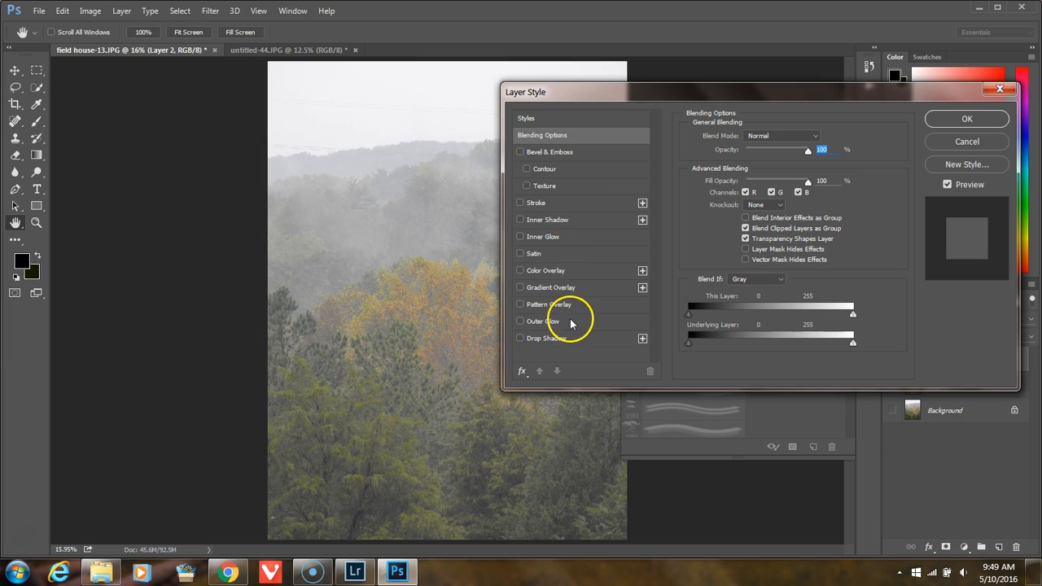
left_click(521, 288)
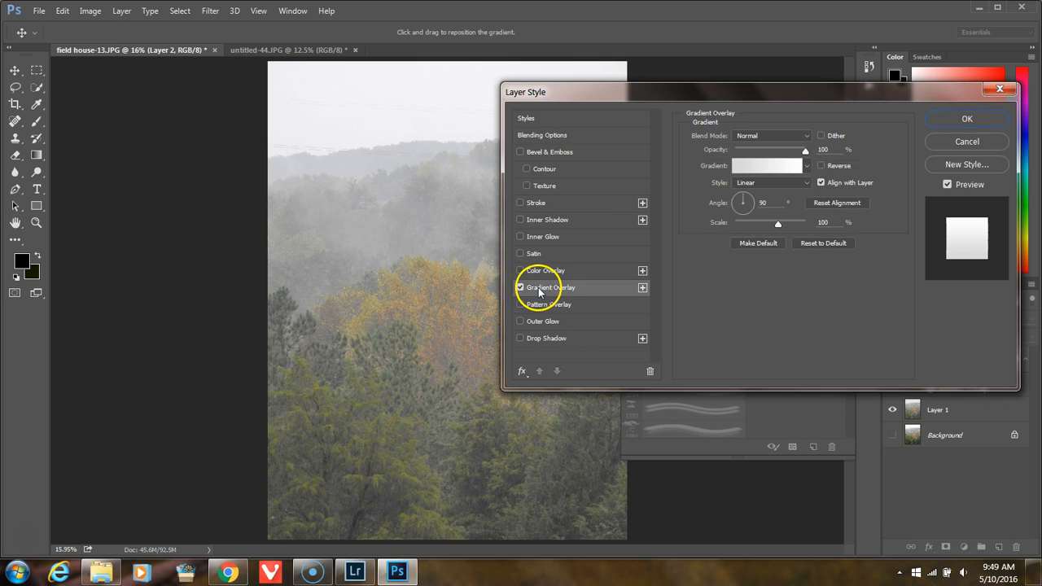
left_click(783, 139)
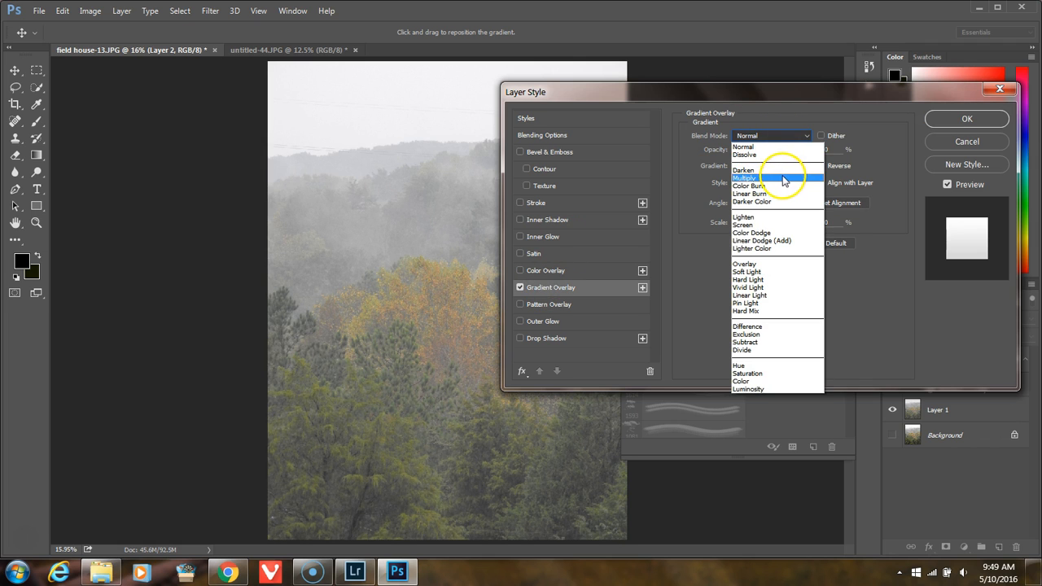
left_click(783, 179)
Step: Use the Chrome preset for the overlay gradient, moving its brown and orange stops toward the end and the middle white stop to 83%
left_click(767, 165)
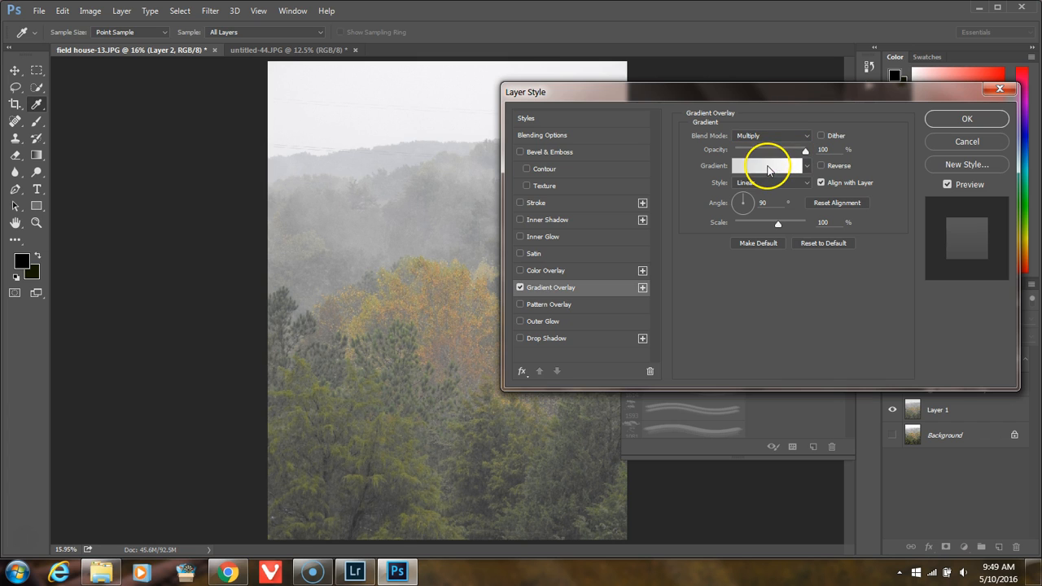
left_click(445, 154)
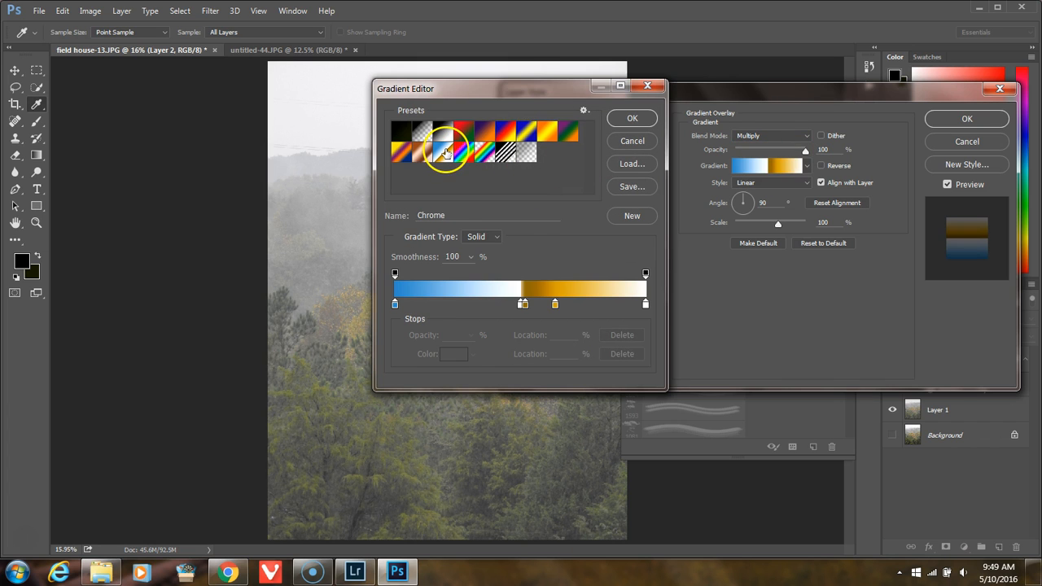
left_click_drag(555, 304, 637, 304)
left_click_drag(526, 304, 617, 304)
left_click_drag(521, 304, 605, 307)
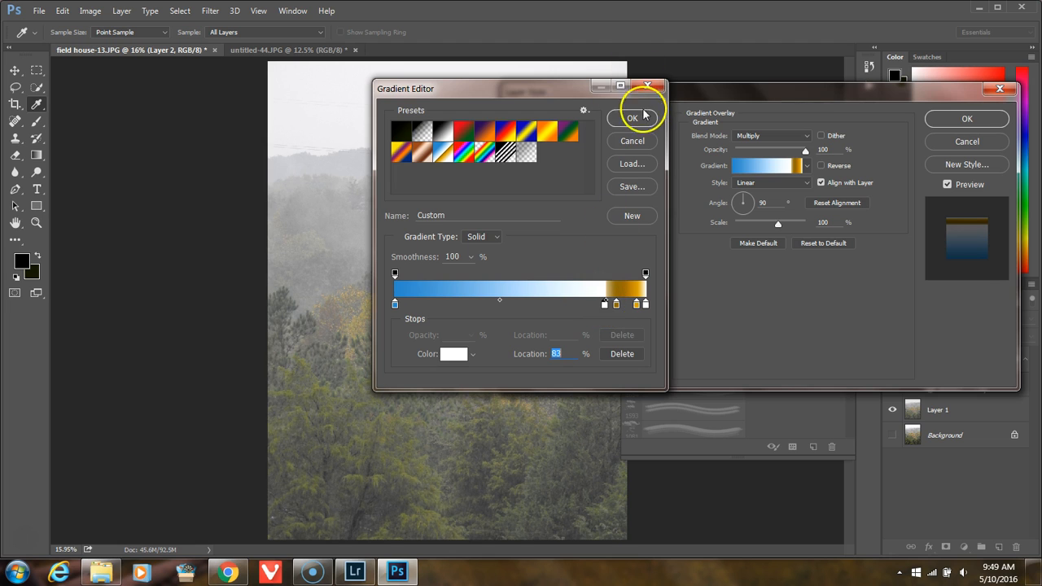
left_click(480, 237)
left_click(493, 245)
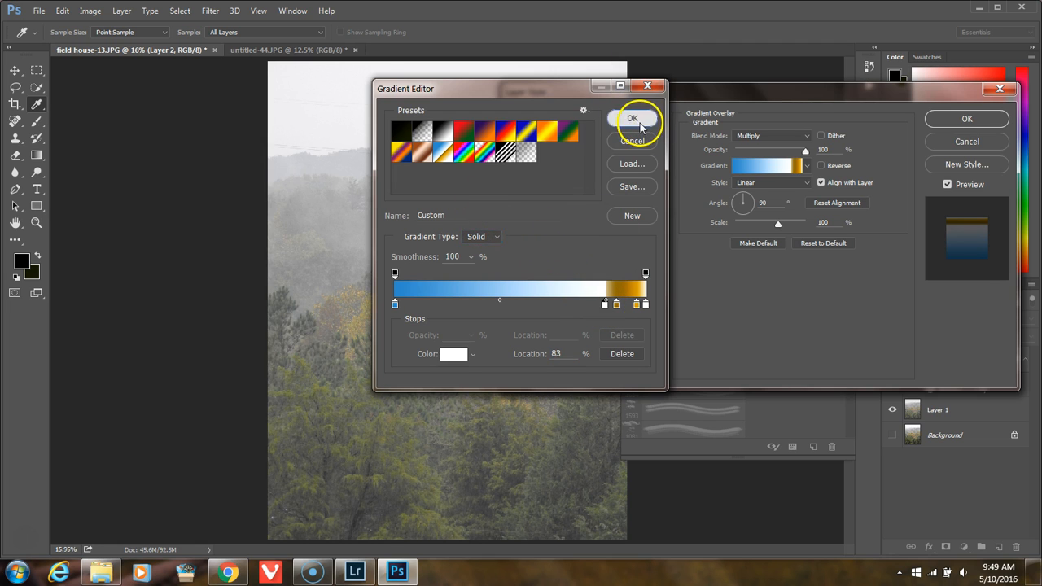
left_click(632, 117)
Step: Set the gradient overlay's style to Radial, increase its scale, and apply the layer style
left_click(783, 188)
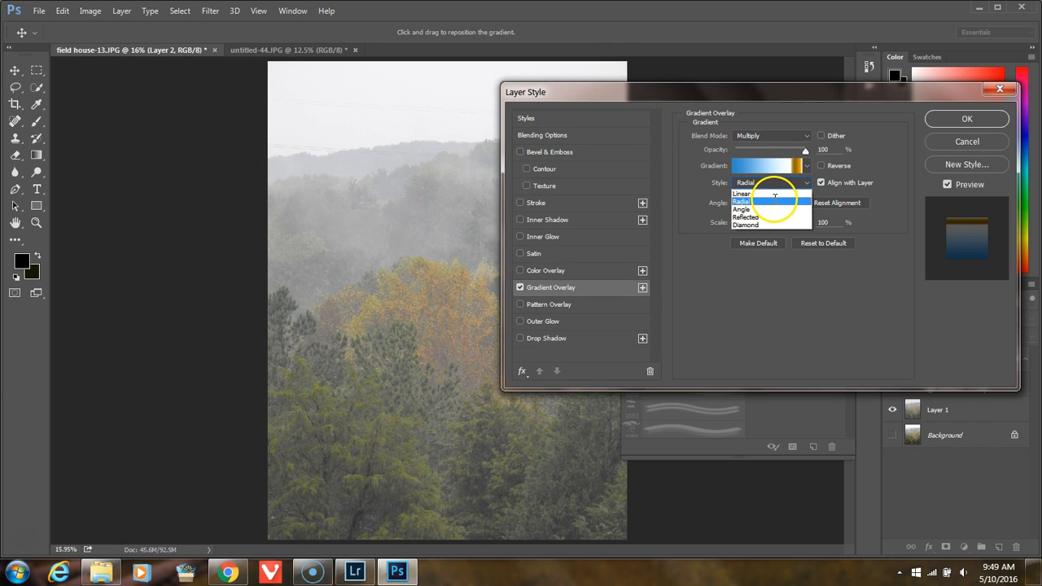
left_click(777, 202)
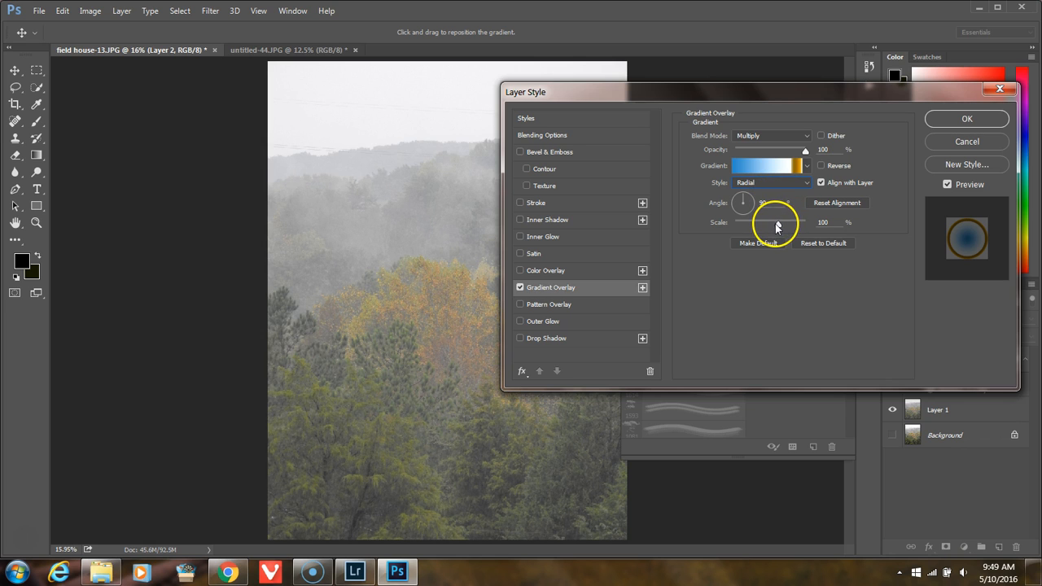
left_click_drag(778, 228, 794, 227)
left_click(967, 120)
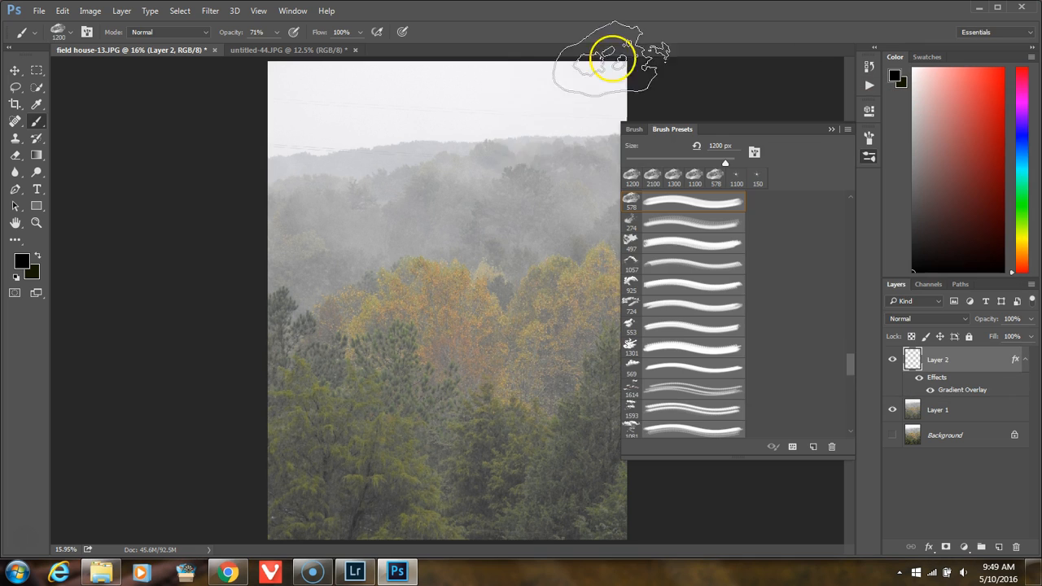
Step: Stamp three black 1200 px clouds on Layer 2: upper-left sky, upper-middle sky, and just below the first cloud
left_click(359, 116)
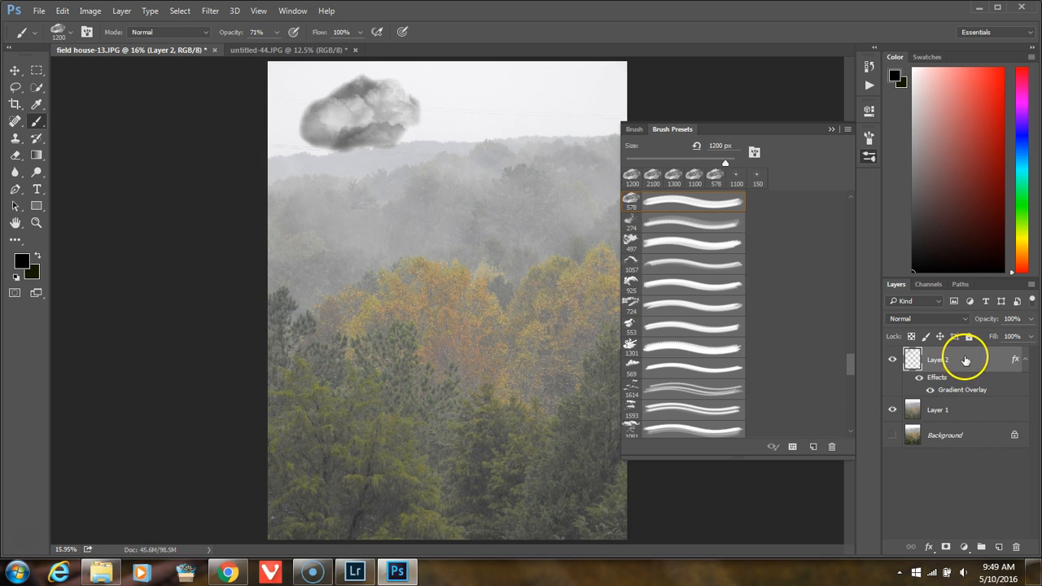
left_click(493, 110)
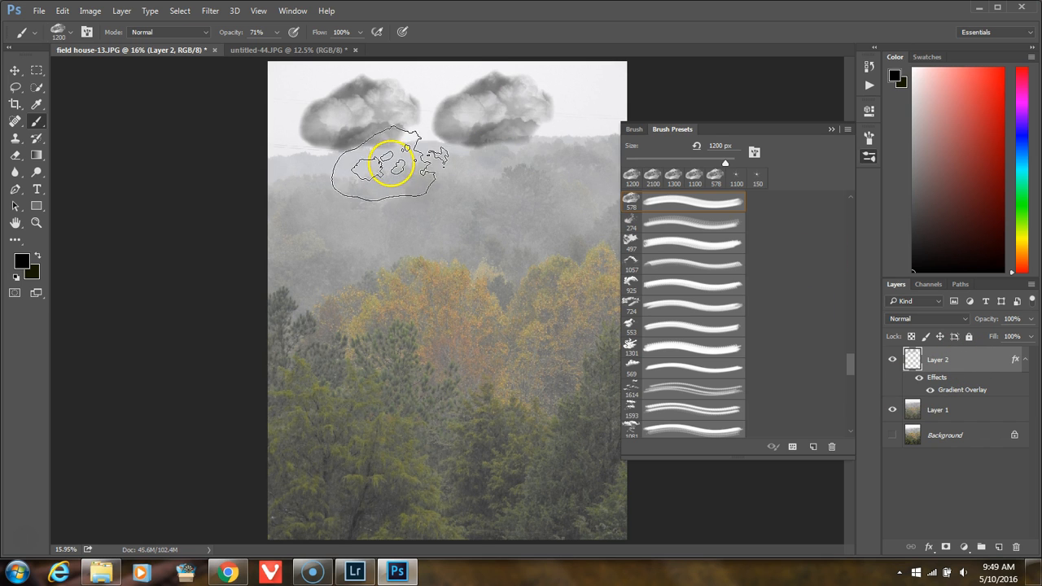
left_click(362, 155)
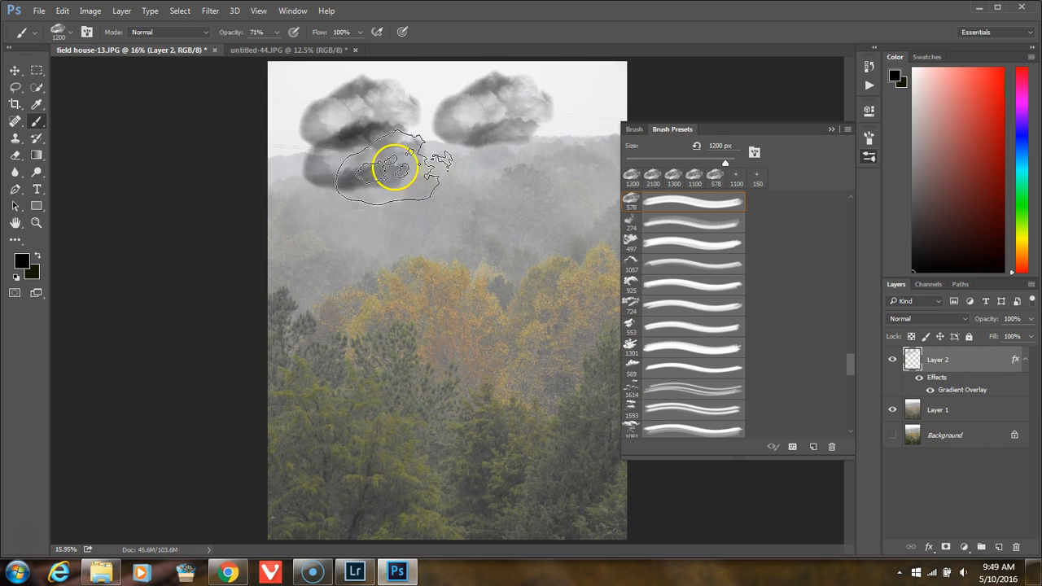
Step: Change the foreground color to very dark blue and stamp three clouds: upper-right sky, over the hills, and above the orange trees
left_click(38, 256)
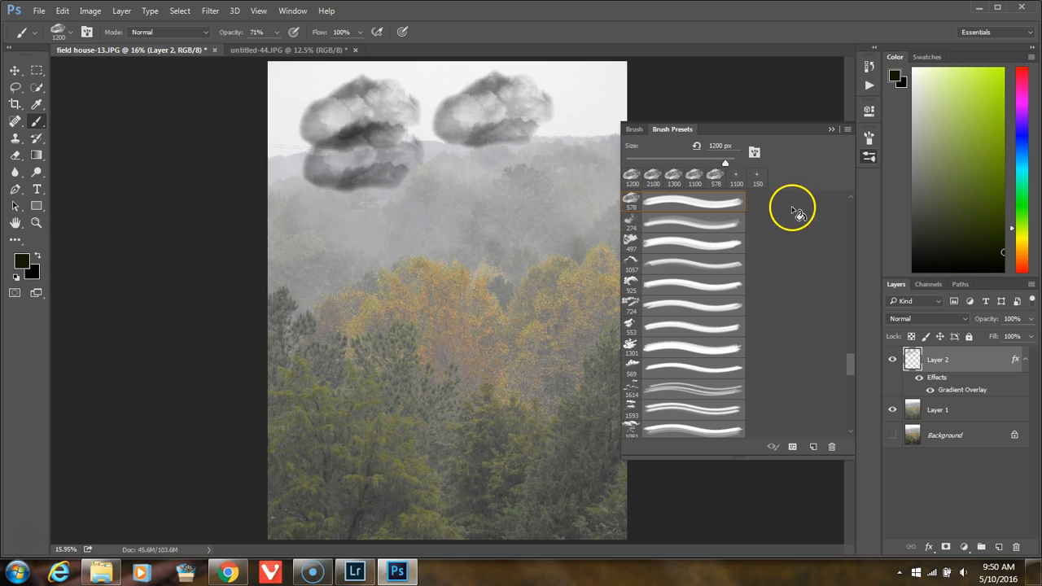
left_click(1018, 131)
left_click(570, 114)
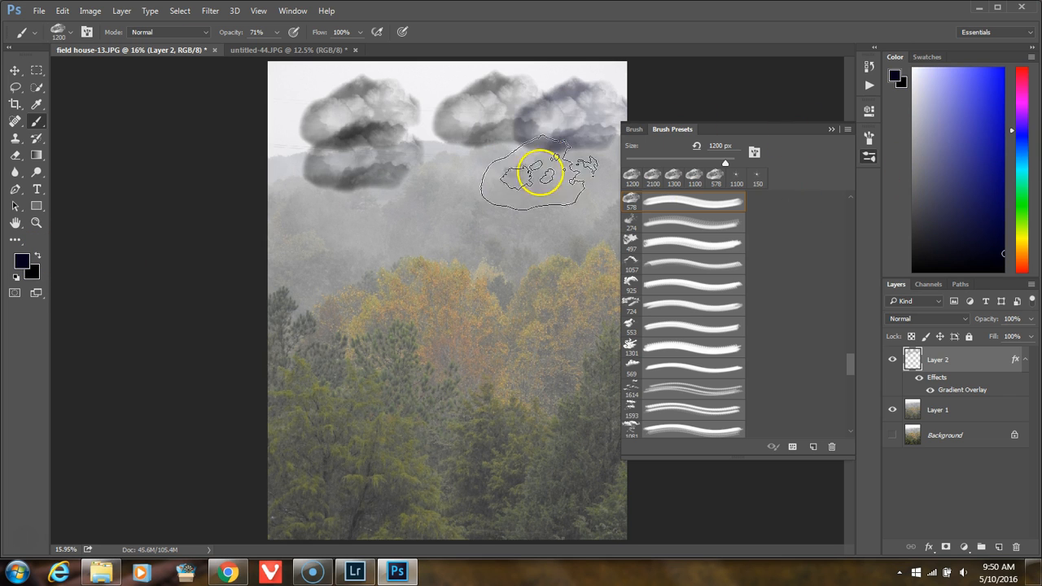
left_click(471, 163)
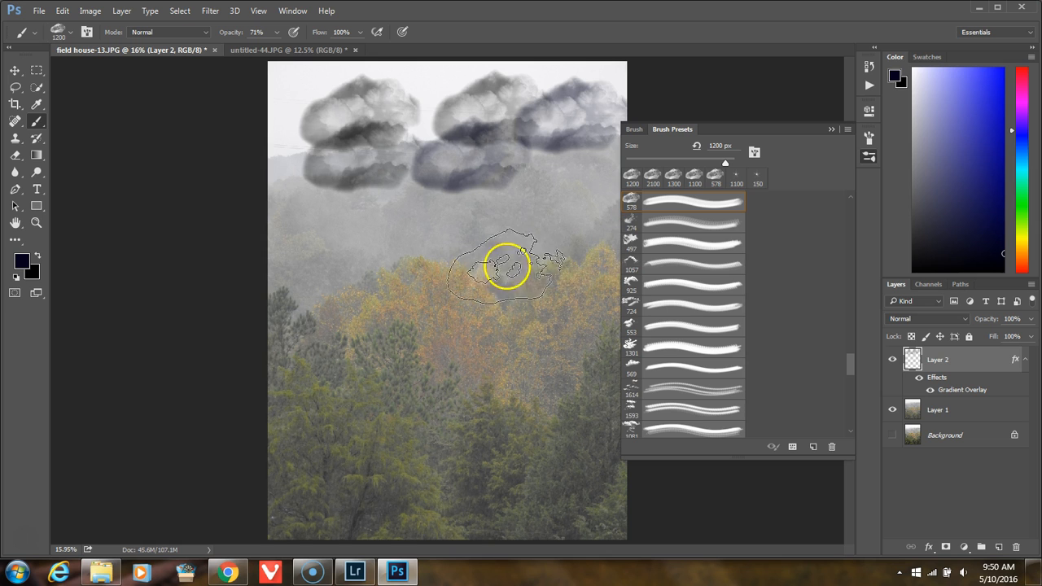
left_click(500, 247)
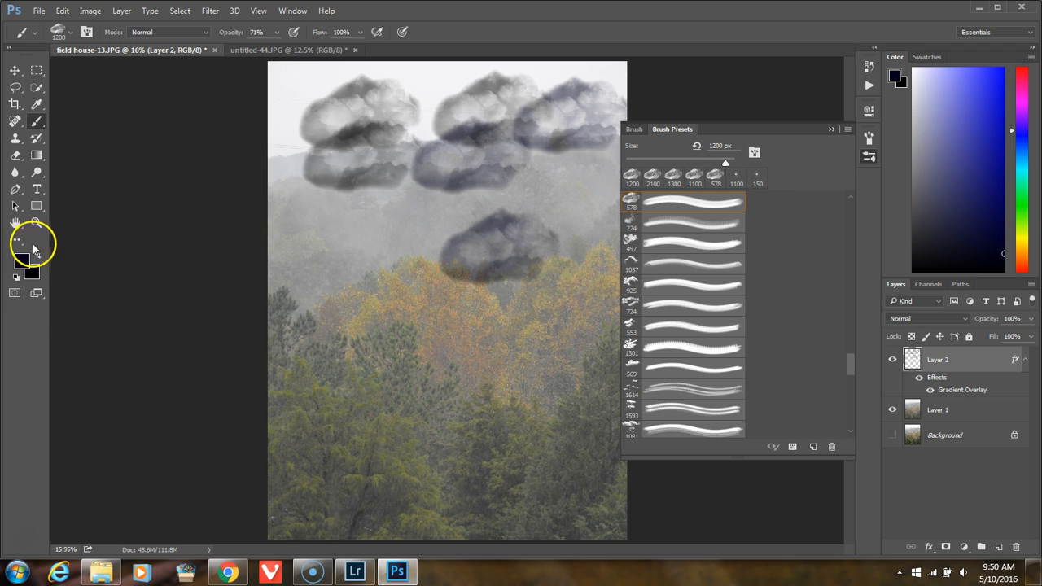
Step: Try the Color Burn blend mode on Layer 2, then set and apply Overlay instead
double_click(986, 363)
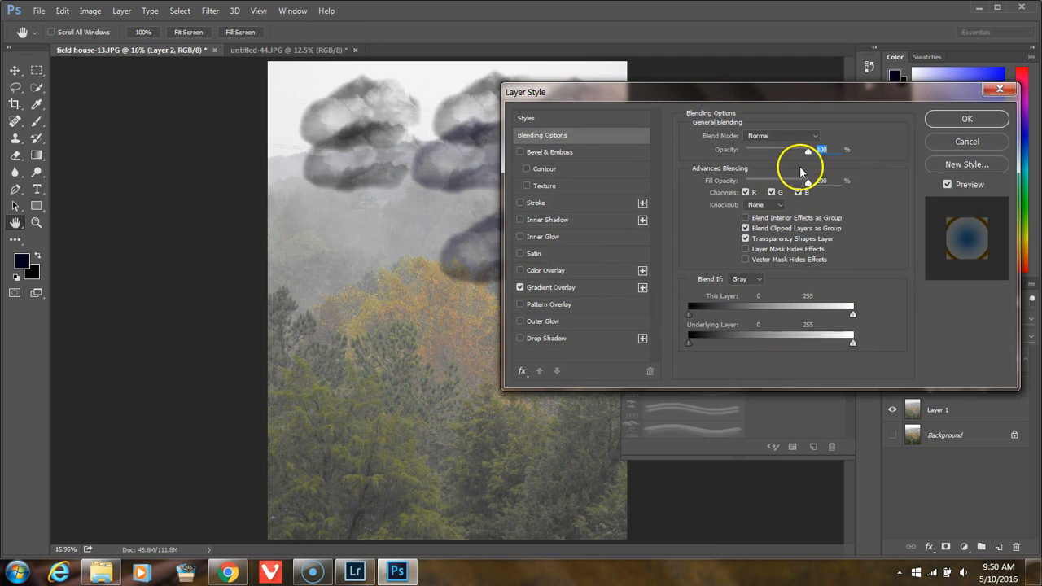
left_click(803, 135)
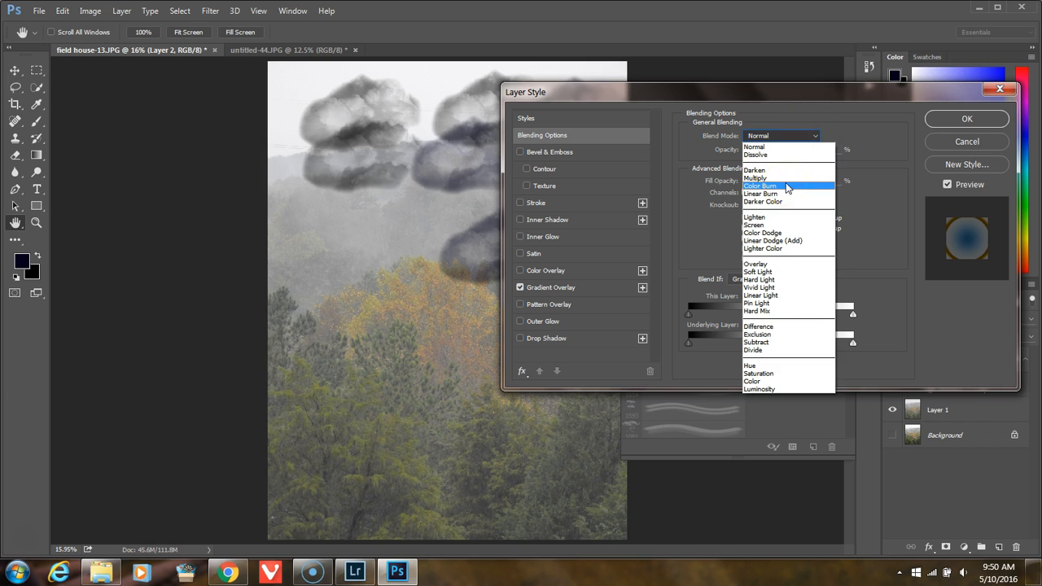
left_click(785, 186)
left_click(806, 152)
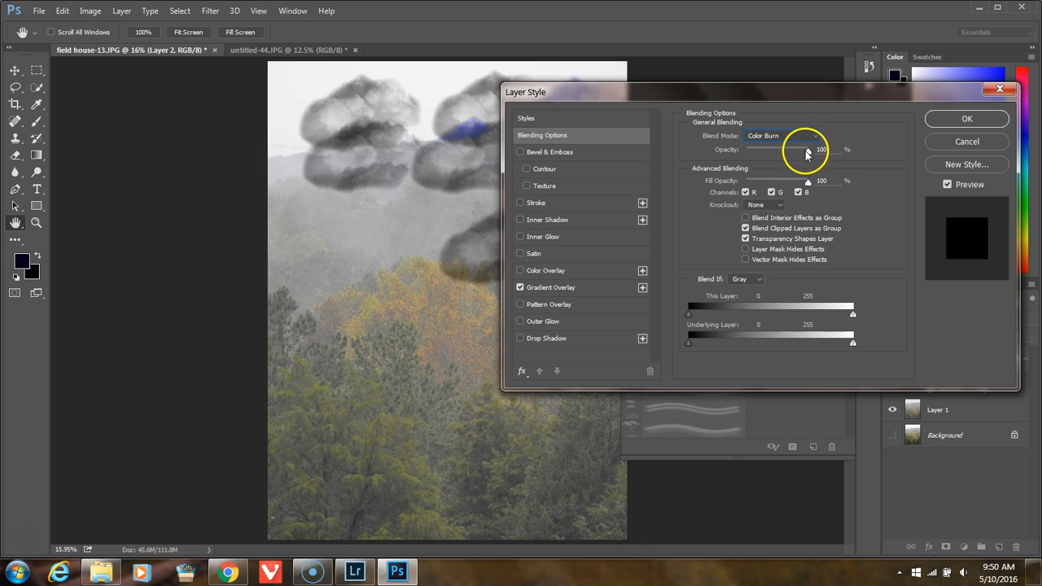
left_click(806, 141)
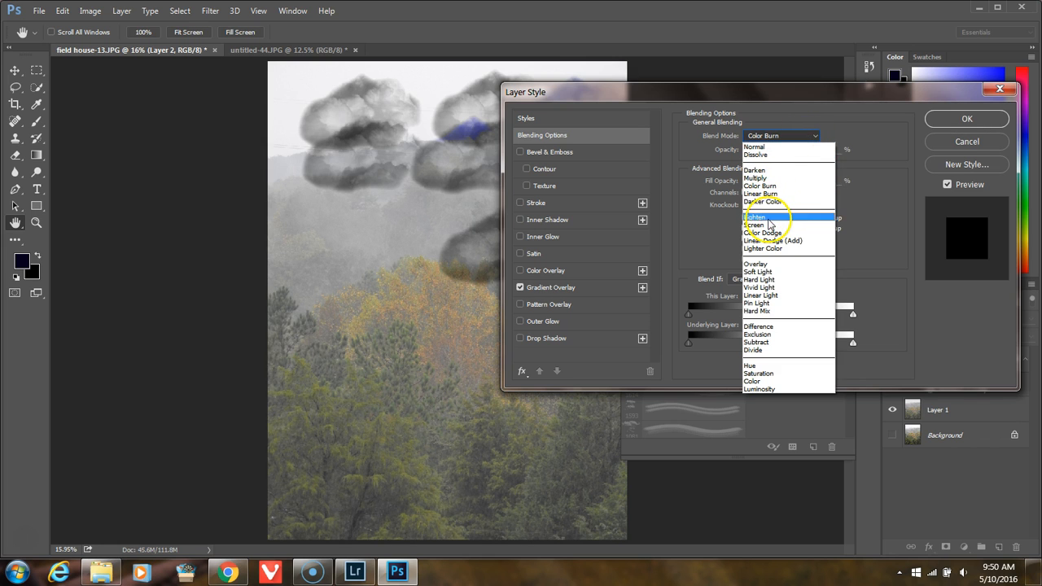
left_click(757, 264)
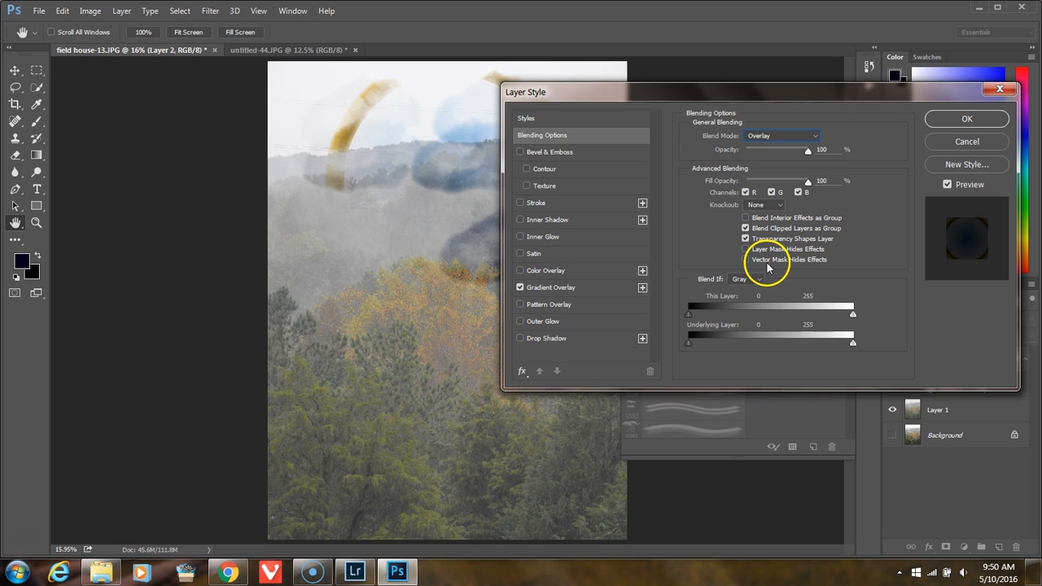
left_click(936, 123)
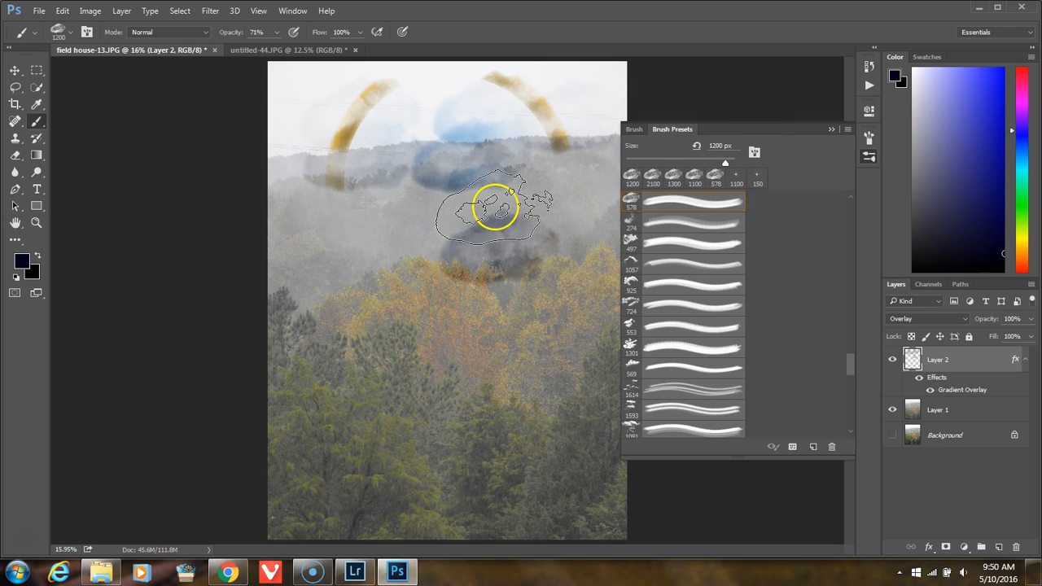
Step: Stamp another cloud above the orange trees and brush clouds across the sky on Layer 2
left_click(393, 254)
mouse_move(379, 110)
left_mouse_down()
mouse_move(344, 93)
mouse_move(443, 127)
mouse_move(559, 128)
mouse_move(442, 143)
mouse_move(606, 183)
left_mouse_up()
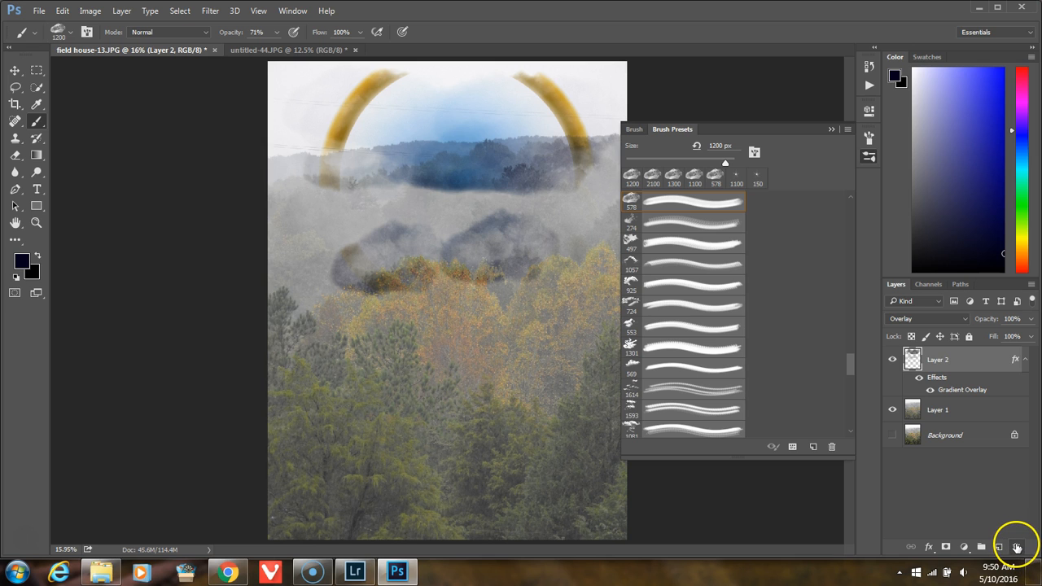
Step: Delete Layer 2 together with its clouds and gradient overlay
left_click(1016, 547)
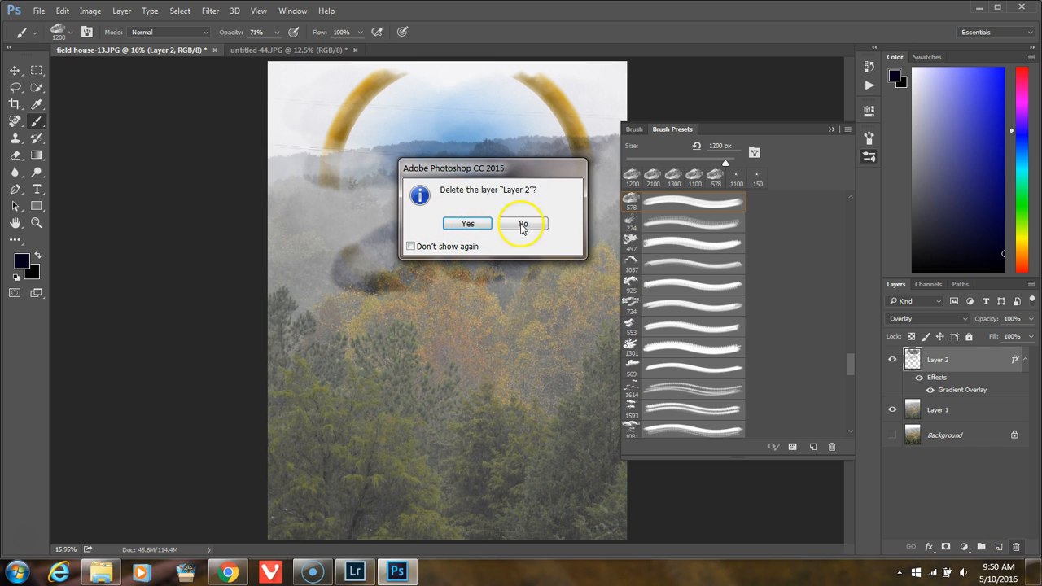
left_click(523, 224)
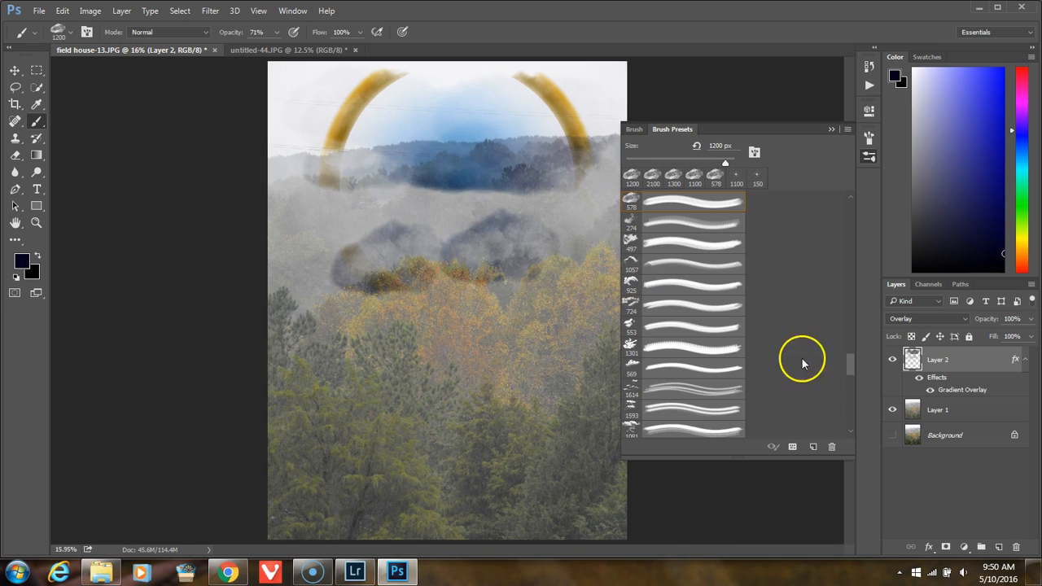
left_click_drag(977, 371, 1015, 547)
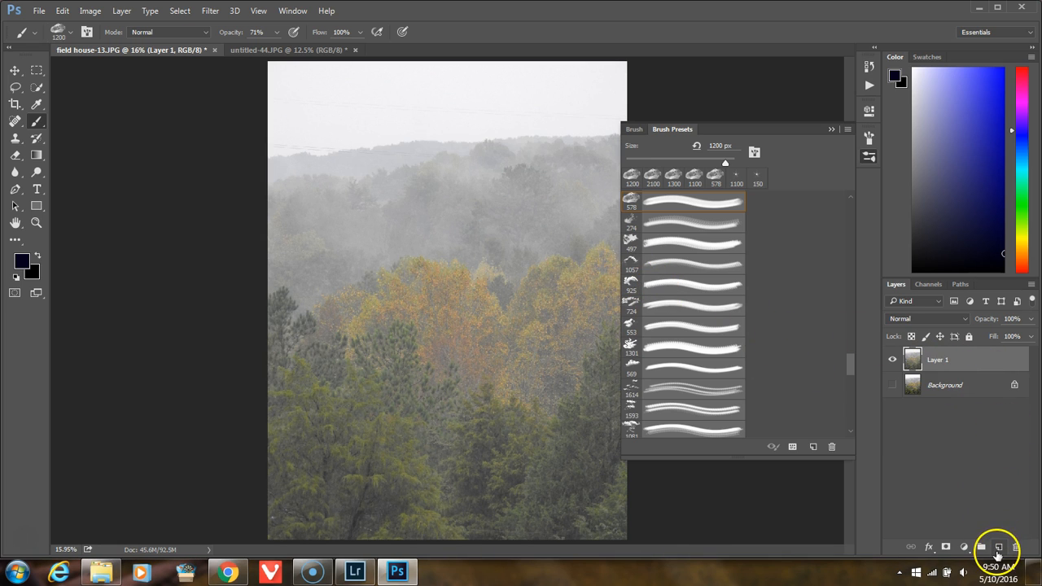
Step: Create a new empty layer and stamp two clouds in the sky using the 274 cloud brush at 900 px
left_click(1000, 548)
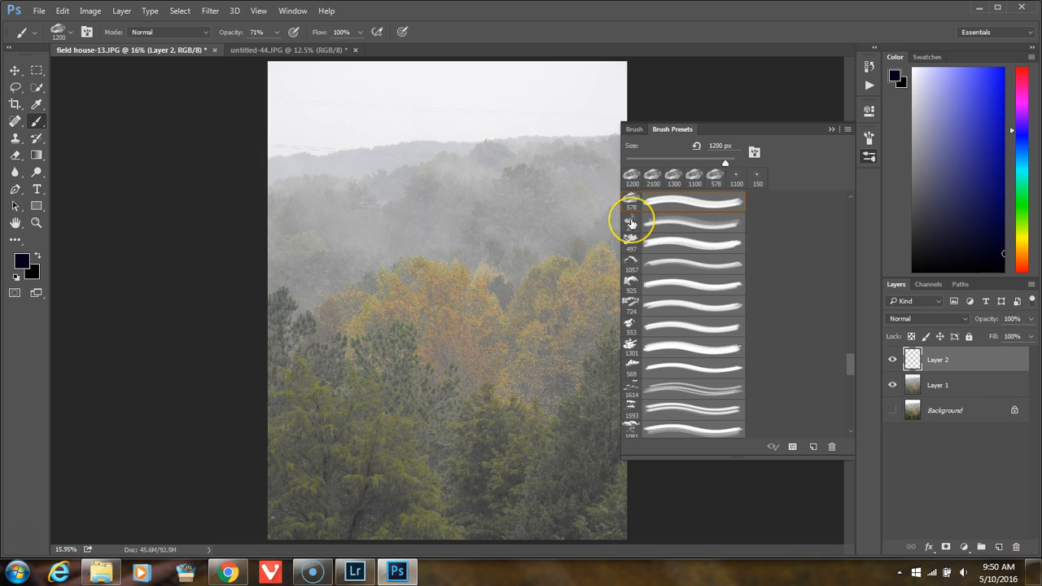
left_click(632, 221)
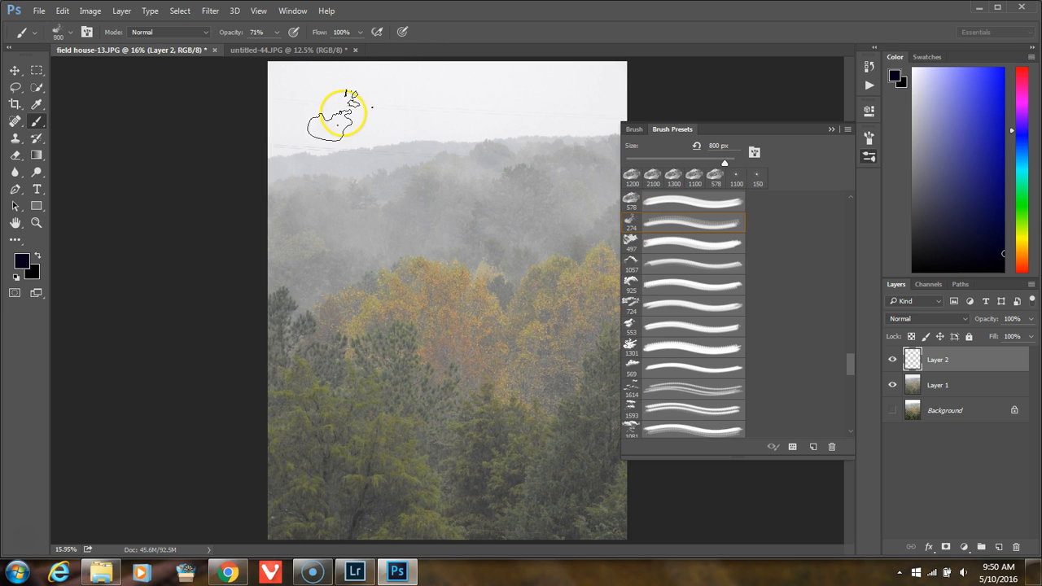
key("]")
left_click(343, 113)
left_click(419, 112)
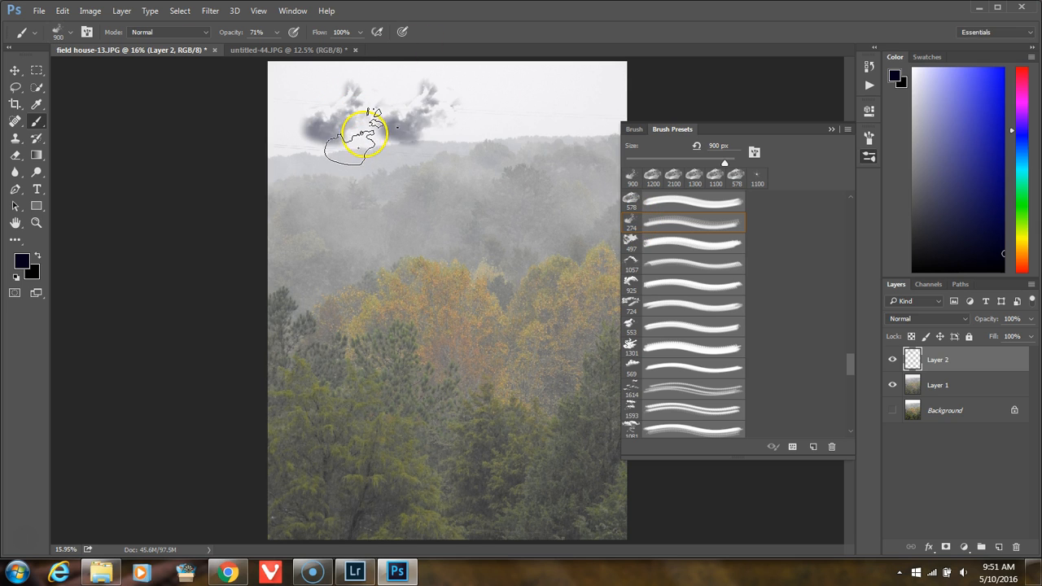
Step: Enlarge the brush to 1800 px and stamp a bigger cloud over the two small ones near the photo's upper edge
key("bracketright")
key("bracketright")
key("bracketright")
key("bracketright")
key("bracketright")
key("bracketright")
key("bracketright")
key("bracketright")
Step: Stamp an arched cloud in the upper-right sky with the 1057 cloud brush enlarged to 1400 px
key("bracketright")
left_click(431, 69)
left_click(635, 261)
key("bracketright")
key("bracketright")
key("bracketright")
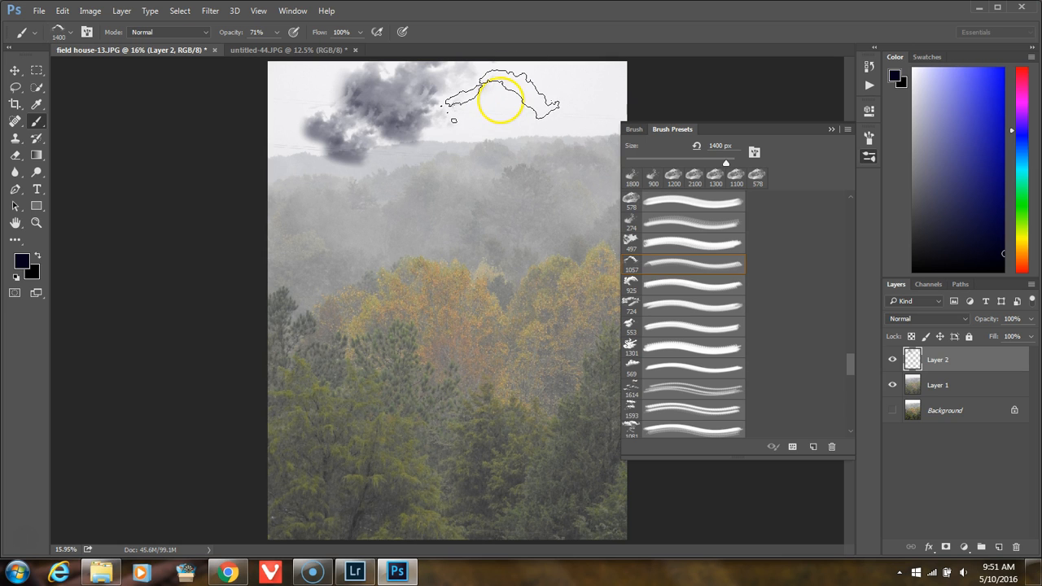
left_click(498, 109)
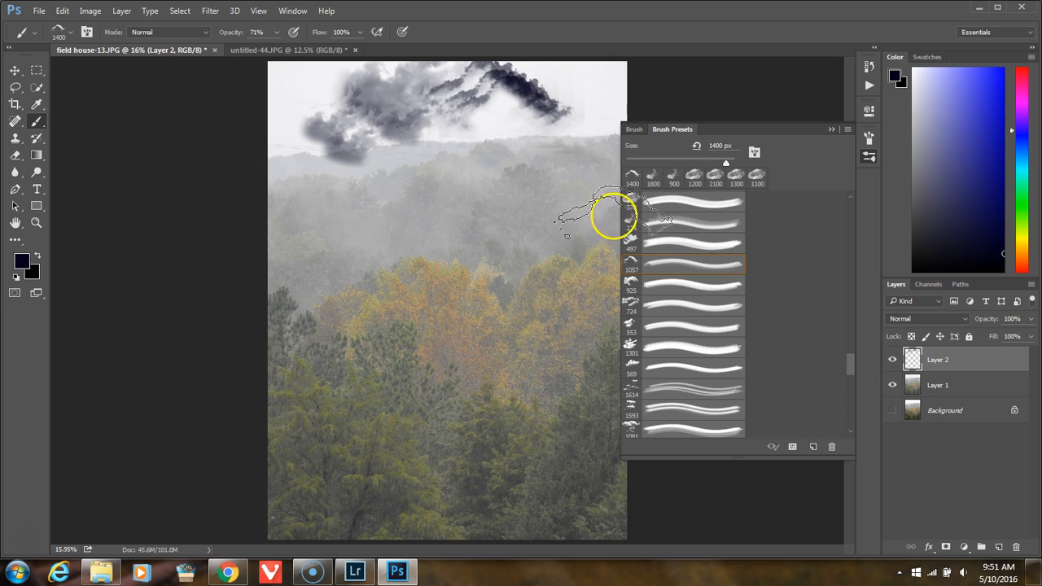
Step: Stamp a cloud below the arched one, over the hill line, with the 925 cloud brush enlarged to 1500 px
left_click(633, 281)
left_click(539, 91)
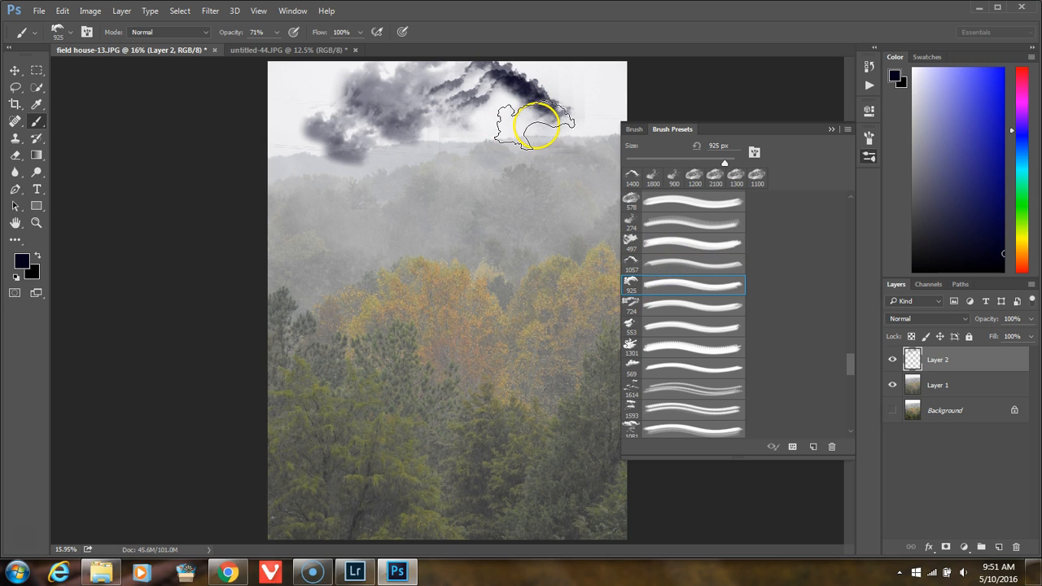
key("bracketright")
key("bracketright")
key("bracketright")
key("bracketright")
key("bracketright")
key("bracketright")
key("bracketright")
key("bracketright")
key("bracketright")
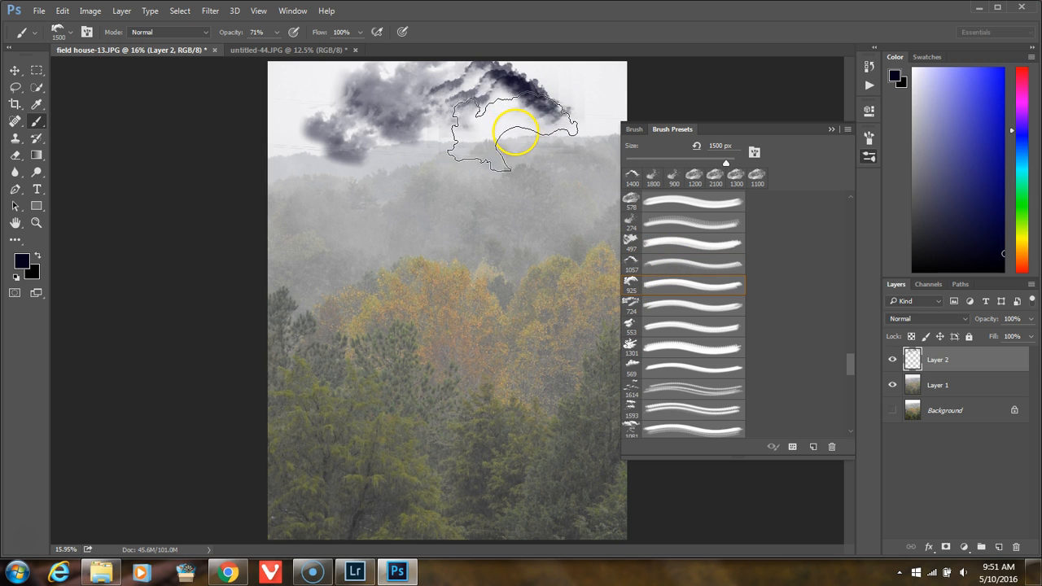
left_click(512, 142)
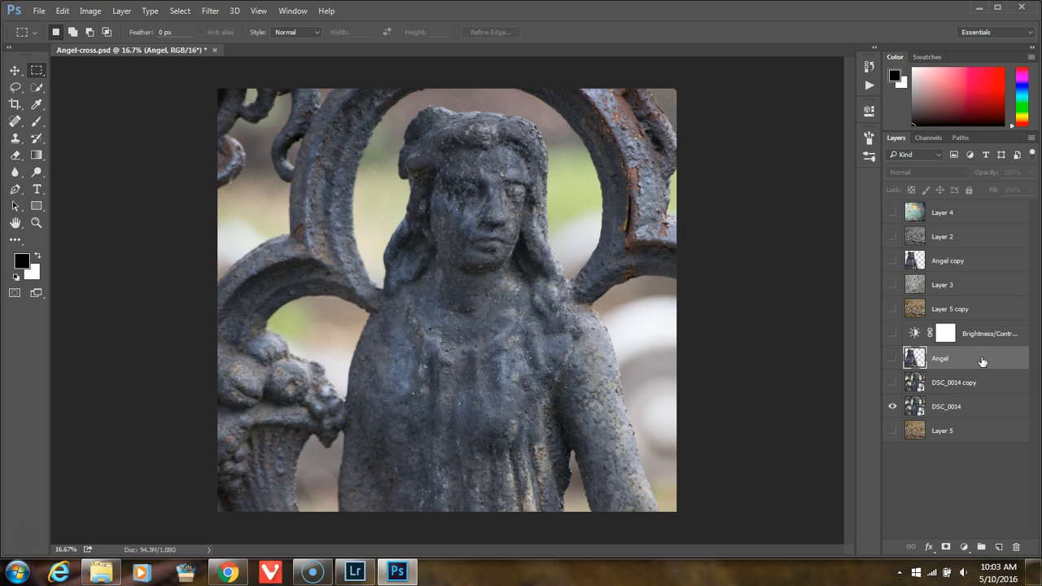
Step: In Angel-cross.psd, hide DSC_0014 and show the Angel, Brightness/Contrast, Layer 5 copy and Layer 3 layers
left_click(892, 360, "alt")
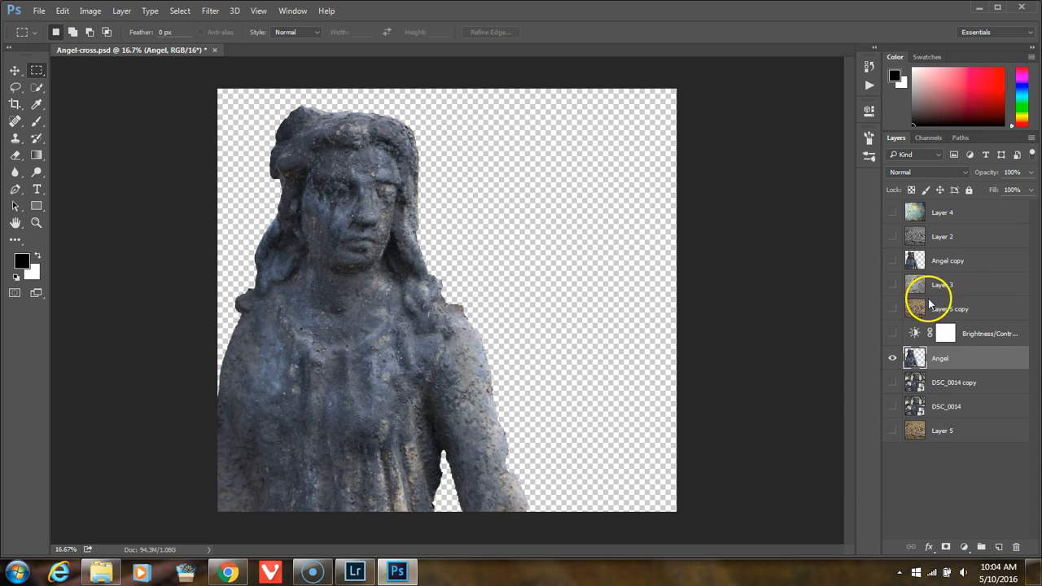
left_click(893, 334)
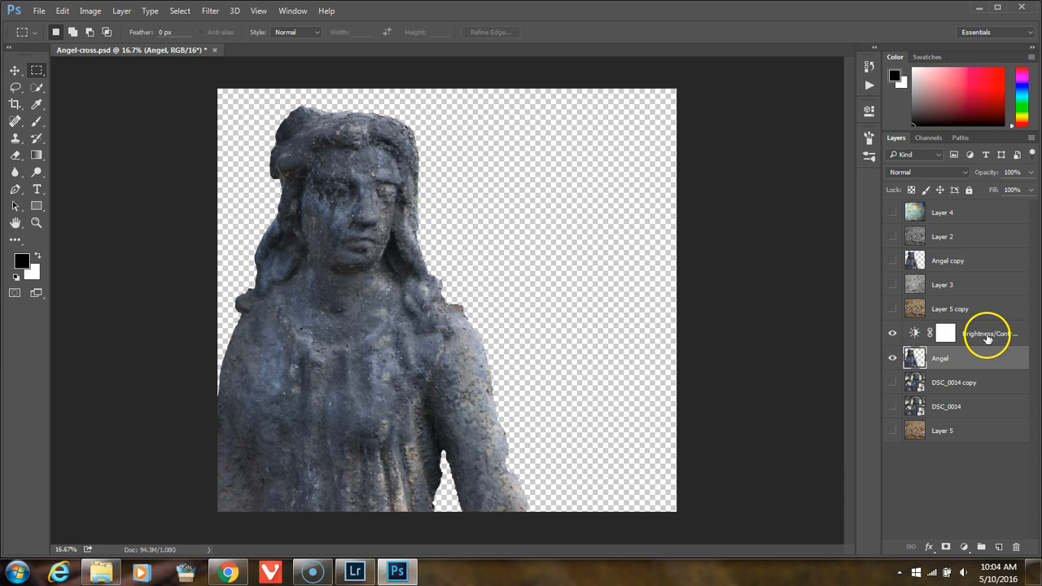
left_click(893, 310)
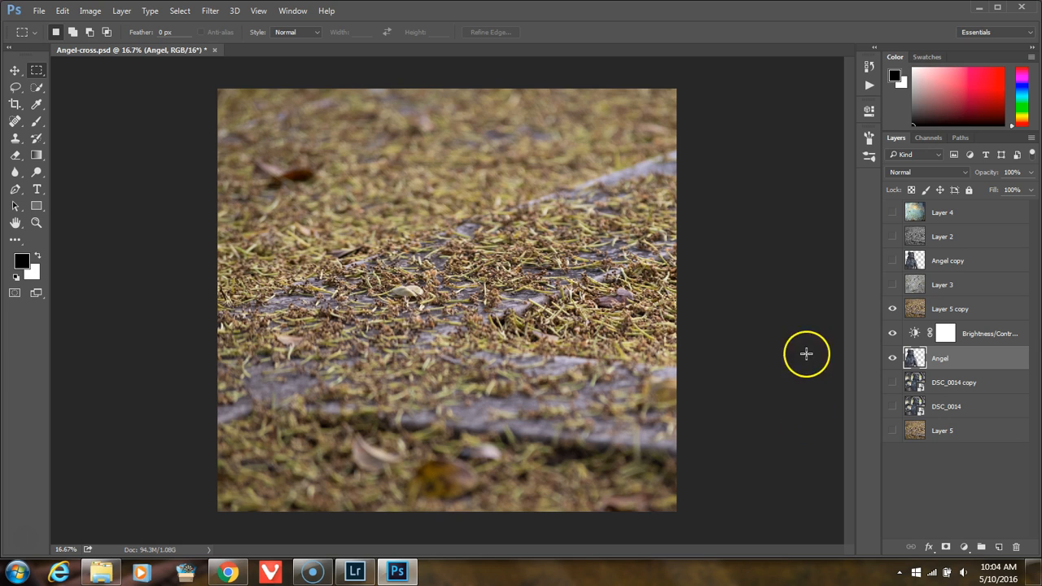
left_click(892, 285)
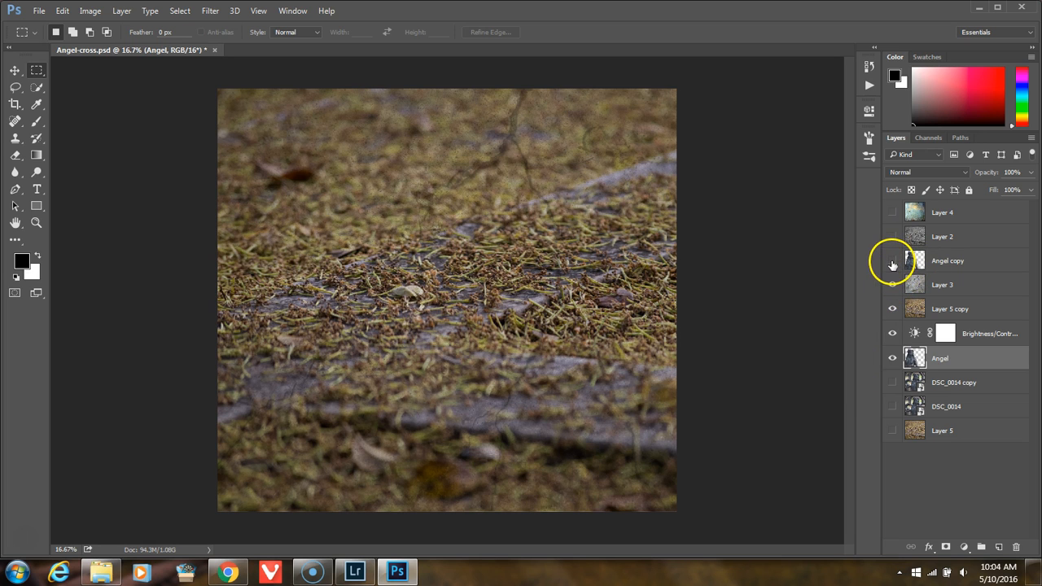
Step: Toggle the visibility of Layer 5 copy, Layer 3 and Angel copy to compare their effects, leaving only Layer 3 of them shown
left_click(893, 310)
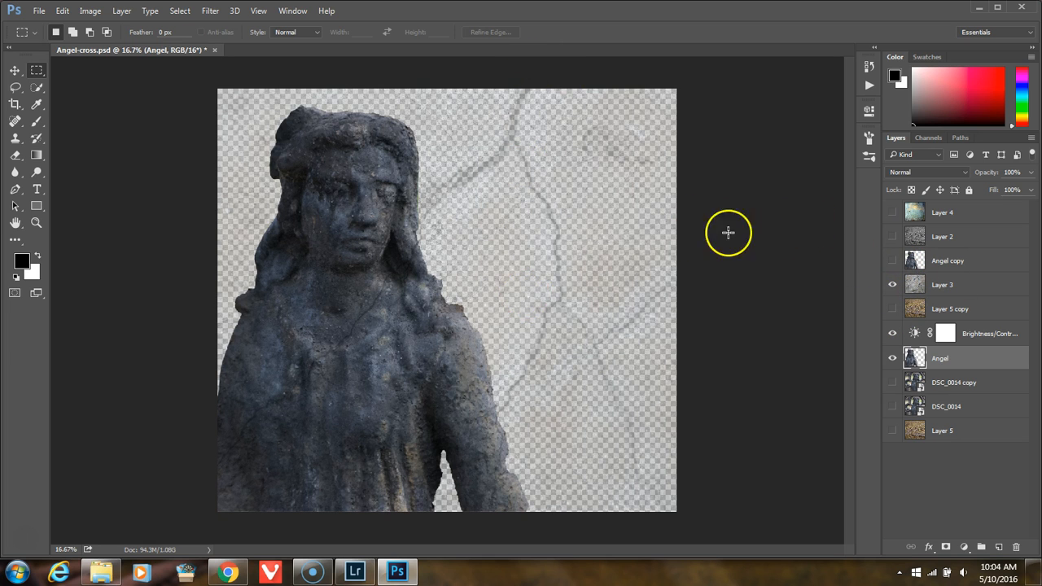
left_click(893, 286)
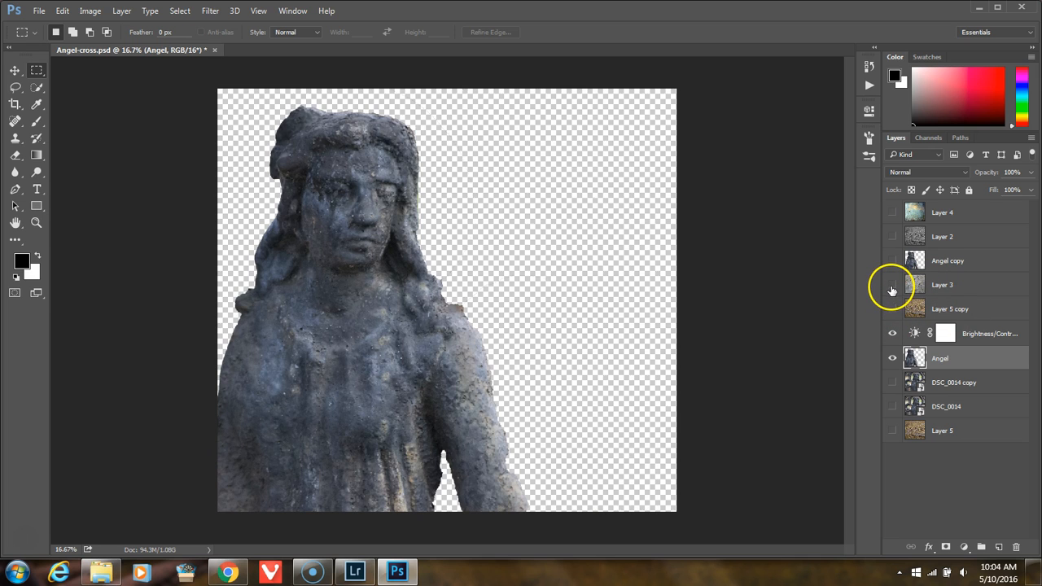
left_click(892, 285)
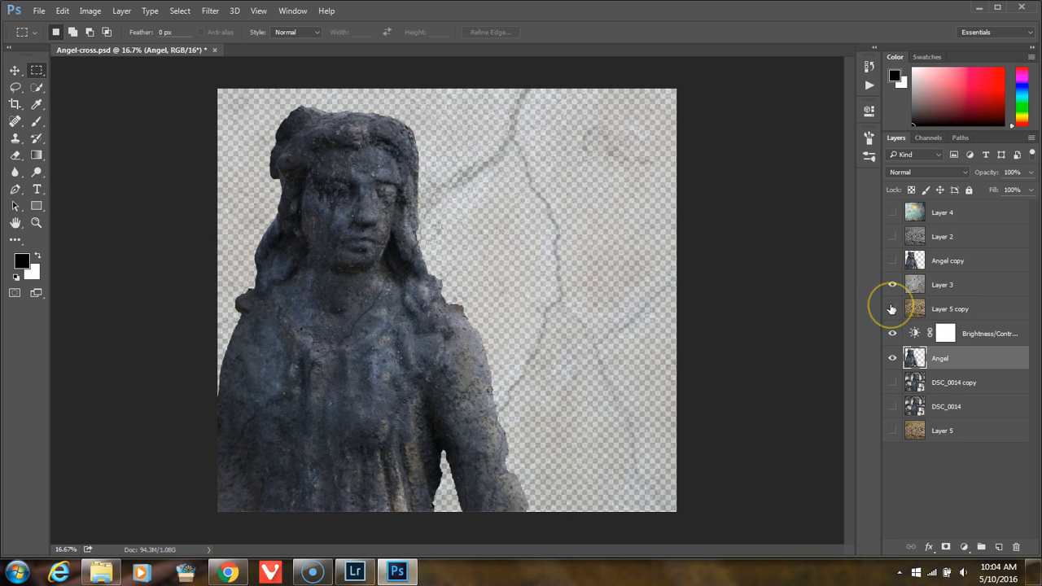
left_click(892, 309)
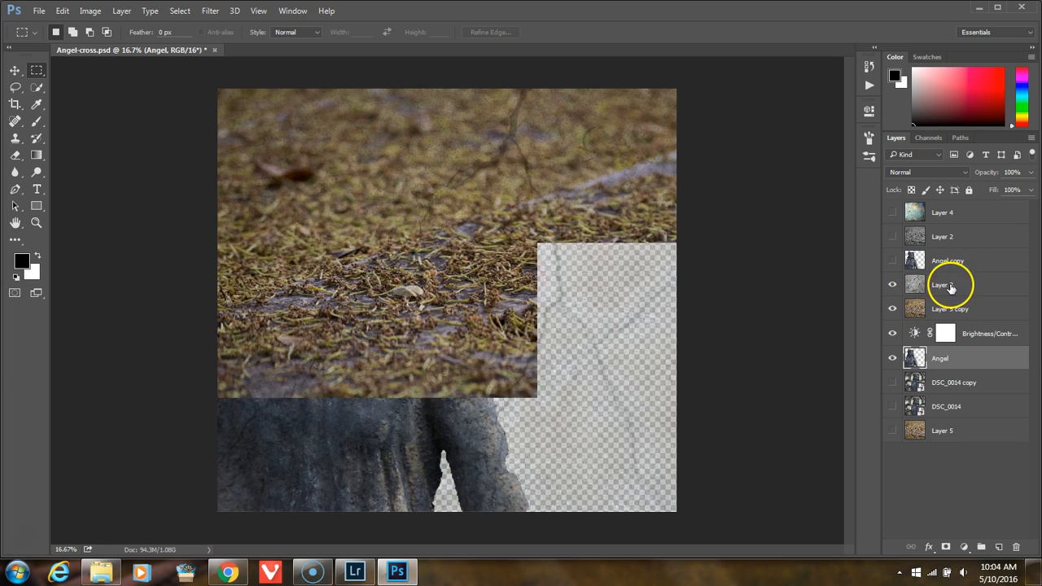
left_click(893, 308)
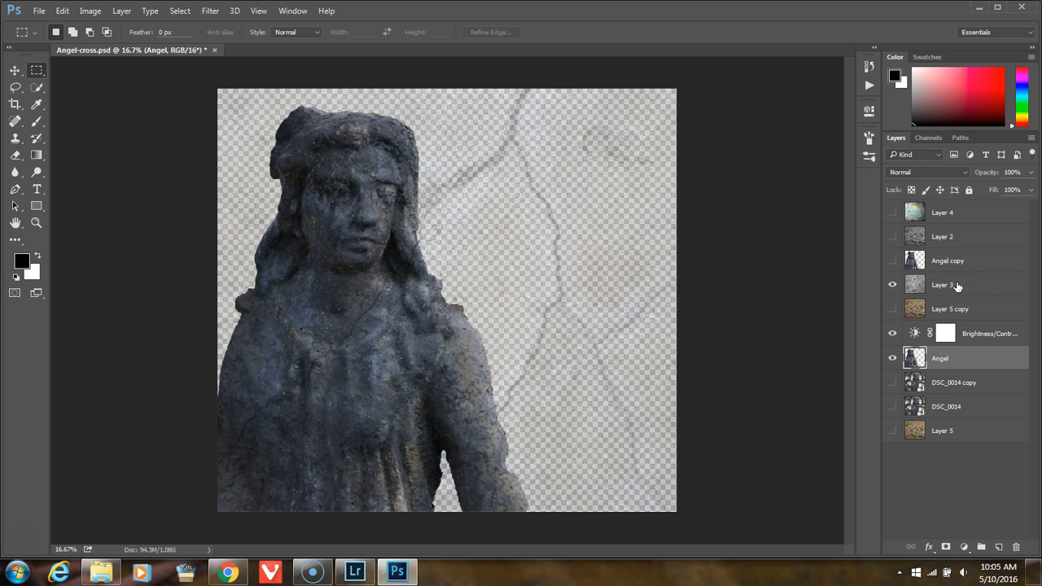
left_click(892, 260)
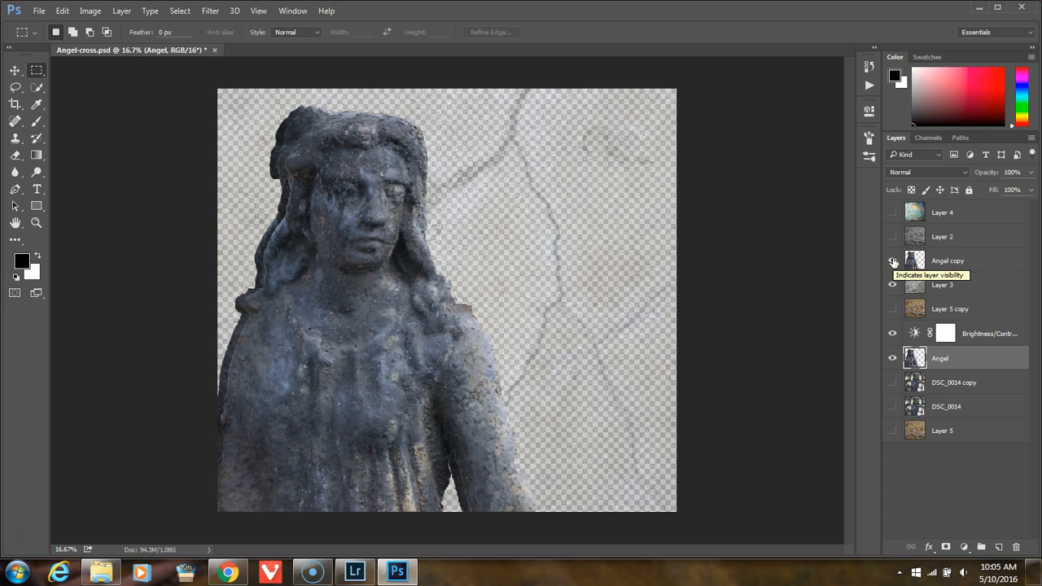
left_click(892, 260)
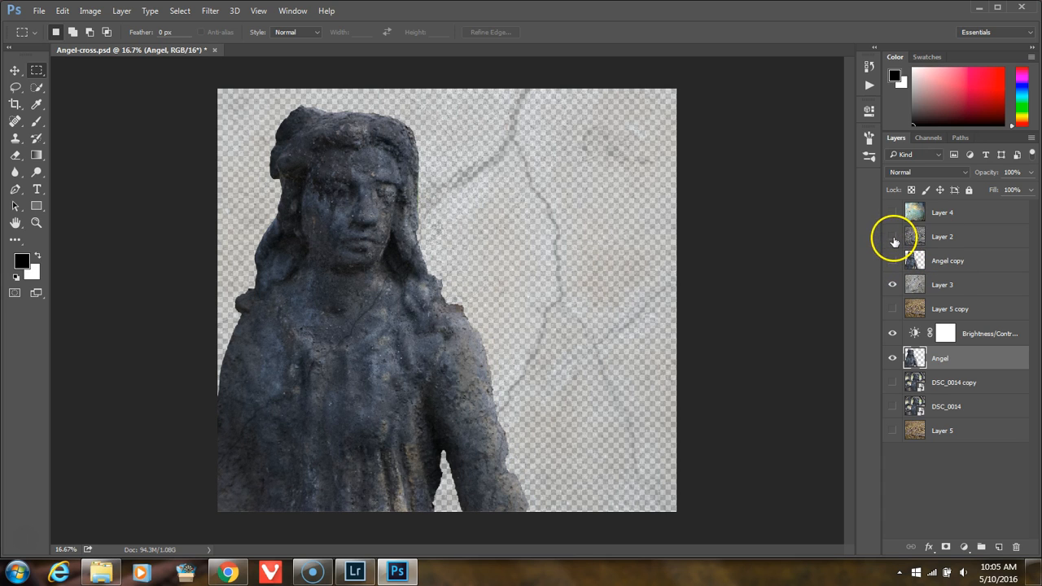
Step: Show Layer 2, check the composite with Layer 5 copy briefly turned on, and select Layer 2 to view its blend mode
left_click(893, 237)
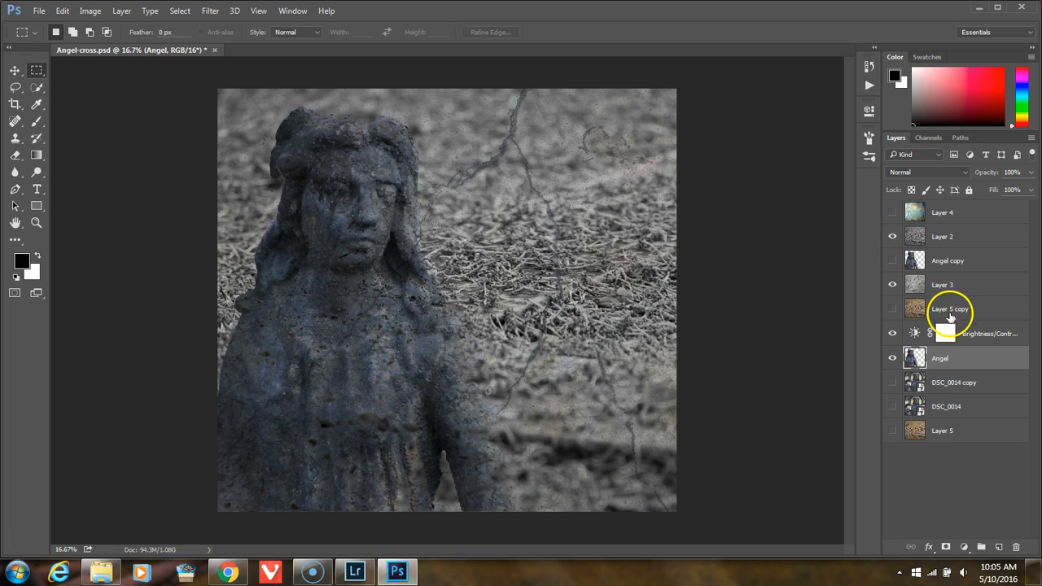
left_click(892, 309)
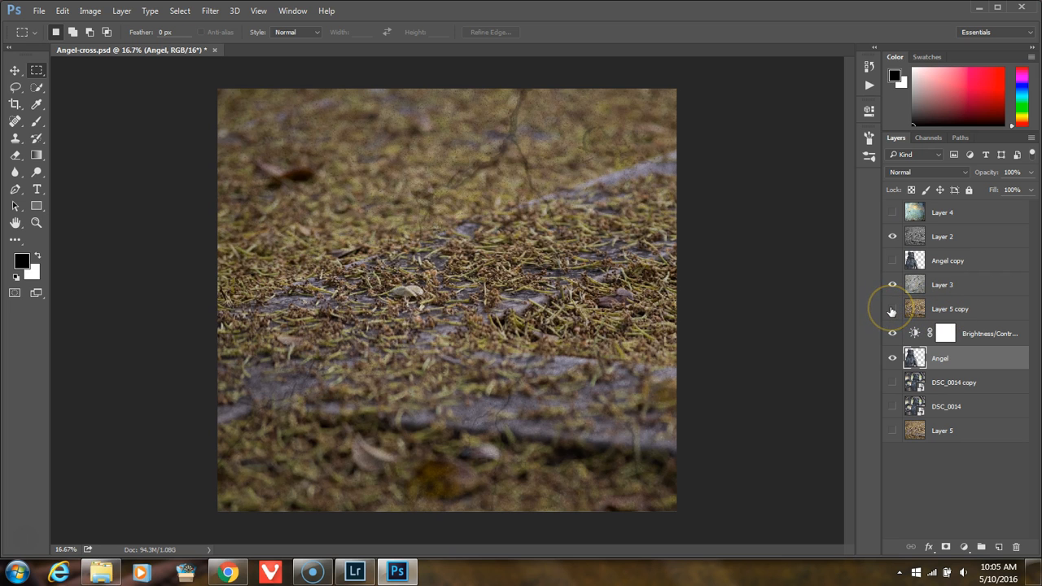
left_click(892, 310)
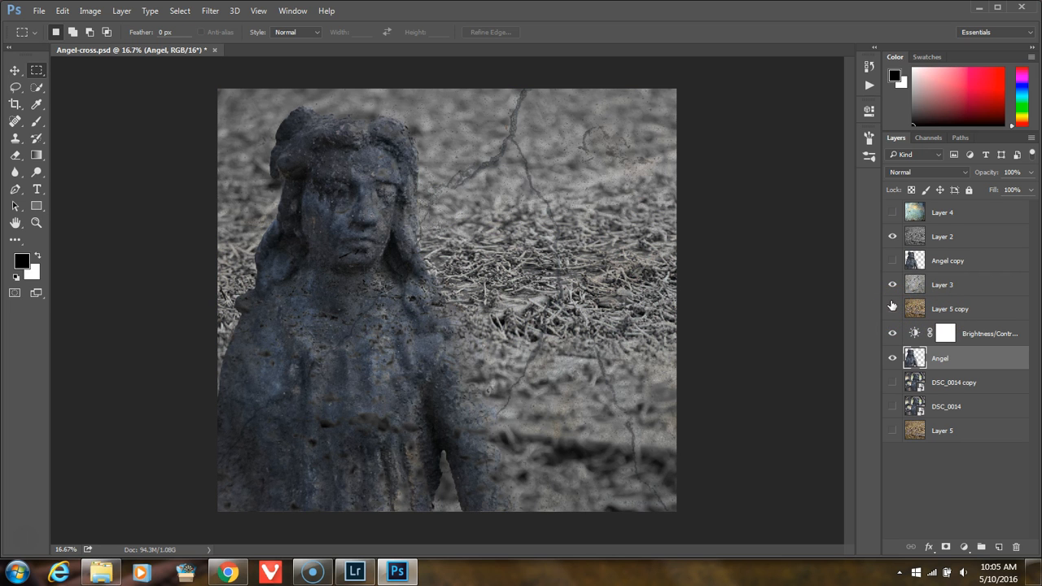
left_click(979, 235)
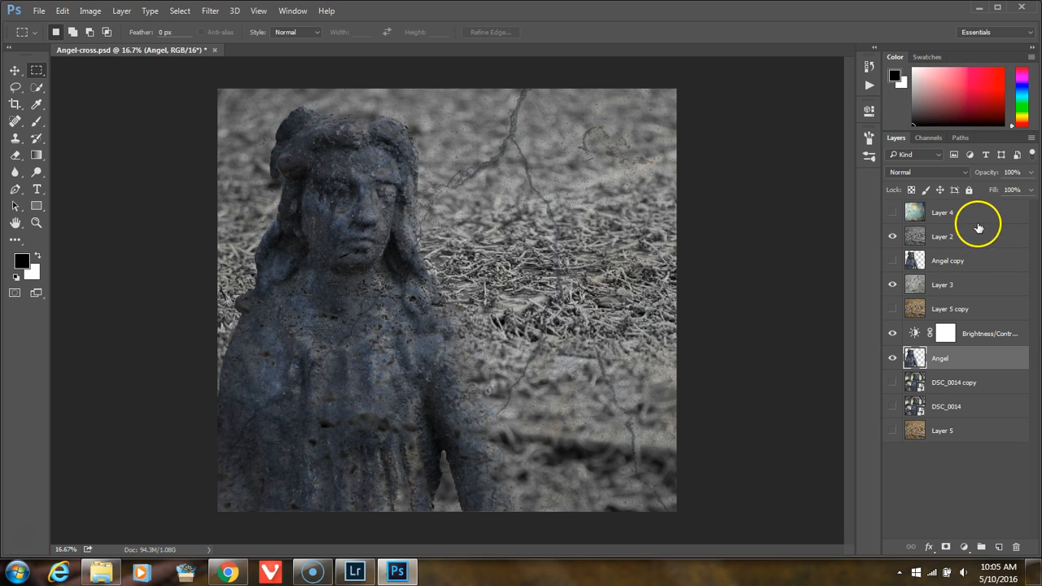
left_click(980, 238)
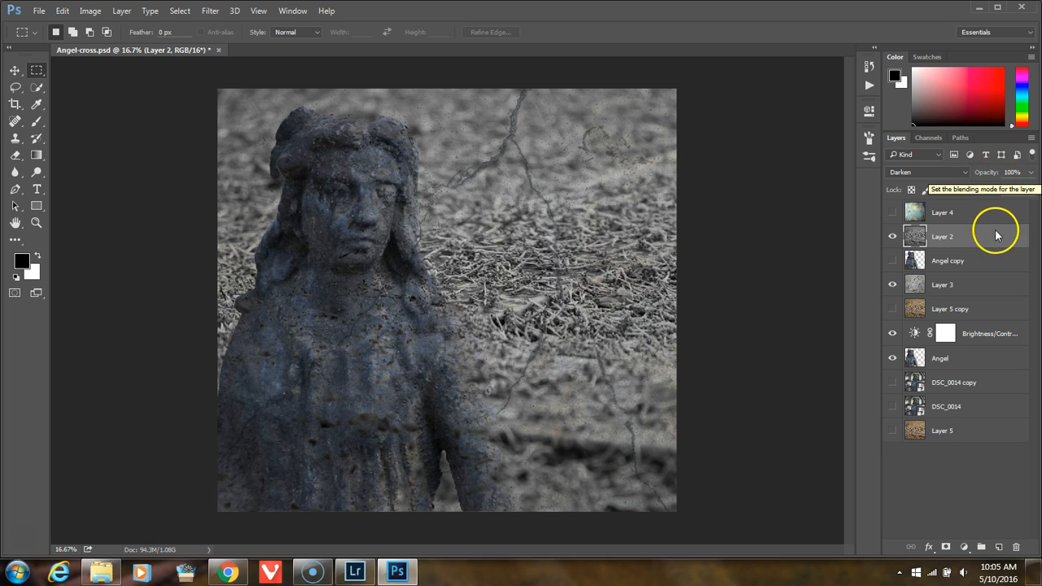
Step: Show Layer 4 and compare the composite with Layer 5 copy turned on and off again
left_click(893, 212)
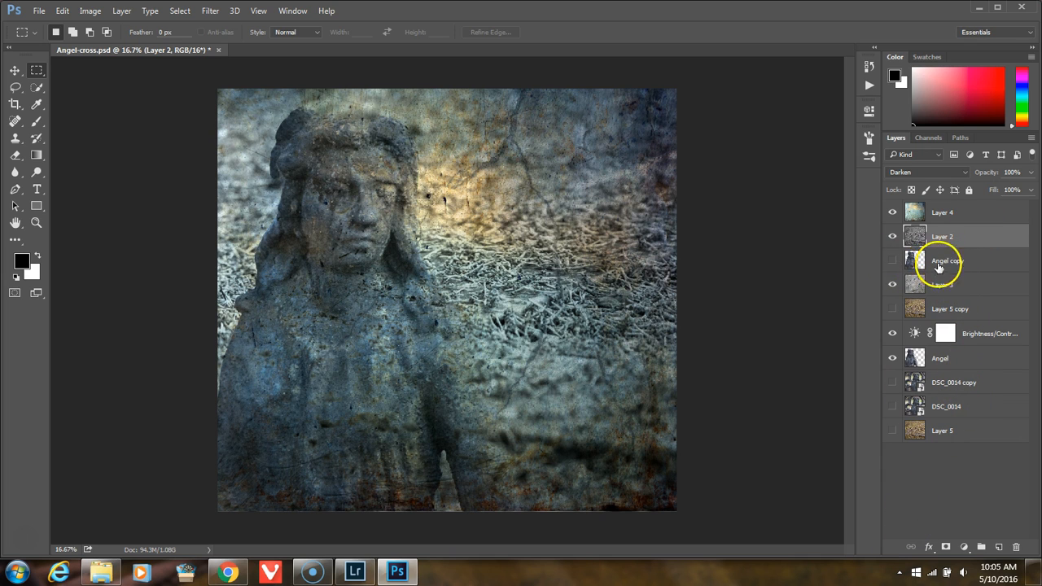
left_click(893, 310)
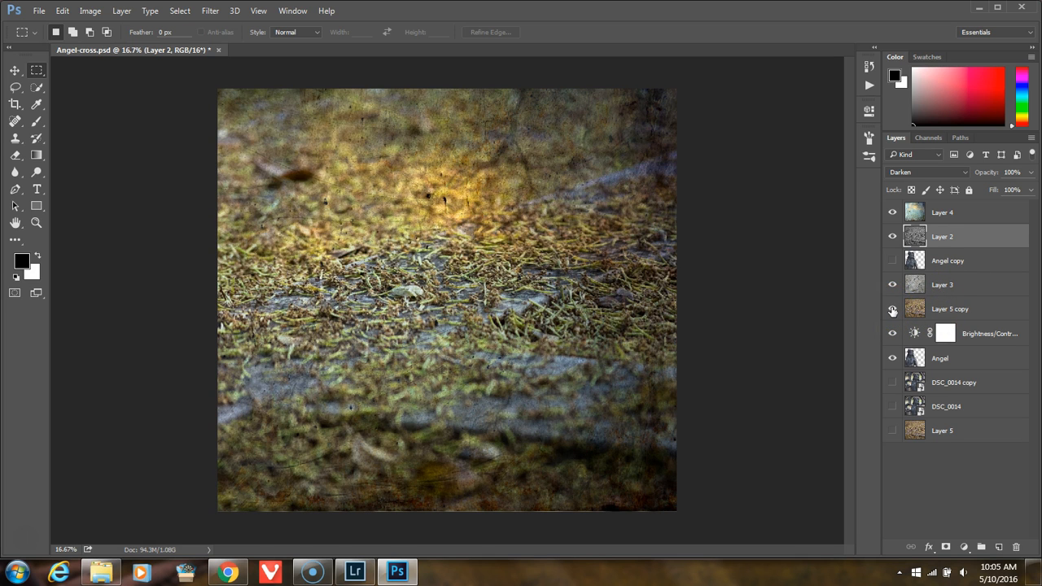
left_click(893, 310)
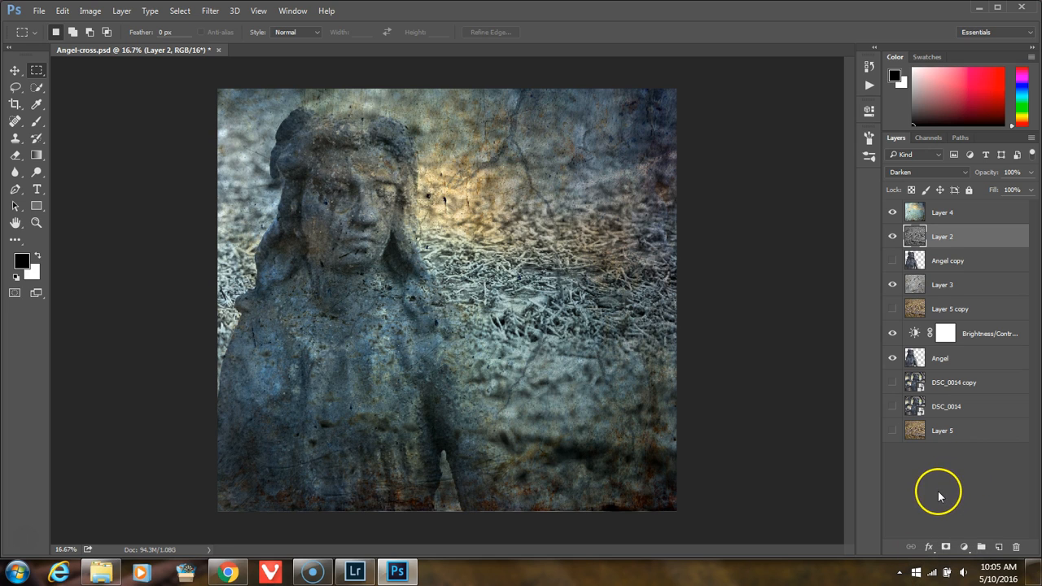
Step: Select Layer 4, show Layer 5 copy, and lower Layer 4's opacity to 0% before setting it to 95%
left_click(993, 212)
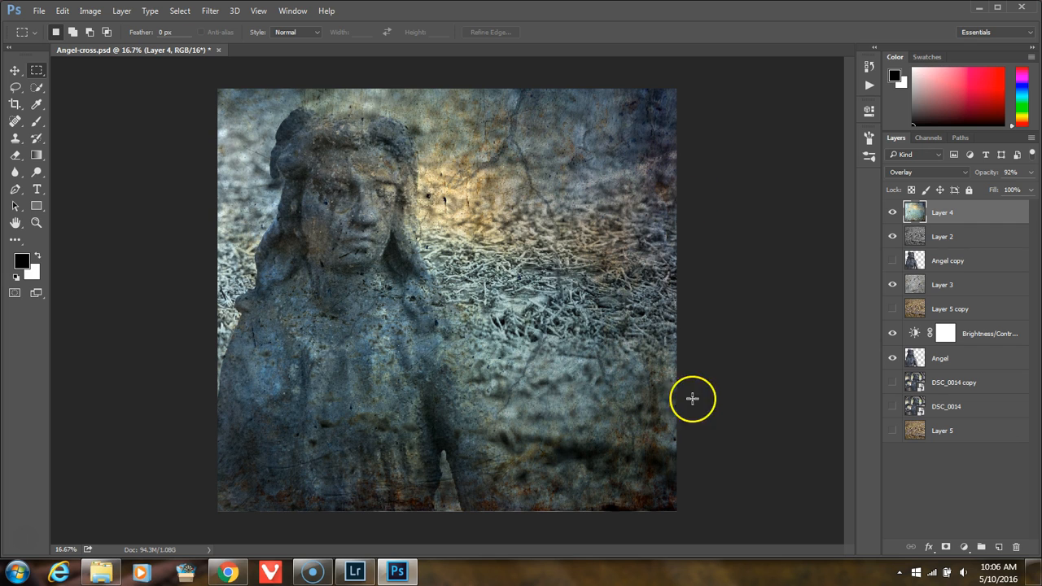
left_click(894, 311)
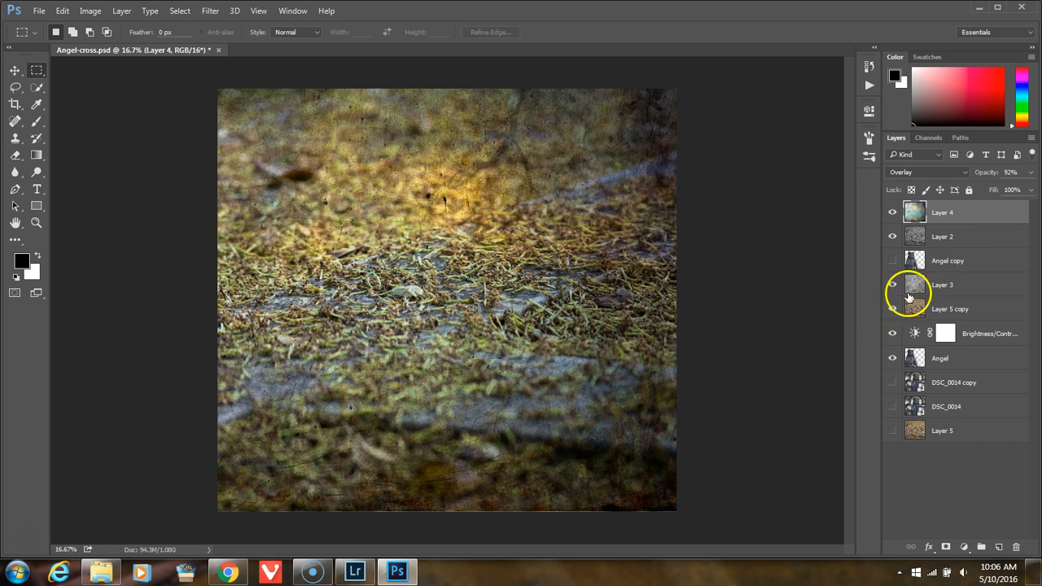
left_click_drag(986, 171, 925, 176)
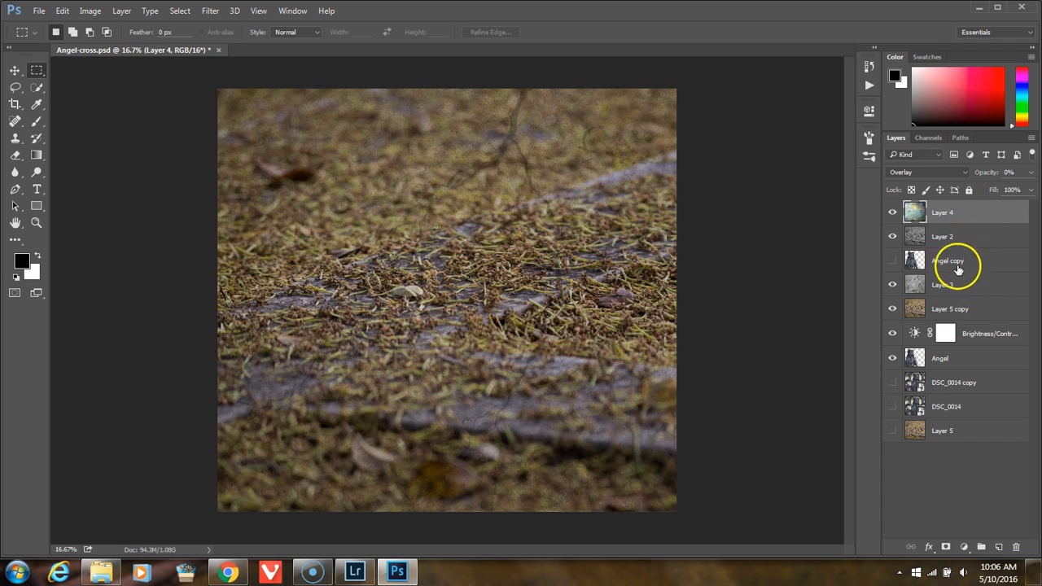
mouse_move(992, 179)
left_mouse_down()
mouse_move(1030, 171)
mouse_move(998, 178)
left_mouse_up()
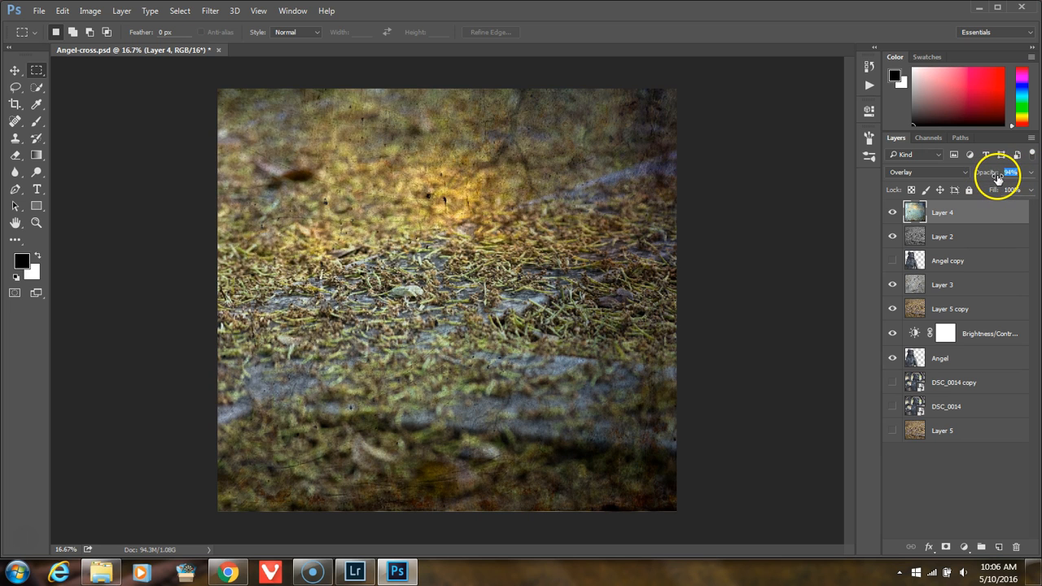
Step: Set Layer 5 copy to 43% opacity and change its blend mode to Darken
left_click(992, 309)
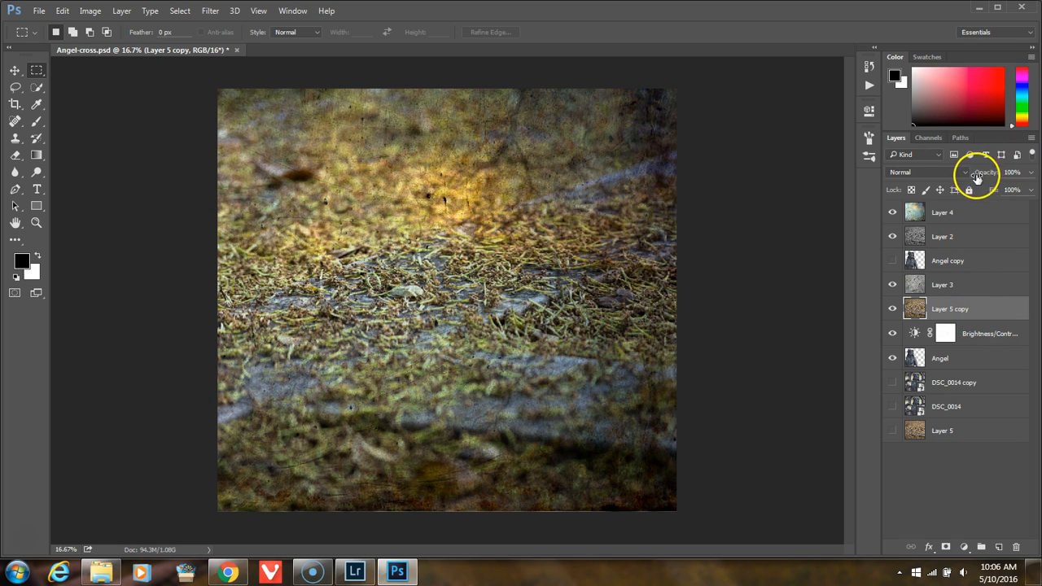
left_click_drag(988, 177, 933, 168)
left_click(930, 172)
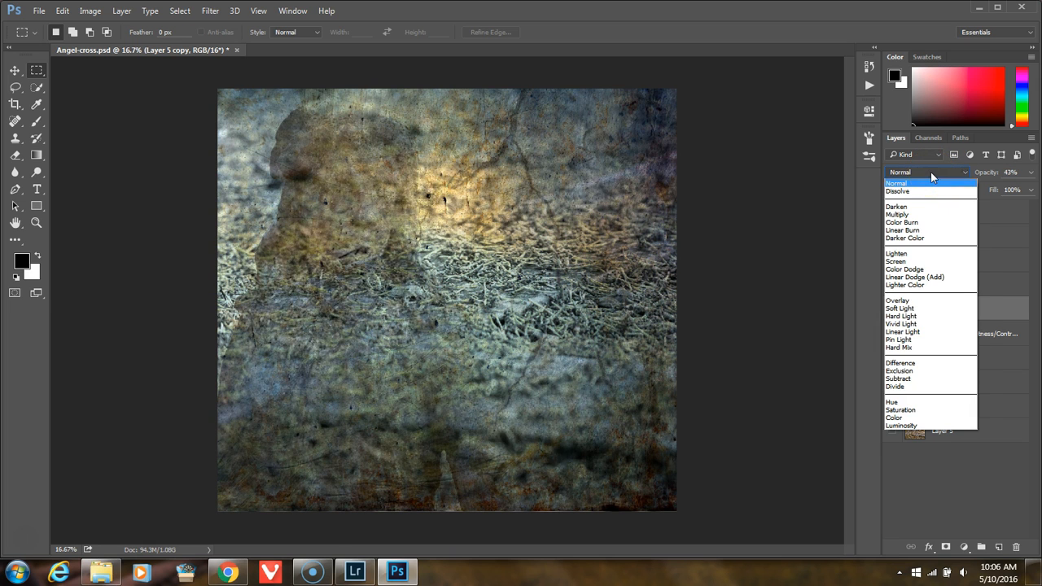
left_click(931, 171)
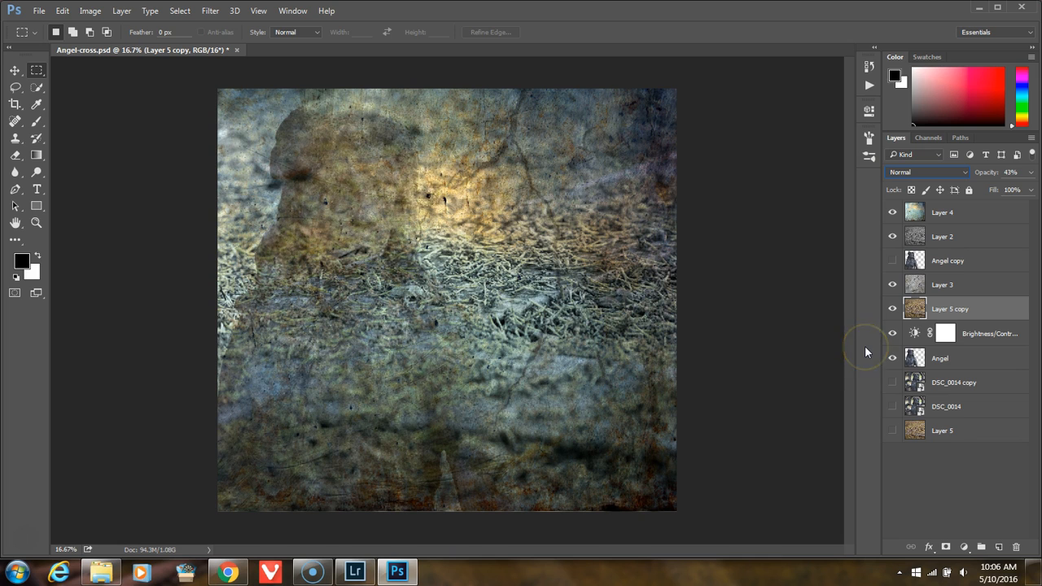
key("Down")
key("Down")
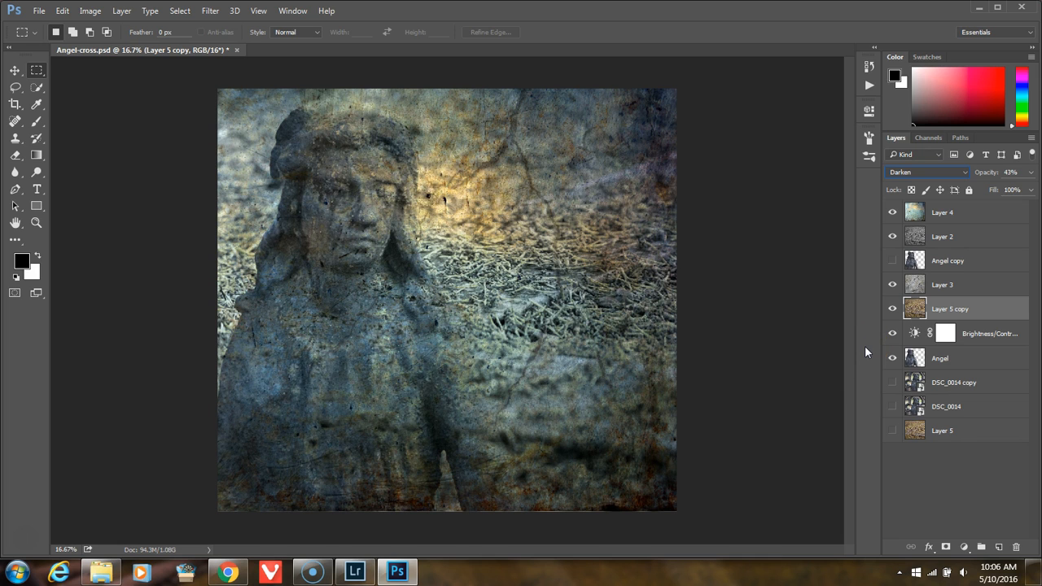
Step: Try Color Burn and Darker Color as blend modes for Layer 5 copy, and dismiss the disk space notification
key("Down")
key("Down")
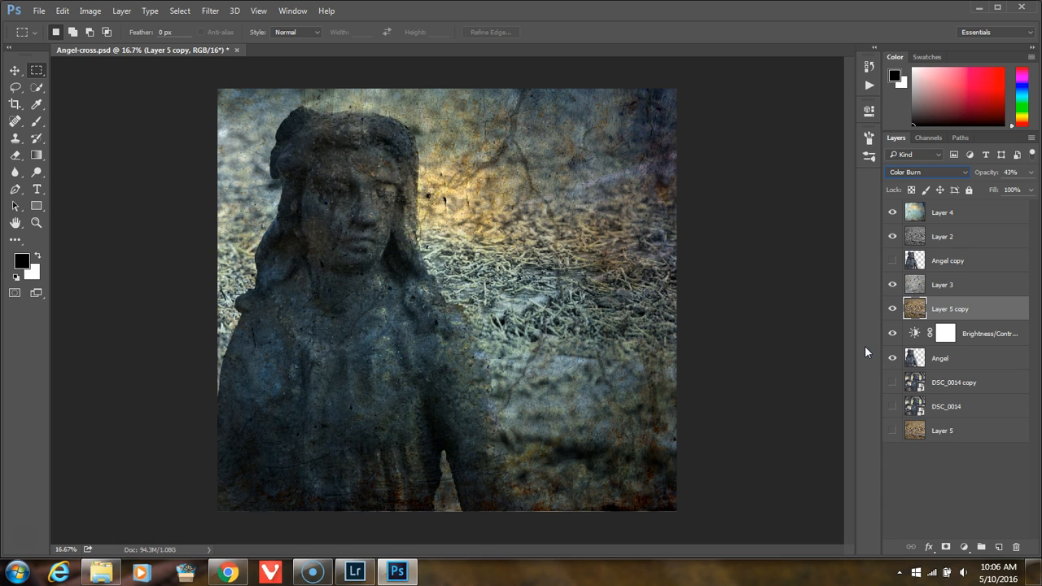
left_click(1002, 174)
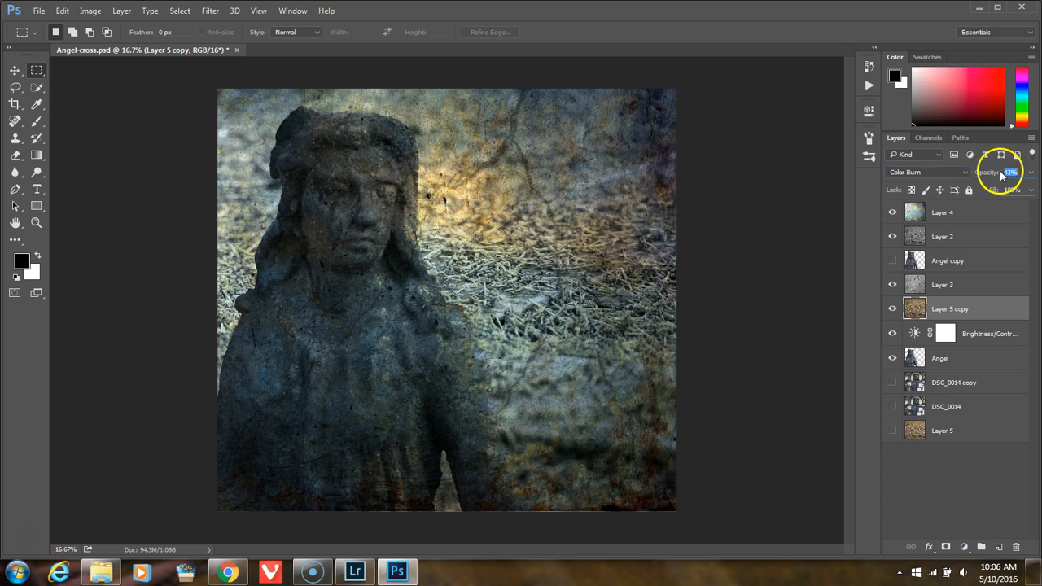
left_click(930, 169)
left_click(930, 170)
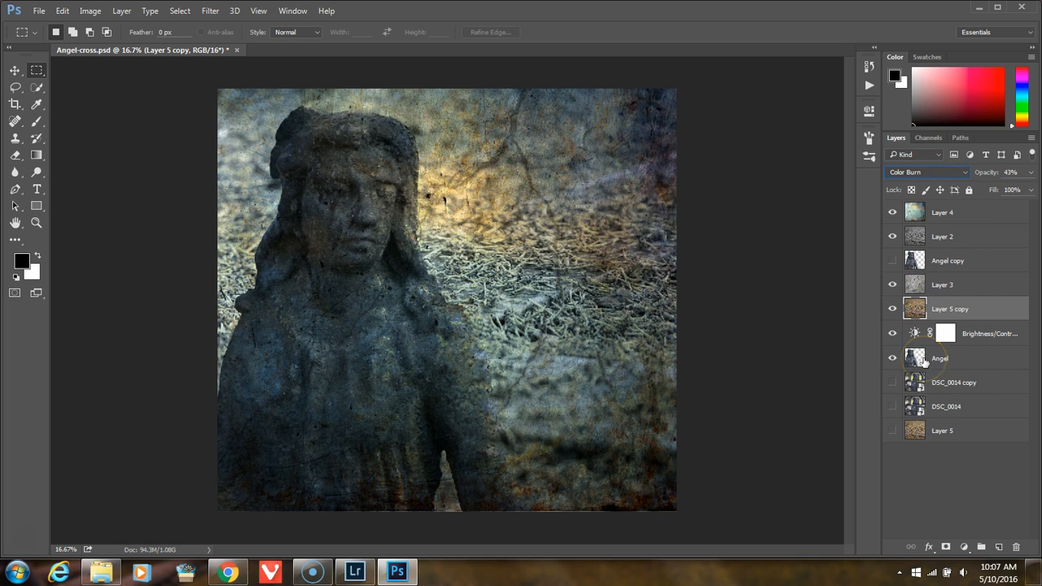
key("Down")
key("Down")
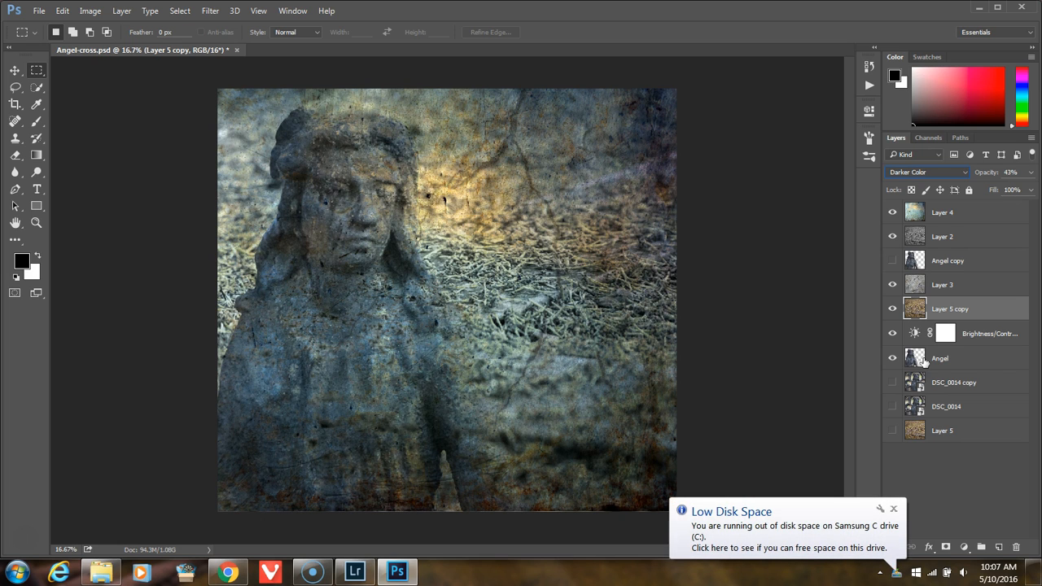
left_click(893, 511)
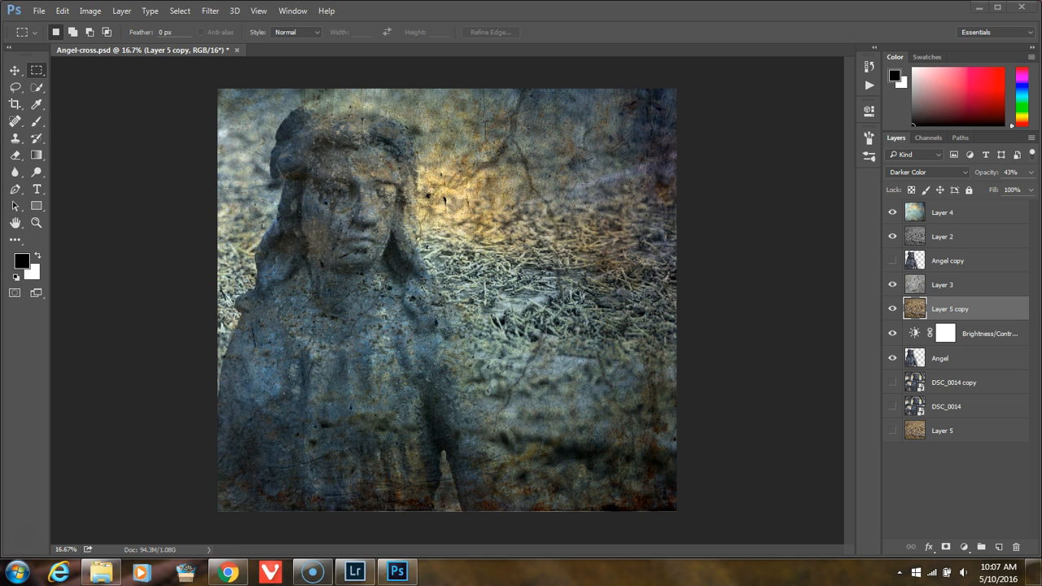
Step: Preview the Lighten and Linear Dodge (Add) blend modes on Layer 5 copy, and set it to Overlay
left_click(933, 172)
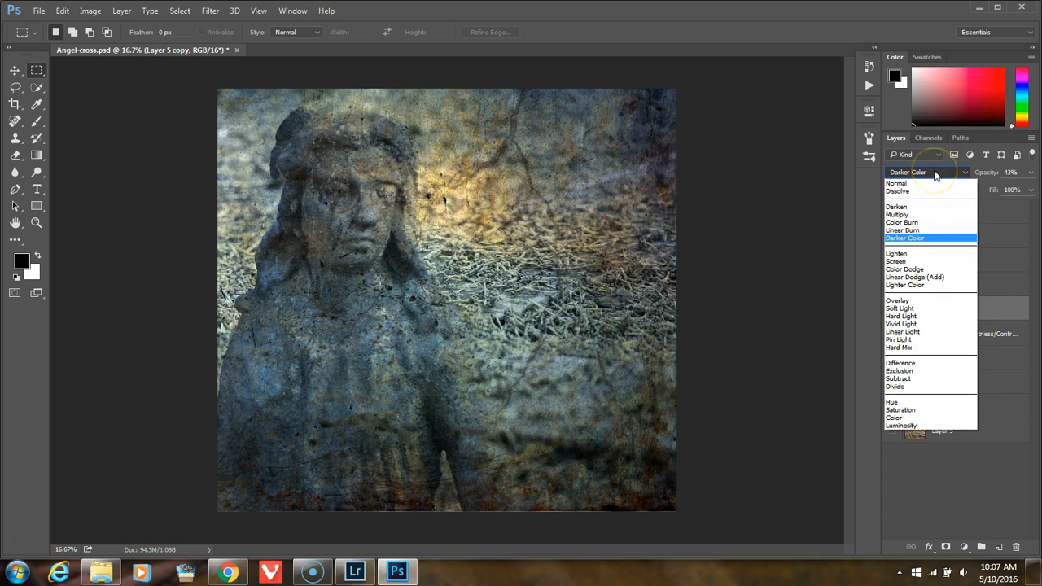
left_click(935, 172)
key("Down")
key("Down")
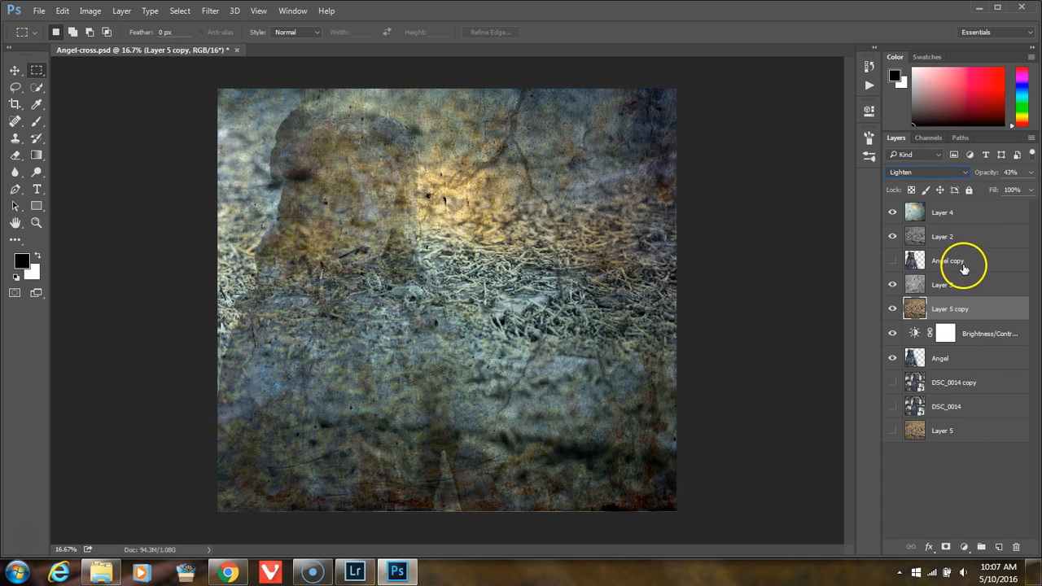
key("Down")
key("Down")
key("Down")
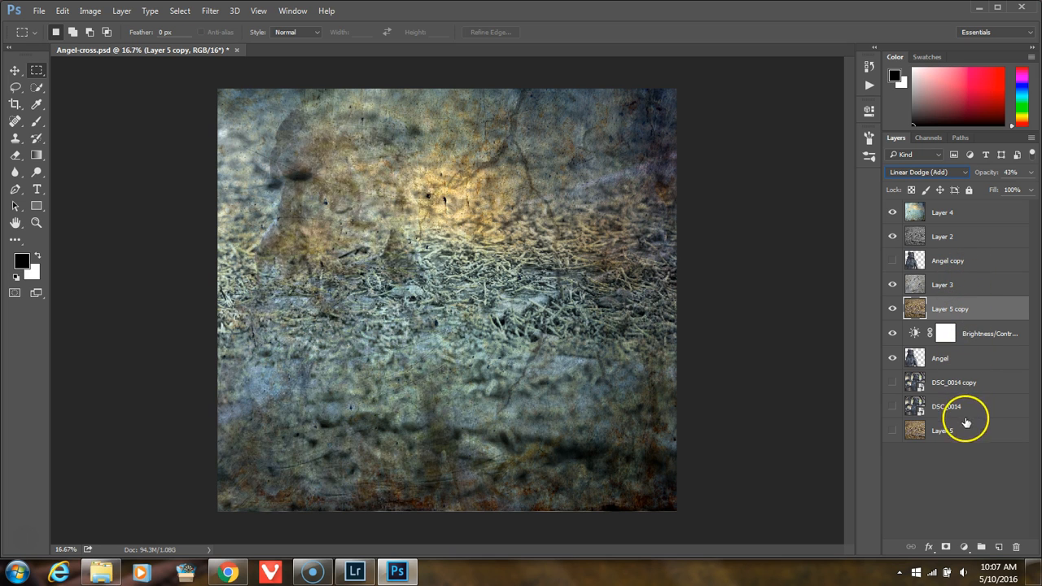
key("Down")
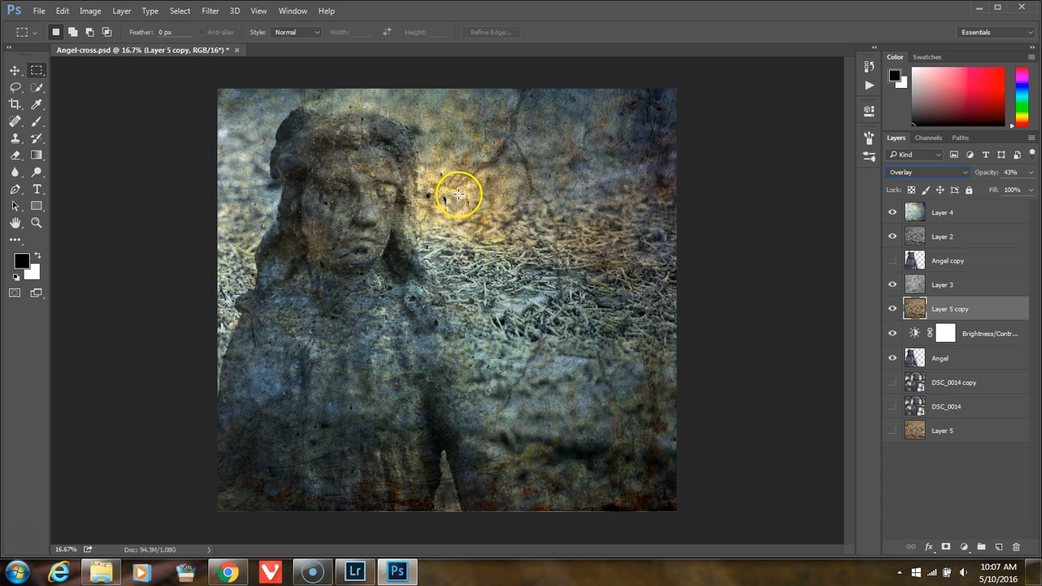
Step: Try to reposition Layer 4 and stretch it to about 144% width with Free Transform
left_click(981, 211)
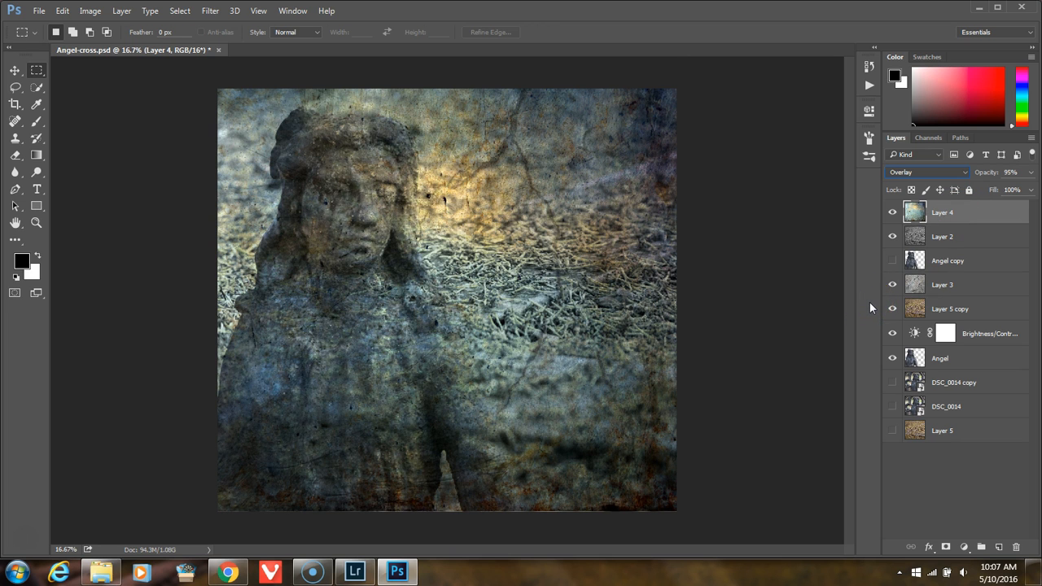
key("ctrl+t")
left_click_drag(614, 256, 504, 258)
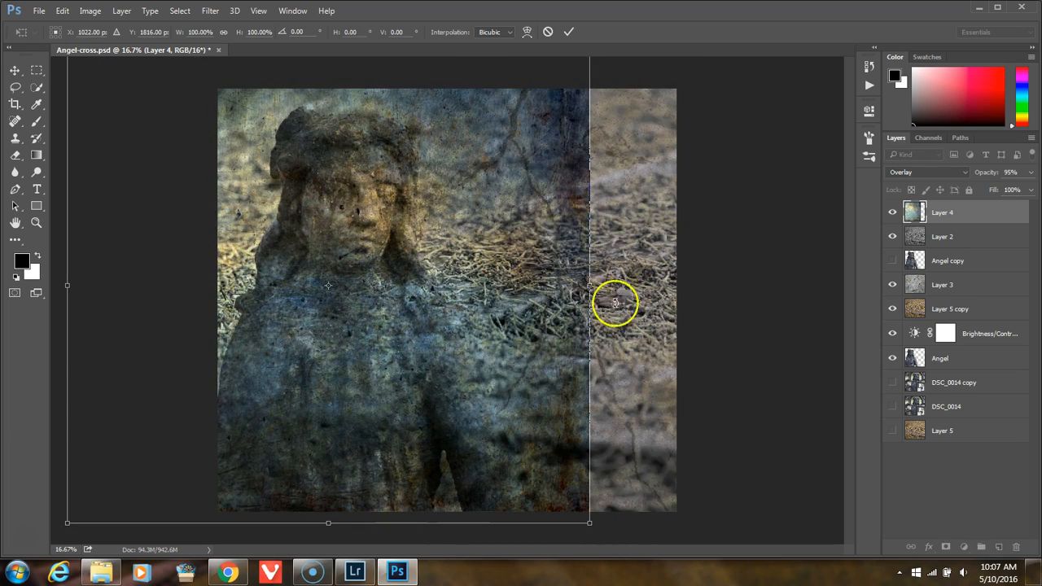
left_click_drag(589, 286, 633, 284)
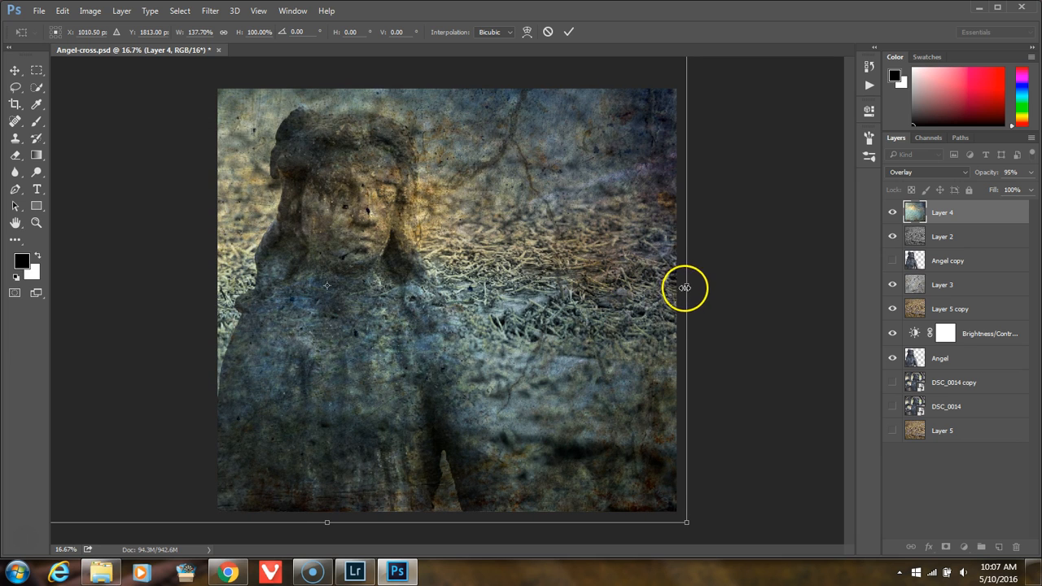
left_click_drag(686, 287, 717, 288)
left_click_drag(644, 291, 611, 294)
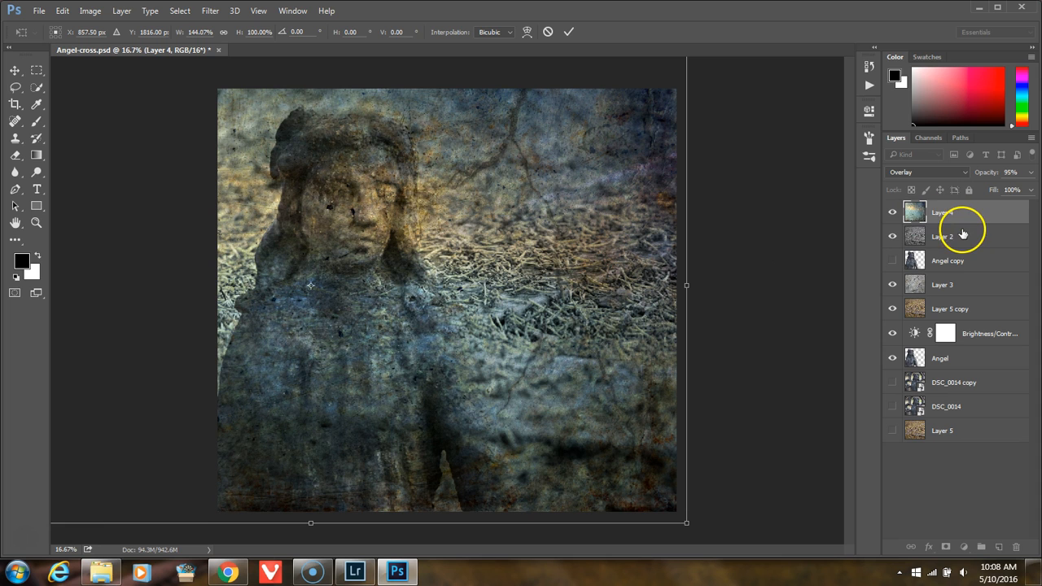
left_click(569, 33)
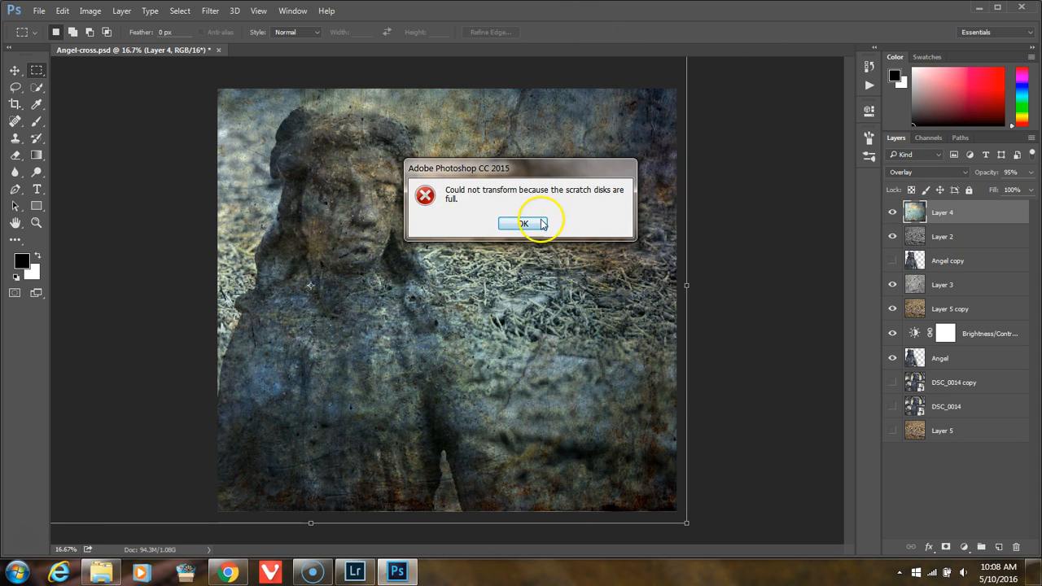
left_click(523, 225)
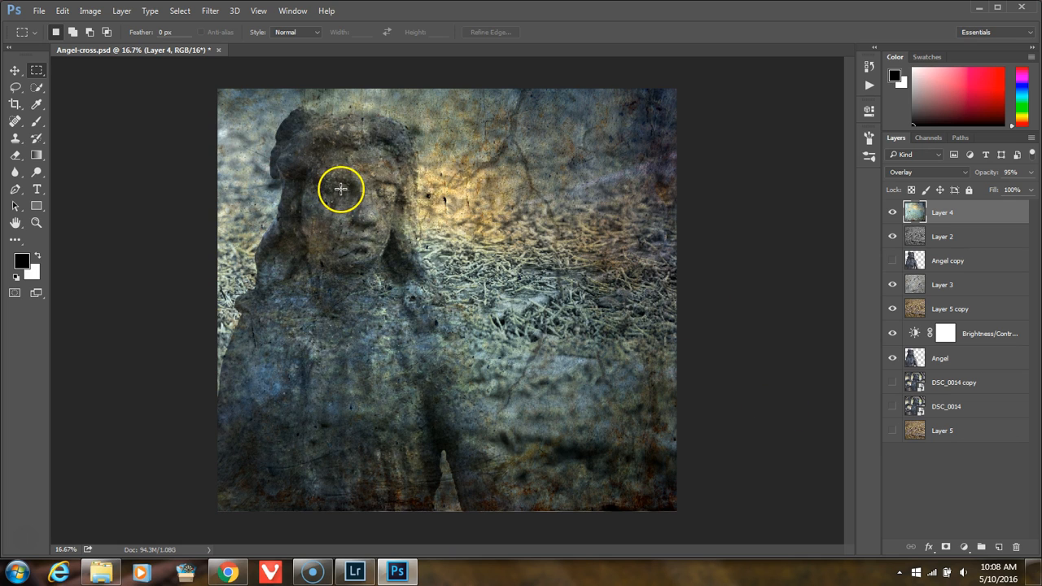
Step: Show only the DSC_0014 layer, hiding all the others, and make it the selected layer
left_click(893, 359, "alt")
left_click(892, 407, "alt")
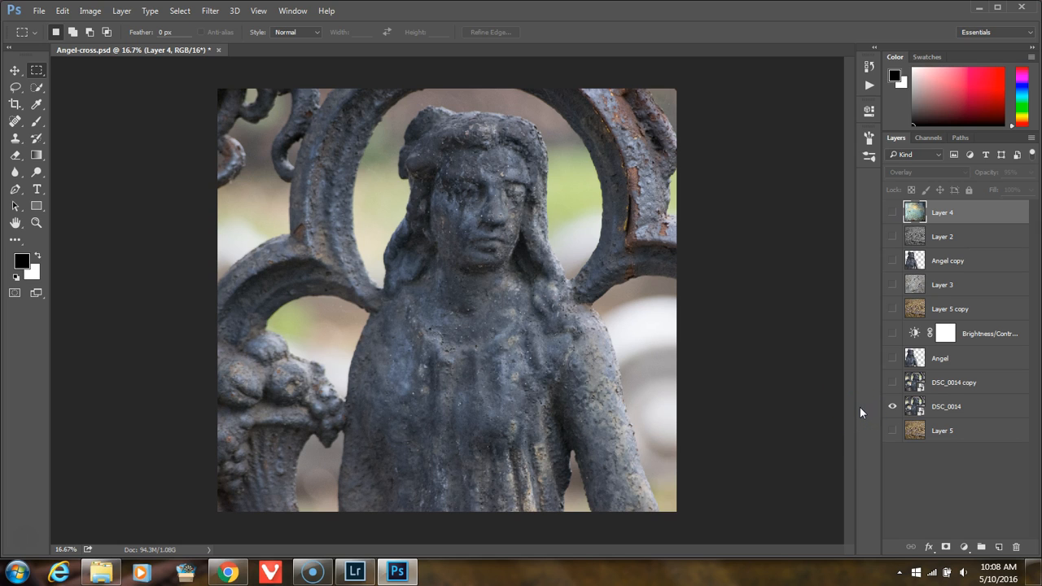
left_click(970, 409)
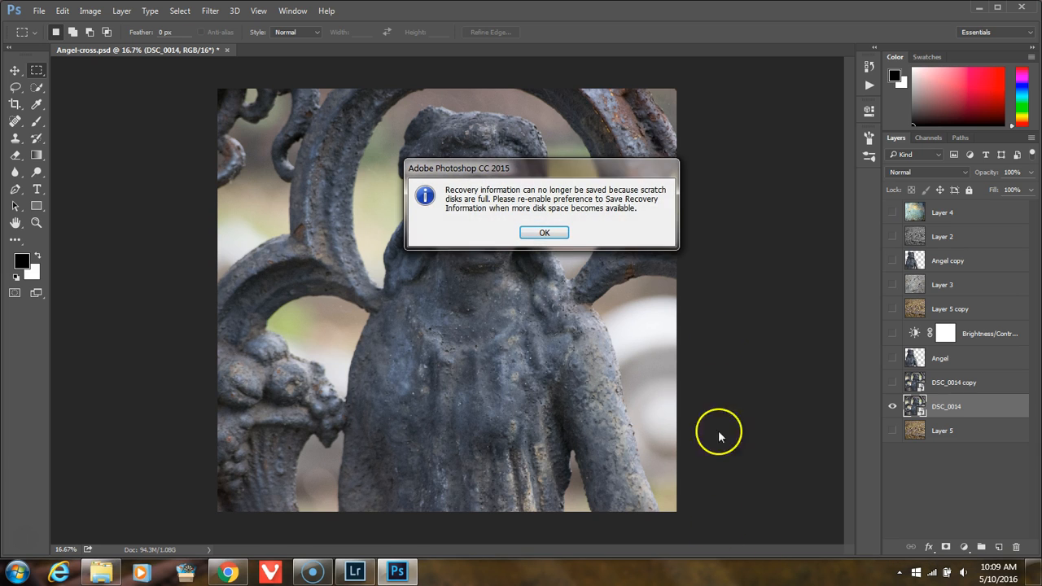
left_click(545, 233)
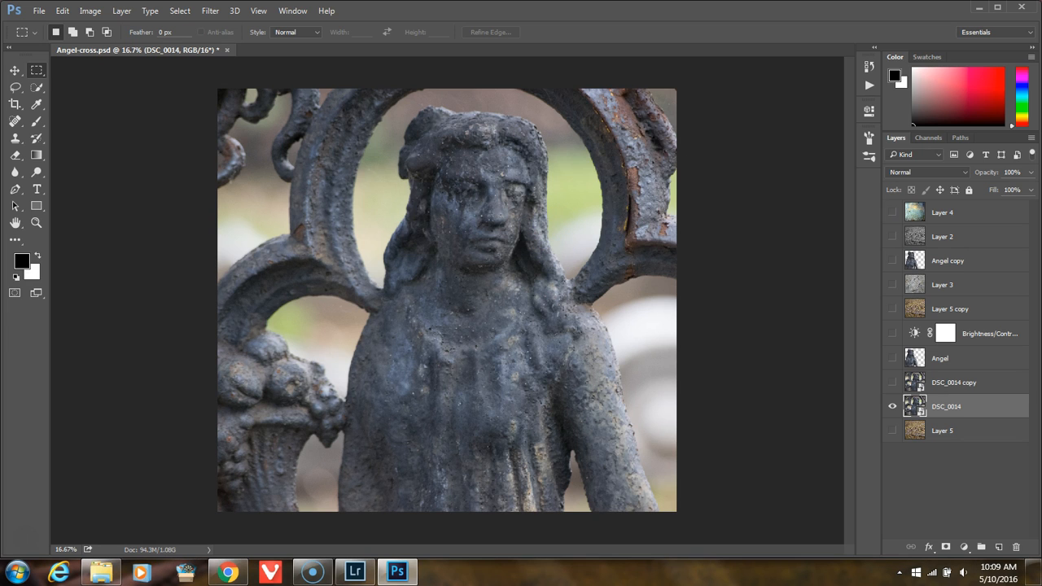
Step: Change the scratch disk preferences to make the F:\ drive active and deactivate C:\
left_click(40, 11)
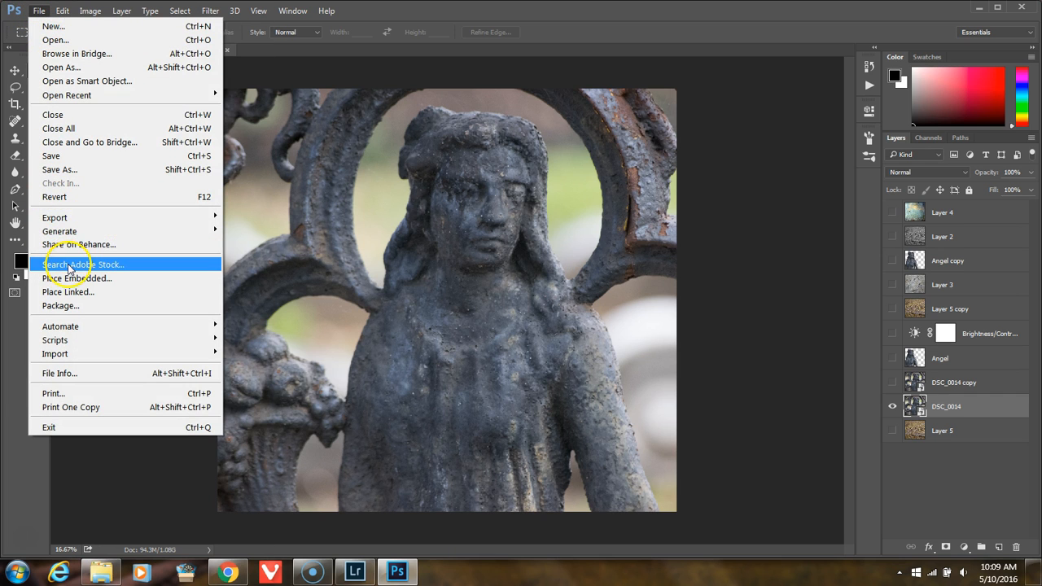
mouse_move(64, 356)
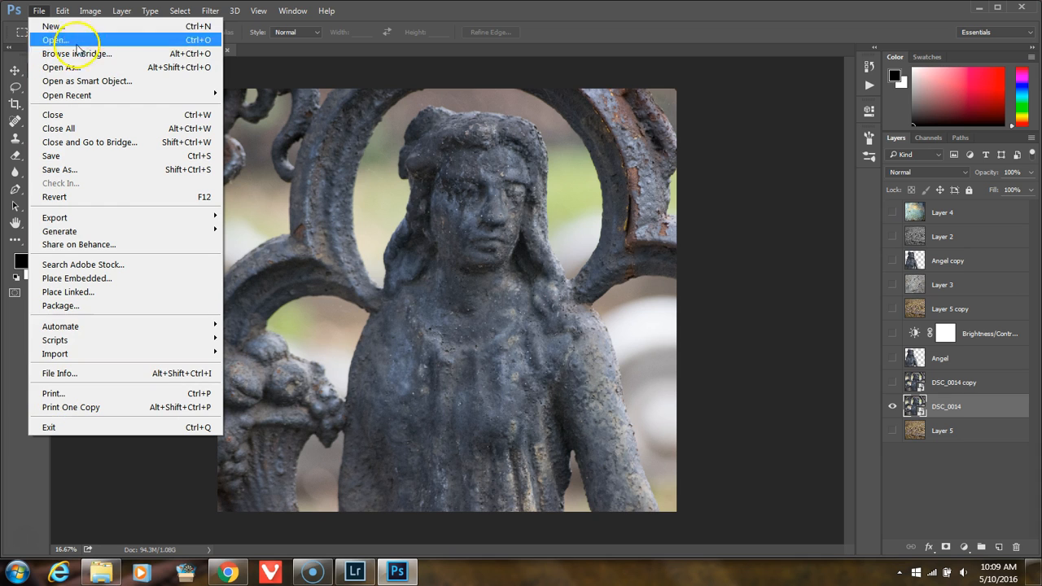
mouse_move(65, 10)
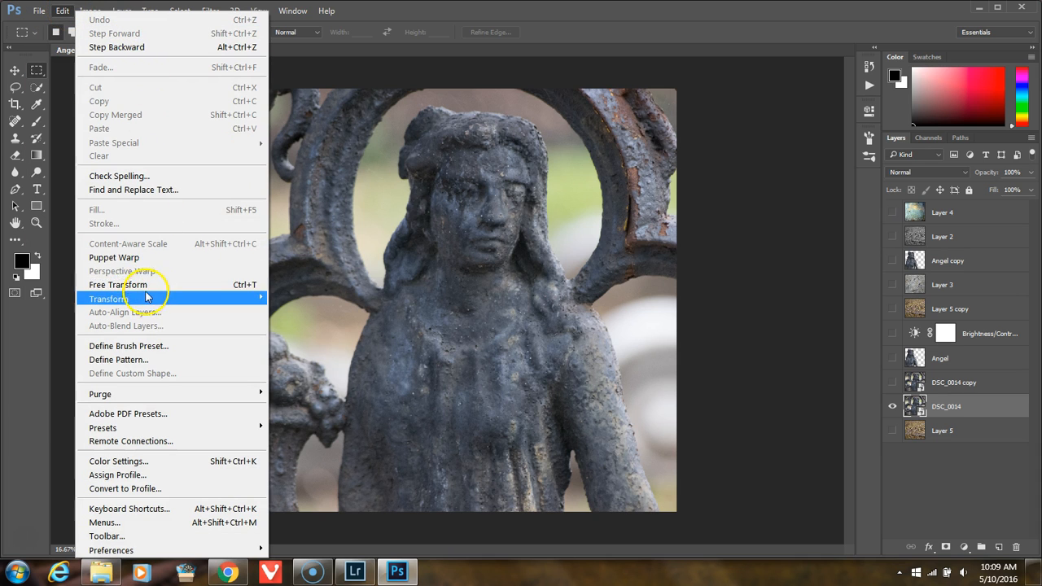
mouse_move(149, 397)
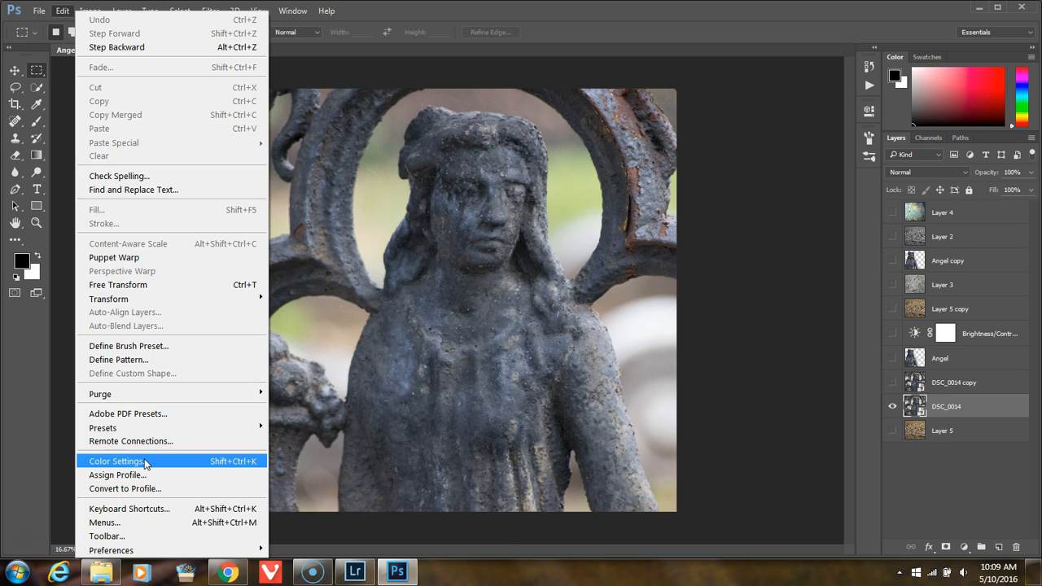
left_click(143, 548)
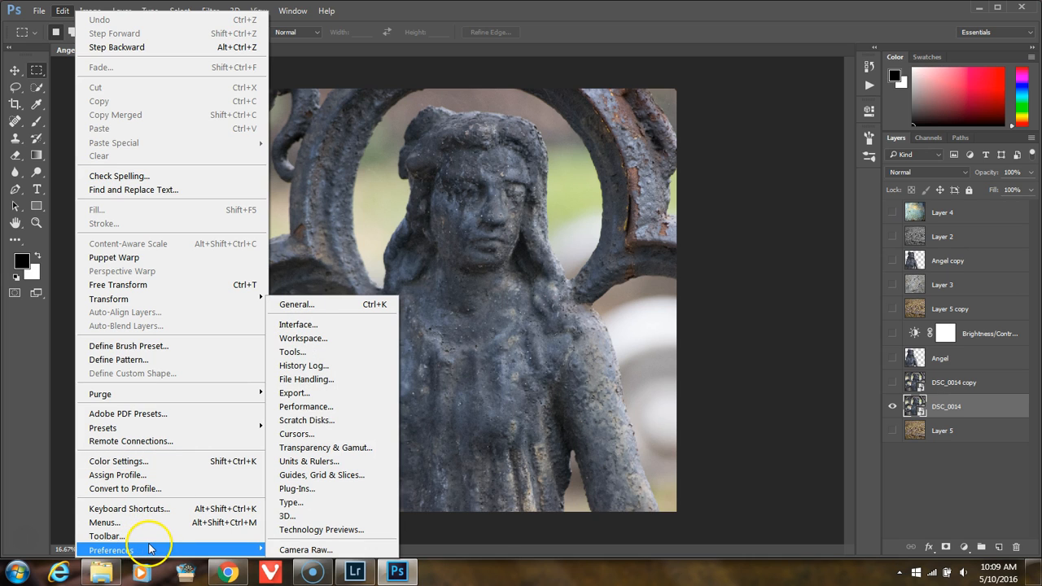
left_click(330, 421)
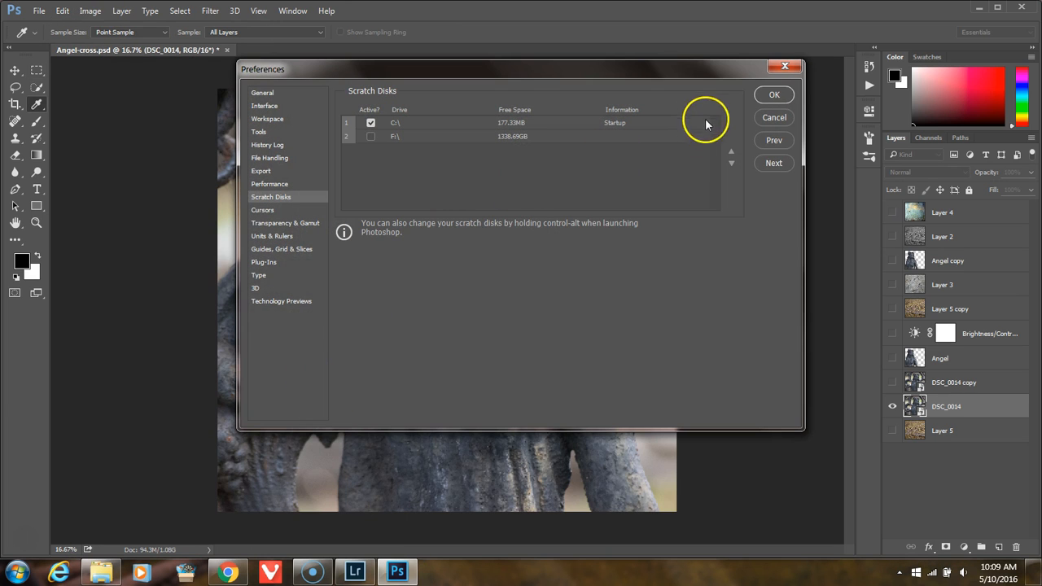
left_click(371, 136)
left_click(371, 124)
left_click(774, 95)
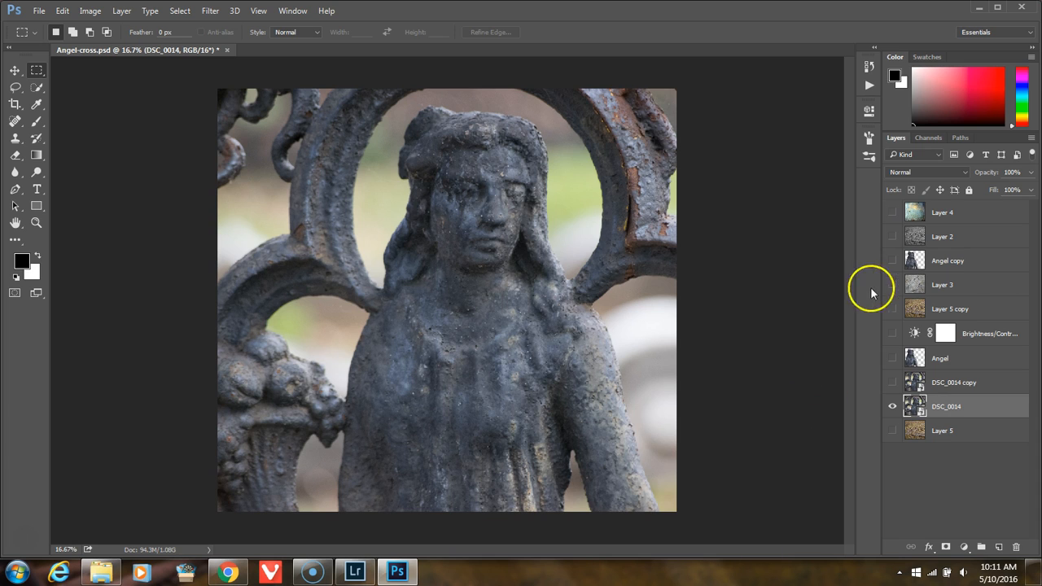
Step: Select Layer 4, show Layer 4, Layer 2, Angel copy, Layer 3 and Layer 5 copy, and hide DSC_0014
left_click(977, 210)
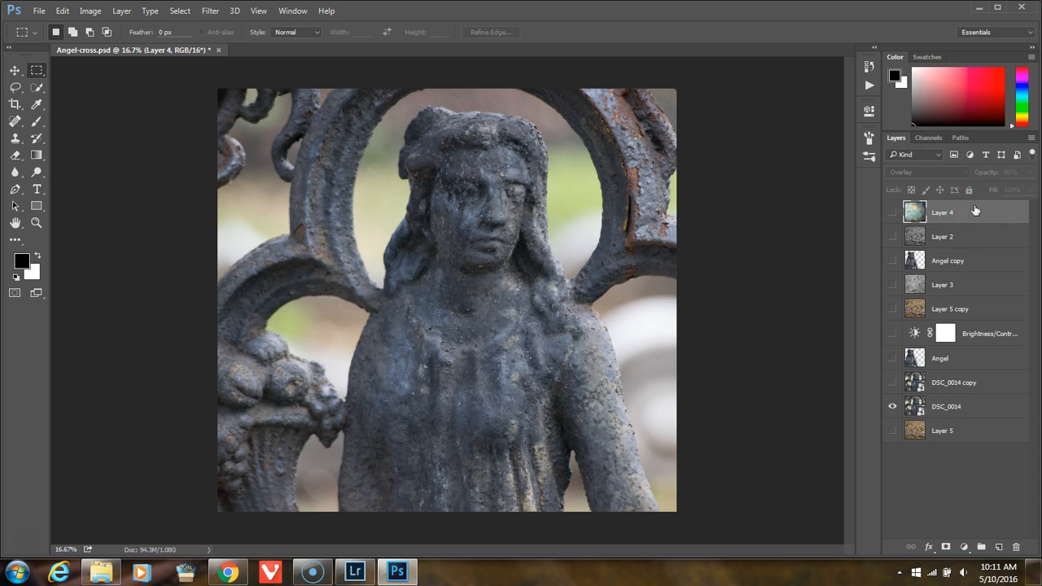
left_click(893, 213)
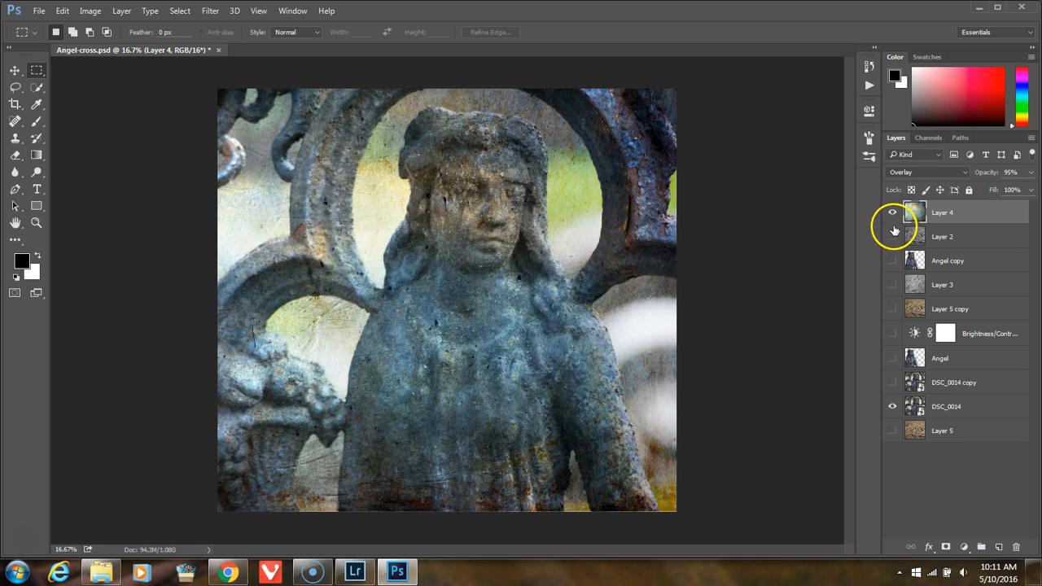
left_click(892, 236)
left_click(892, 260)
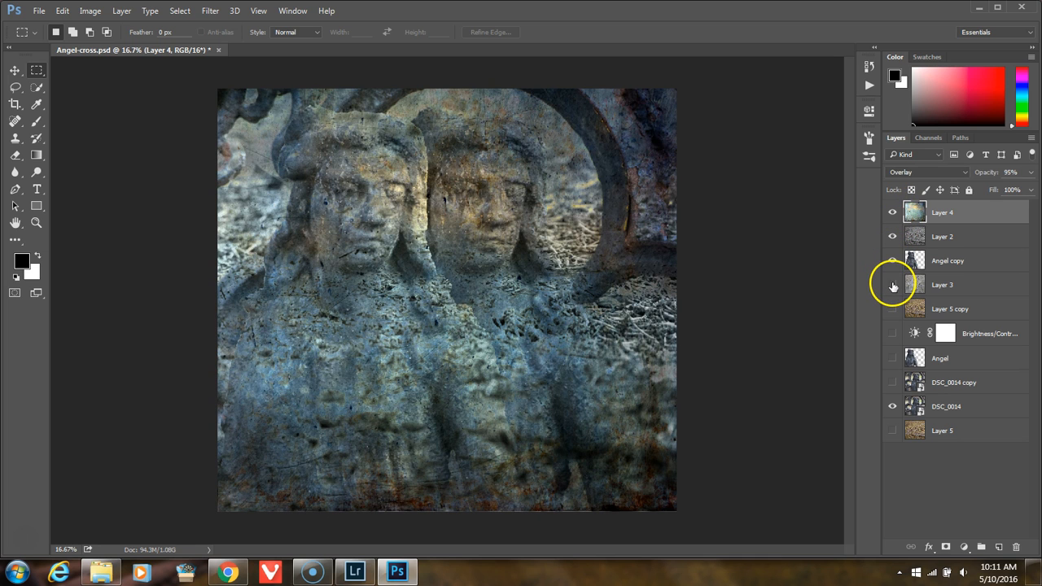
left_click(893, 285)
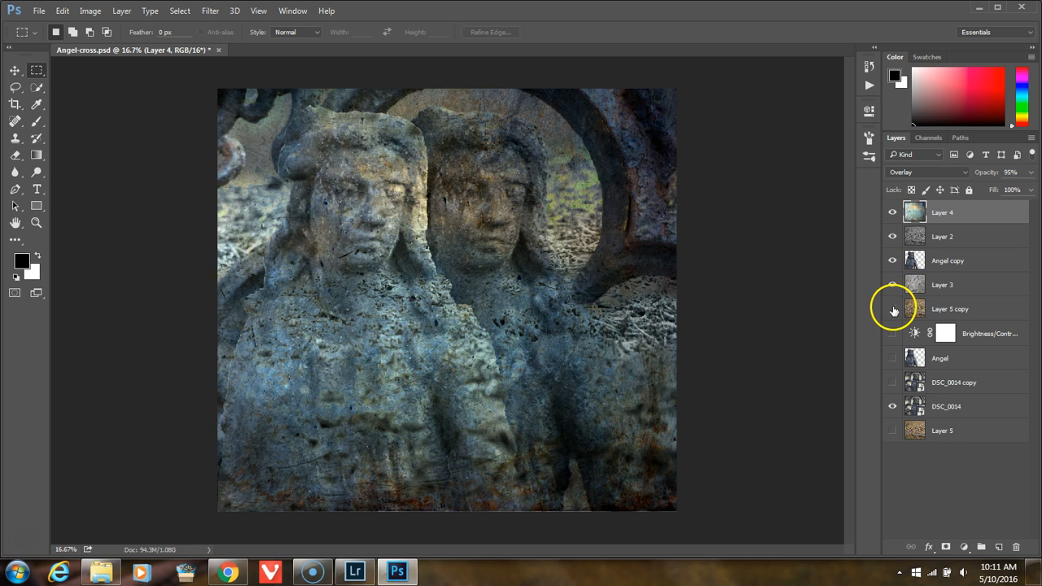
left_click(893, 308)
left_click(893, 407)
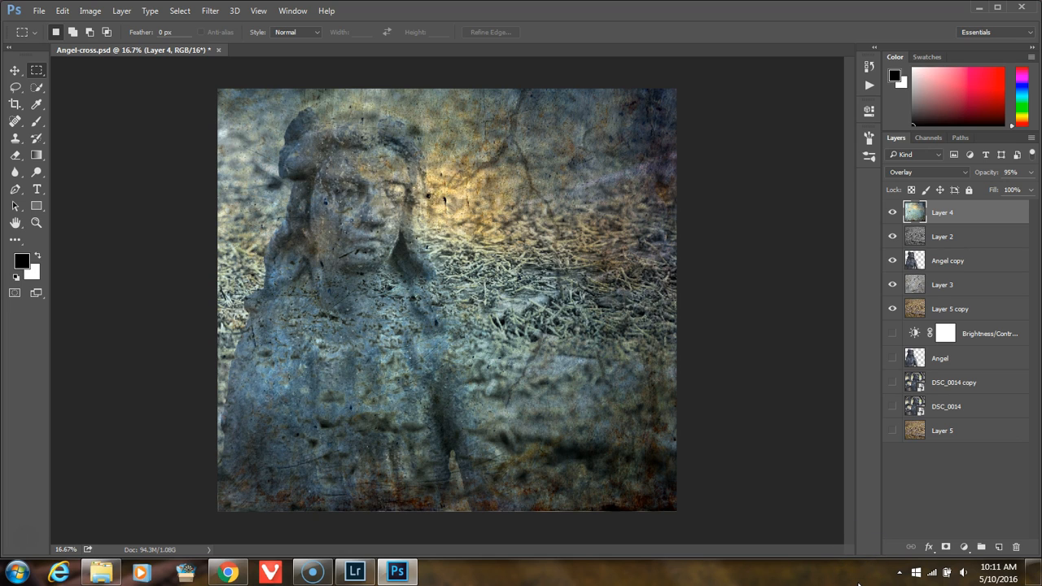
Step: Stamp all visible layers into a new merged layer at the top and show only that layer
key("ctrl+shift+alt+e")
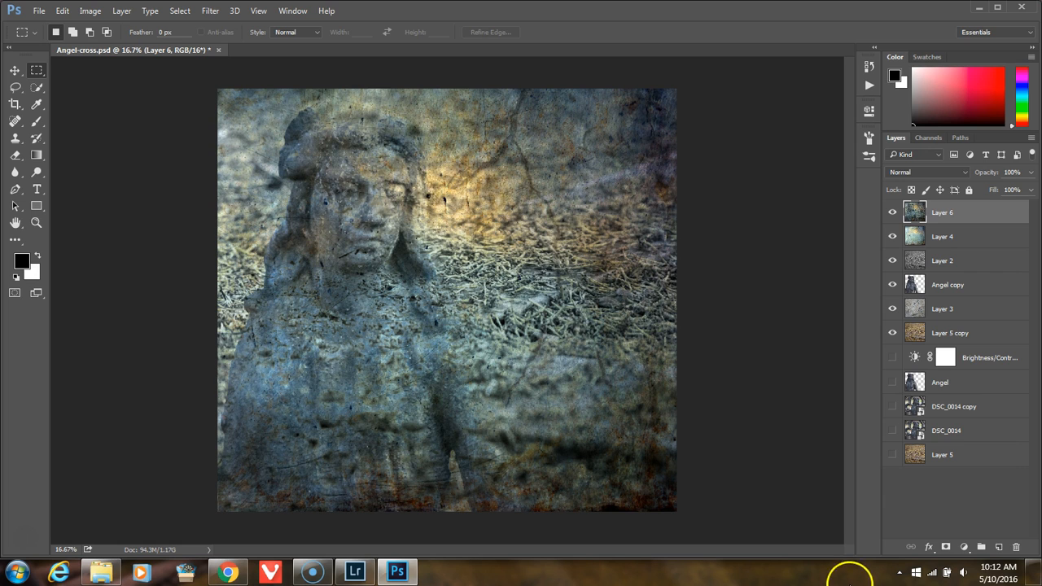
left_click(893, 213, "alt")
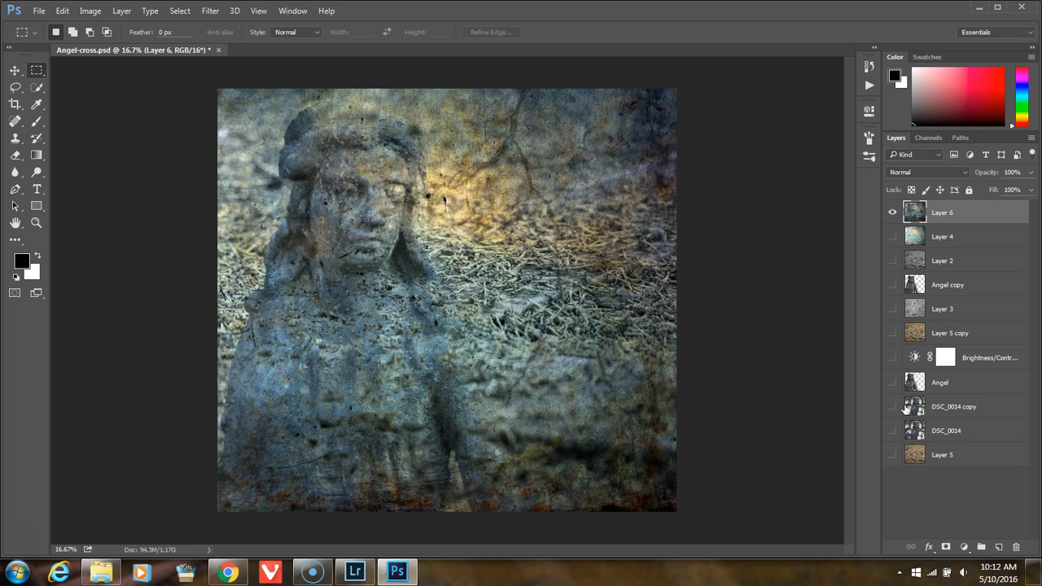
right_click(970, 214)
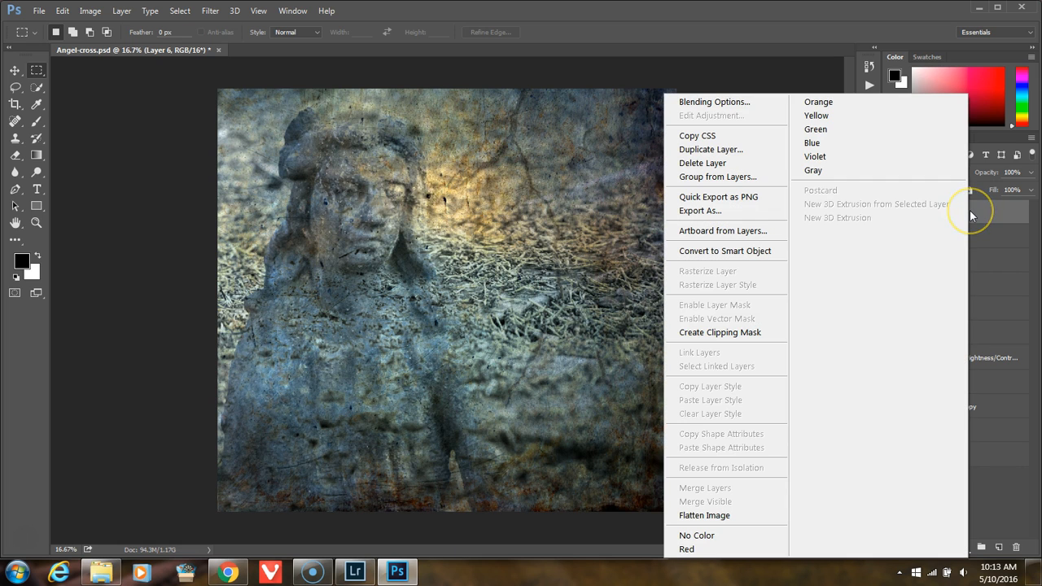
left_click(987, 216)
right_click(985, 215)
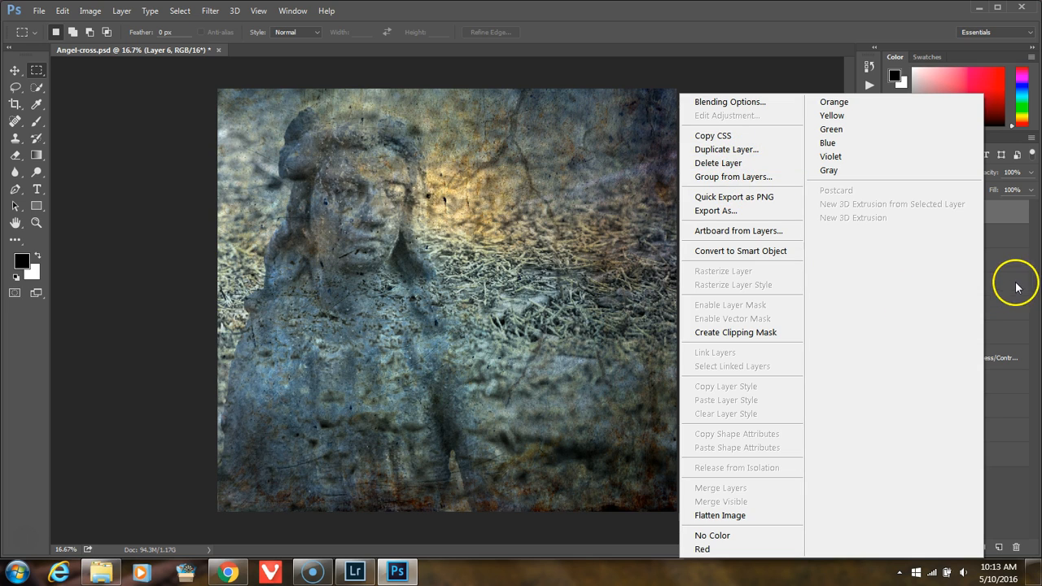
left_click(1018, 213)
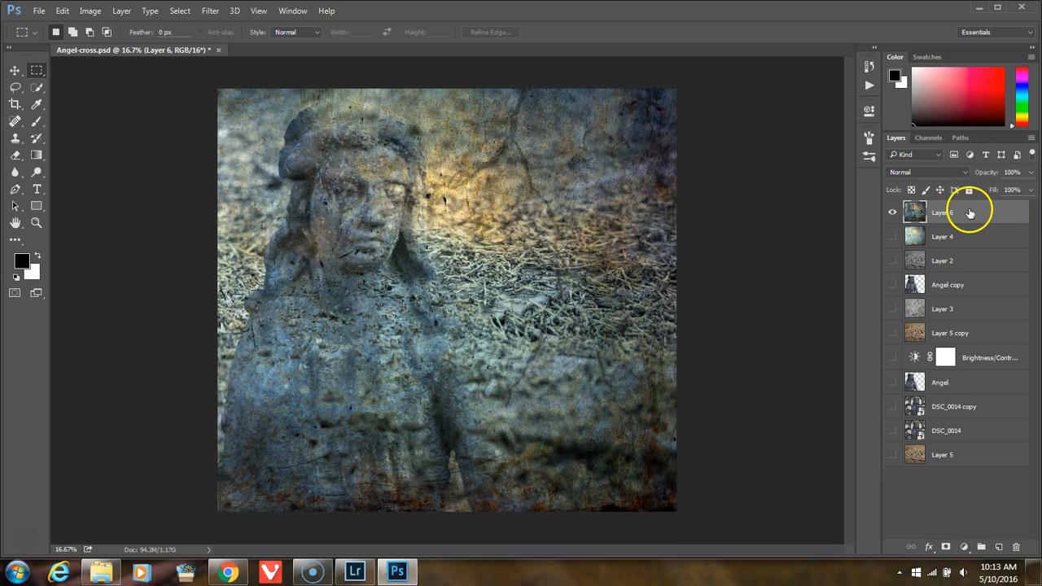
right_click(969, 213)
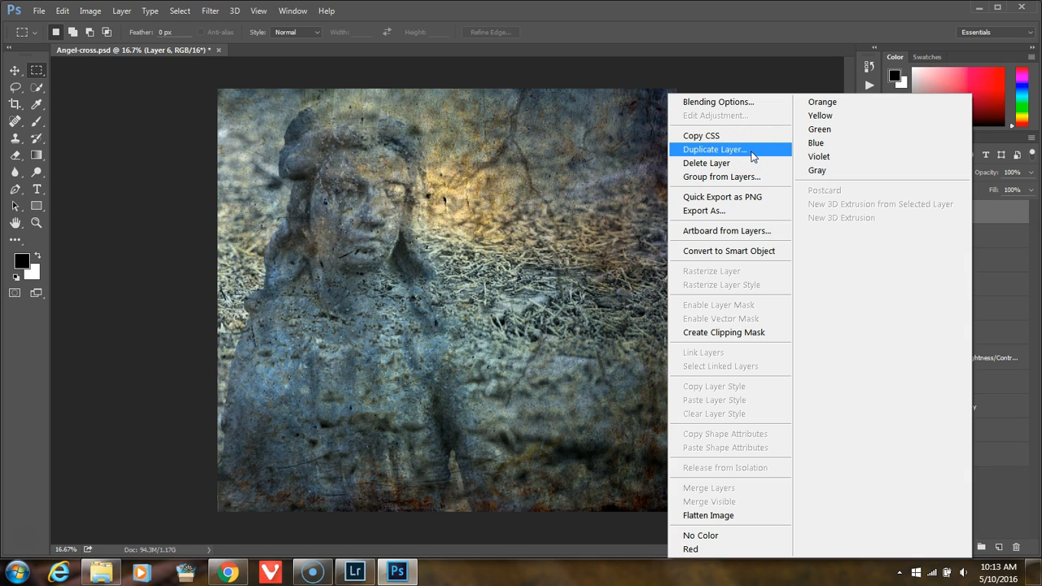
left_click(710, 210)
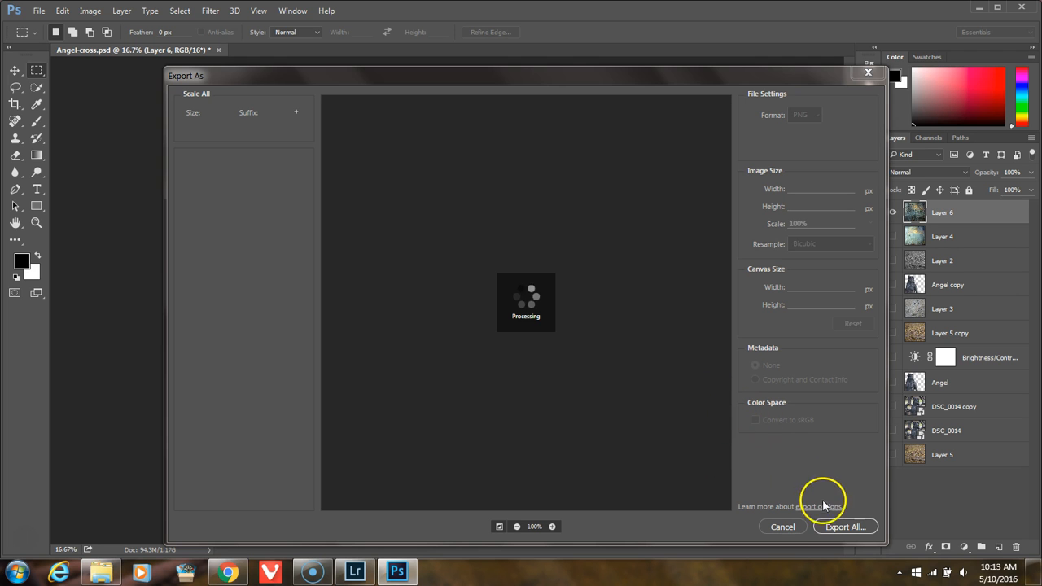
left_click(786, 527)
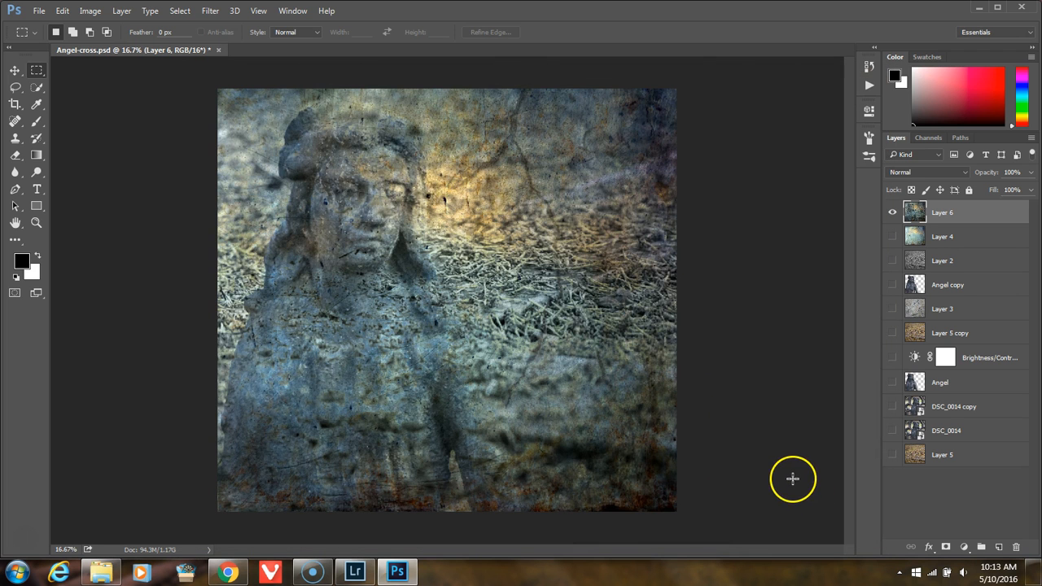
left_click(973, 240)
right_click(973, 242)
left_click(995, 214)
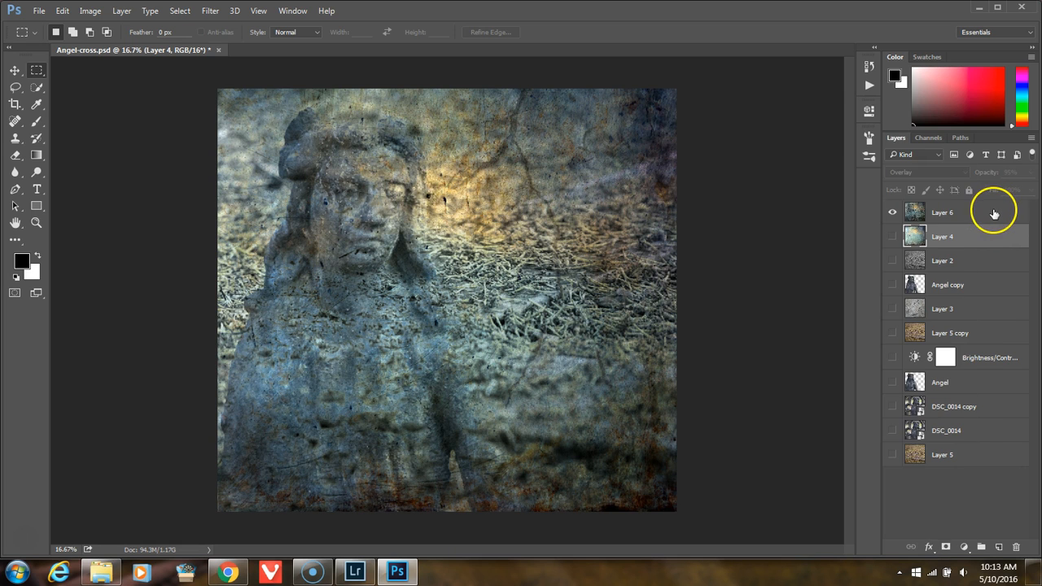
right_click(994, 214)
left_click(996, 216)
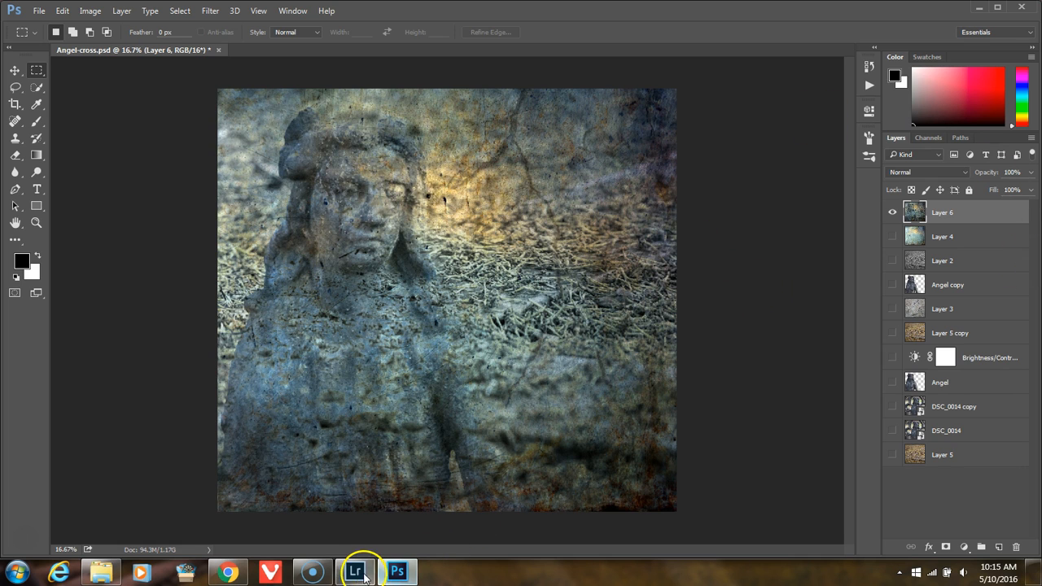
Step: Switch to Lightroom and set the crop aspect of Fire on the mountain.psd to 8.5 x 11 in the Develop module
mouse_move(362, 577)
left_click(401, 573)
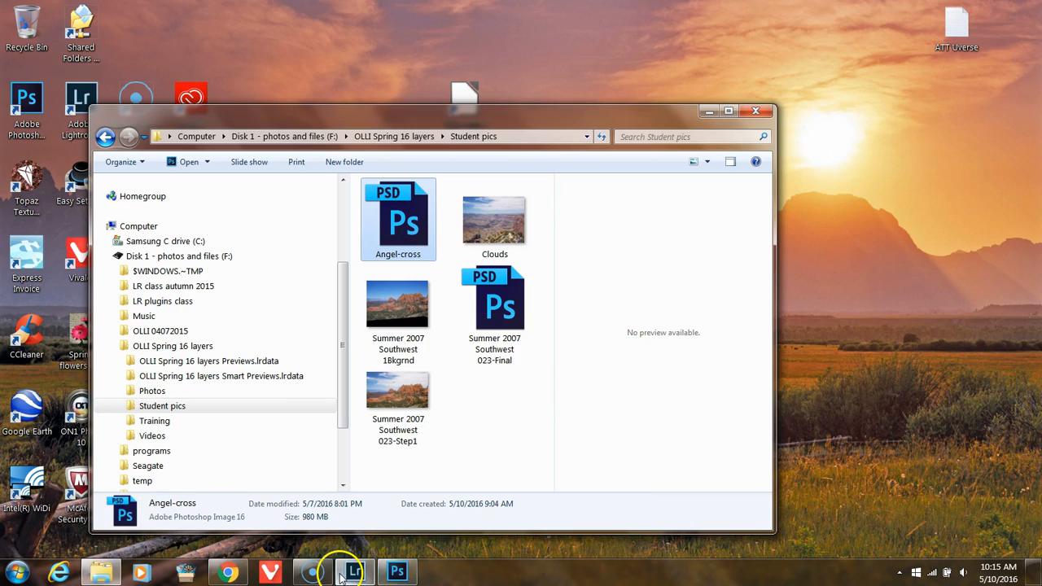
left_click(346, 573)
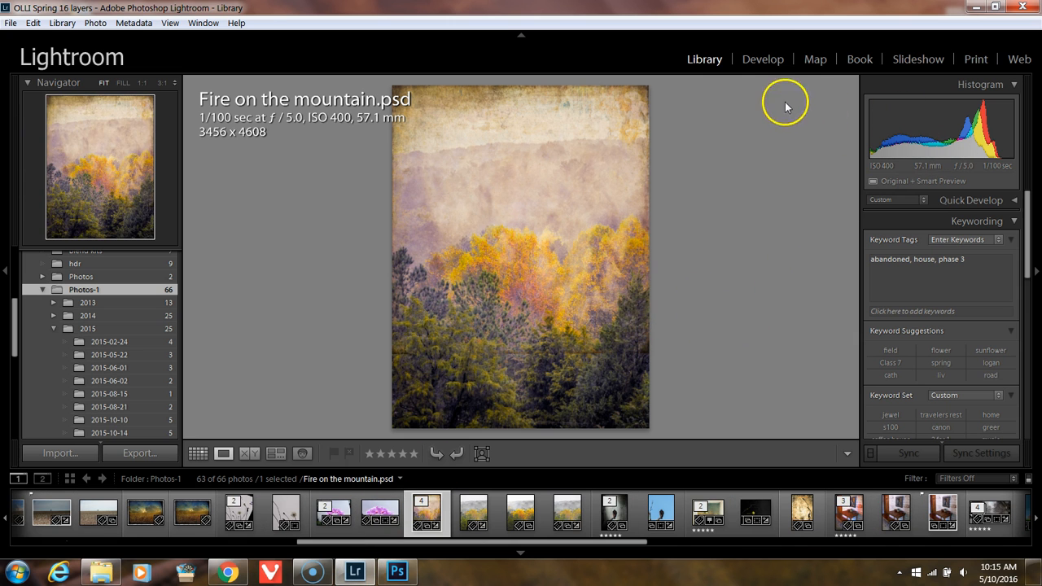
left_click(763, 58)
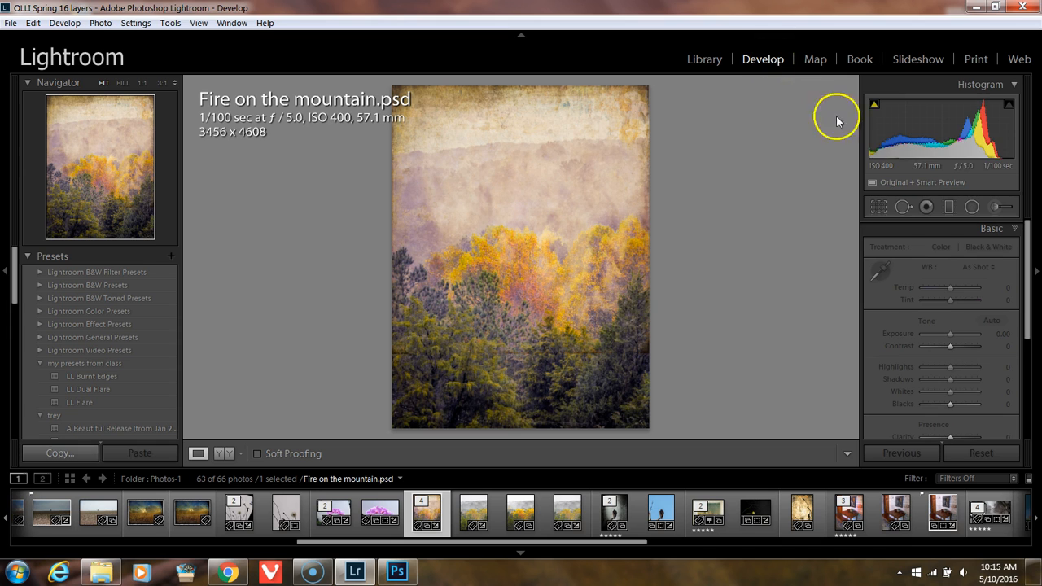
left_click(879, 207)
left_click(983, 254)
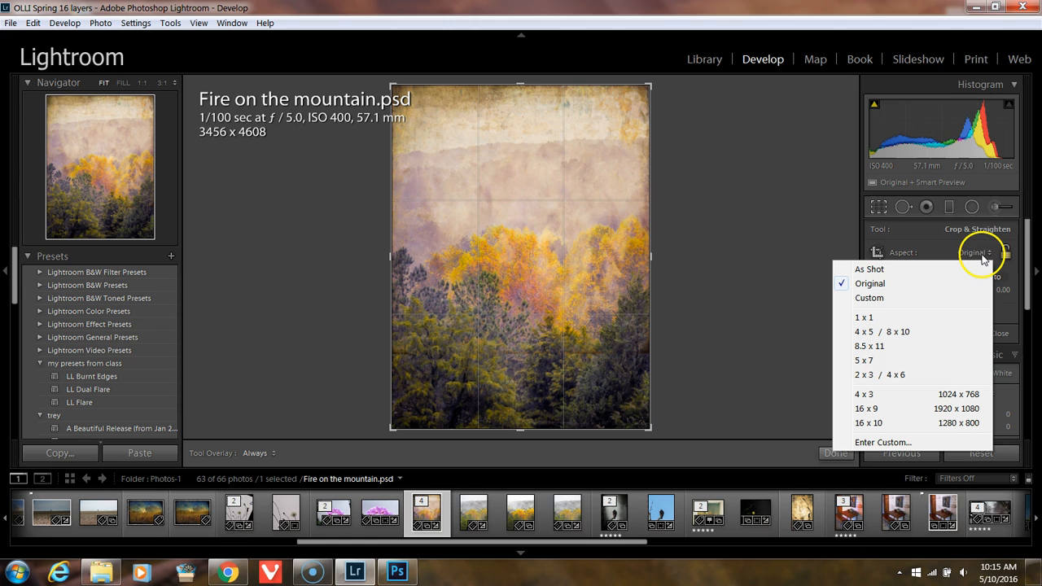
left_click(912, 346)
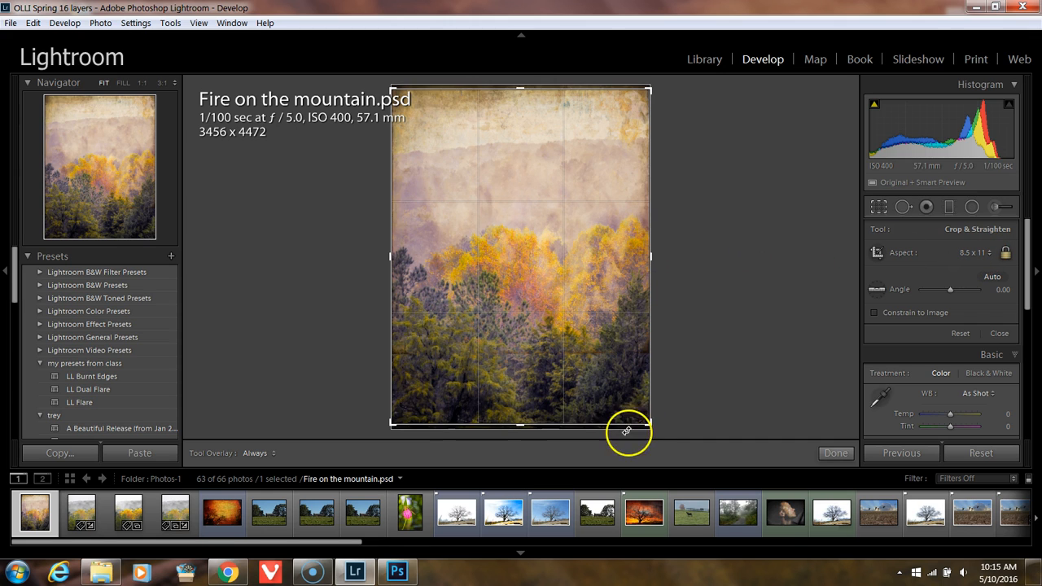
Step: Switch to Photoshop and save the layered composite under the new name Angel-crossa.psd in Student pics, with Maximize Compatibility on
left_click(397, 572)
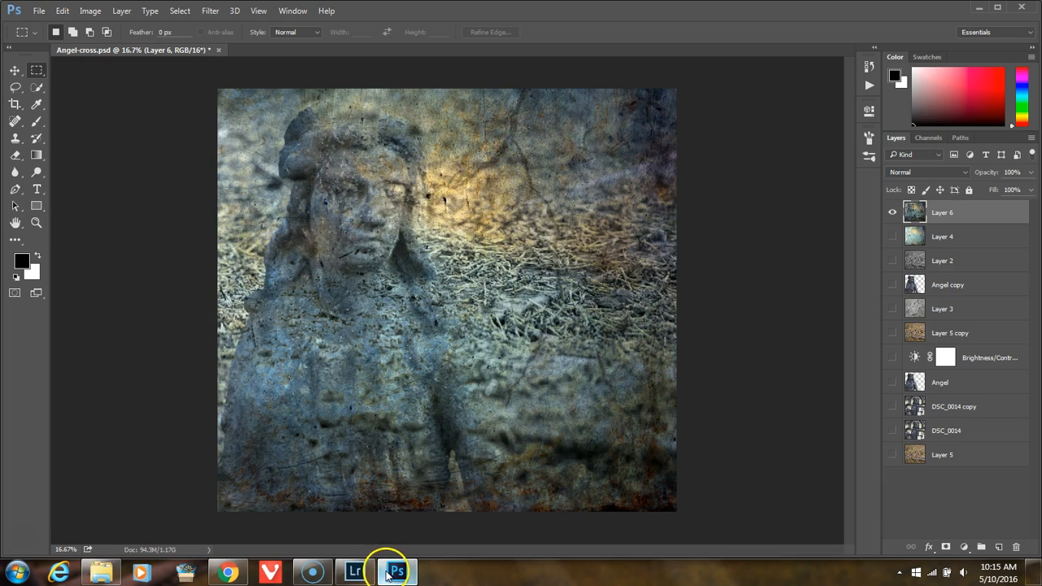
left_click(41, 11)
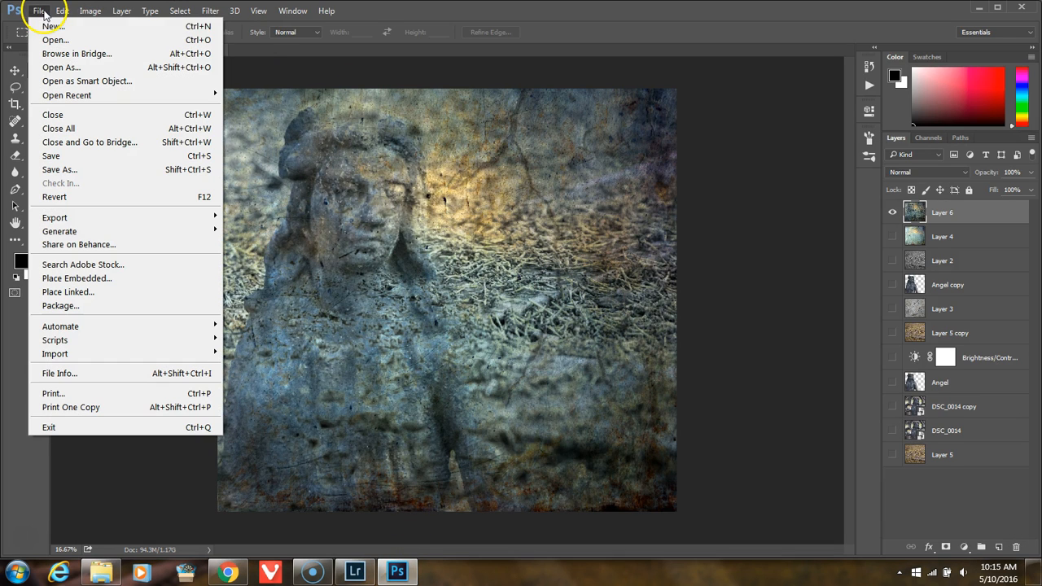
left_click(70, 171)
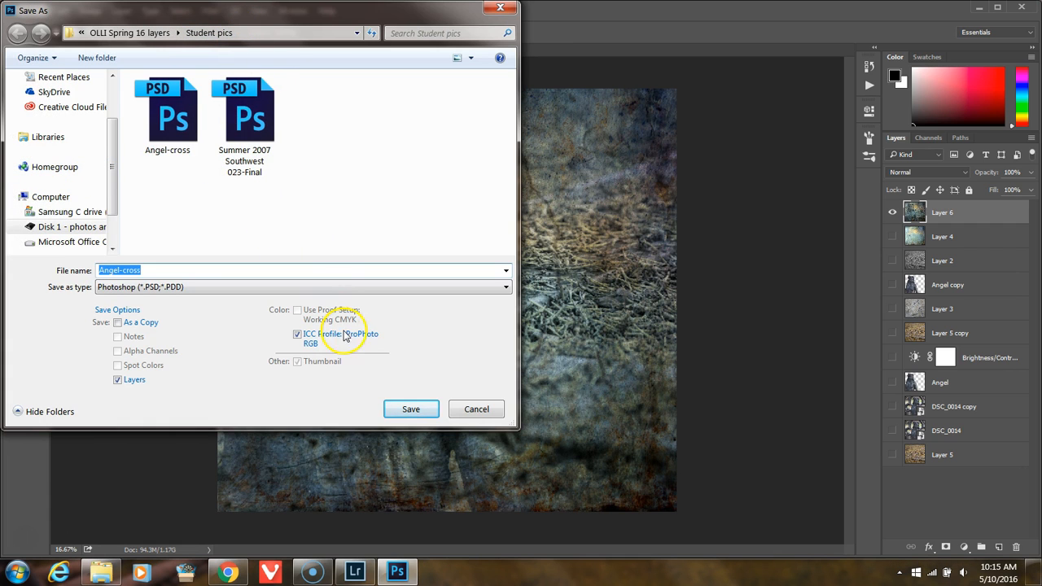
left_click(410, 410)
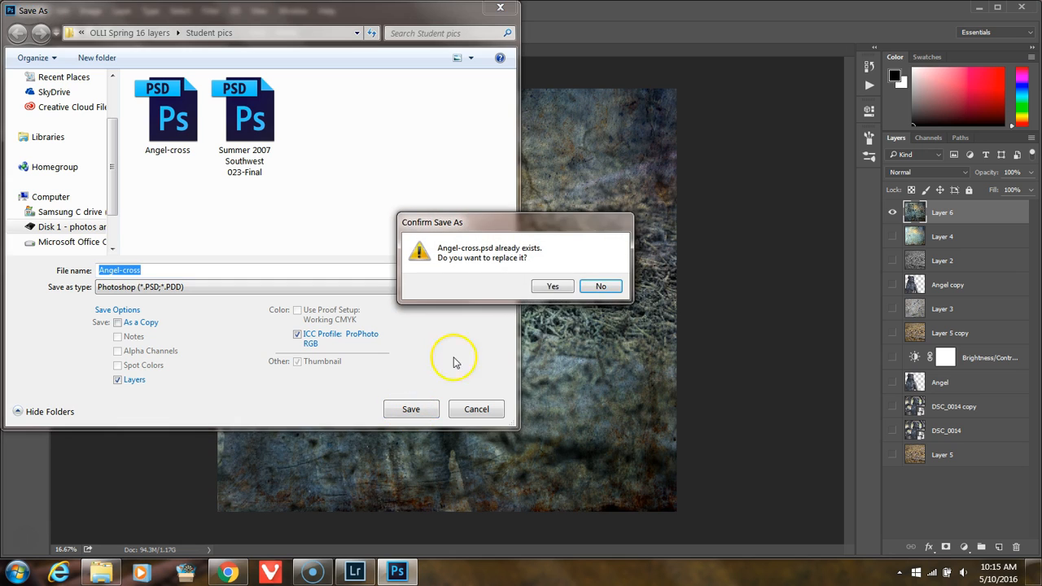
left_click(600, 287)
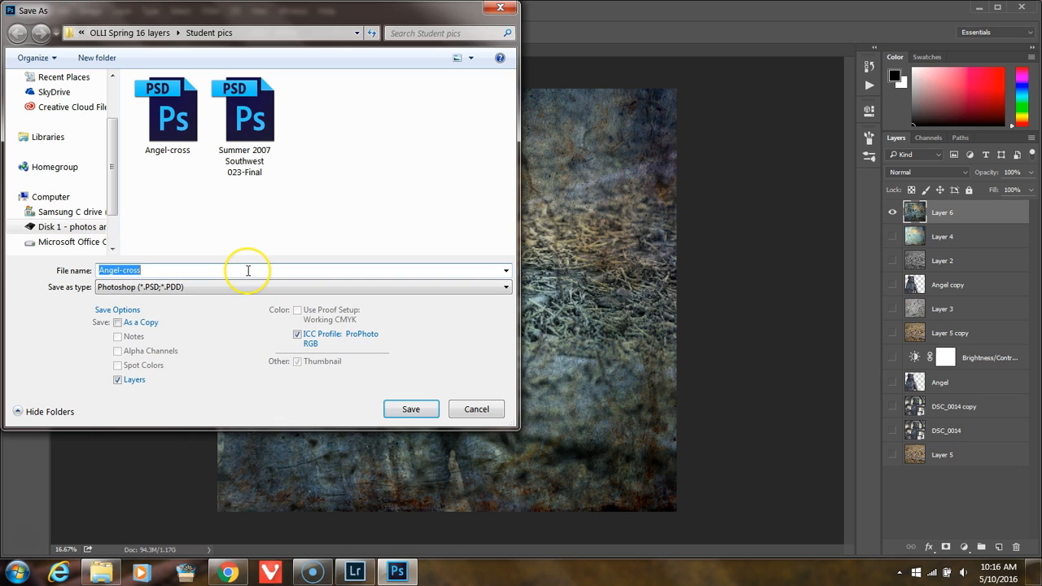
type("a")
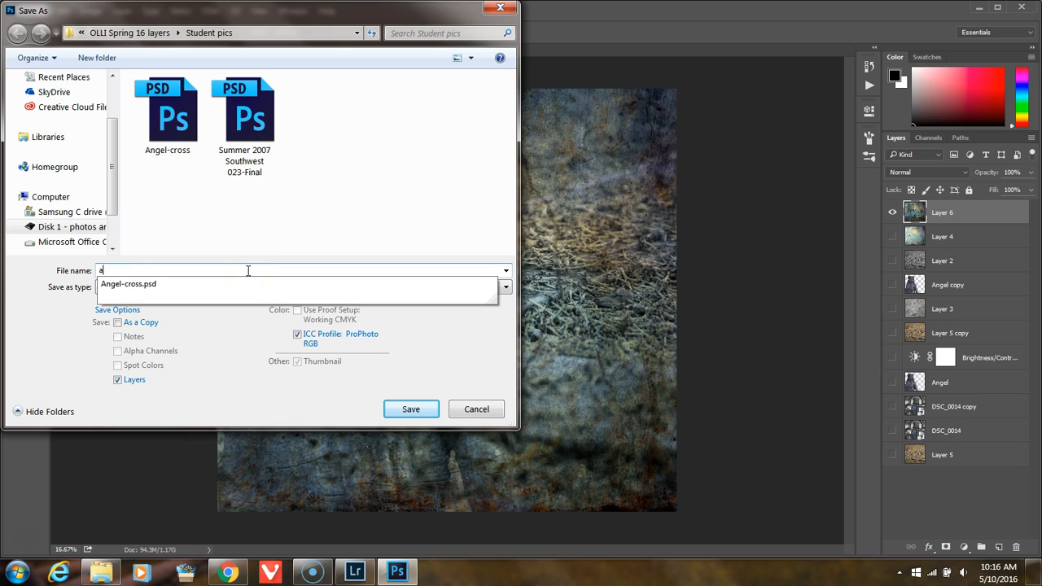
left_click(133, 282)
left_click(135, 272)
left_click(143, 271)
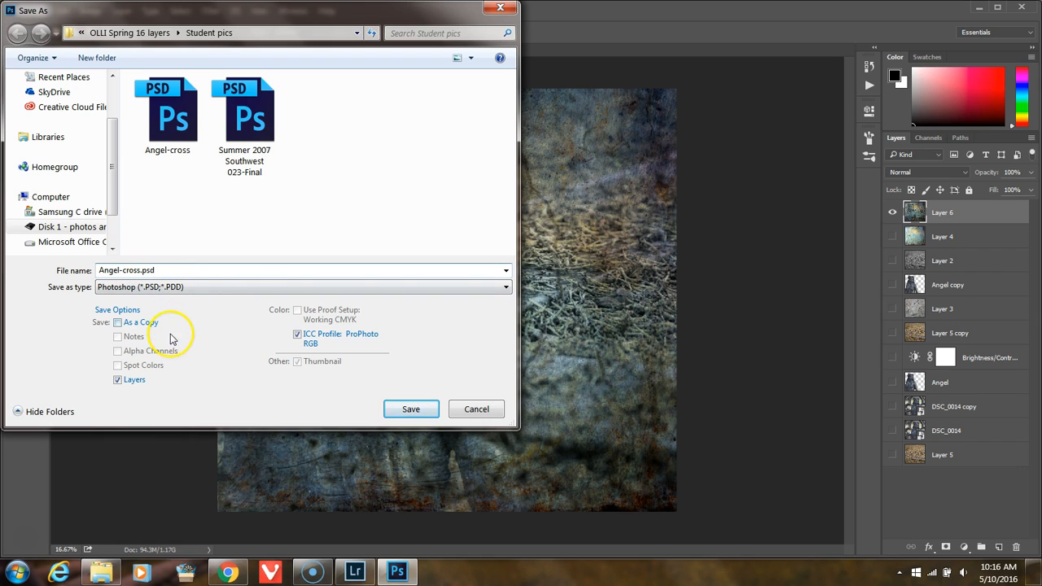
type("a")
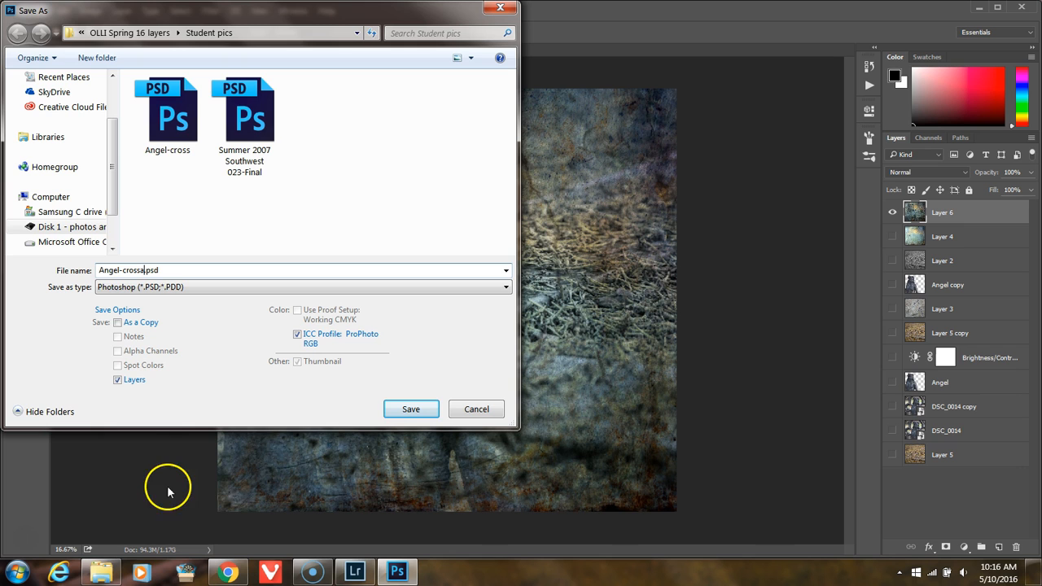
left_click(409, 412)
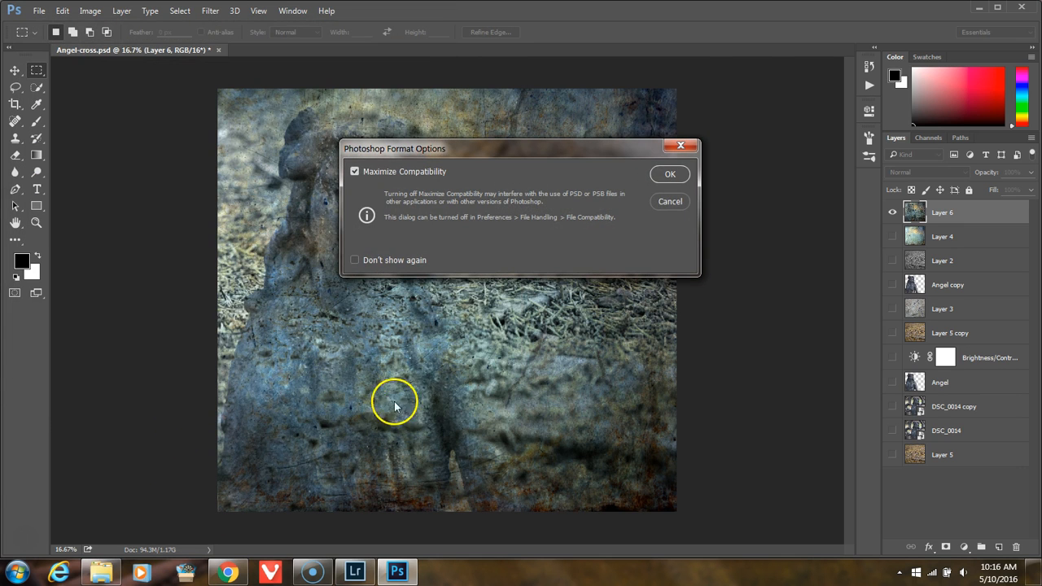
left_click(670, 175)
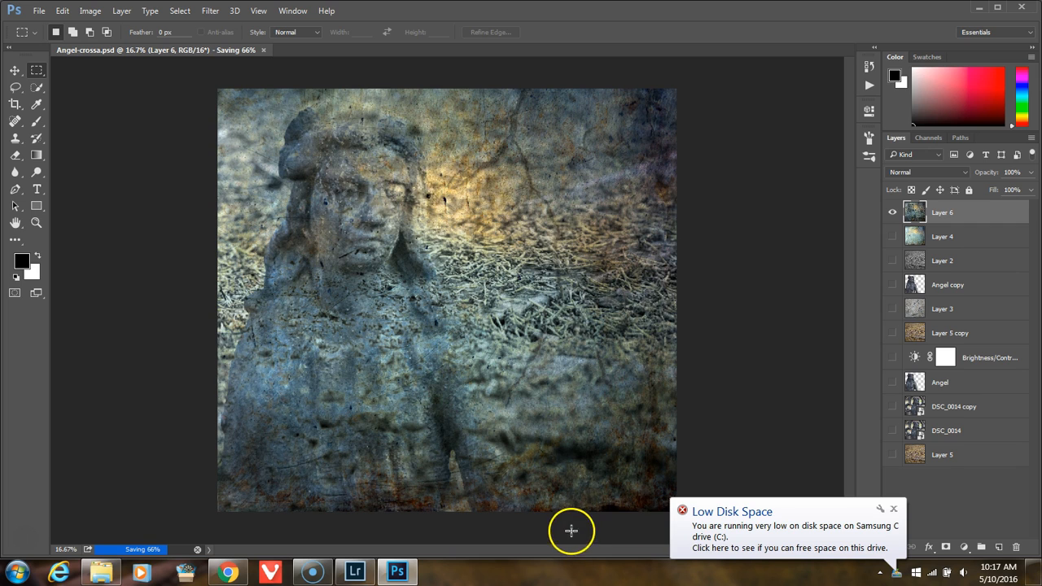
left_click(894, 508)
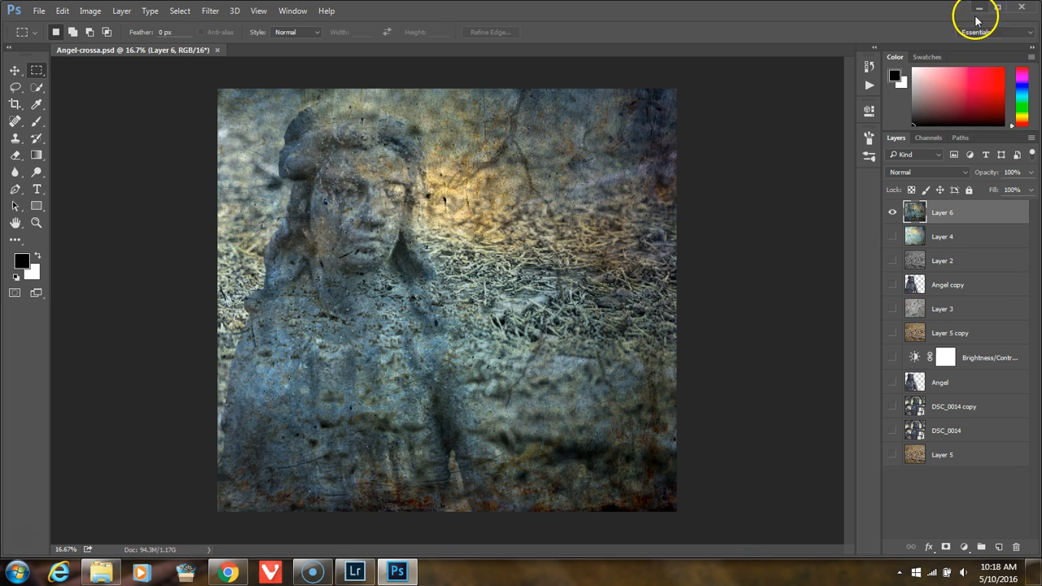
Step: Close Photoshop and try to bring Angel-crossa from the Student pics folder into Lightroom
left_click(1023, 7)
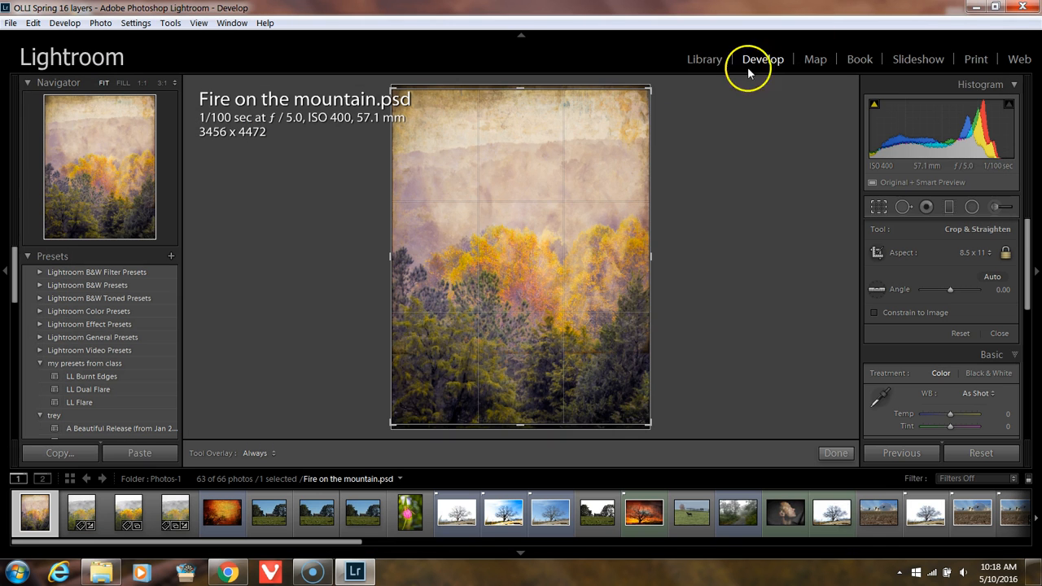
left_click(102, 570)
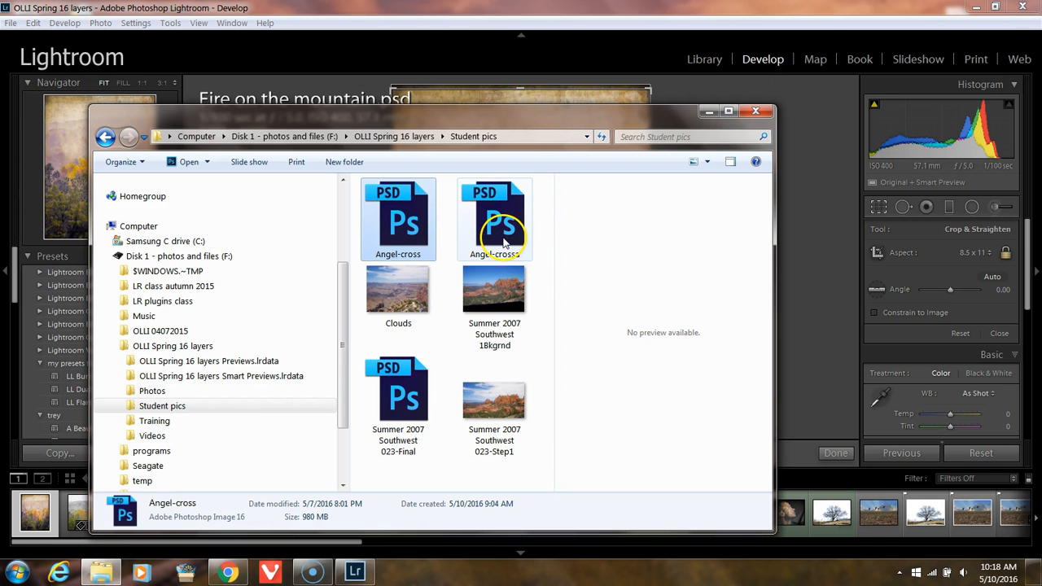
left_click_drag(503, 241, 808, 220)
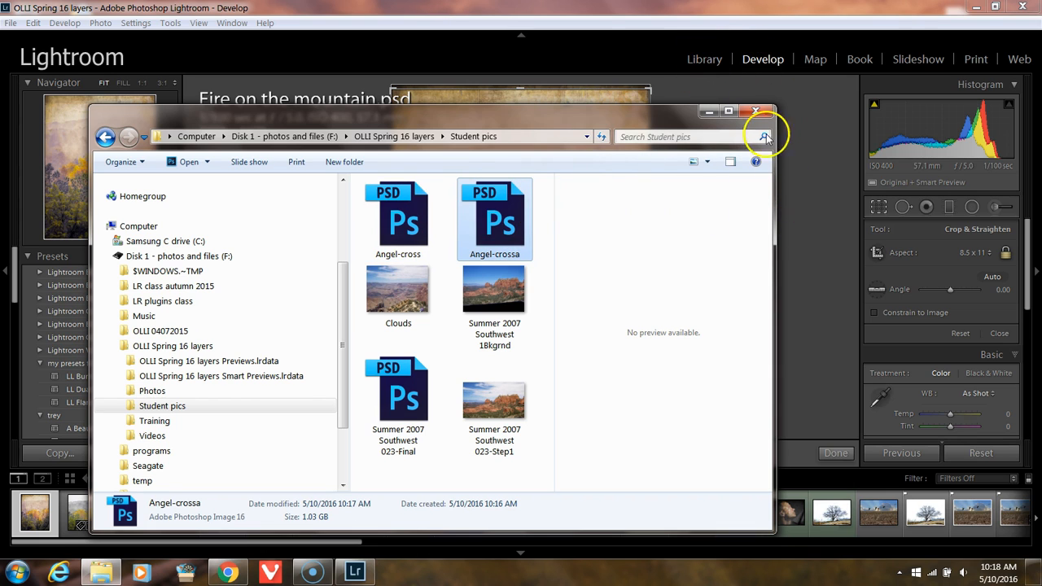
Step: Finish the crop, show the Library grid and import Angel-crossa.psd from the Student pics folder using Copy
left_click(879, 207)
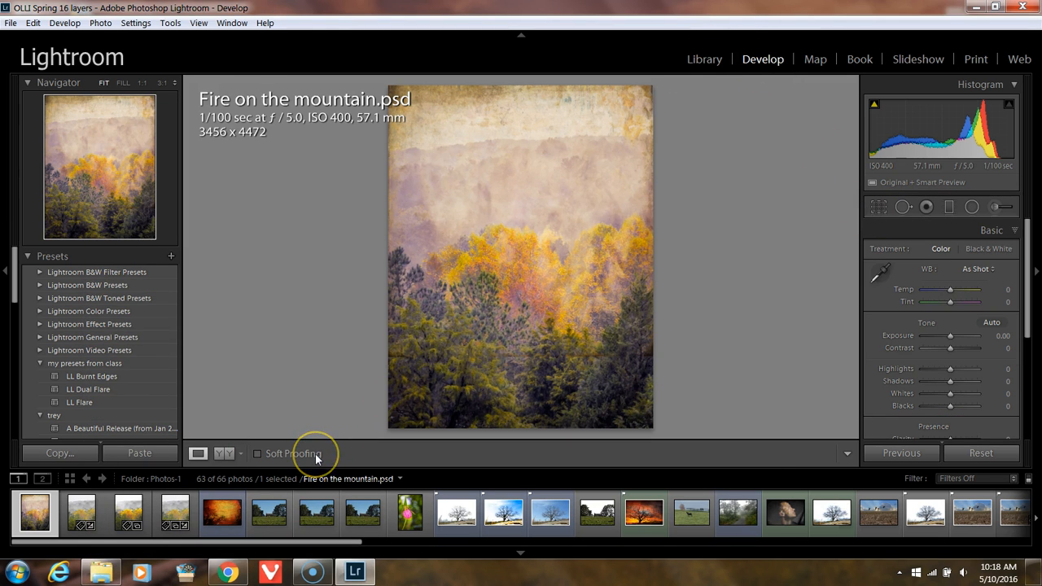
key("g")
left_click(102, 570)
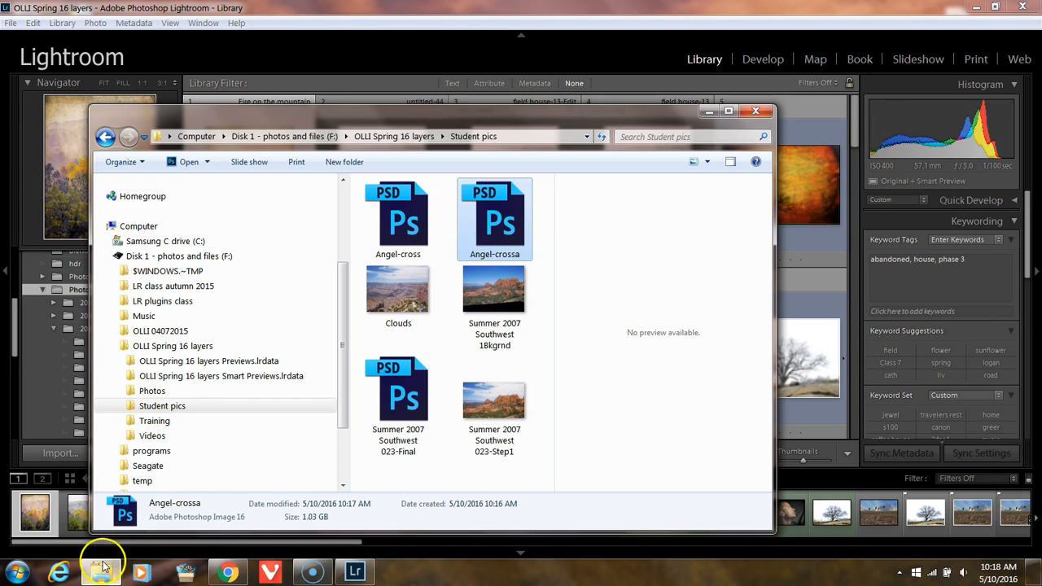
left_click_drag(501, 228, 803, 239)
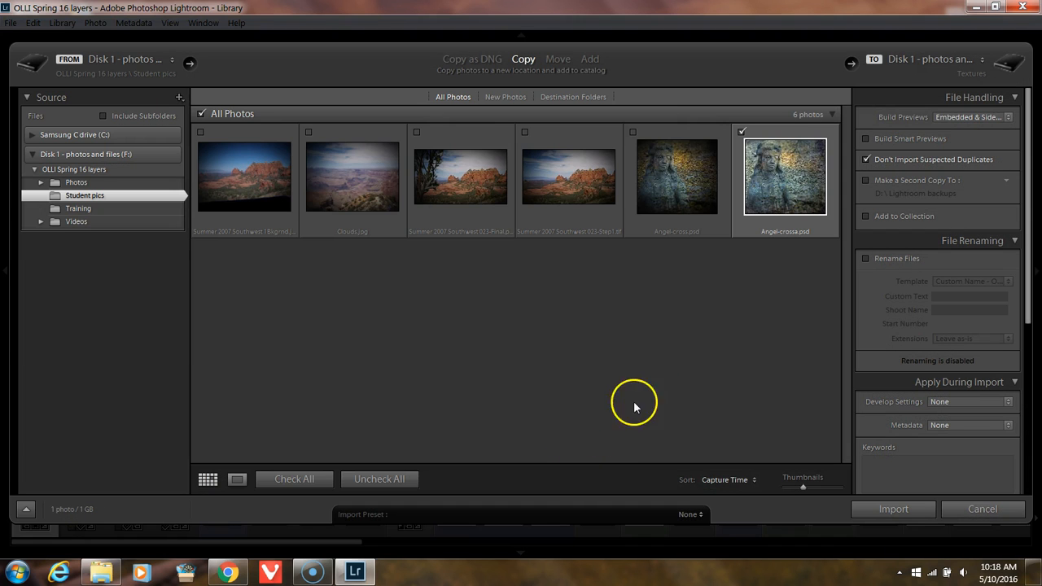
left_click(901, 509)
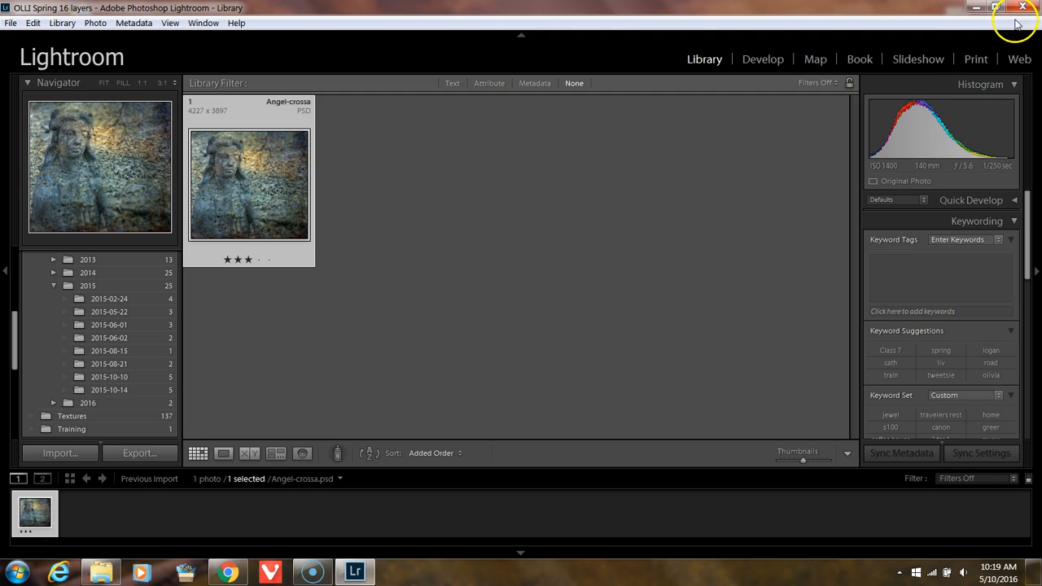
Step: Open the Angel-crossa photo in the Print module and expand the Lightroom Templates
left_click(974, 58)
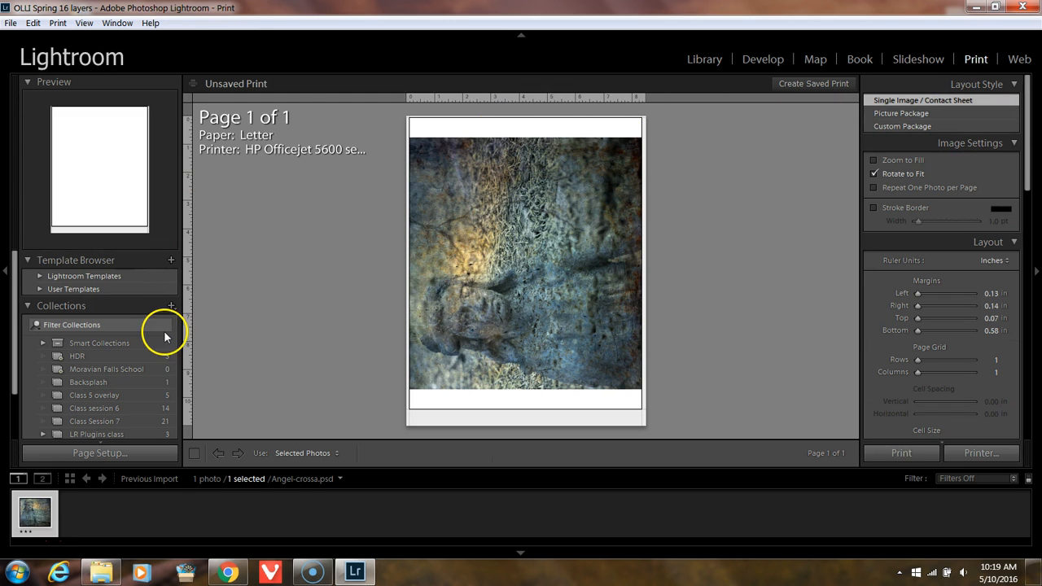
left_click(39, 276)
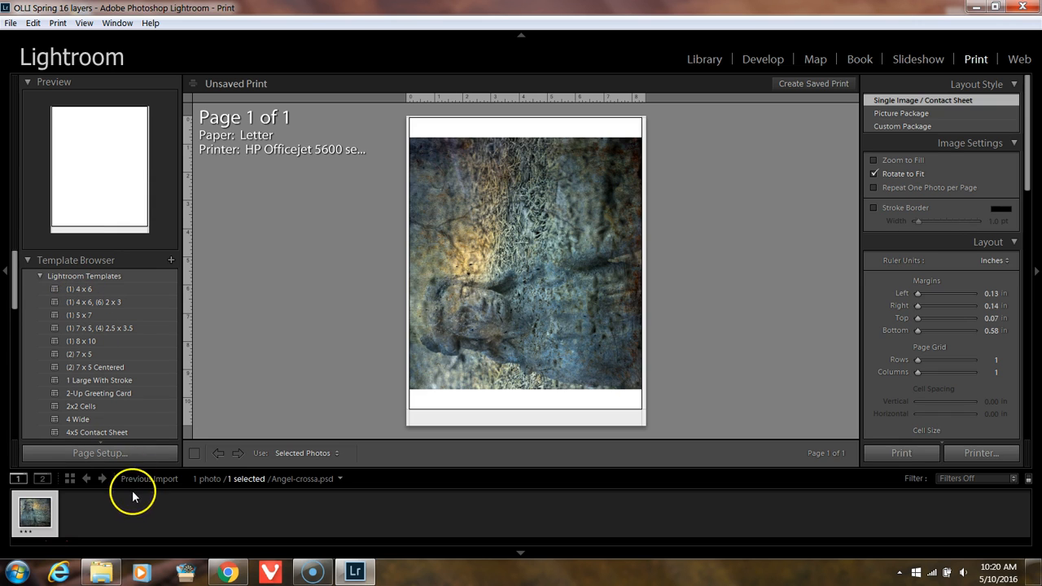
Step: Examine the paper sizes in the page setup of the HP Officejet 5600 series, keeping Letter in portrait orientation
left_click(103, 454)
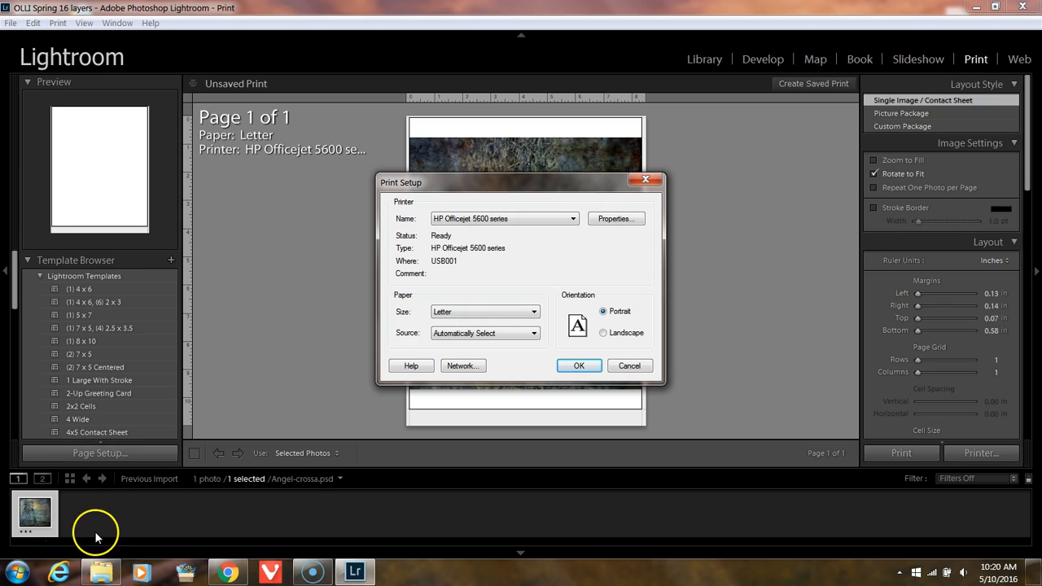
mouse_move(101, 575)
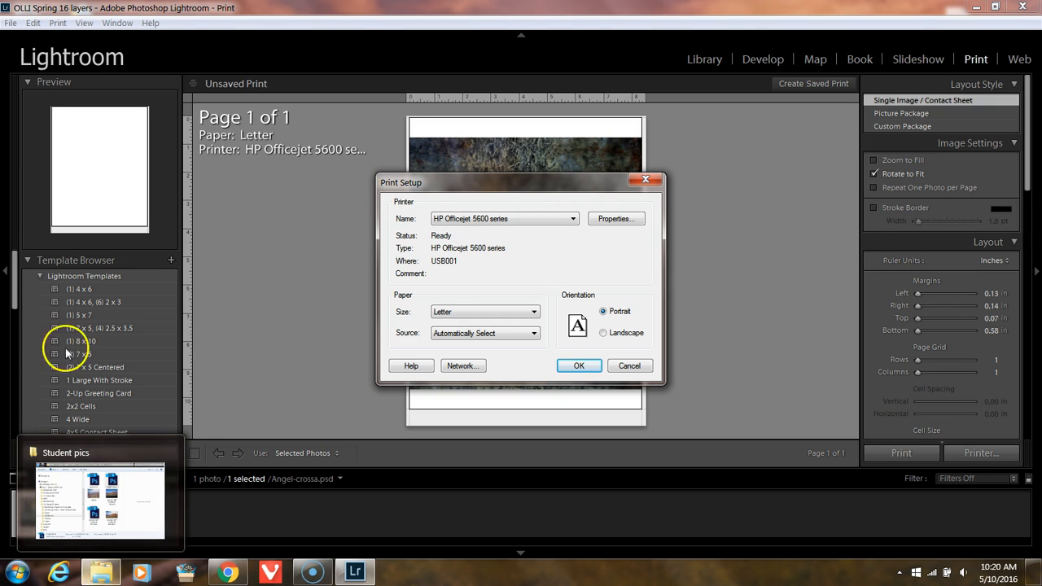
left_click(483, 318)
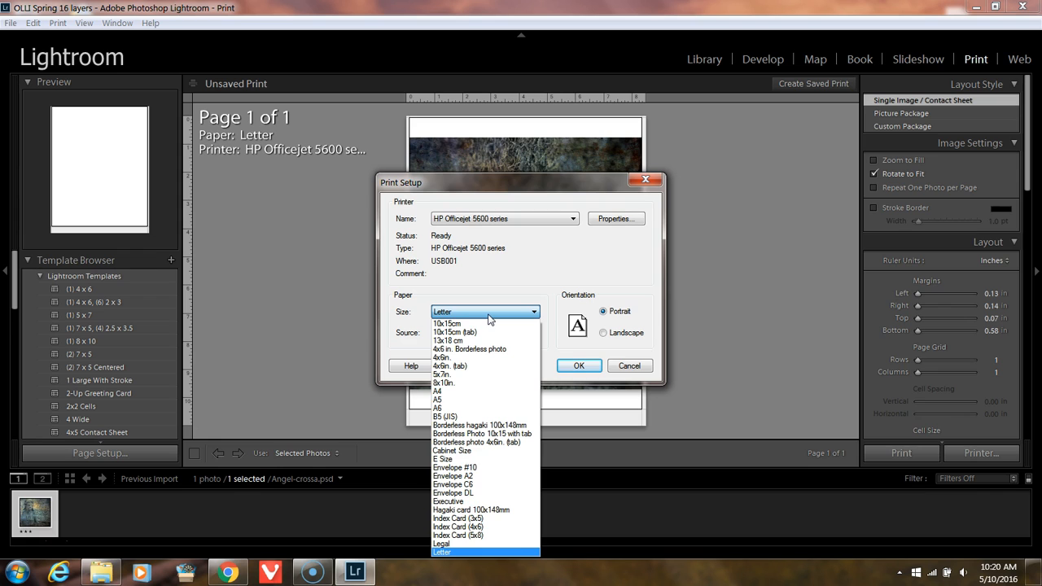
left_click(489, 318)
left_click(494, 312)
left_click(492, 314)
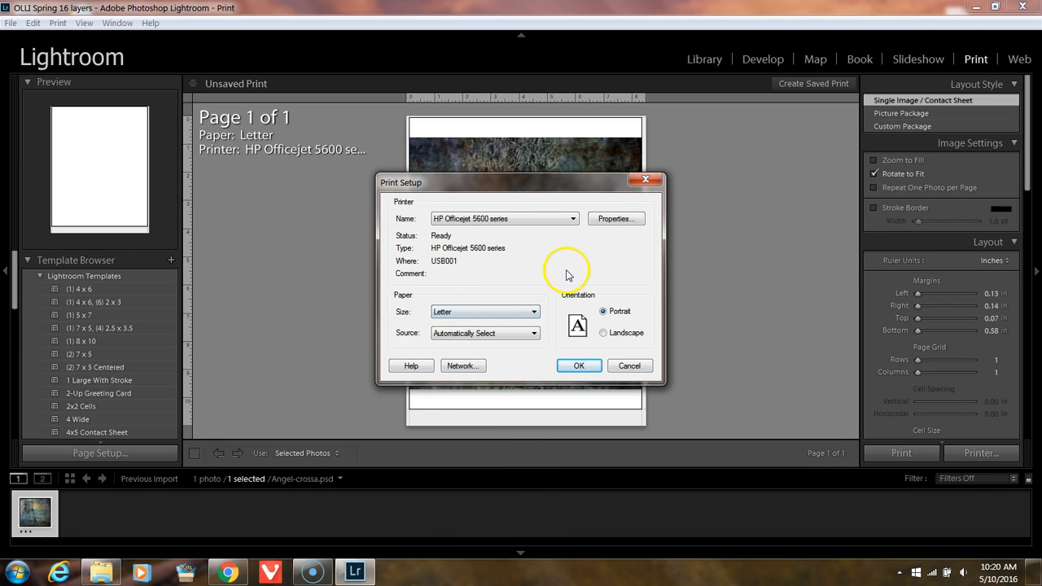
left_click(579, 365)
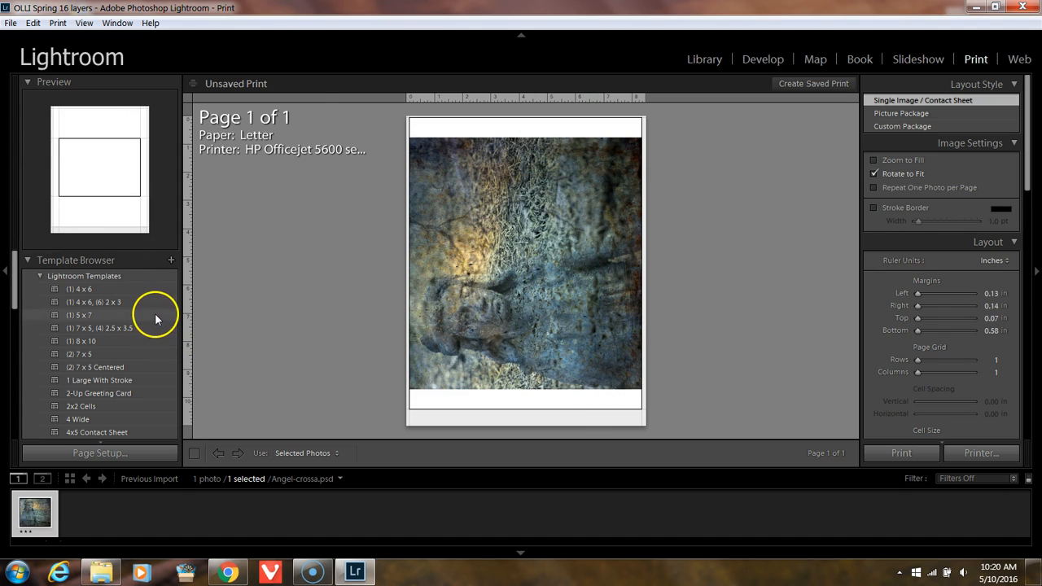
Step: Try the 1 Large With Stroke and Custom Centered templates, then lay out the photo with the Fine Art Mat template
left_click(110, 381)
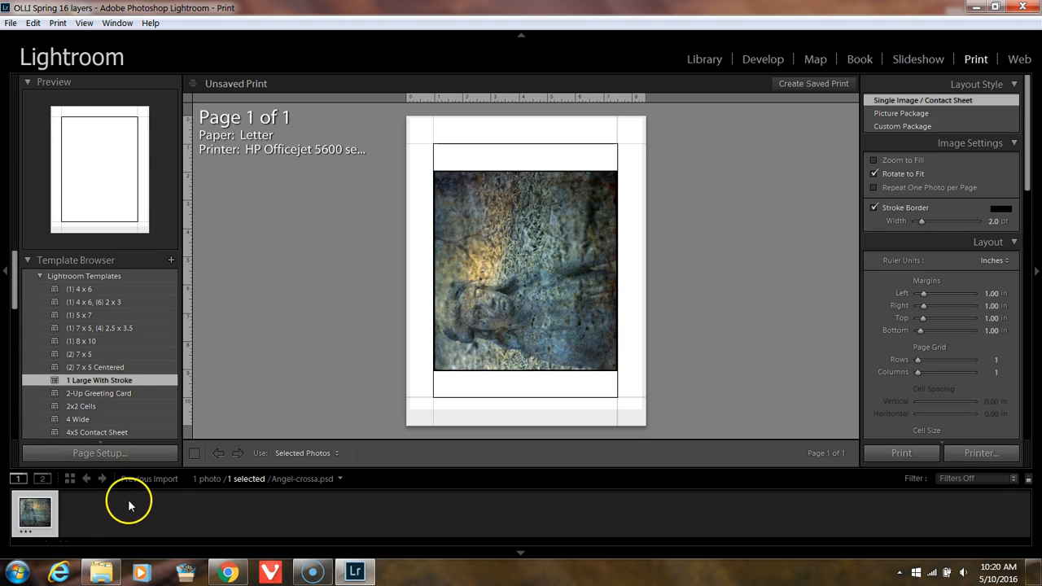
scroll(122, 396, "down", 5)
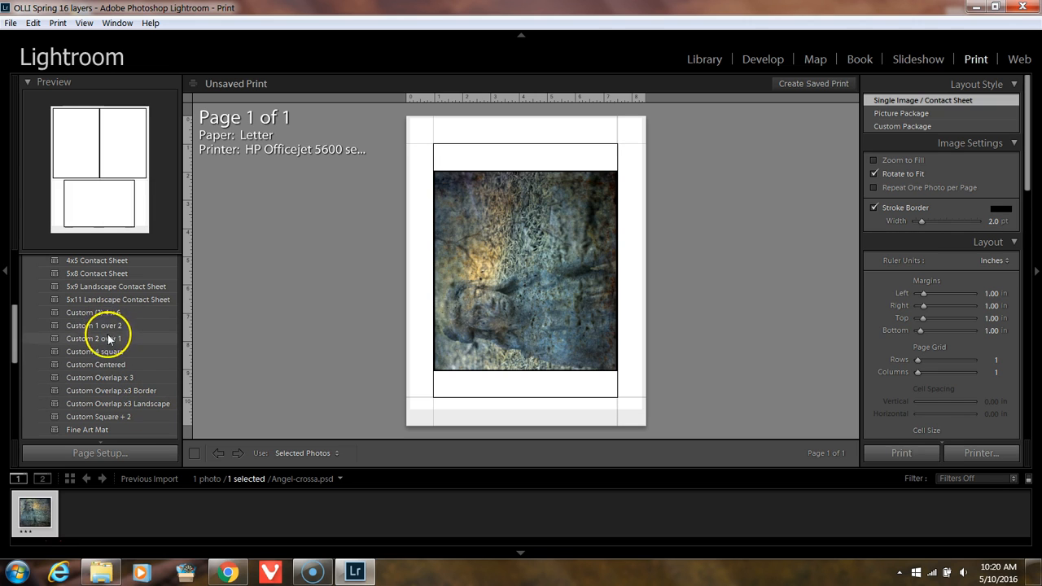
left_click(100, 365)
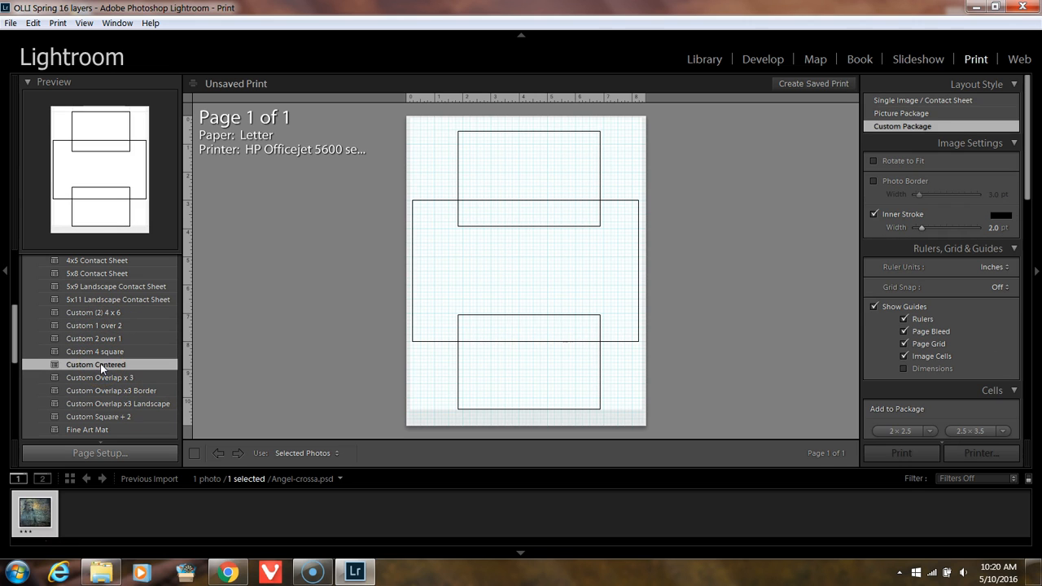
left_click(91, 430)
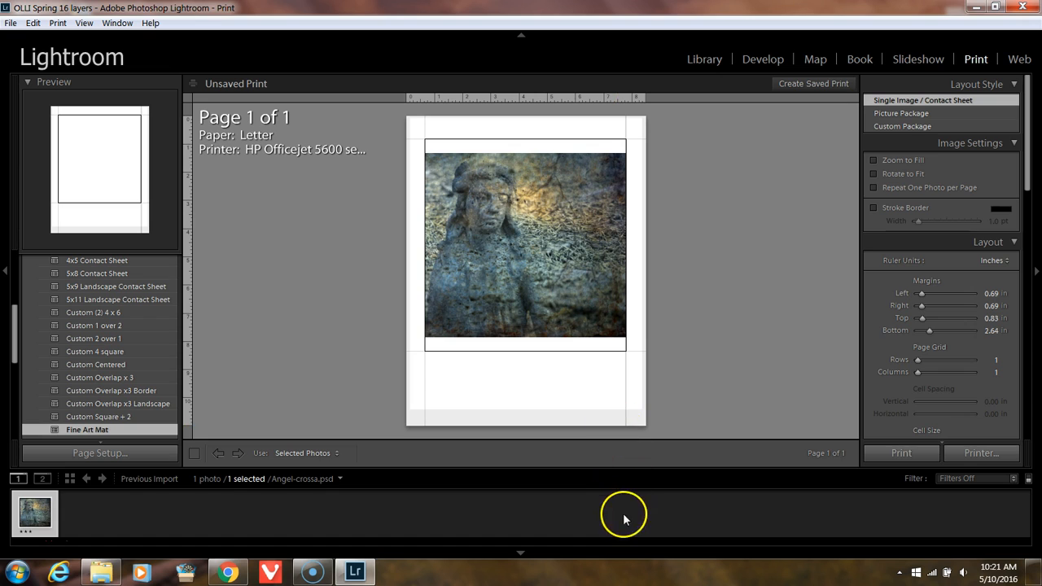
Step: Try Zoom to Fill and Rotate to Fit on the photo, switching each option off again
left_click(874, 161)
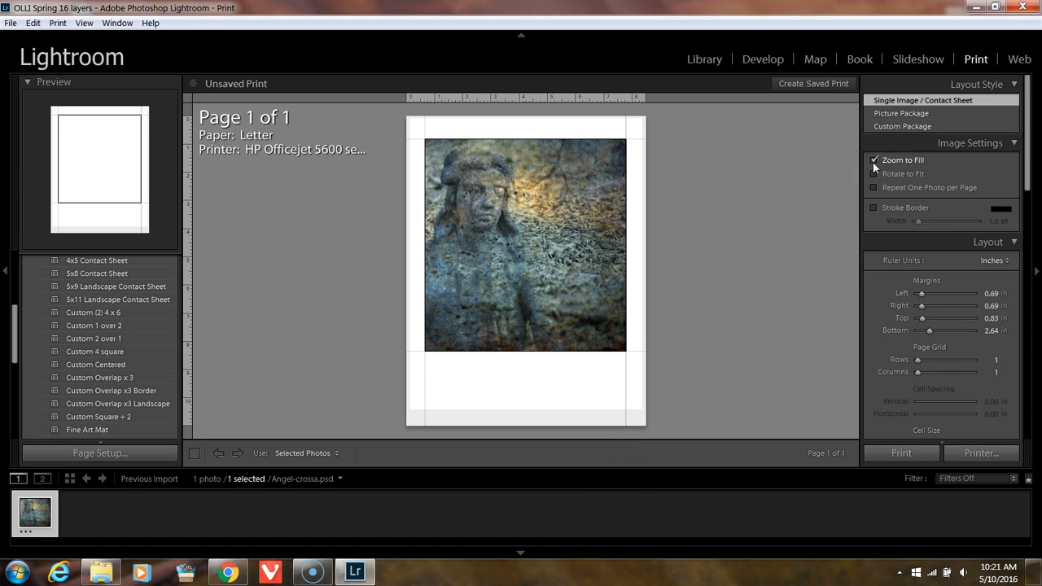
left_click(874, 161)
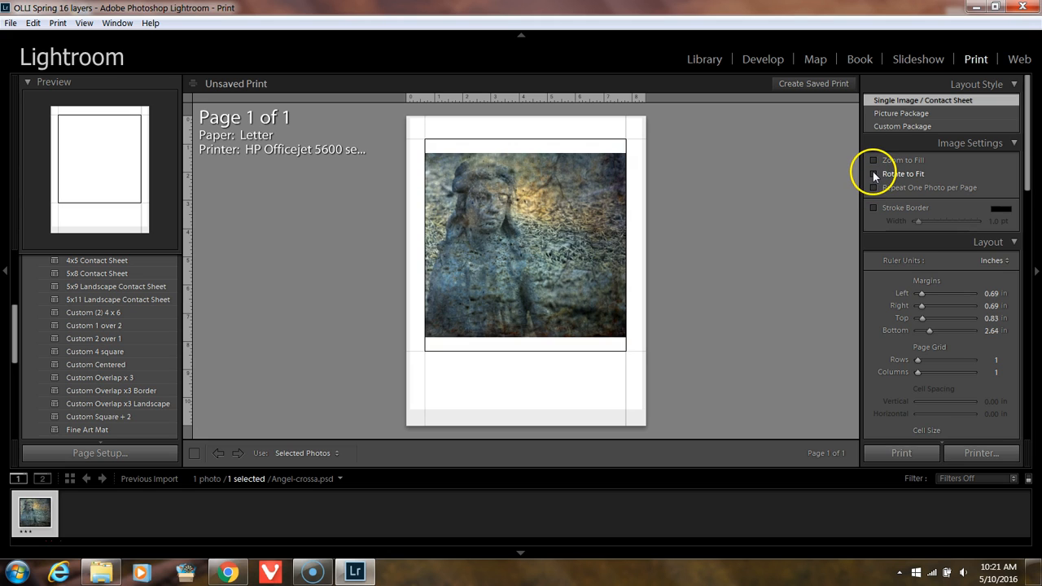
left_click(873, 174)
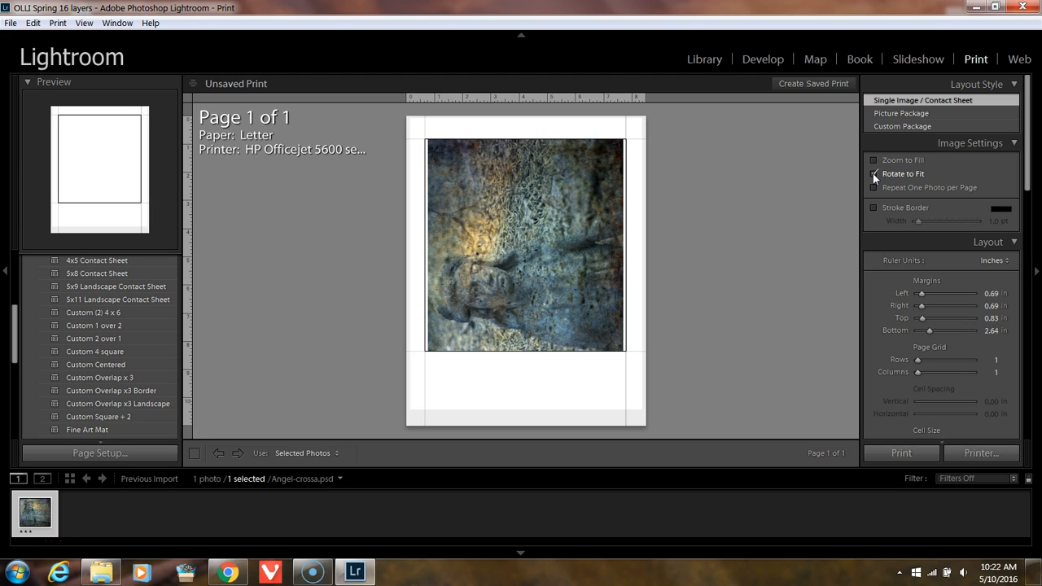
left_click(872, 174)
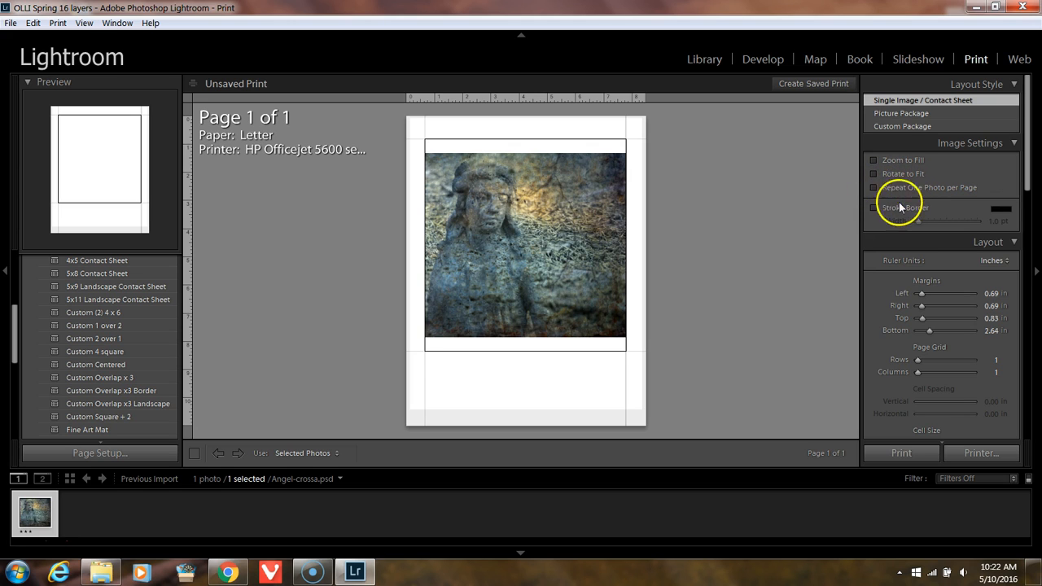
Step: Add a 16.2 pt stroke border around the photo, trying grey and magenta before choosing black
left_click(874, 207)
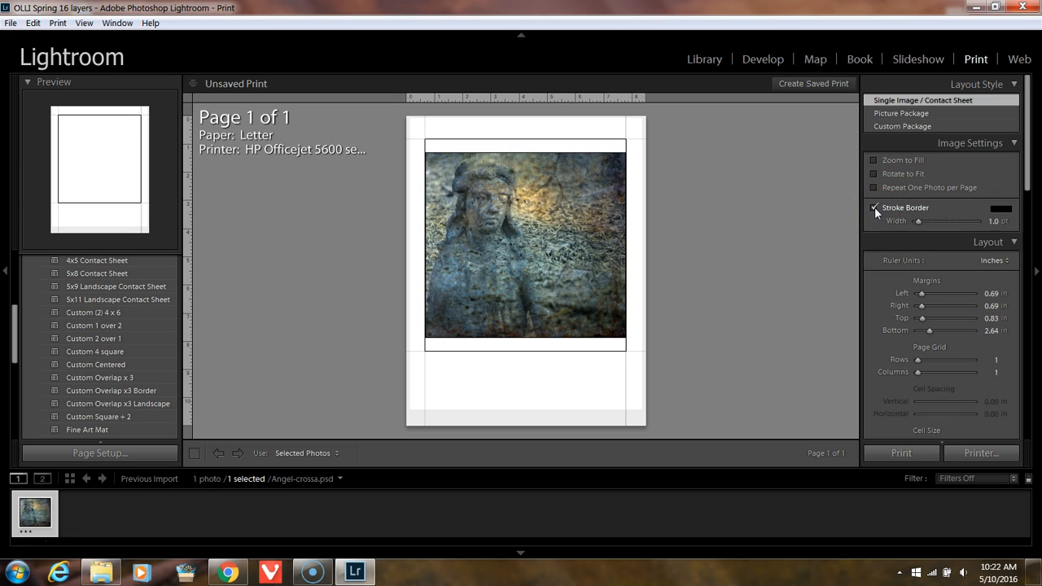
left_click_drag(918, 220, 962, 220)
left_click(1000, 209)
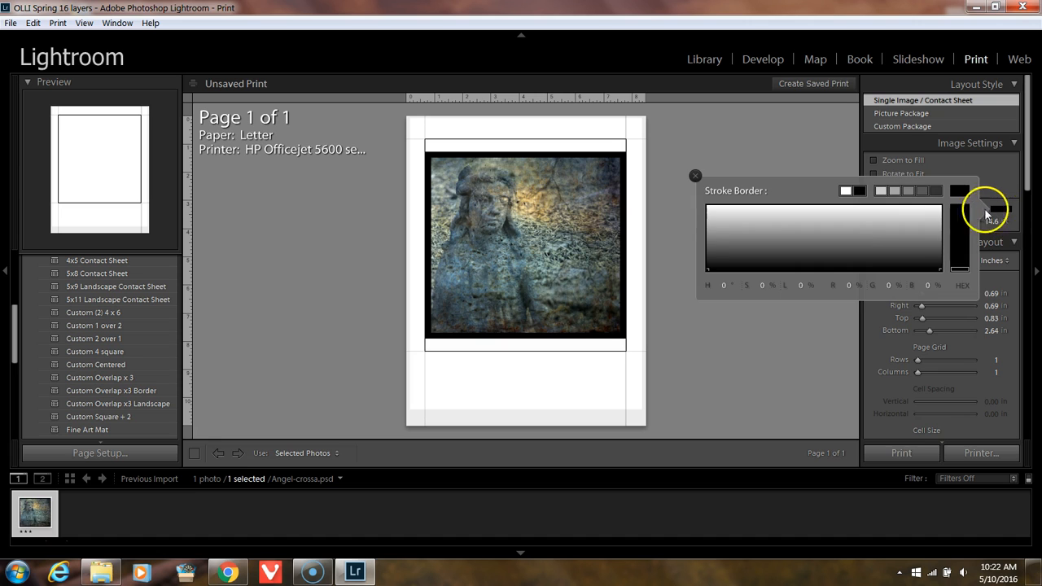
left_click(899, 234)
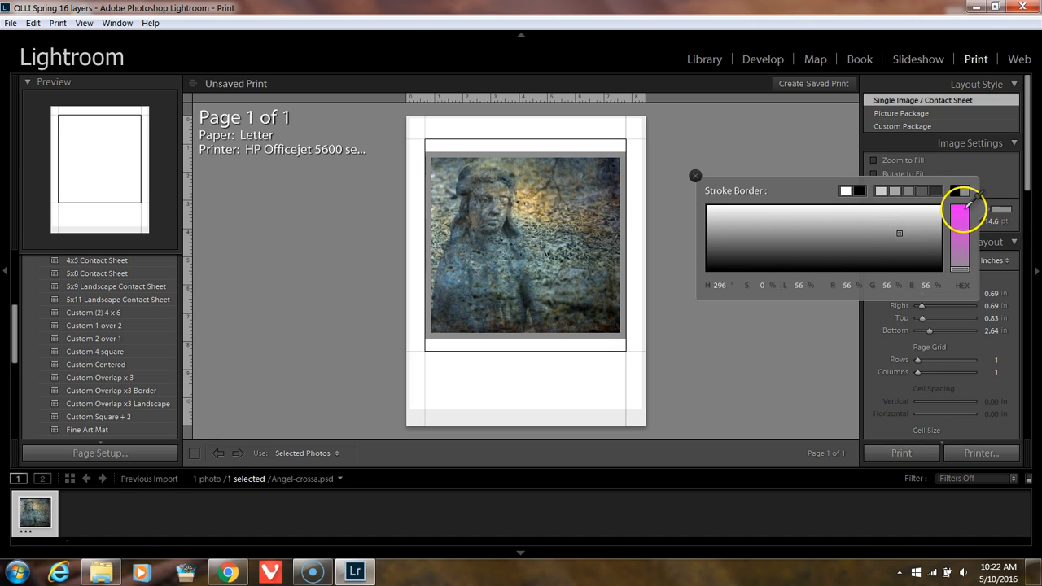
left_click(960, 209)
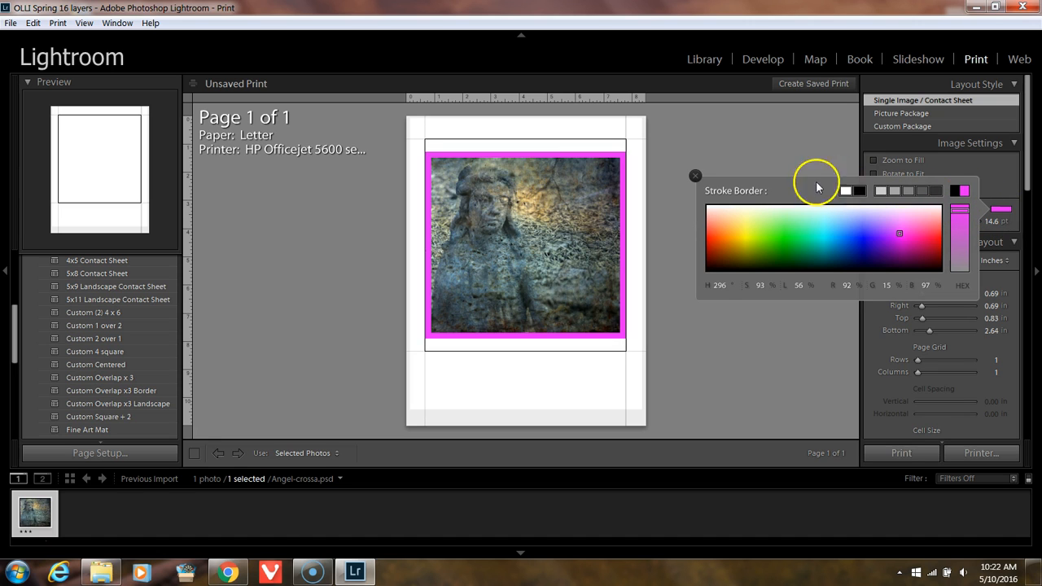
left_click(860, 191)
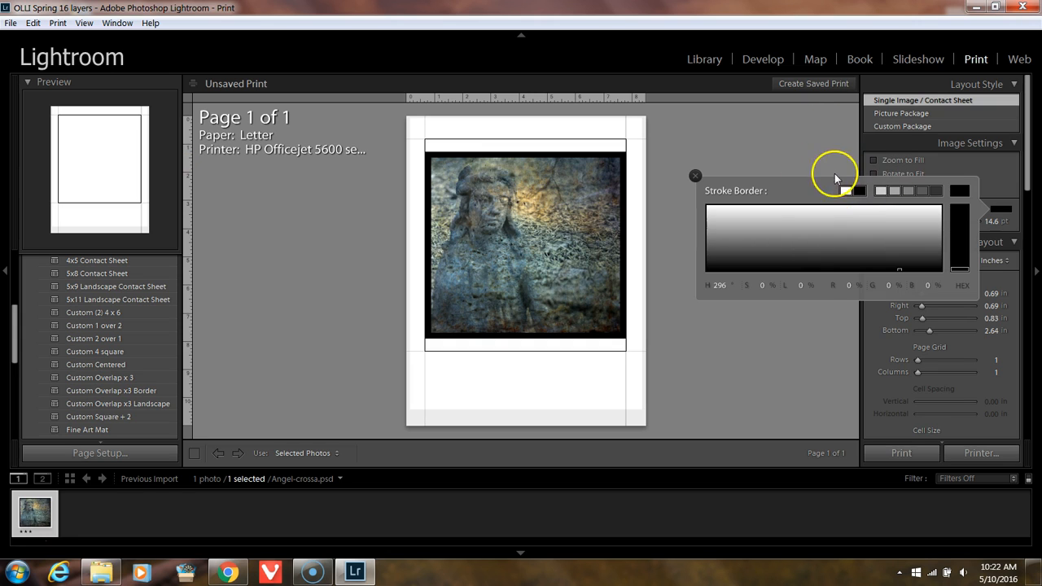
left_click(837, 154)
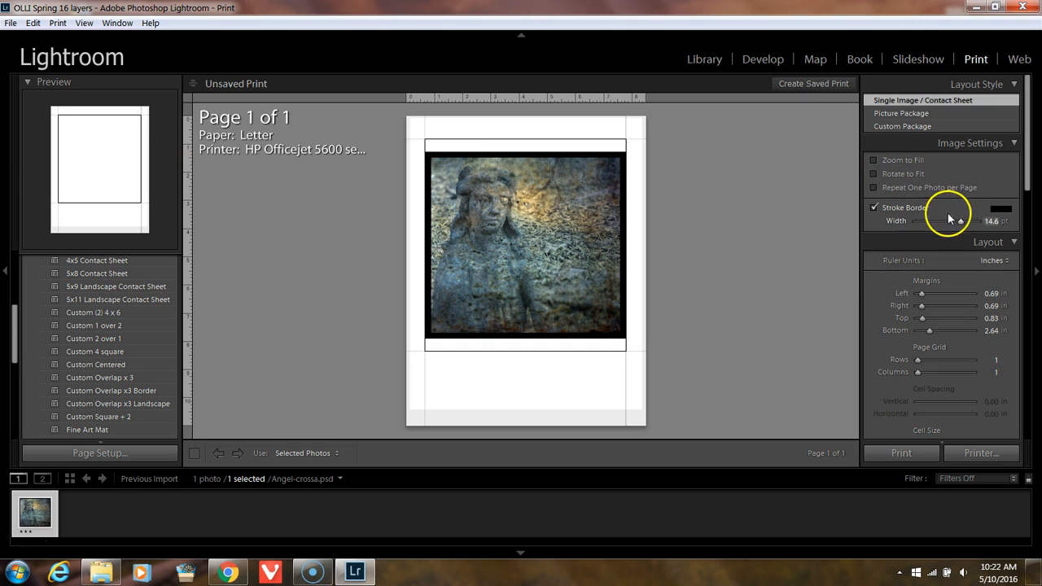
left_click_drag(959, 221, 962, 219)
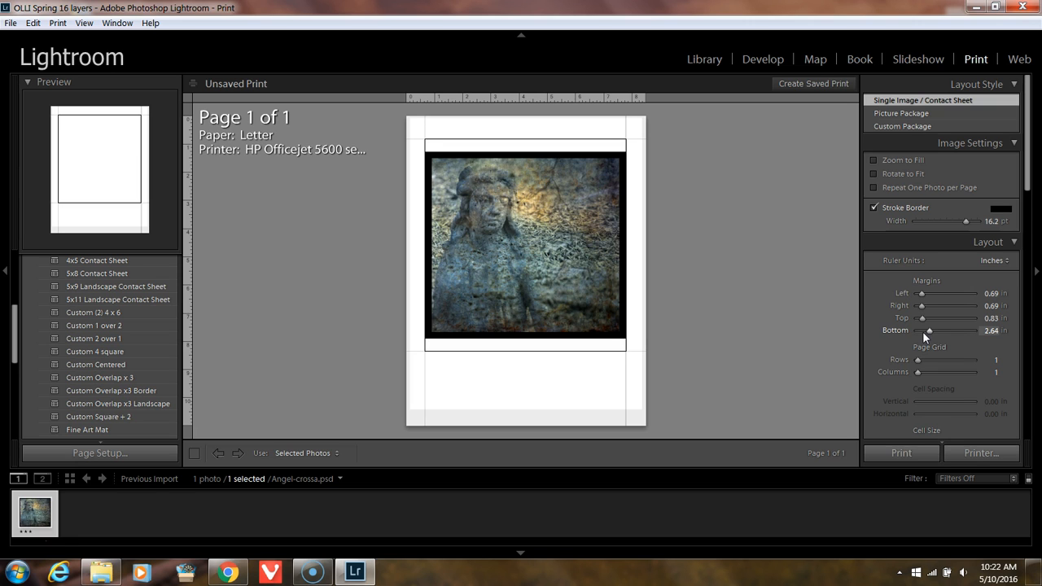
Step: Set the page's bottom margin to 3.63 in and try a two-row page grid before restoring one row
mouse_move(928, 331)
left_mouse_down()
mouse_move(941, 330)
mouse_move(932, 329)
left_mouse_up()
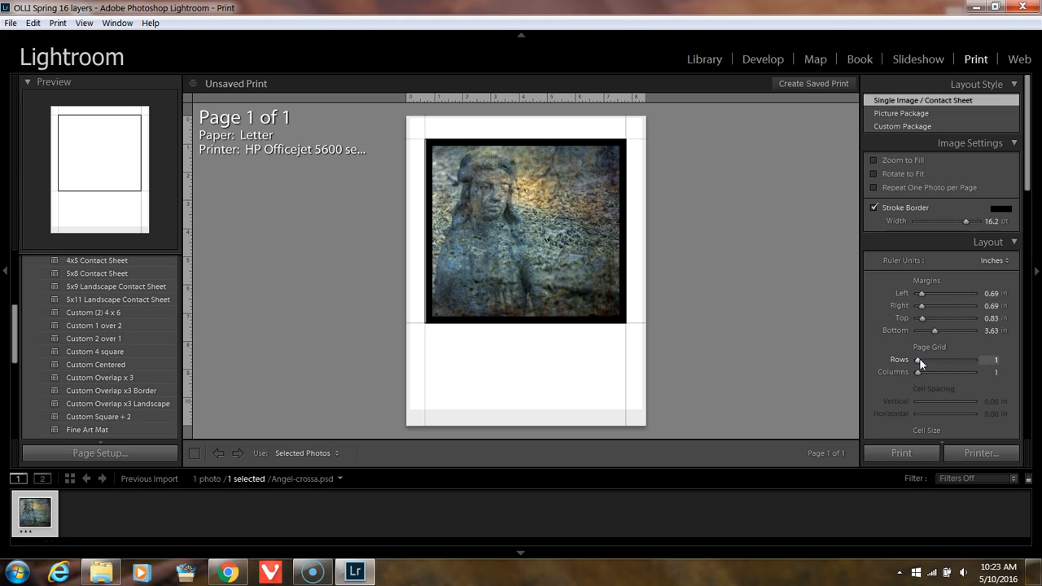
left_click_drag(920, 359, 923, 364)
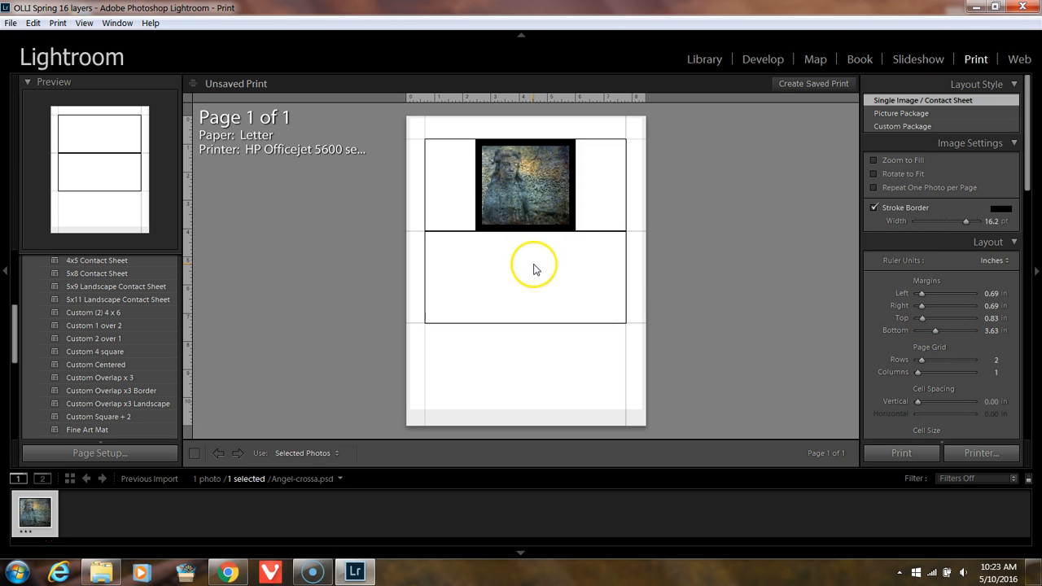
left_click_drag(921, 360, 913, 365)
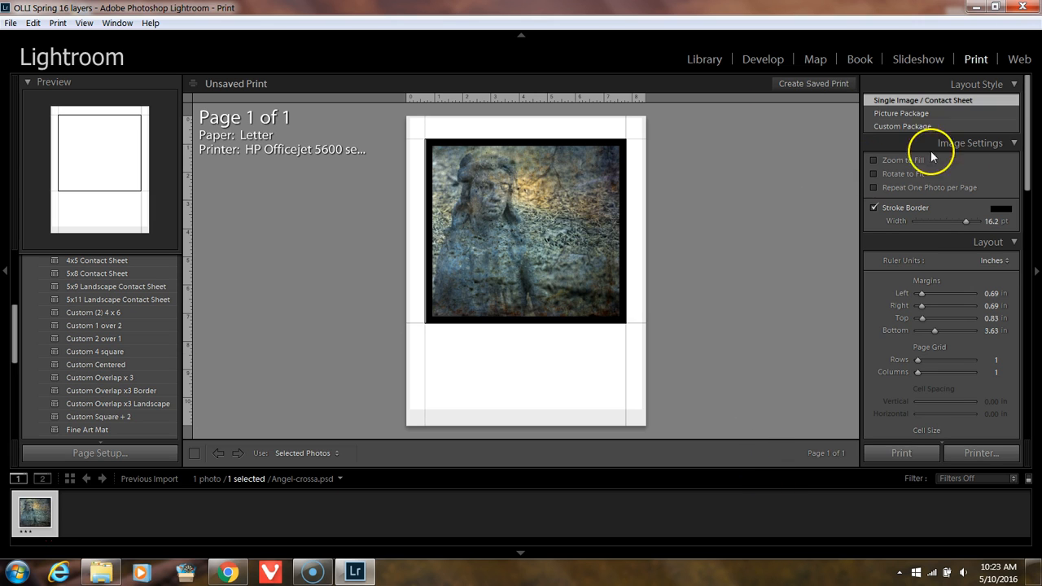
Step: Set the print job to output to a JPEG File instead of the printer
left_click_drag(1023, 158, 1025, 407)
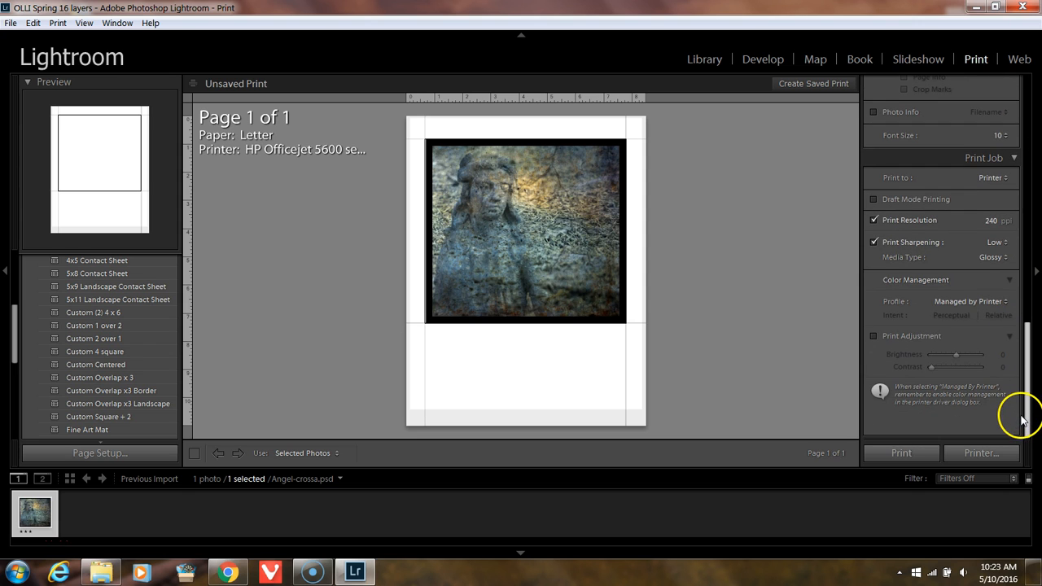
left_click(995, 178)
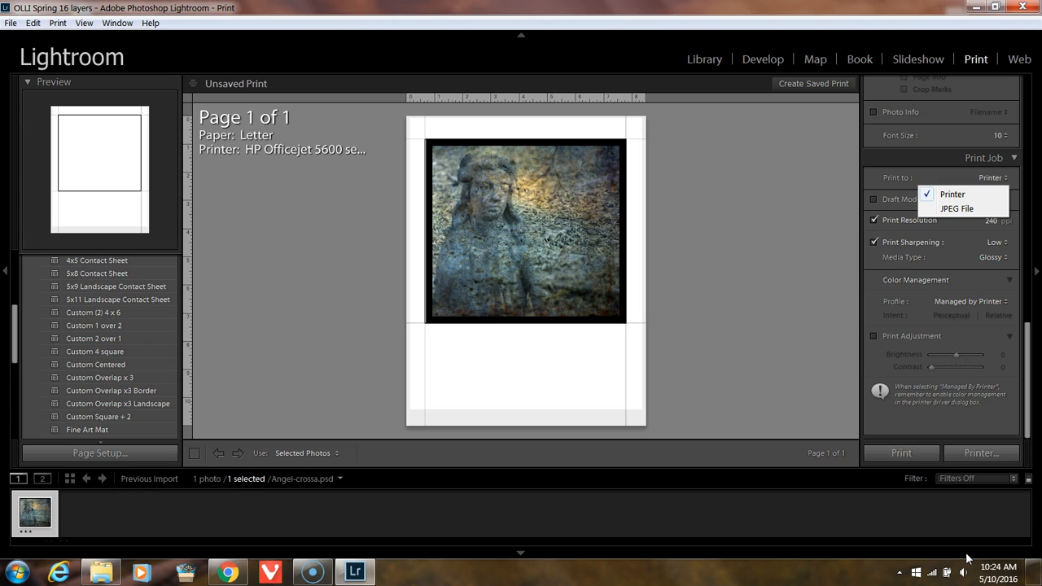
left_click(964, 210)
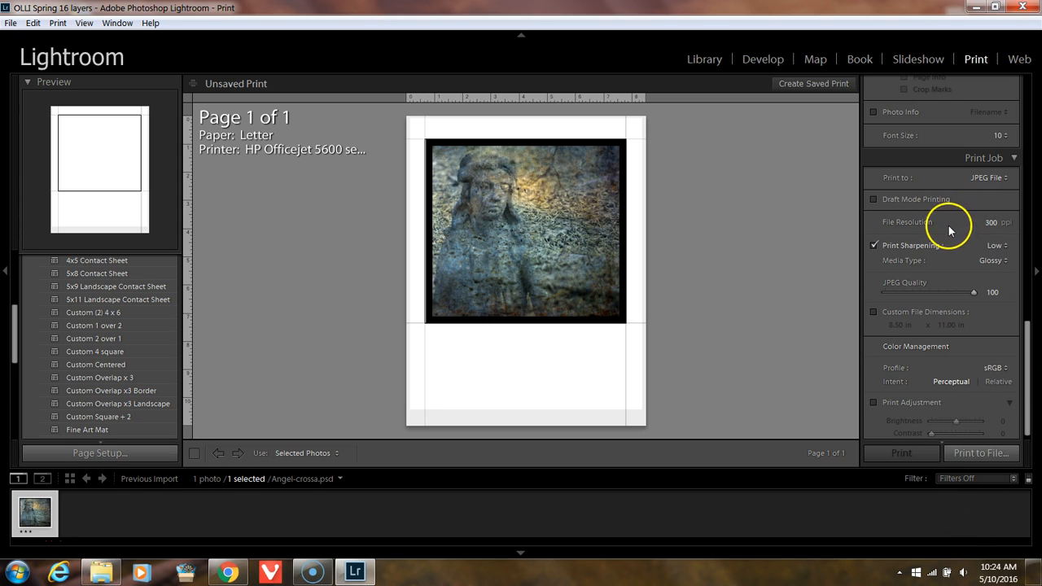
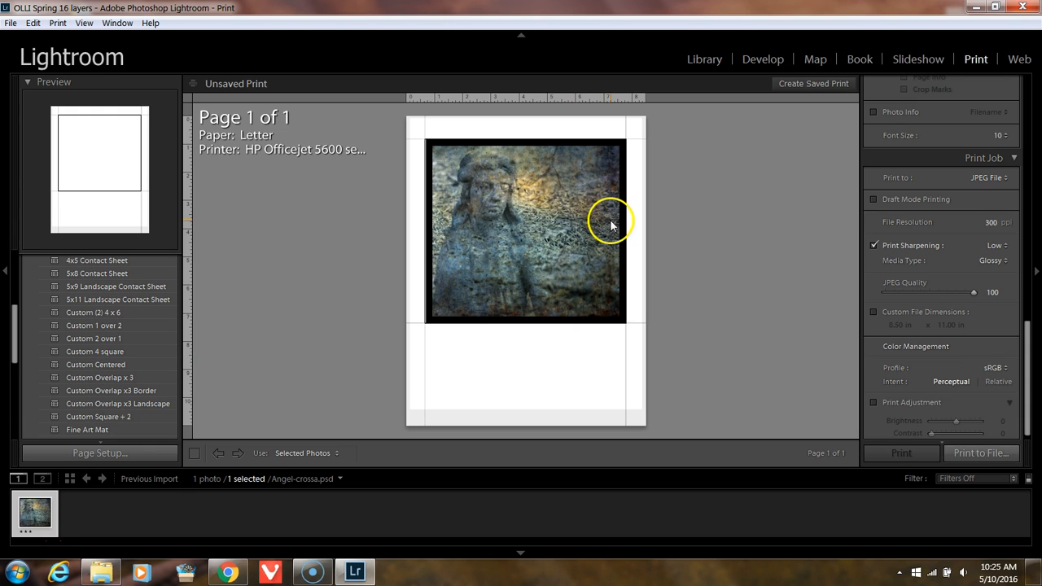
Step: Export the page layout as a JPEG named "print angel" in the OLLI Spring 16 layers folder
left_click(984, 453)
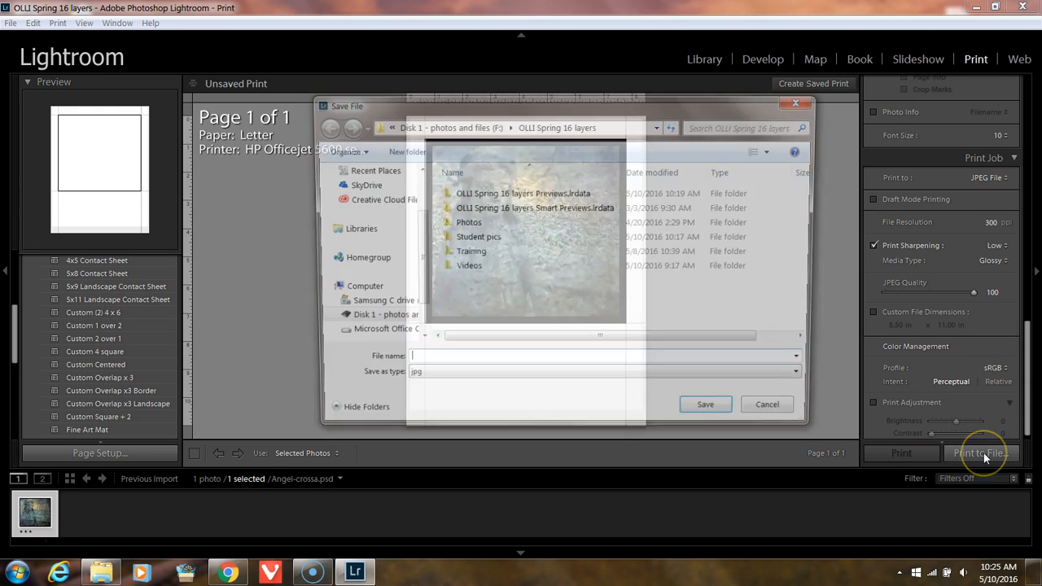
left_click(533, 362)
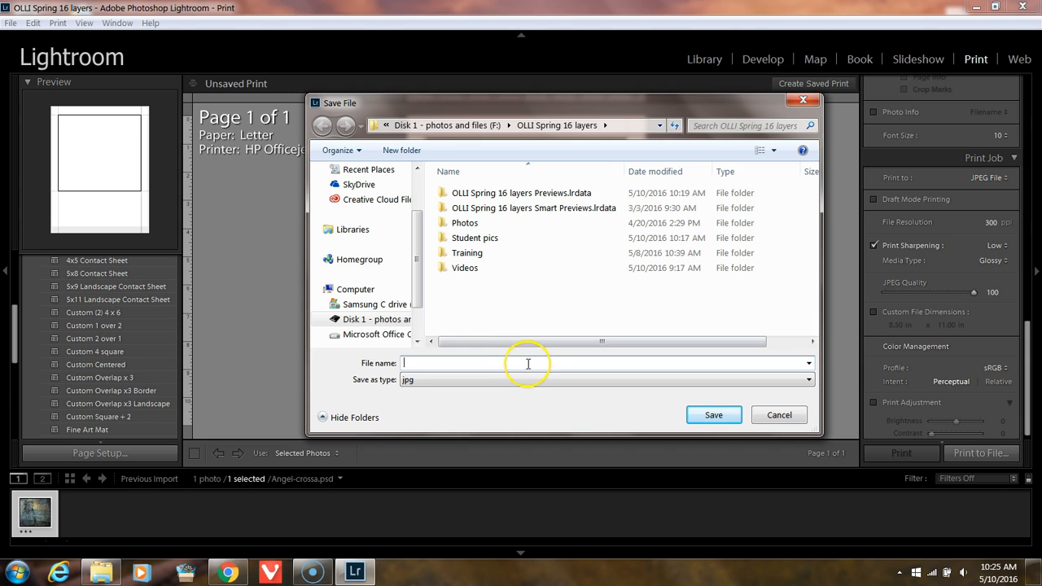
type("print angel")
key("Return")
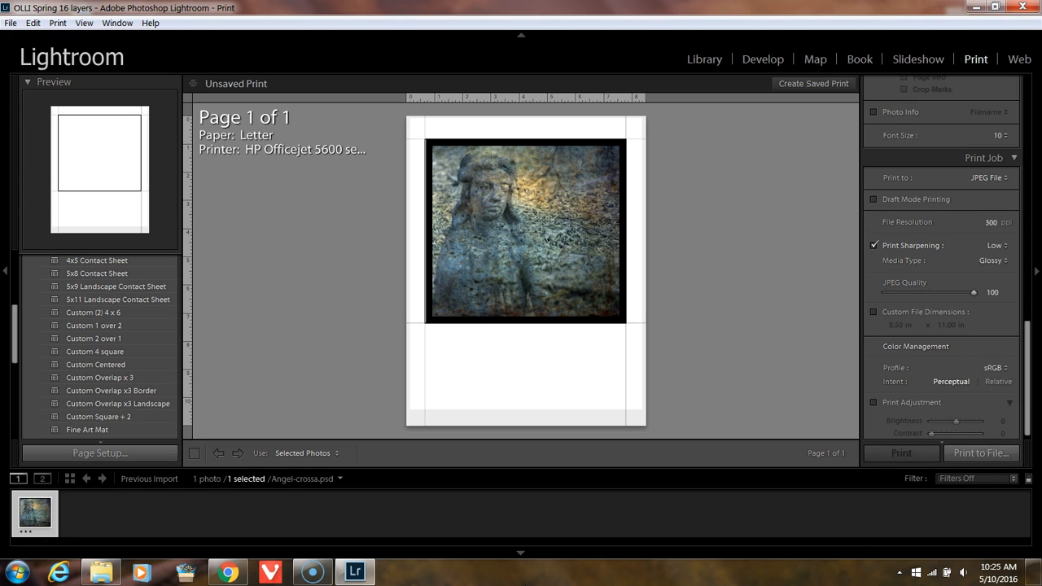
Step: Check the Student pics folder and the JPEG save location for the exported file, without saving another copy
left_click(103, 572)
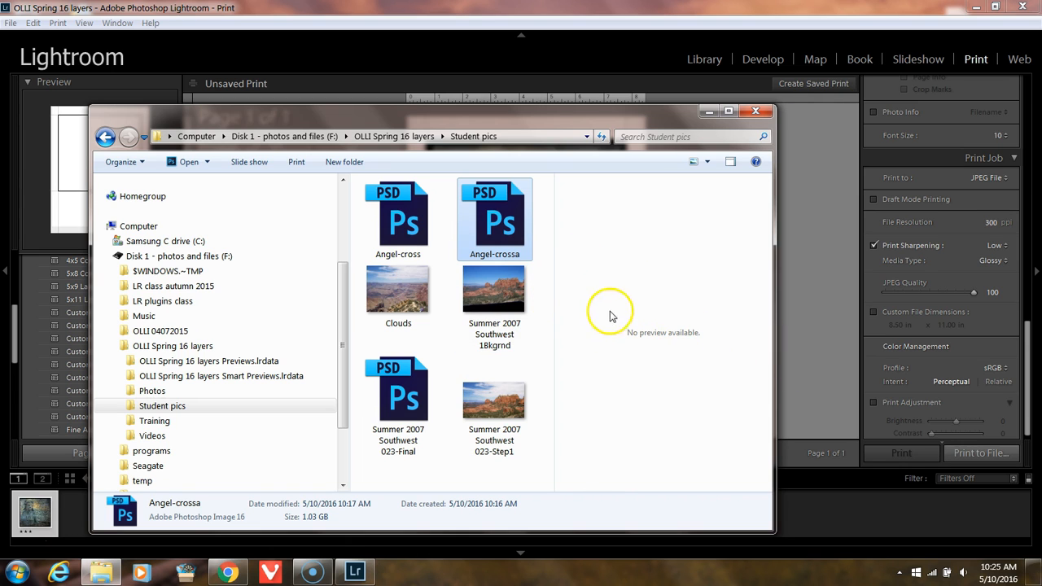
left_click(183, 409)
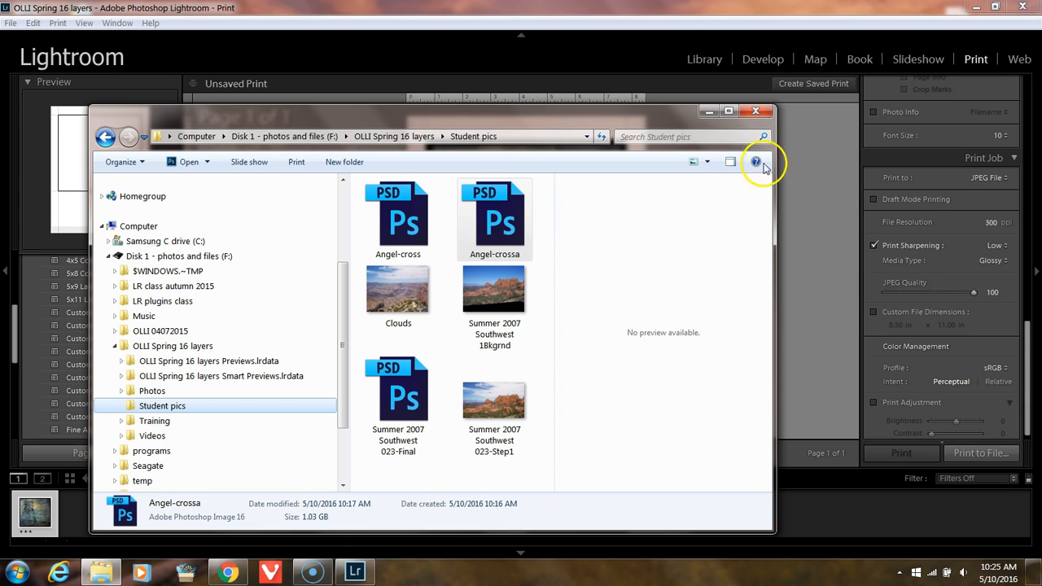
left_click(711, 113)
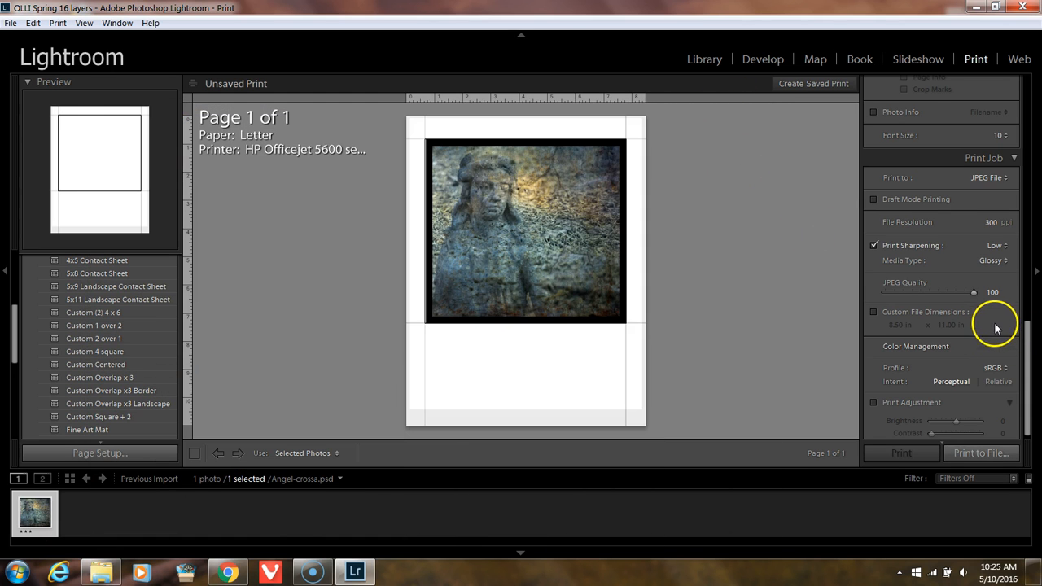
scroll(956, 334, "down", 1)
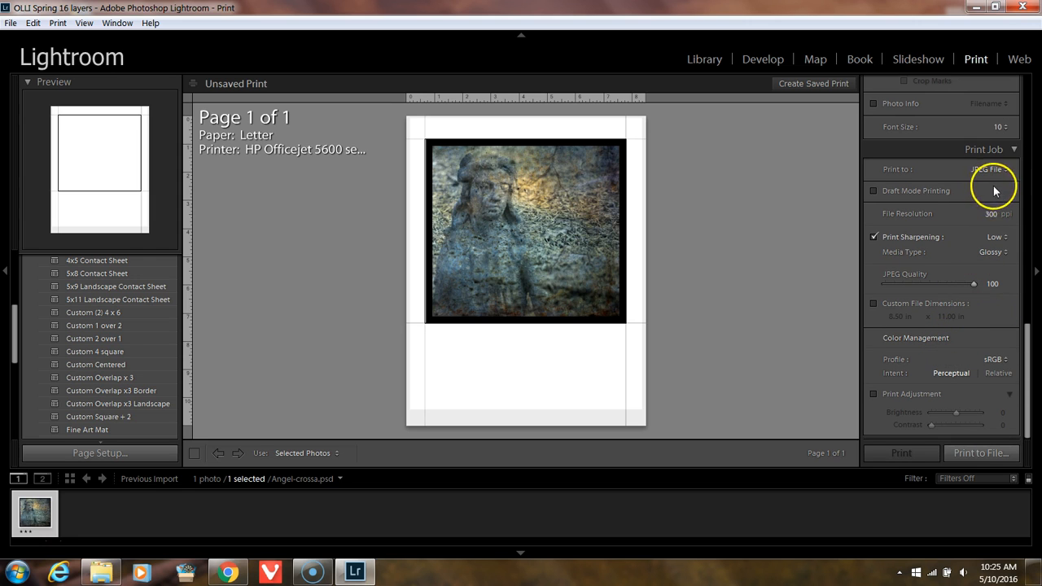
left_click(985, 453)
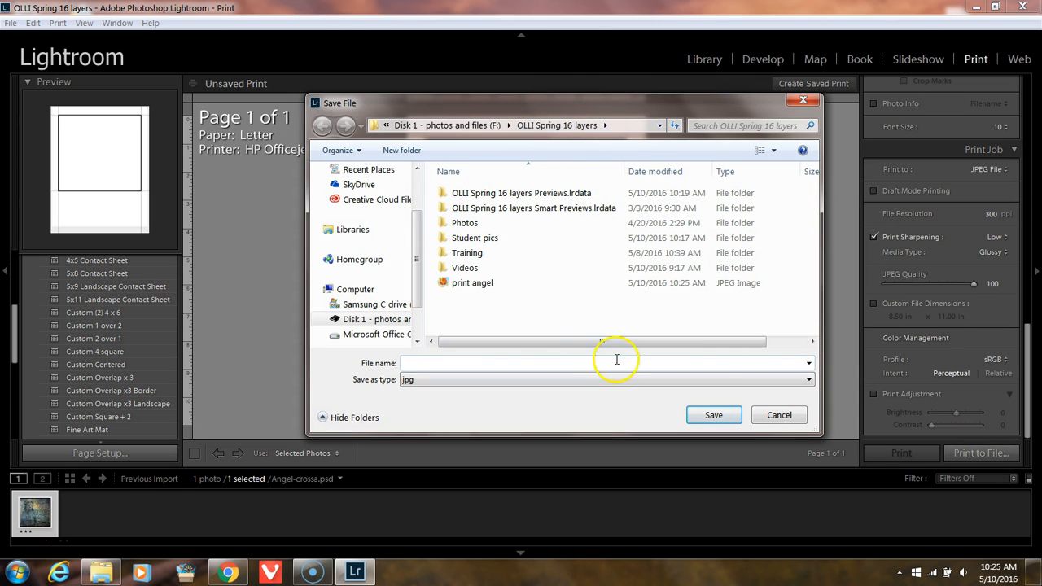
left_click(779, 416)
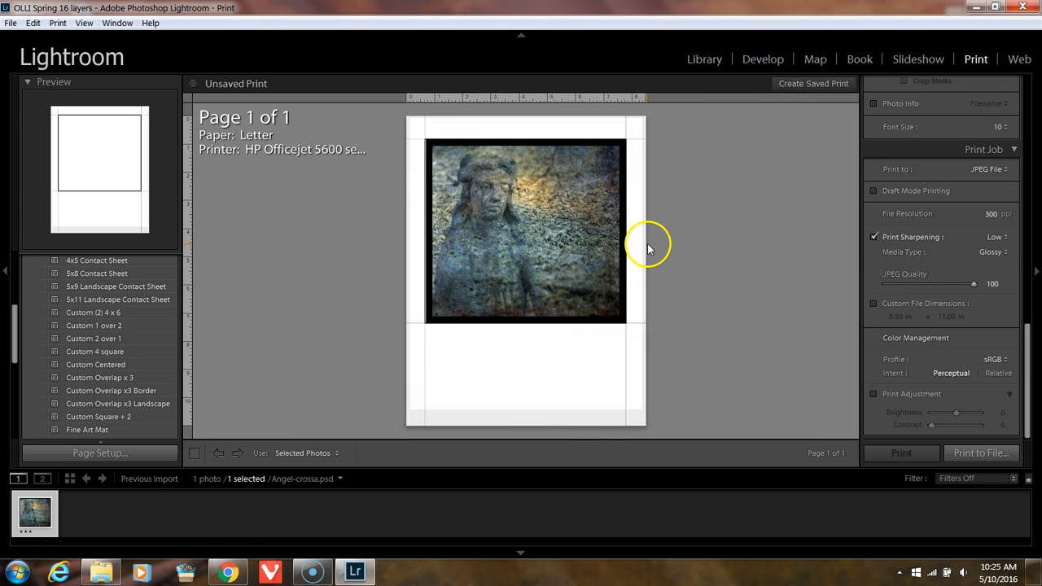
Step: View the exported "print angel" image from the OLLI Spring 16 layers folder, closing the viewer when done
left_click(98, 567)
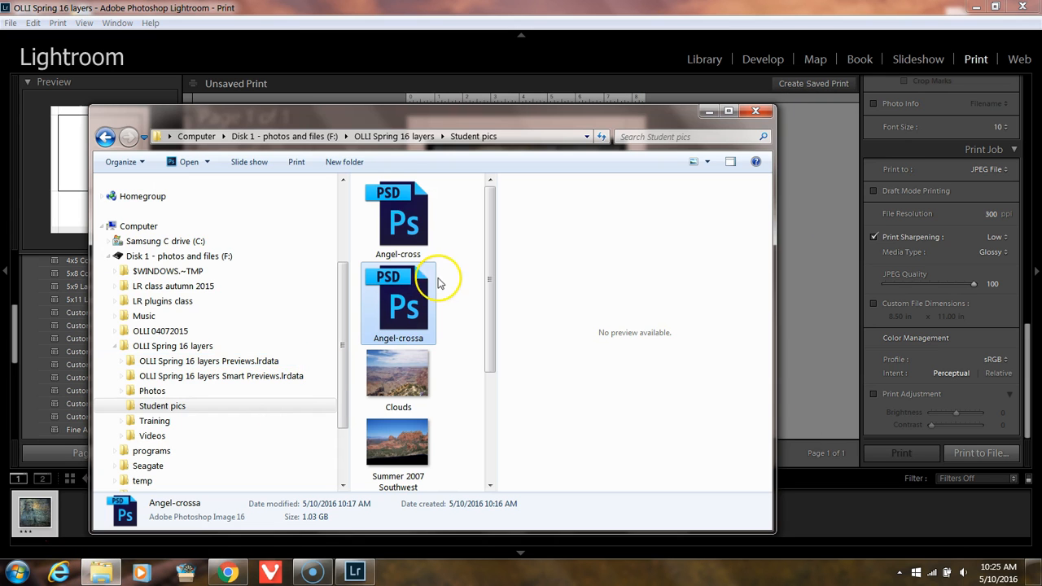
left_click(173, 346)
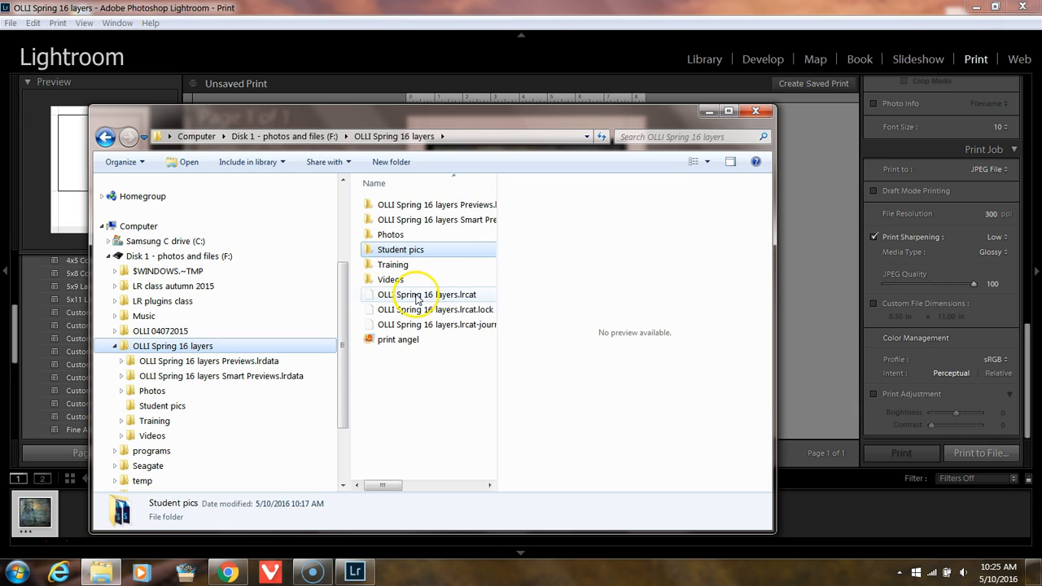
double_click(391, 340)
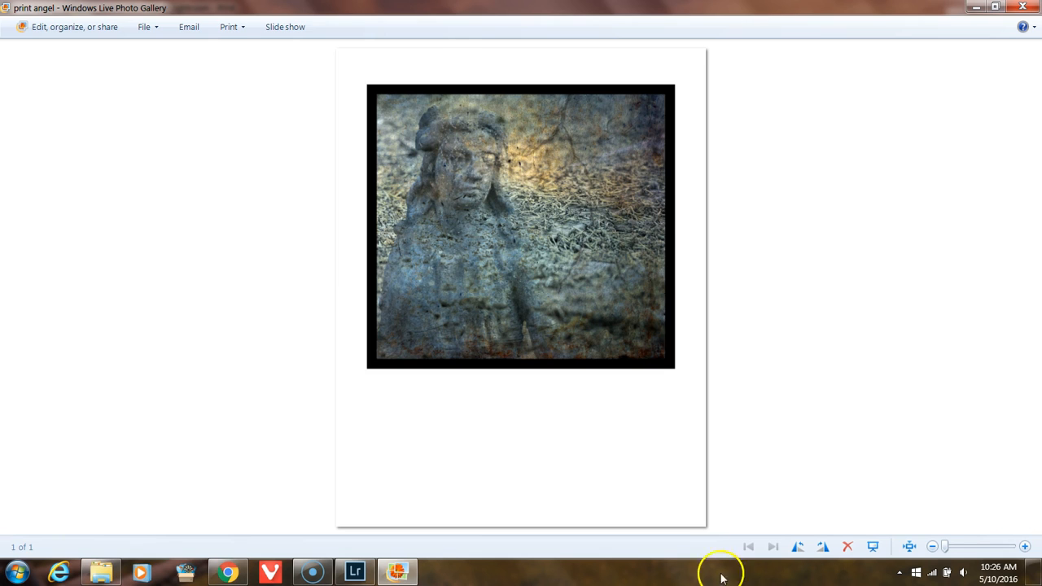
left_click(1022, 8)
left_click(814, 142)
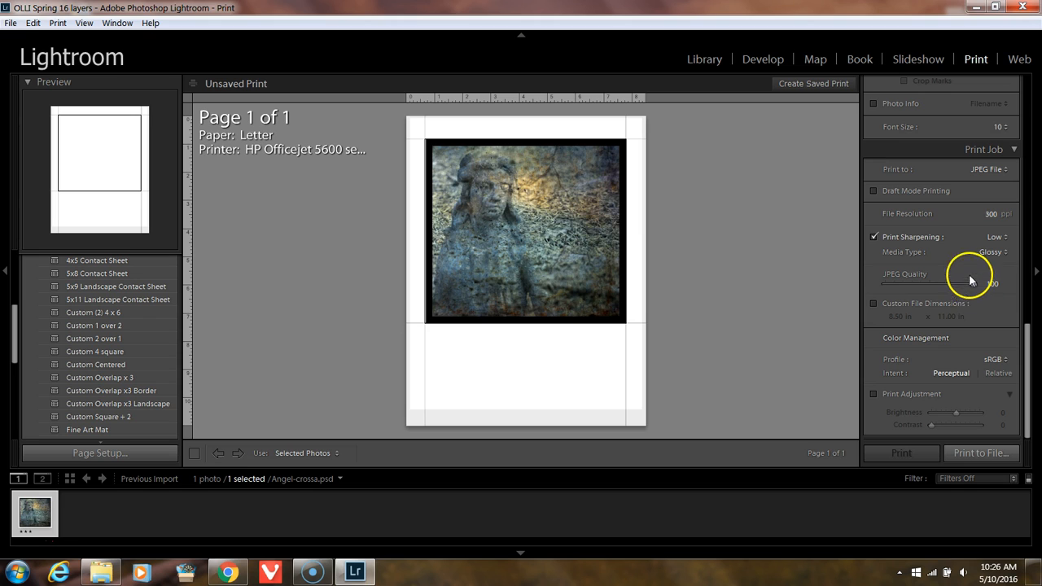
Step: Review the JPEG color profile choices and try the Relative rendering intent before restoring Perceptual
left_click(995, 359)
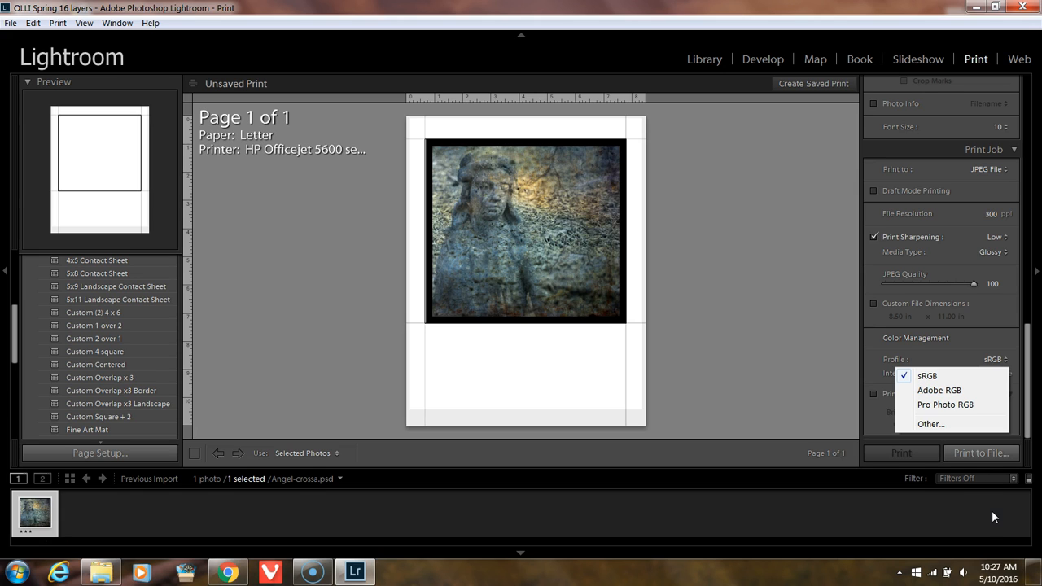
left_click(955, 253)
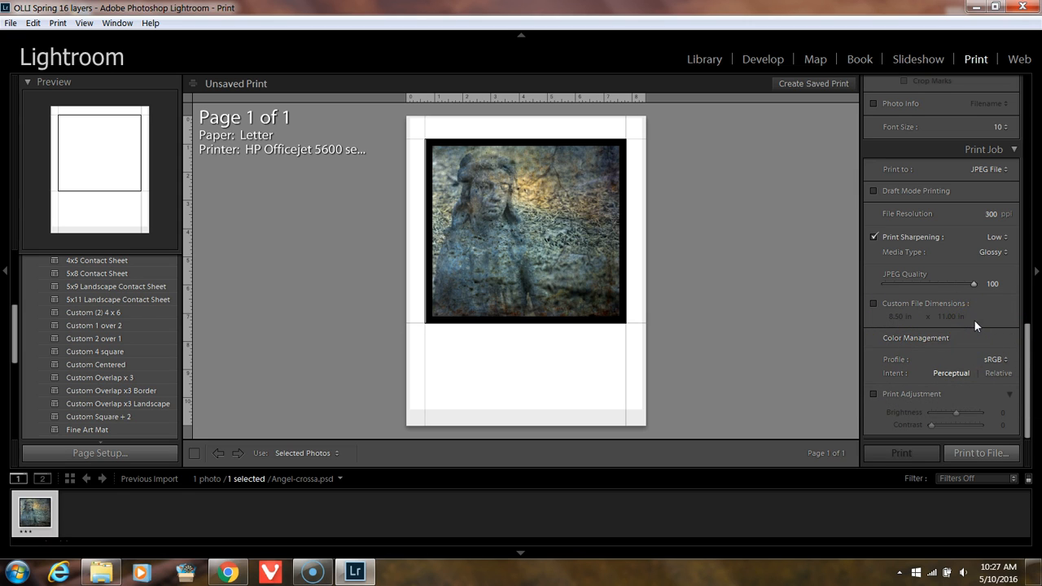
left_click(1014, 375)
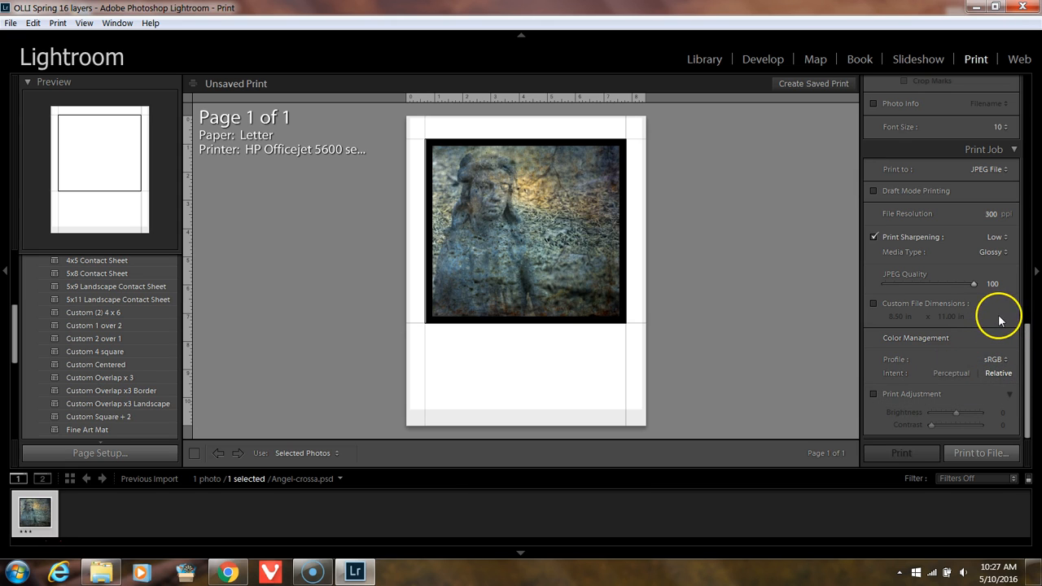
left_click(953, 375)
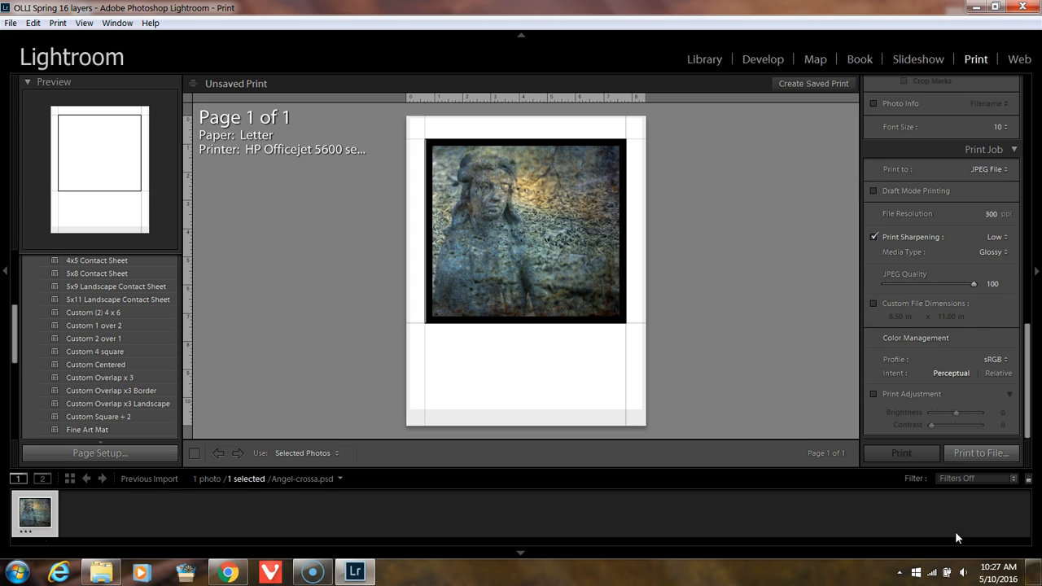
Step: Switch the print job's output to Printer and review the media type choices for print sharpening
left_click(1006, 169)
left_click(988, 182)
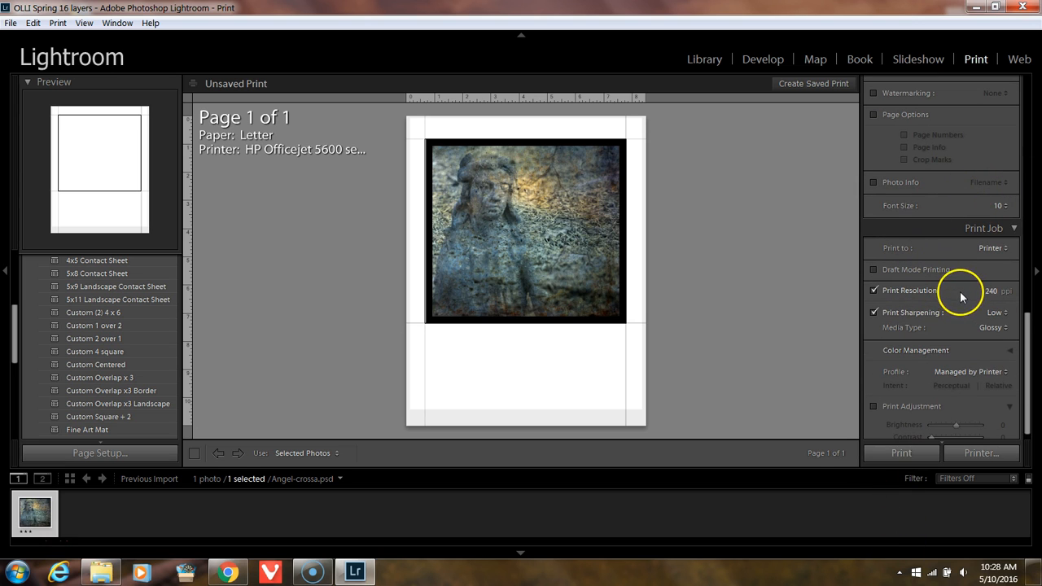
scroll(964, 295, "down", 1)
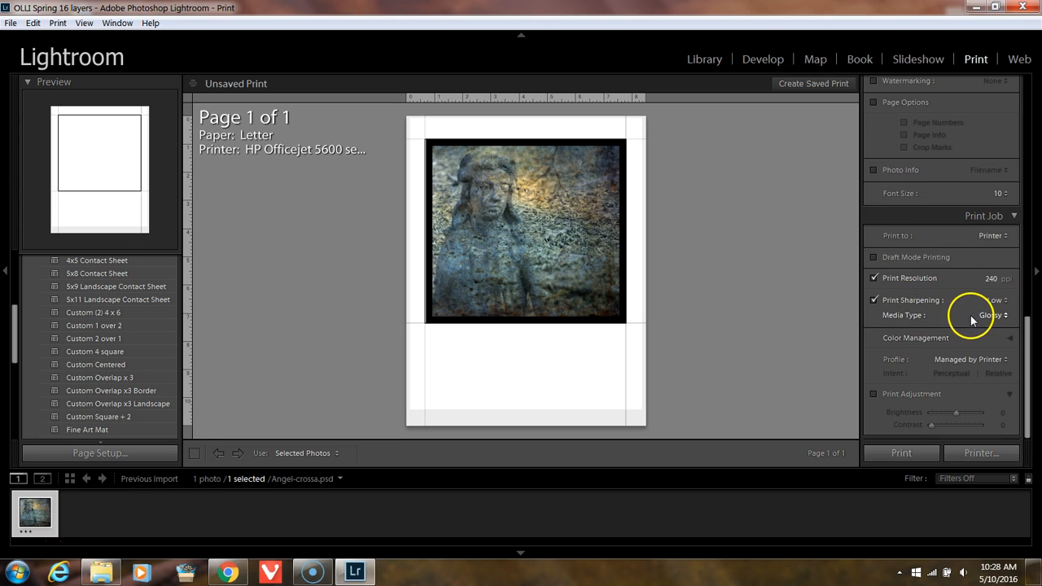
left_click(987, 316)
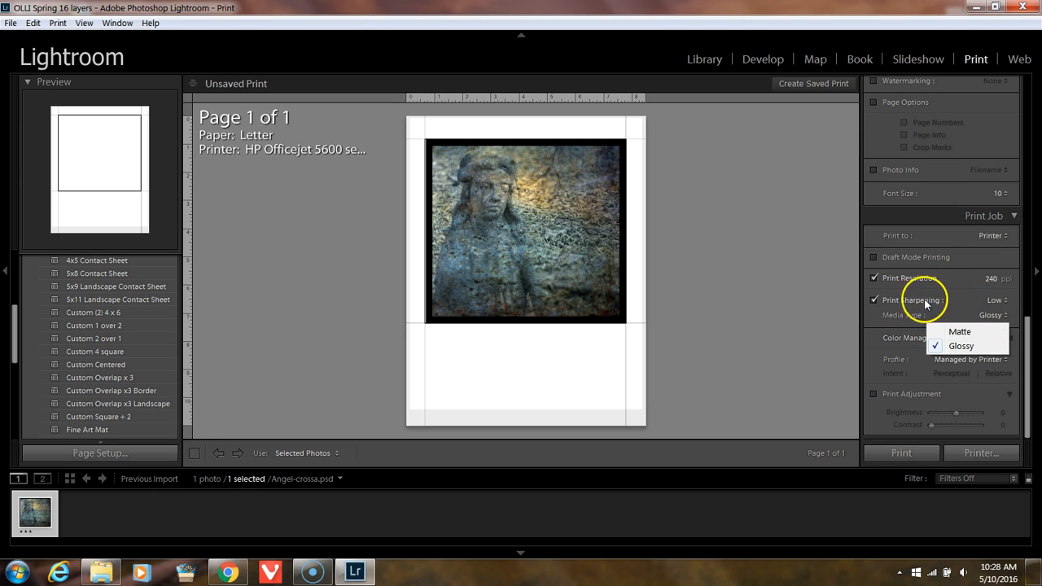
left_click(990, 252)
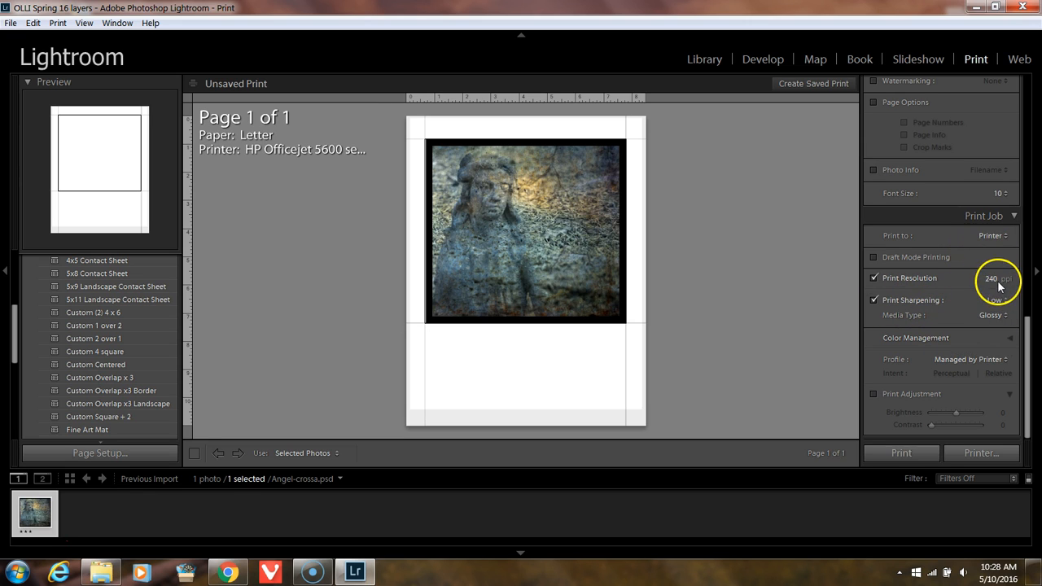
Step: Examine the print job's color profile choices and the printer's page setup without changing them
left_click(946, 370)
left_click(982, 359)
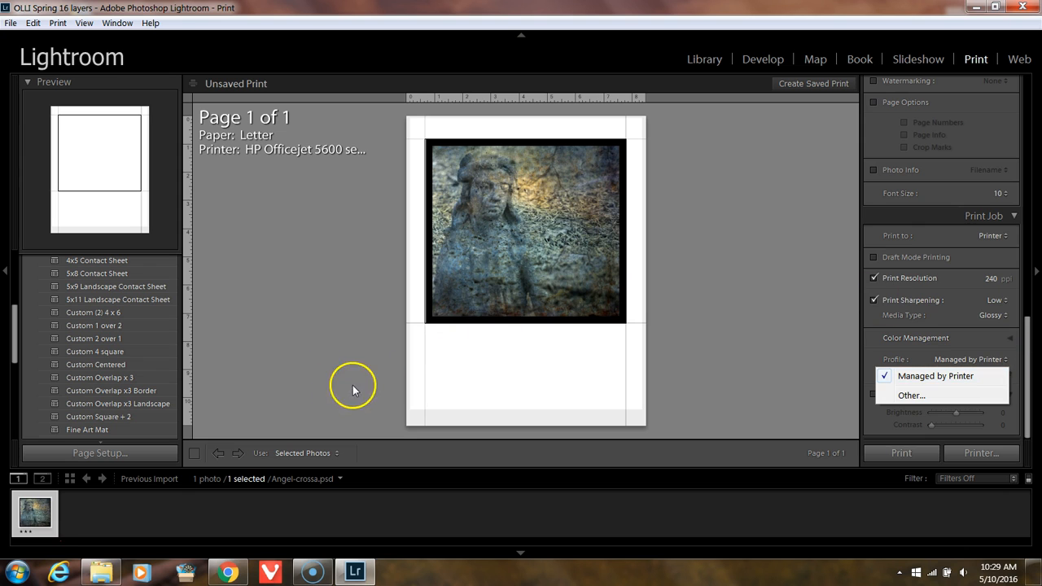
left_click(126, 455)
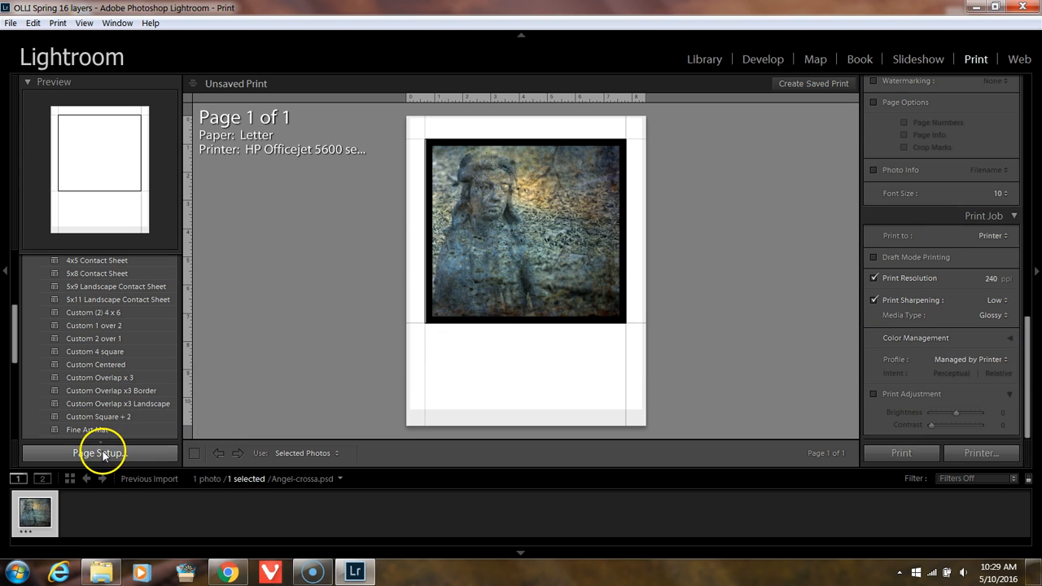
left_click(101, 452)
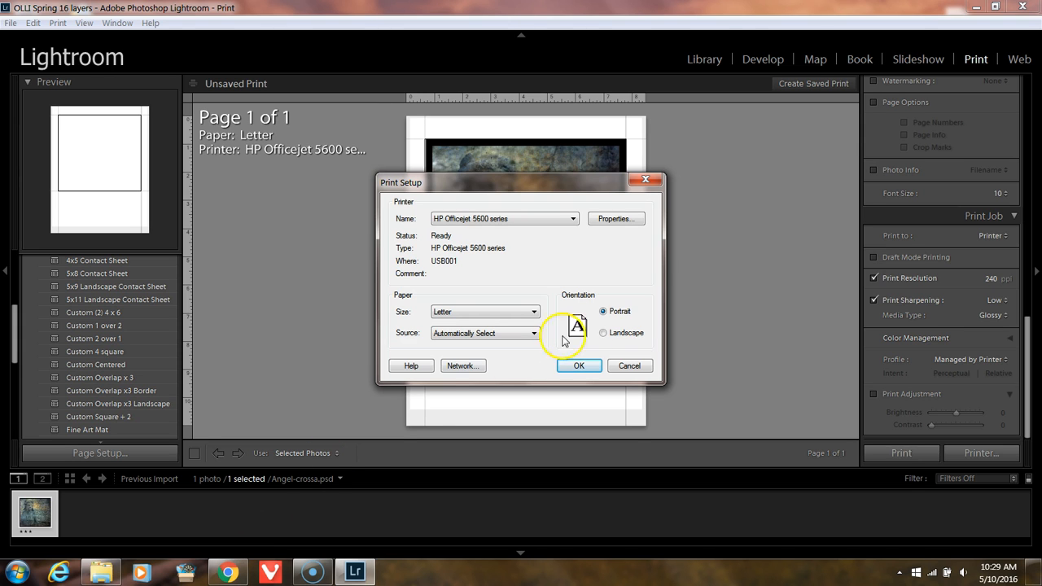
left_click(632, 366)
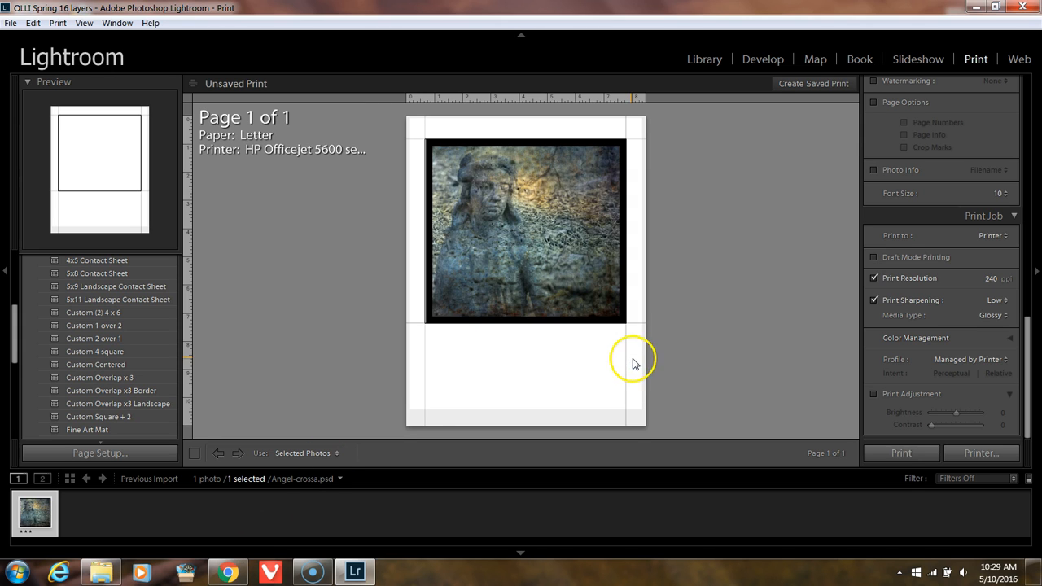
left_click(959, 362)
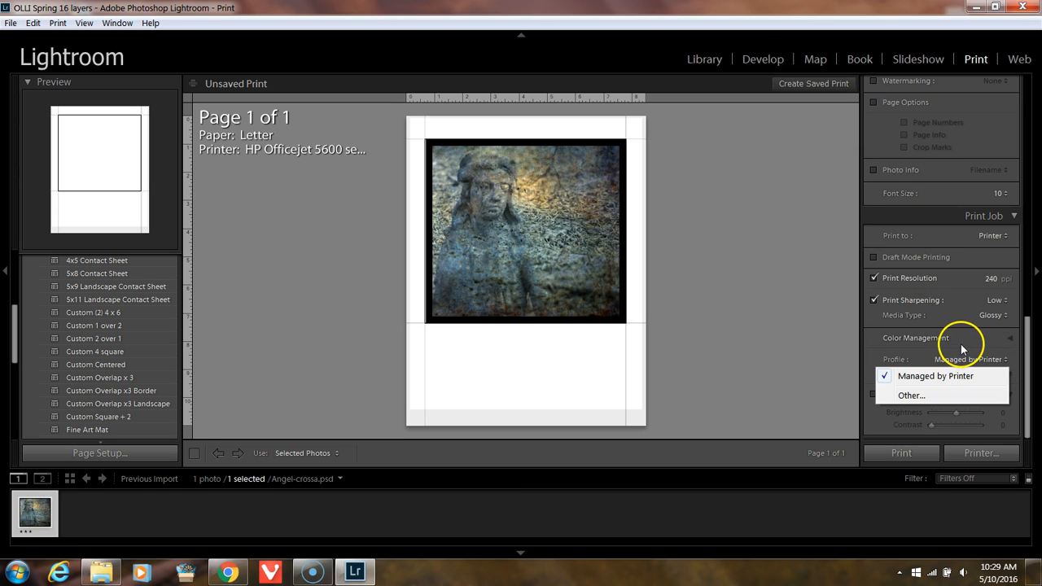
left_click(838, 354)
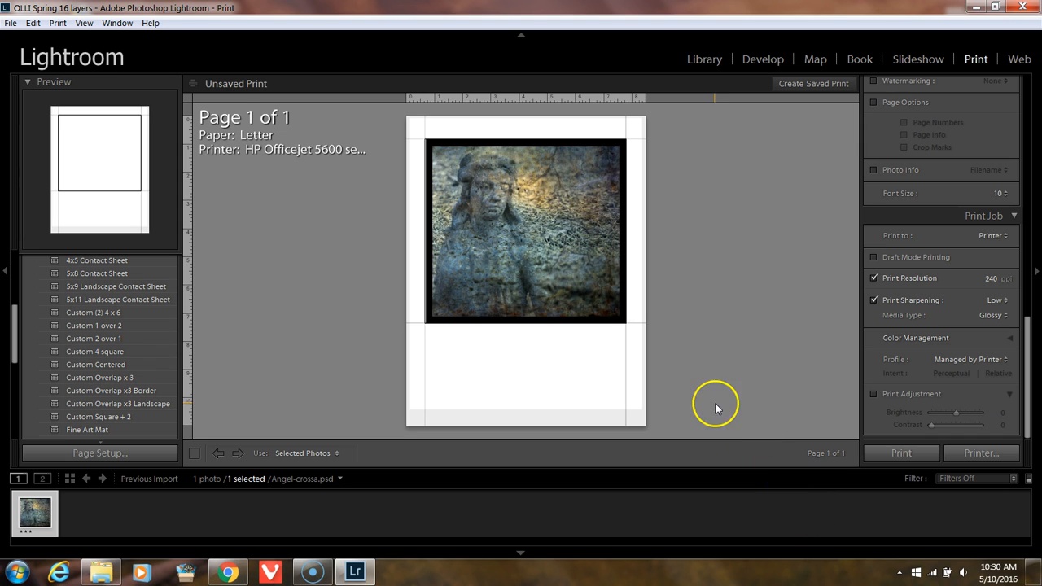
Step: Examine the HP Officejet 5600 driver's advanced, shortcut, paper quality, effects, finishing and color settings, including its color management options
left_click(126, 457)
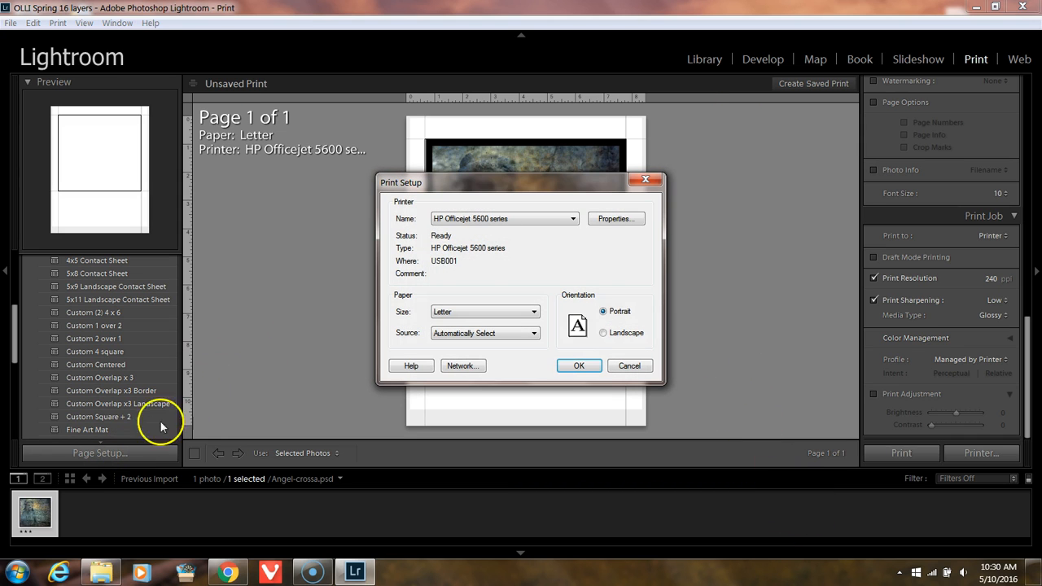
left_click(612, 219)
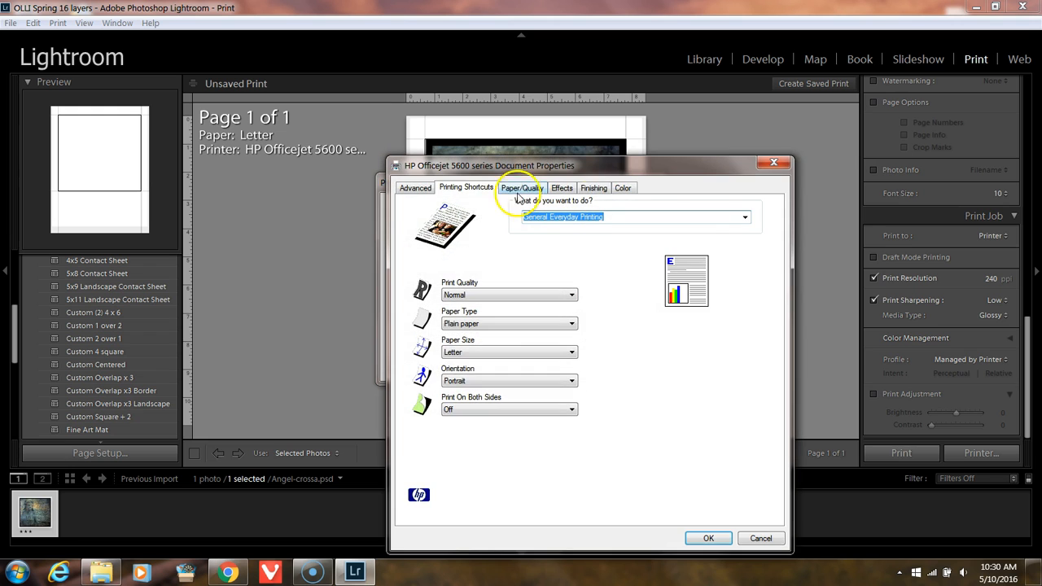
left_click(415, 188)
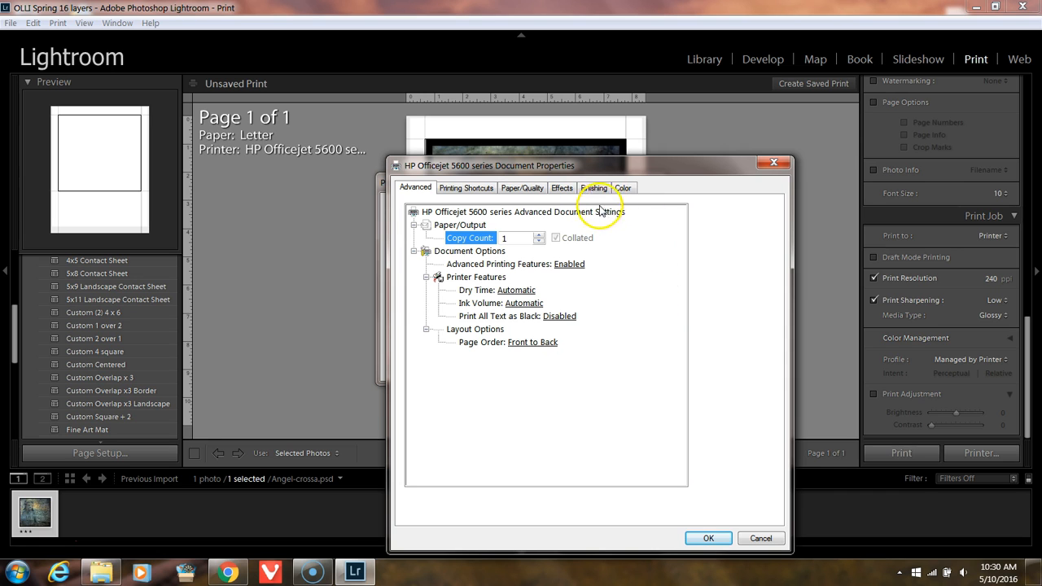
left_click(473, 187)
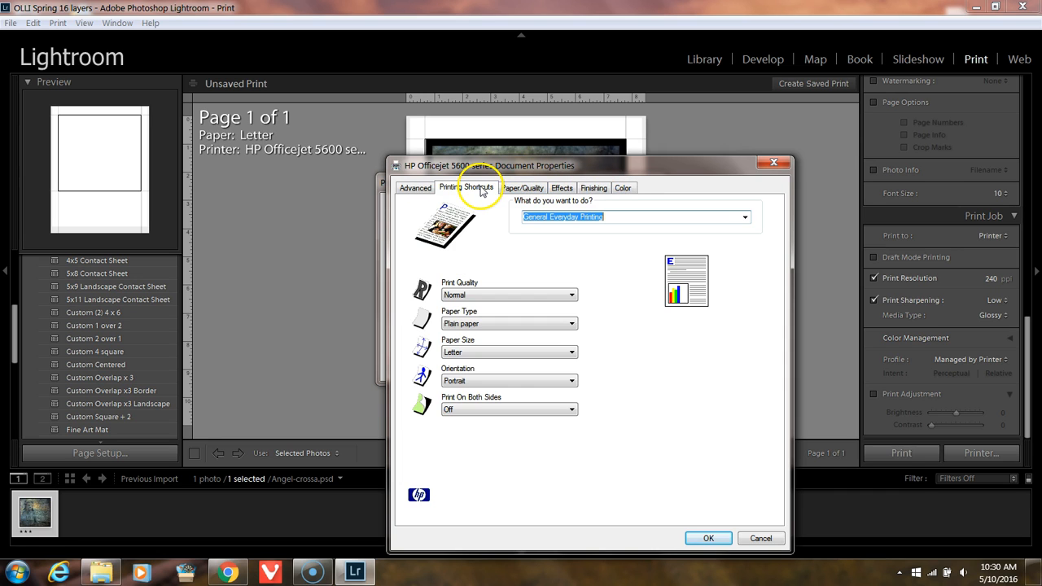
left_click(525, 189)
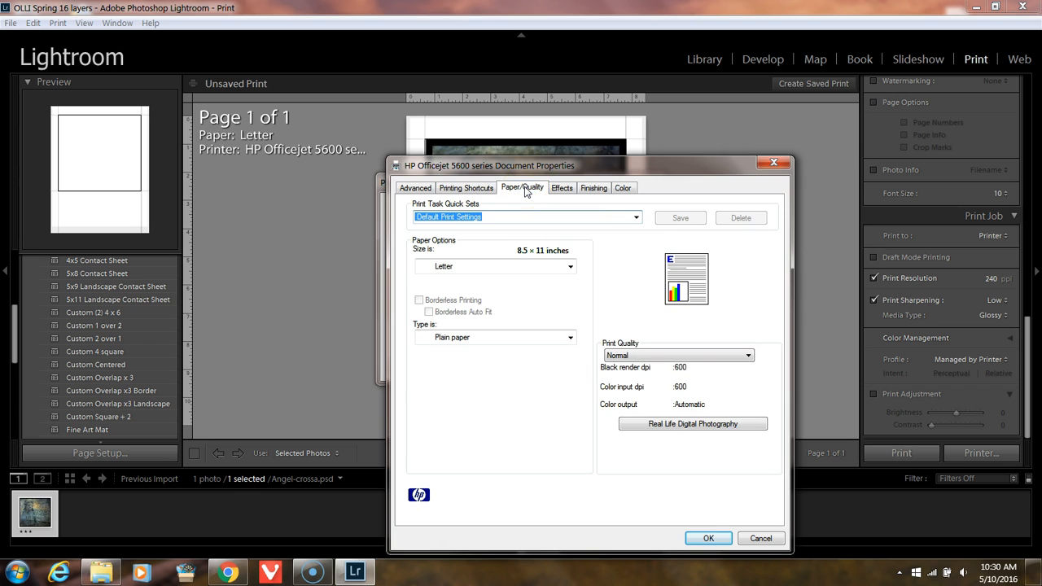
left_click(562, 188)
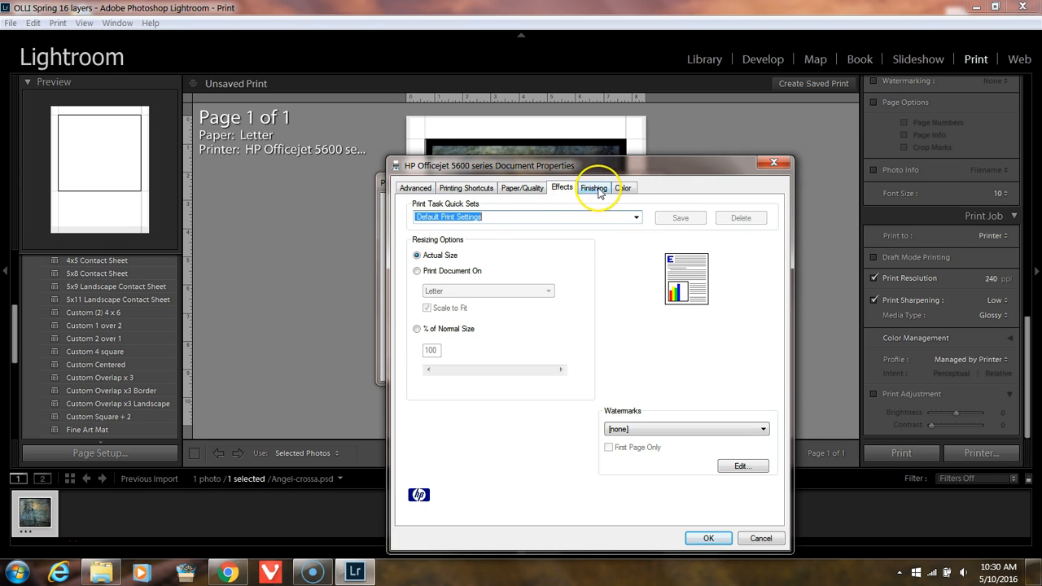
left_click(593, 189)
left_click(623, 190)
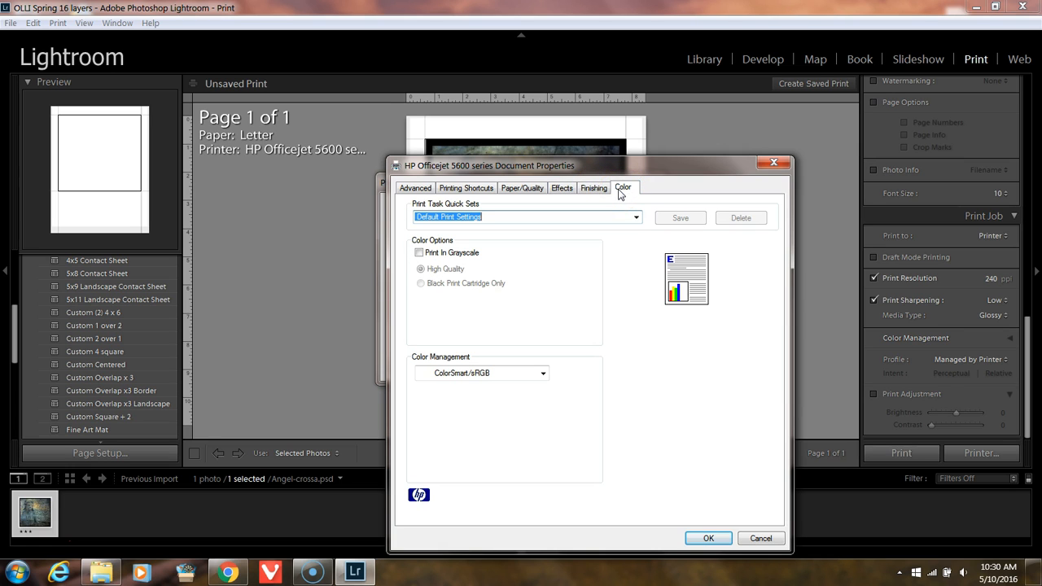
left_click(477, 373)
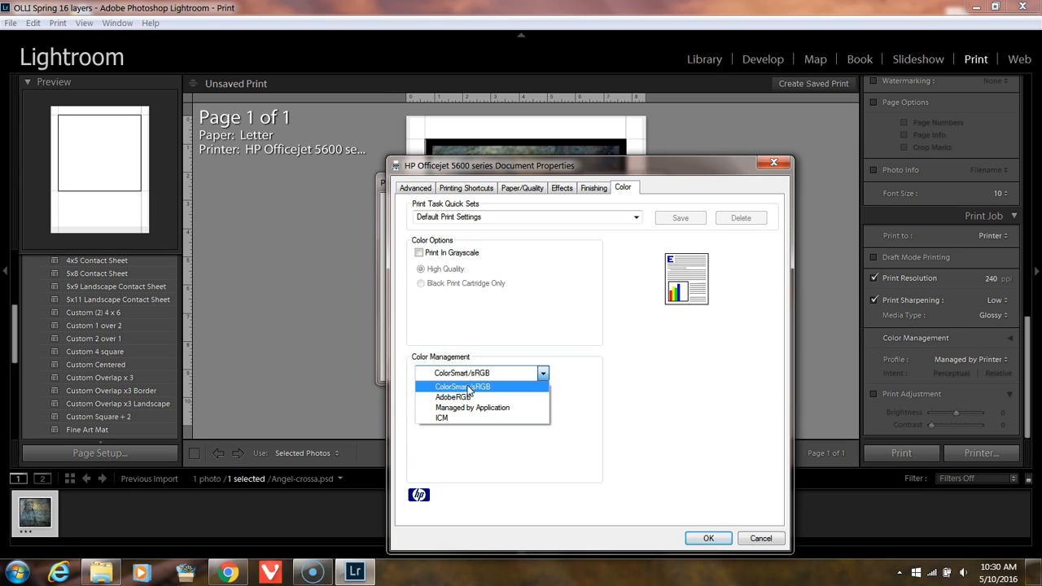
left_click(601, 361)
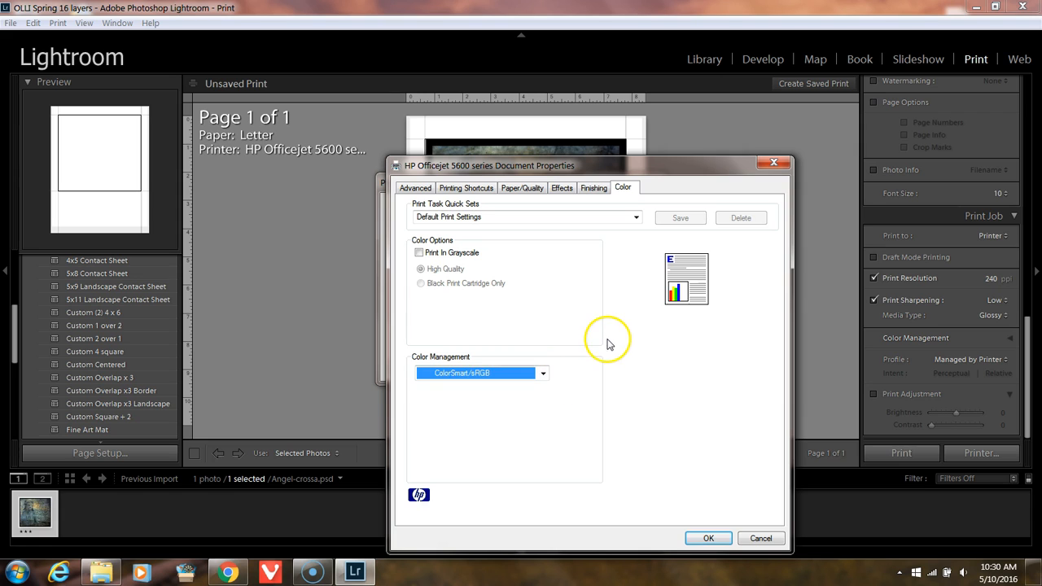